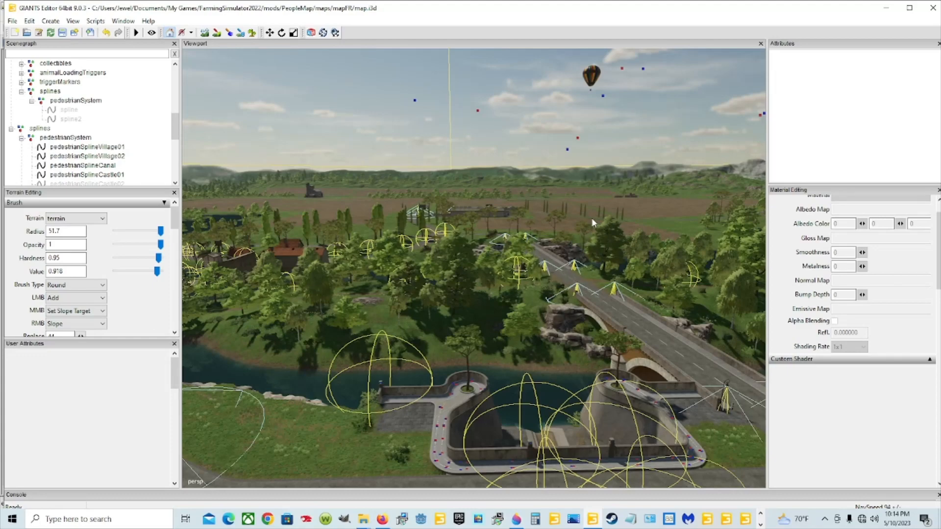
Step: Locate the root-level splines group below gameplay in the scenegraph, collapsing and re-expanding it to examine its place in the hierarchy
alt+drag(592, 218, 595, 260)
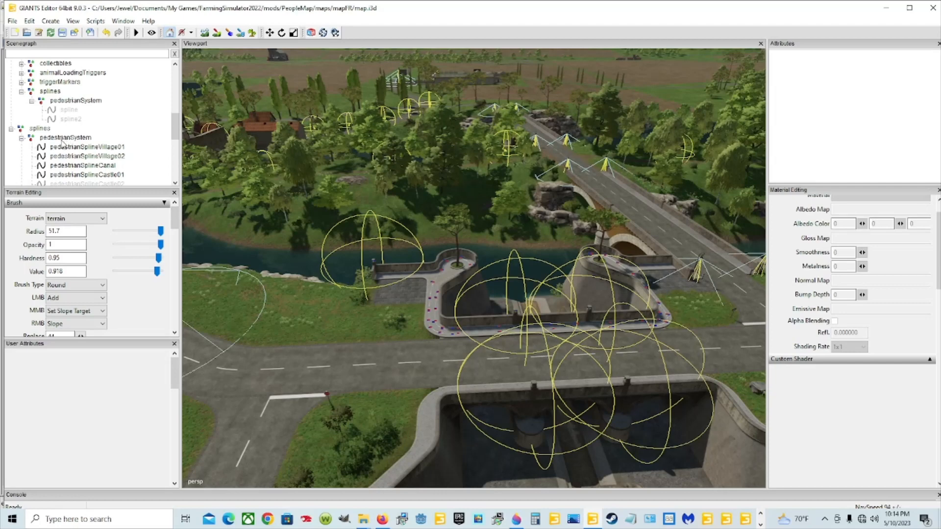
scroll(65, 149, up, 3)
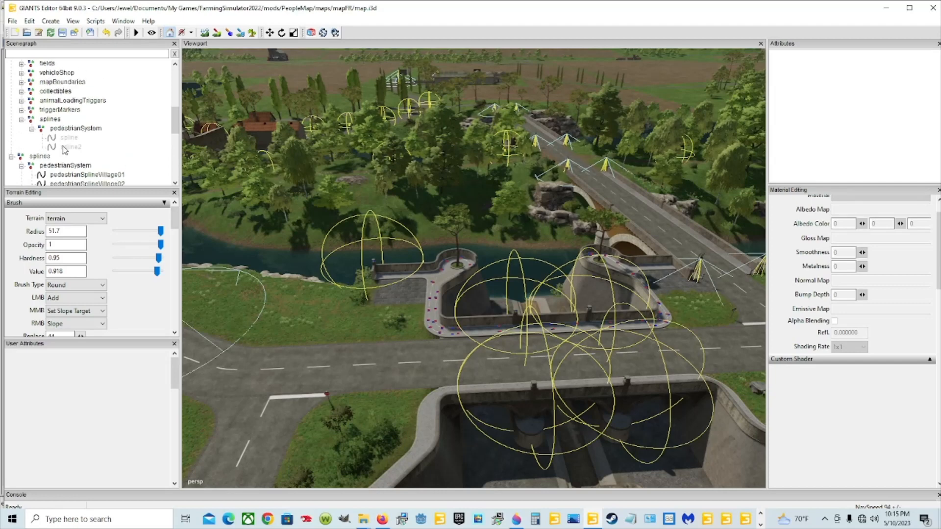
scroll(57, 123, down, 3)
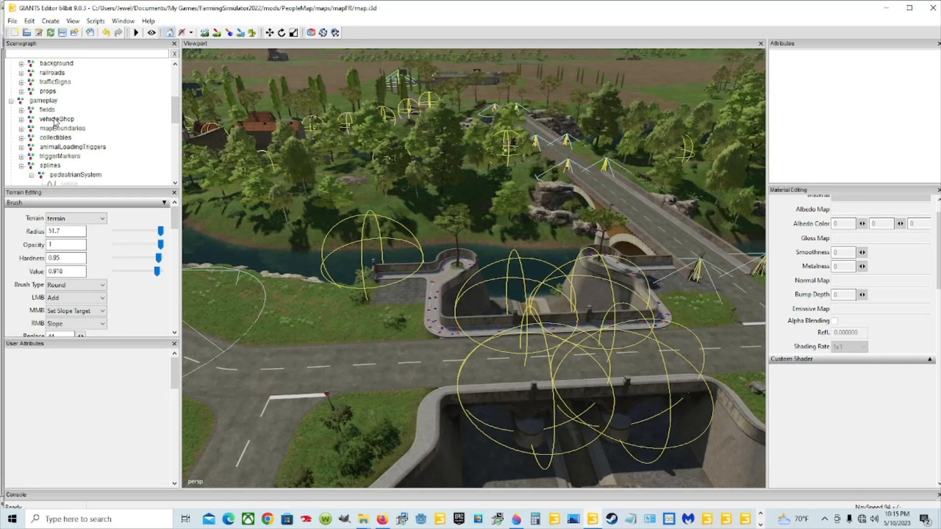
click(40, 129)
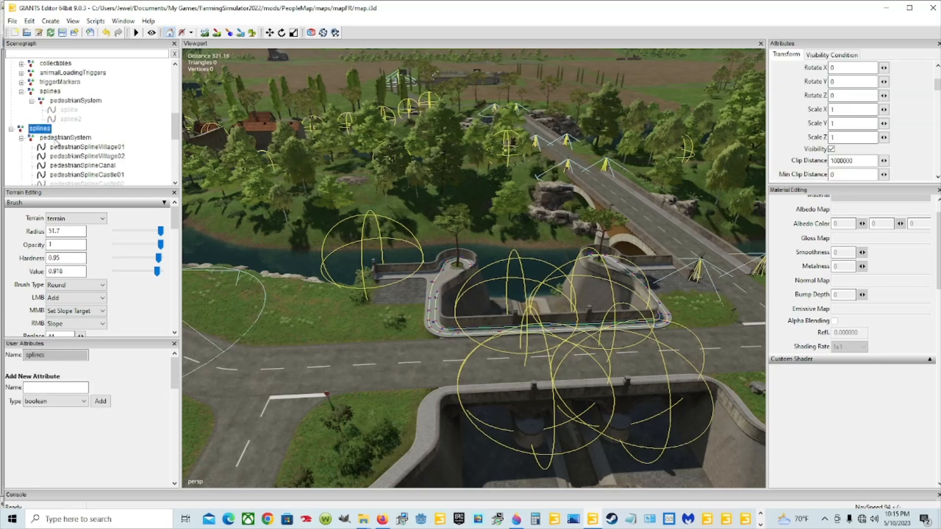
click(11, 130)
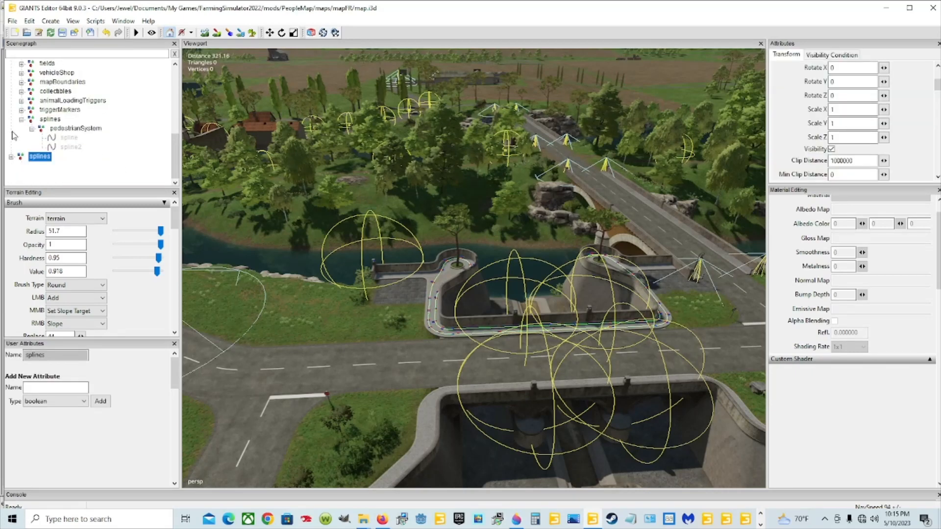
click(11, 156)
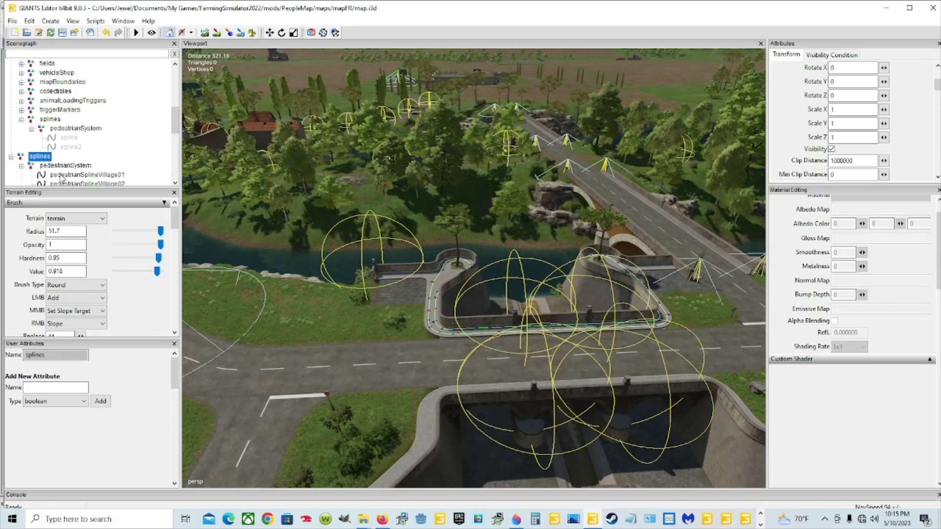
scroll(53, 158, up, 2)
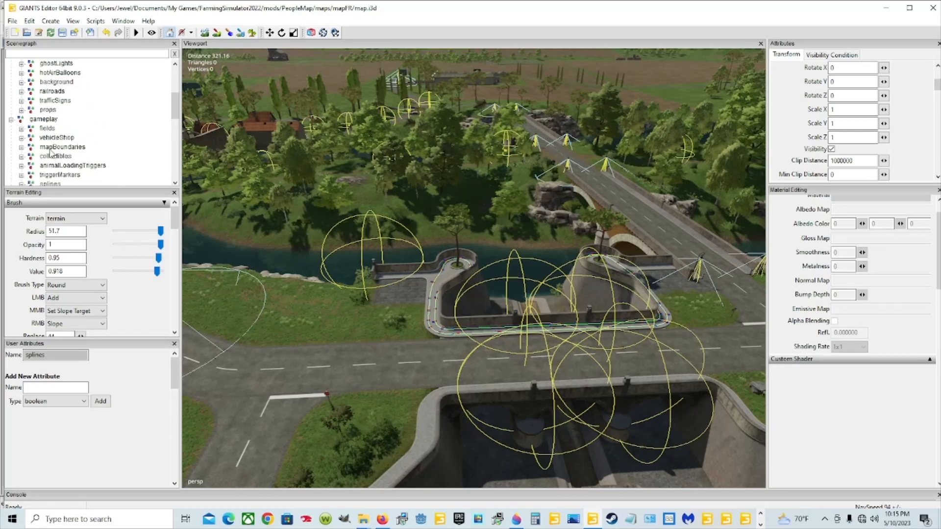
scroll(61, 182, down, 2)
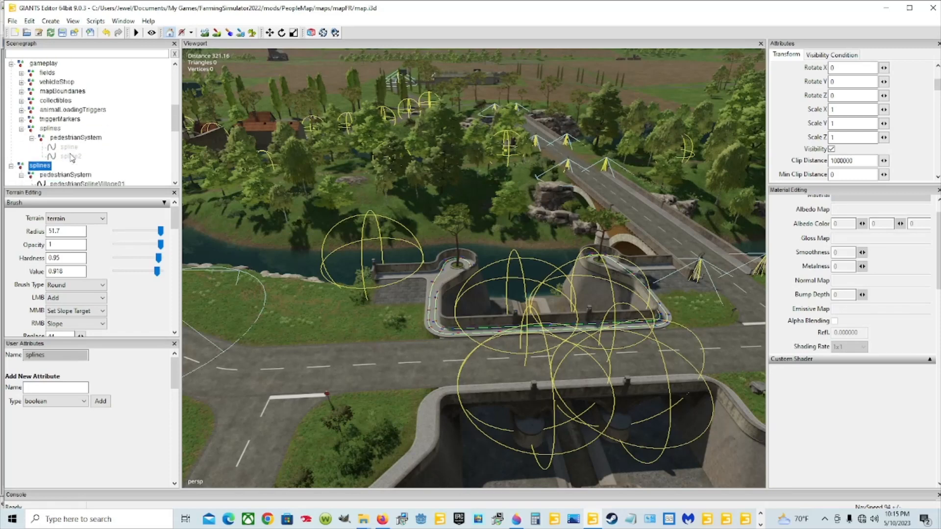
Step: Examine the splines group under gameplay and its nested pedestrianSystem with two hidden splines
click(49, 120)
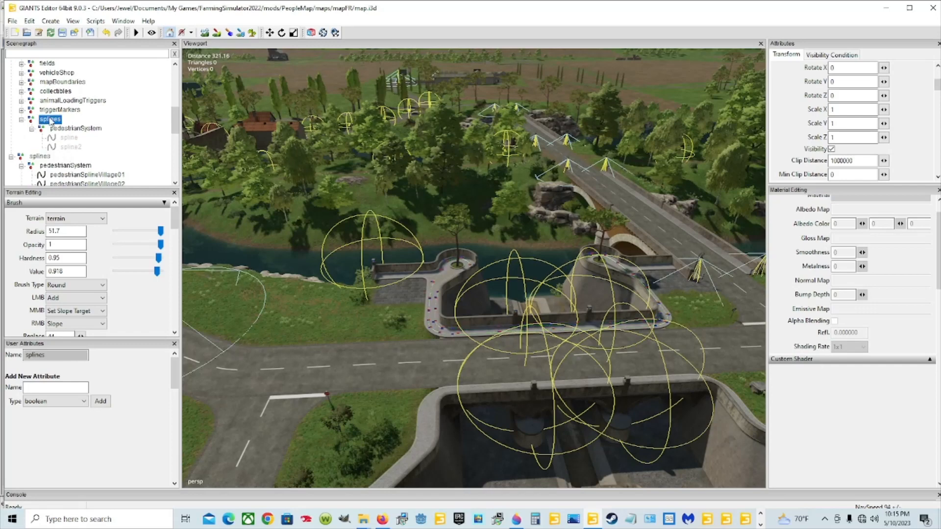
click(74, 129)
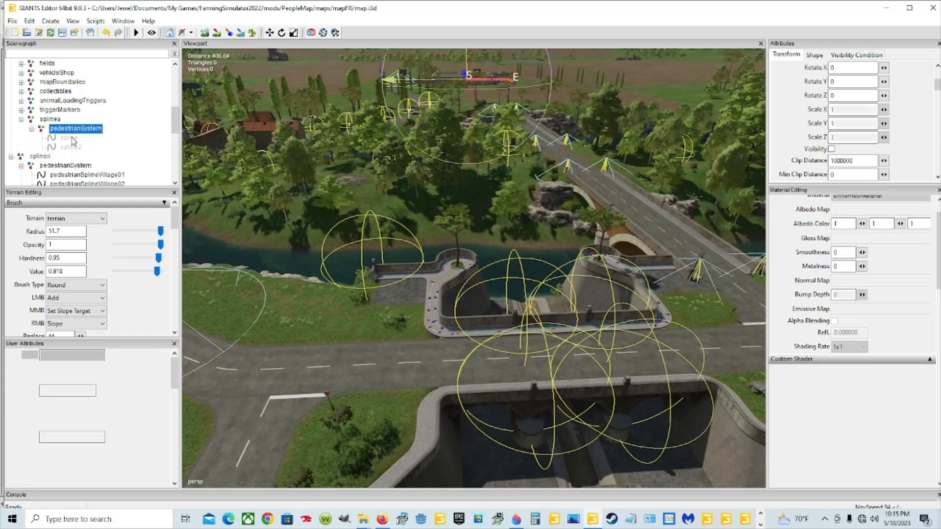
click(53, 121)
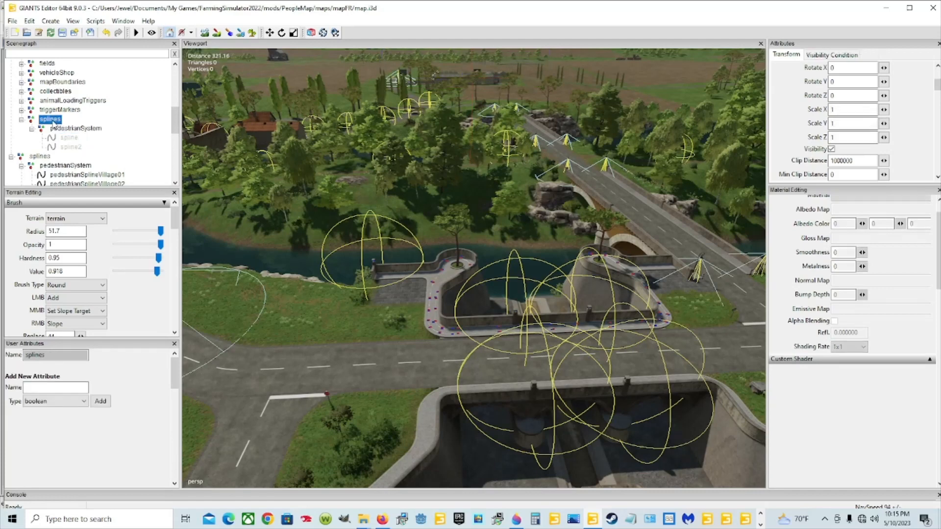
scroll(92, 142, down, 1)
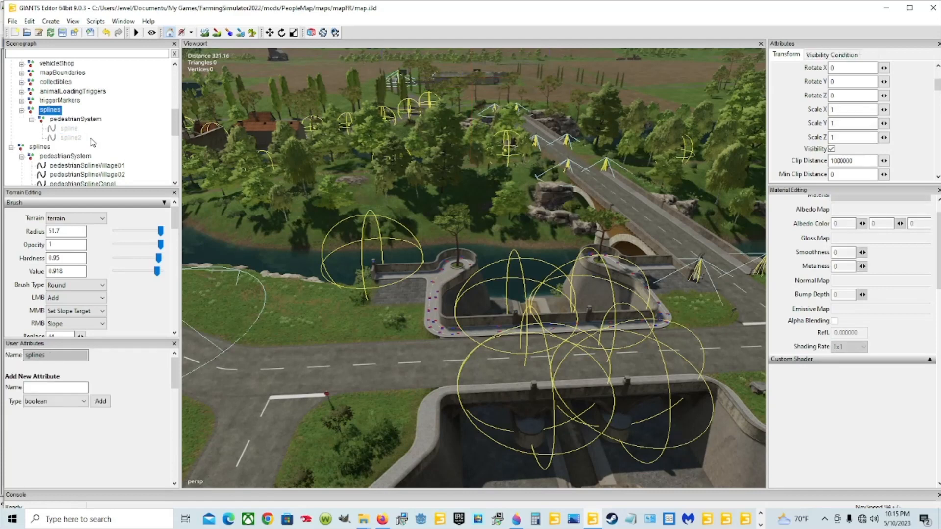
Step: Inspect the user attributes of pedestrianSplineVillage01 and pedestrianSplineCanal in the root-level splines group
click(40, 148)
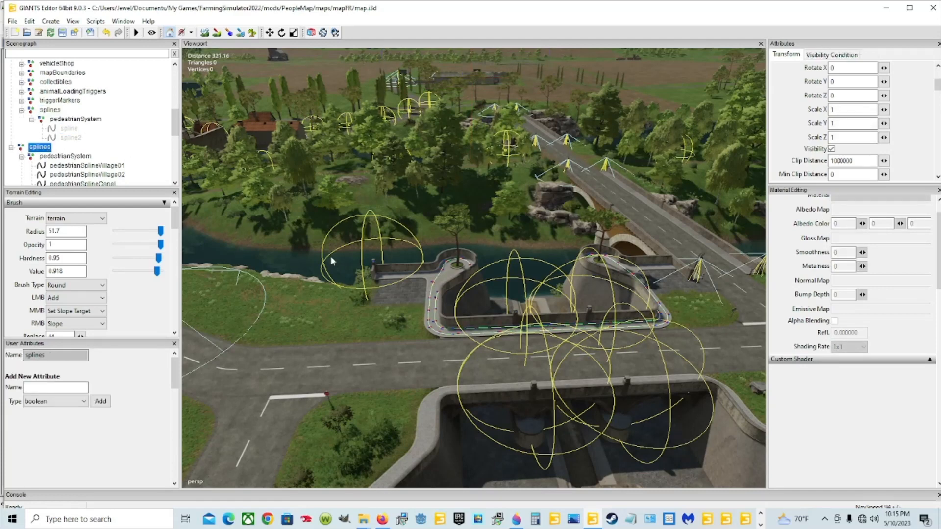
scroll(74, 163, down, 1)
click(71, 156)
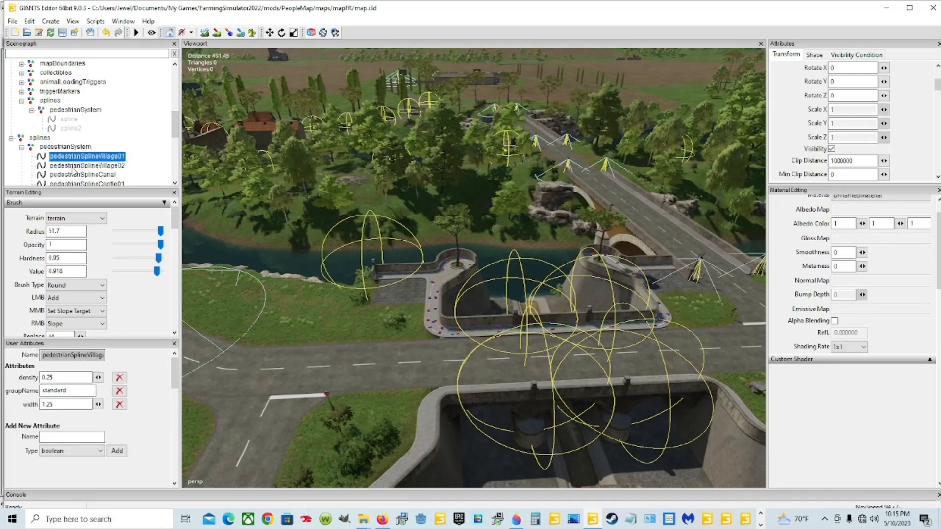
click(73, 174)
scroll(78, 162, down, 4)
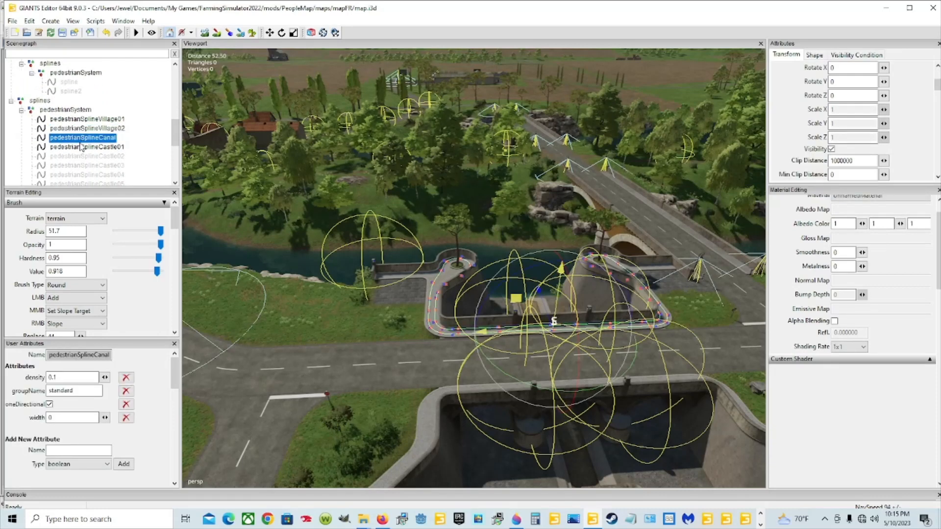
click(80, 141)
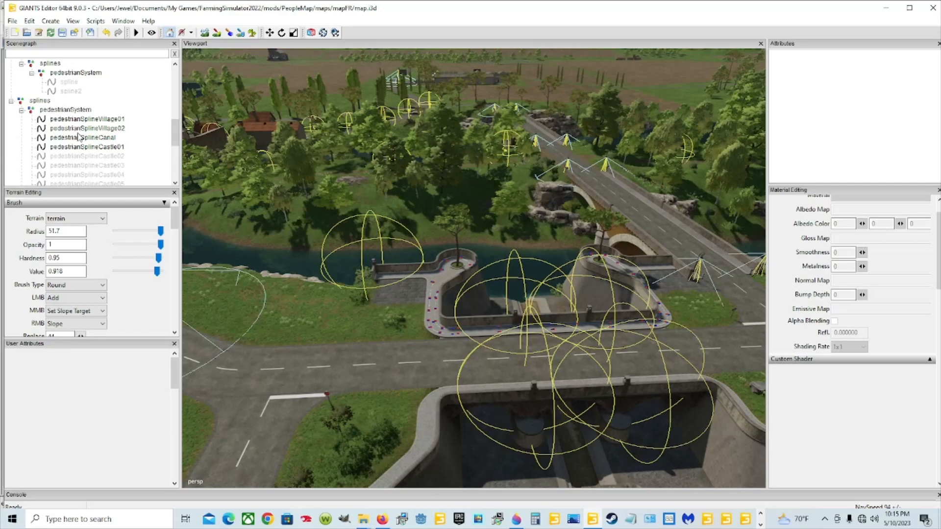
Step: Turn off the visibility of pedestrianSplineVillage01 and turn it back on
click(100, 119)
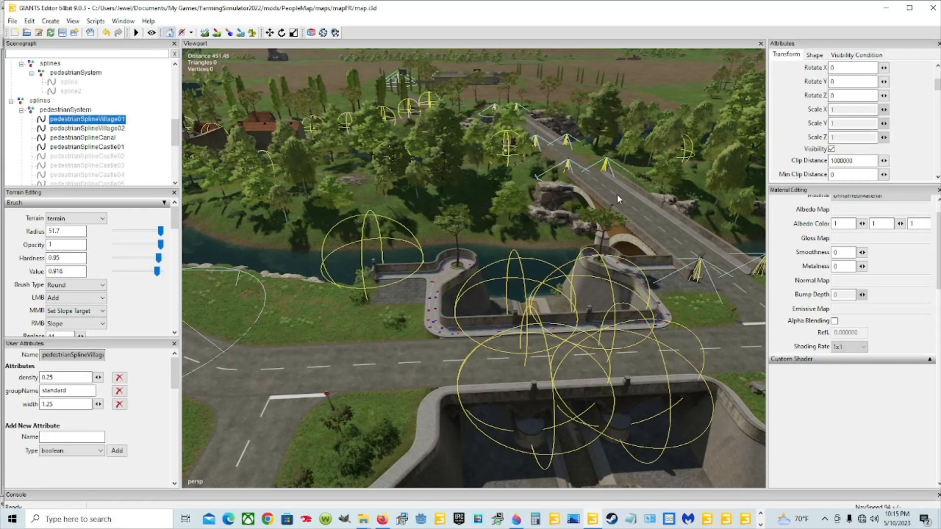
click(832, 149)
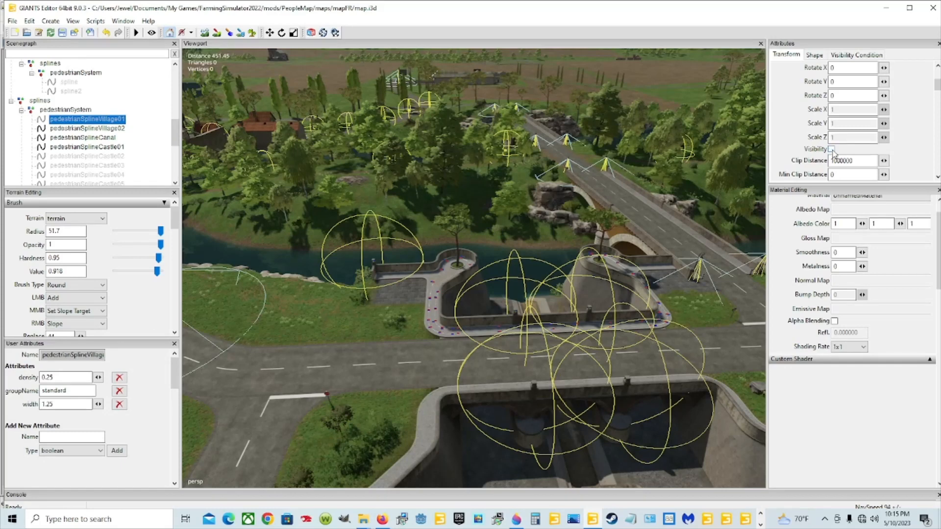
click(118, 157)
click(118, 120)
click(831, 149)
Step: Select the pedestrianSystem group under the root-level splines and read its full onCreate attribute value
scroll(99, 148, down, 1)
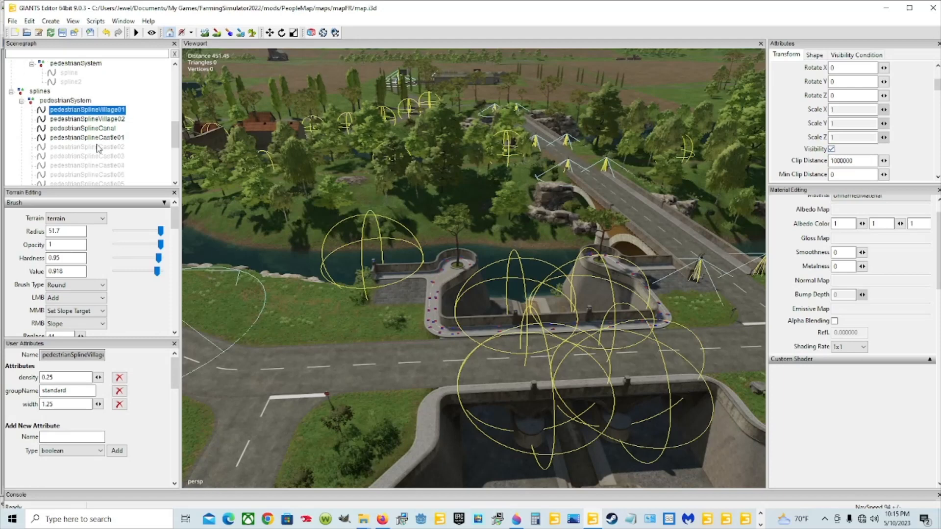
click(69, 101)
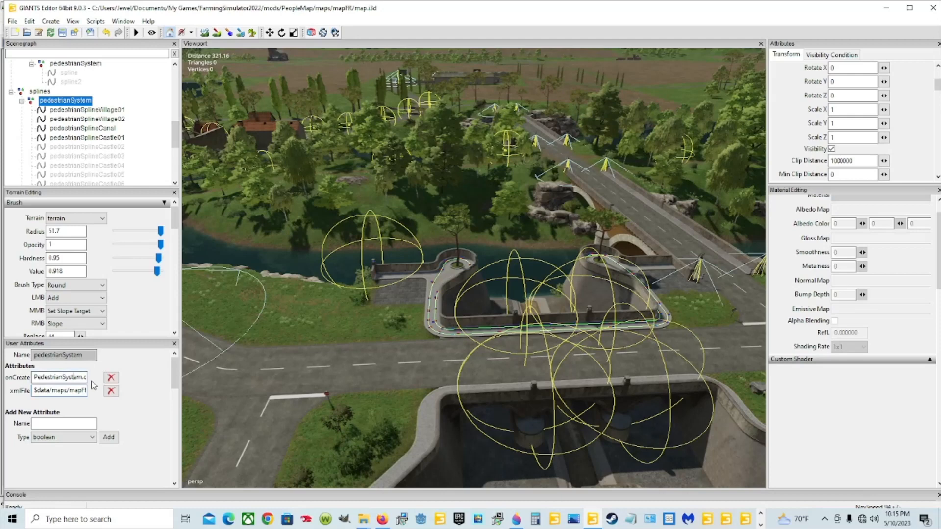
key(Right)
key(Right)
key(Right)
key(Right)
key(Right)
key(Right)
key(Right)
key(Right)
key(Right)
key(Right)
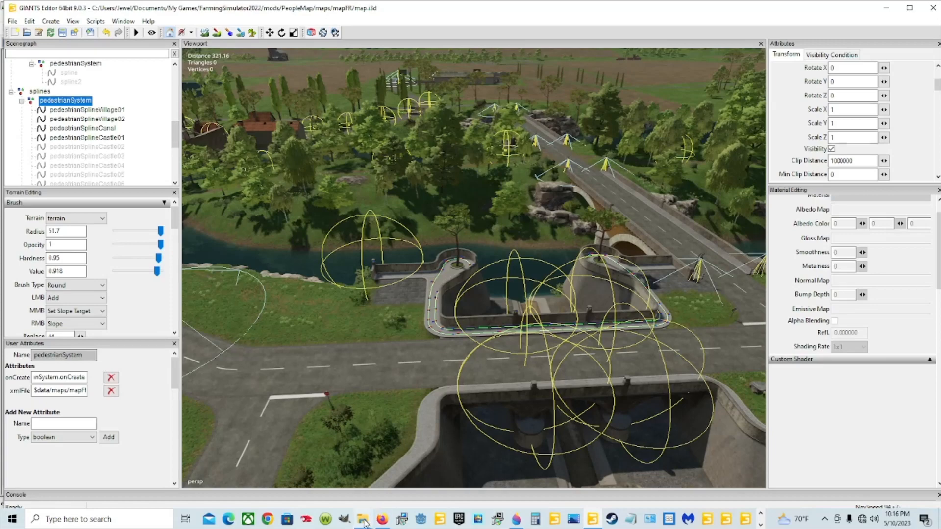
Step: Switch to File Explorer and open the SteamLibrary folder on New Volume (D:)
mouse_move(365, 520)
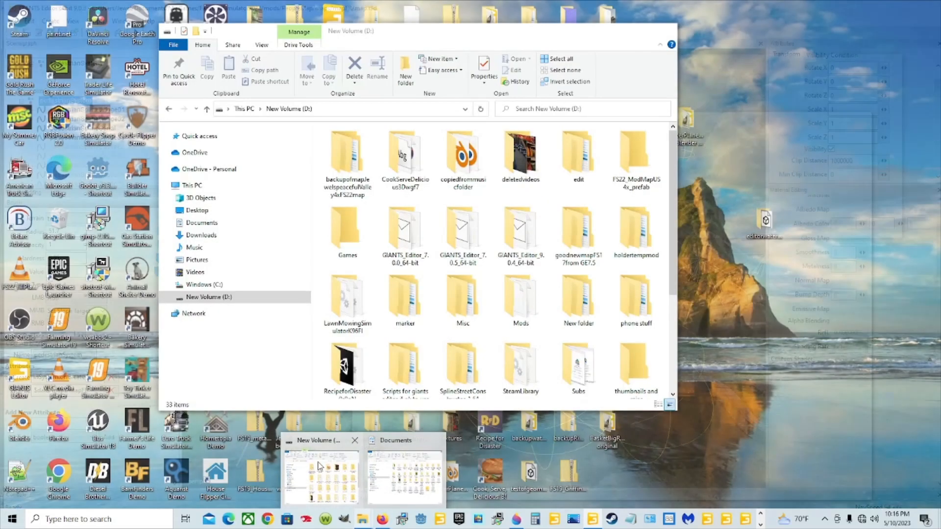
click(355, 497)
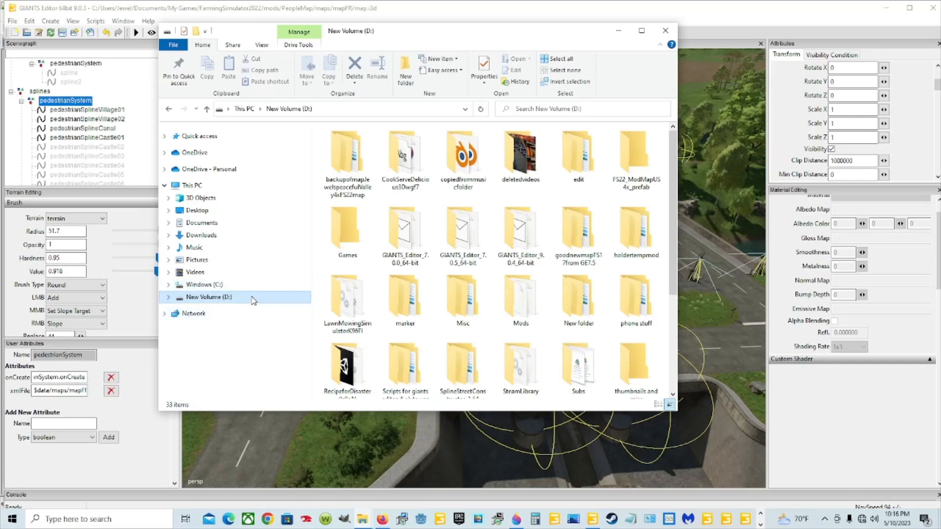
scroll(460, 316, down, 2)
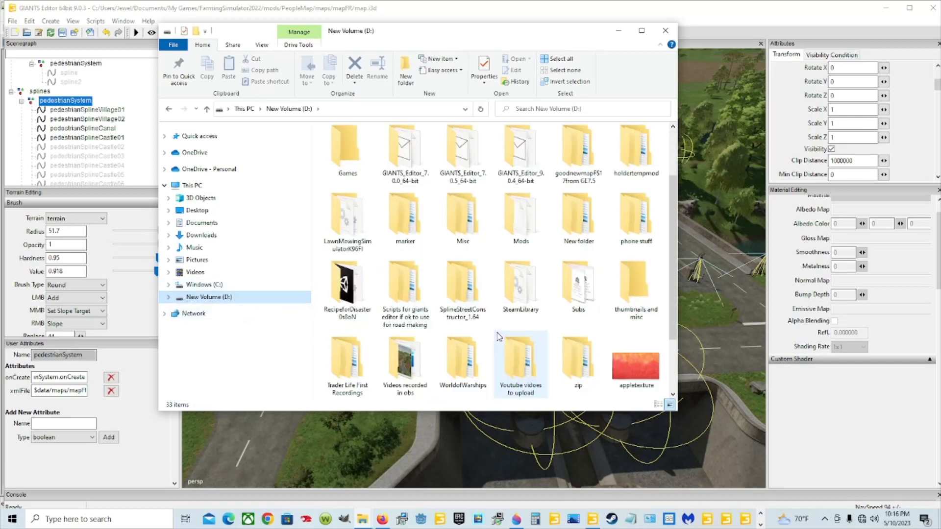
click(513, 310)
double_click(513, 310)
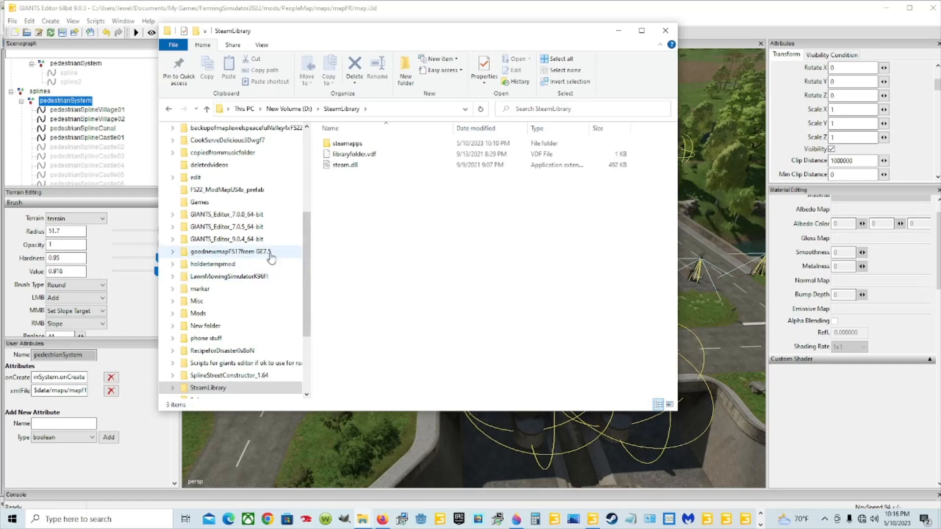
Step: Look at the Farming Simulator 19 install folder under Program Files (x86), Steam, steamapps, common on the C: drive
scroll(271, 259, up, 3)
click(235, 202)
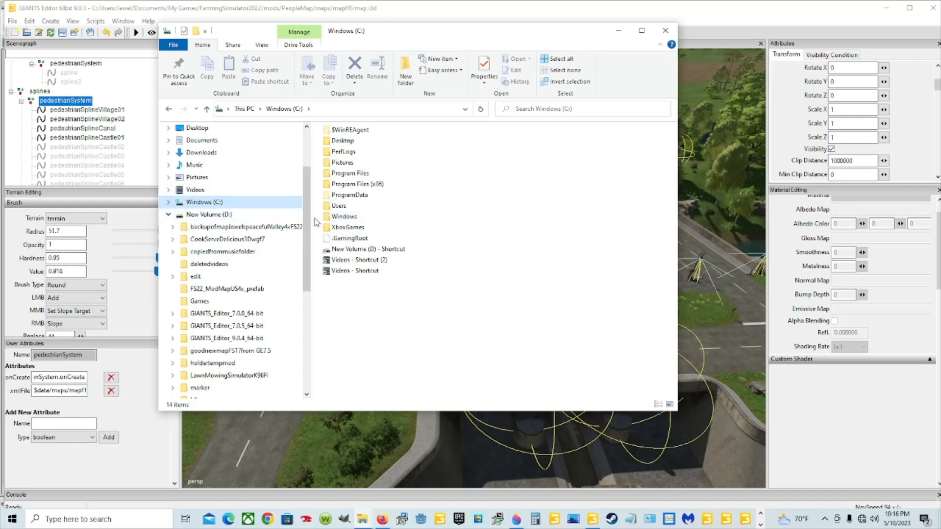
double_click(362, 185)
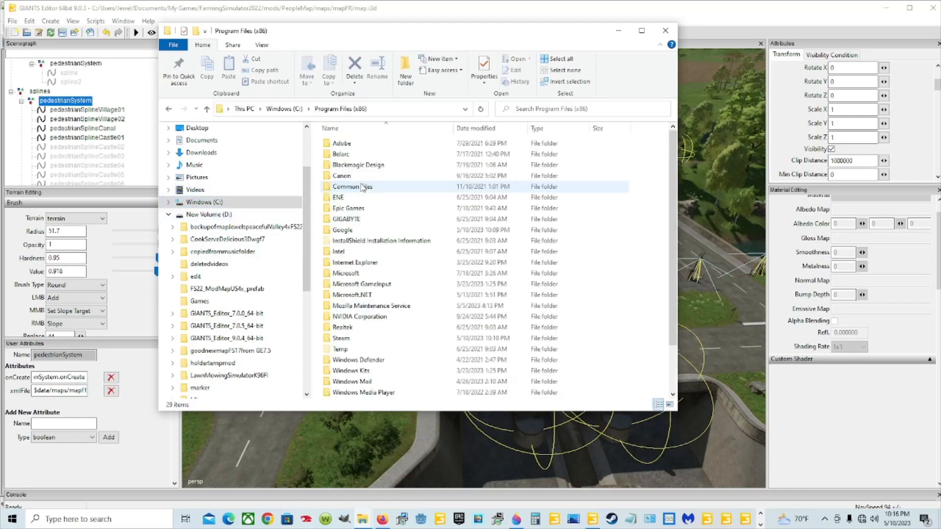
scroll(368, 290, down, 1)
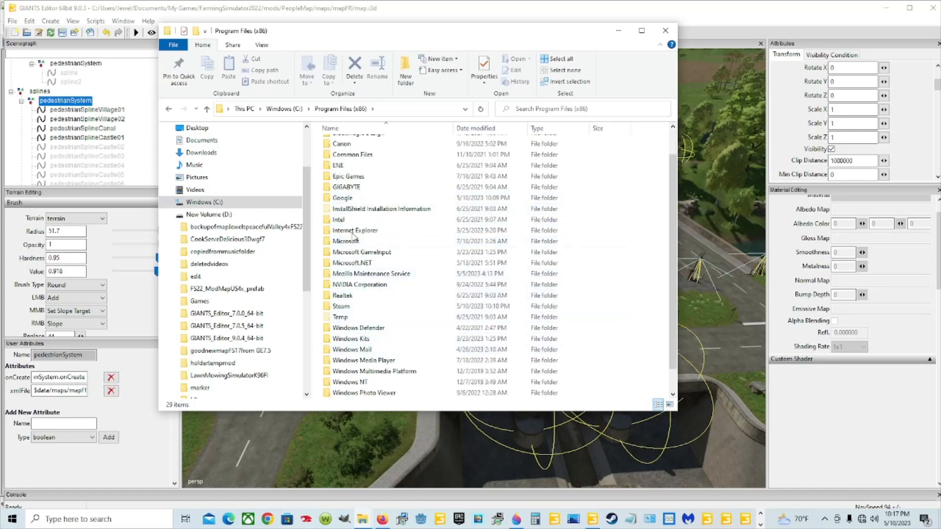
double_click(365, 311)
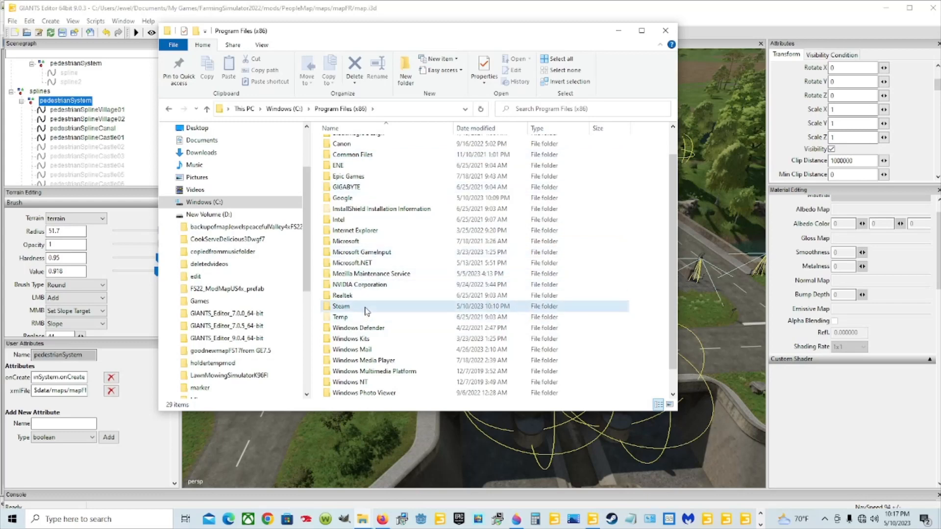
double_click(365, 316)
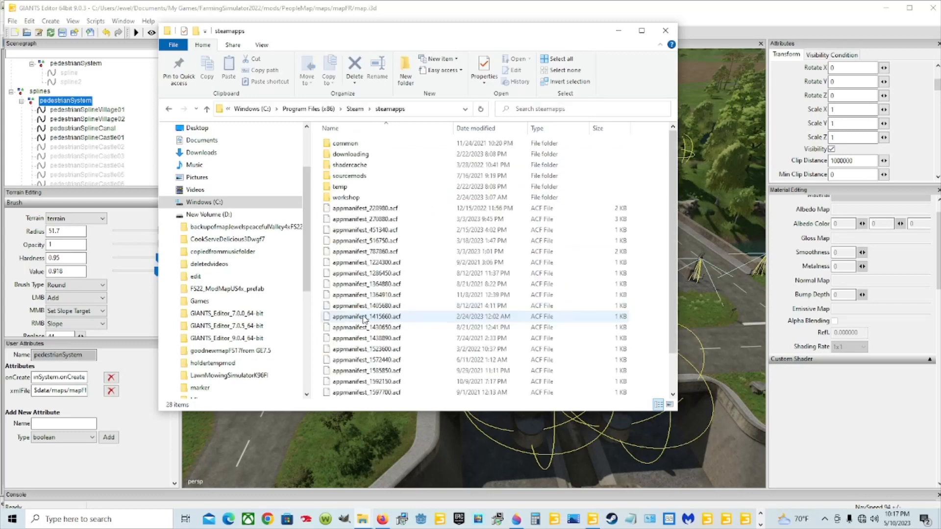
double_click(368, 143)
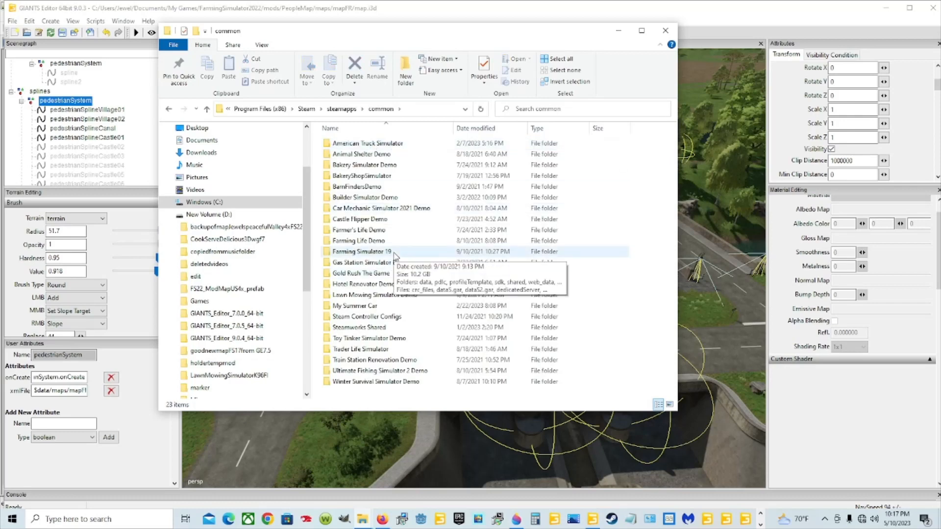
double_click(363, 251)
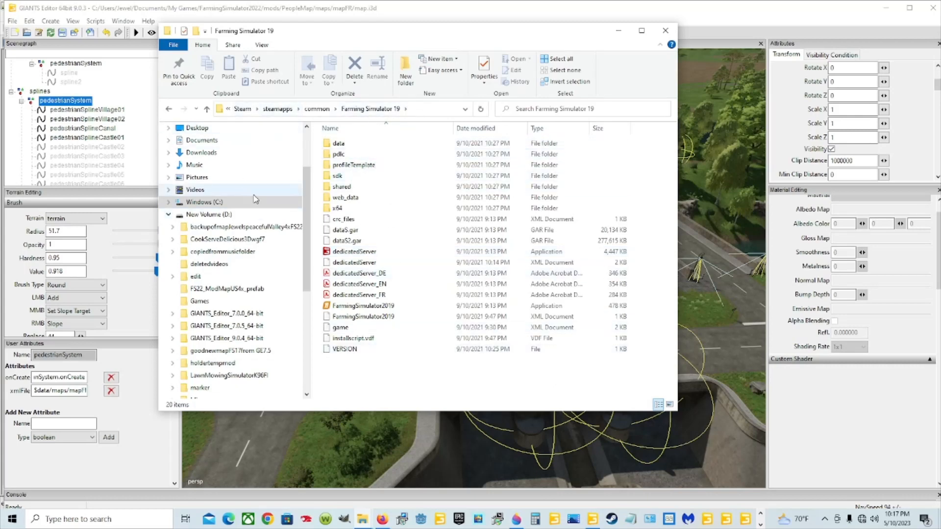
Step: Open the Farming Simulator 22 install folder under SteamLibrary, steamapps, common on New Volume (D:)
click(251, 213)
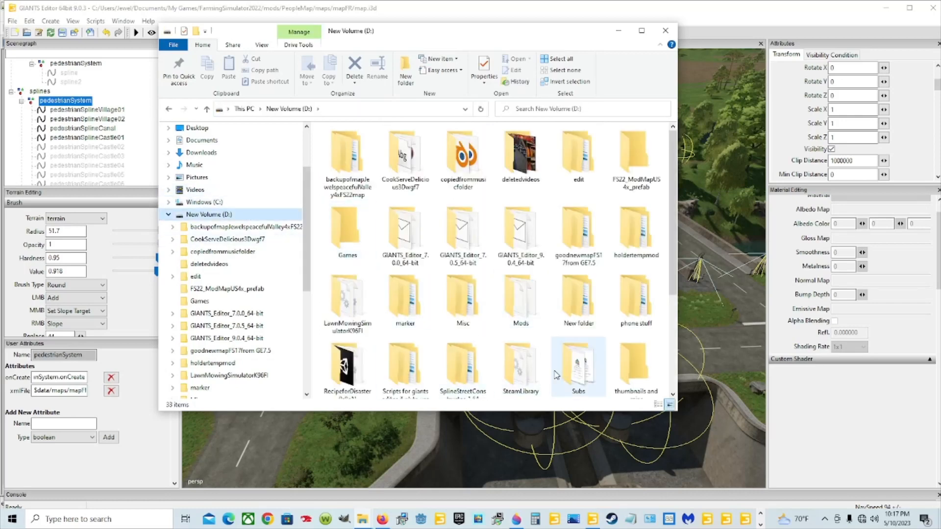
double_click(514, 362)
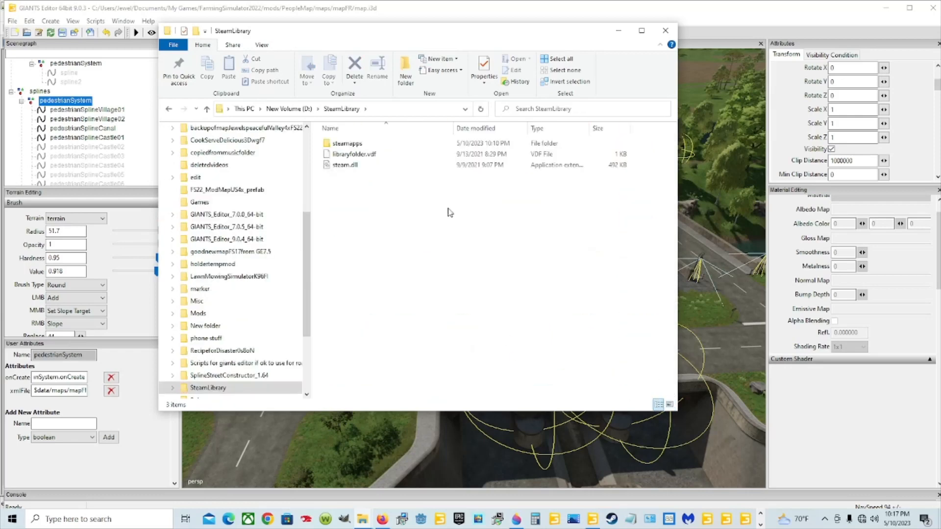
double_click(382, 144)
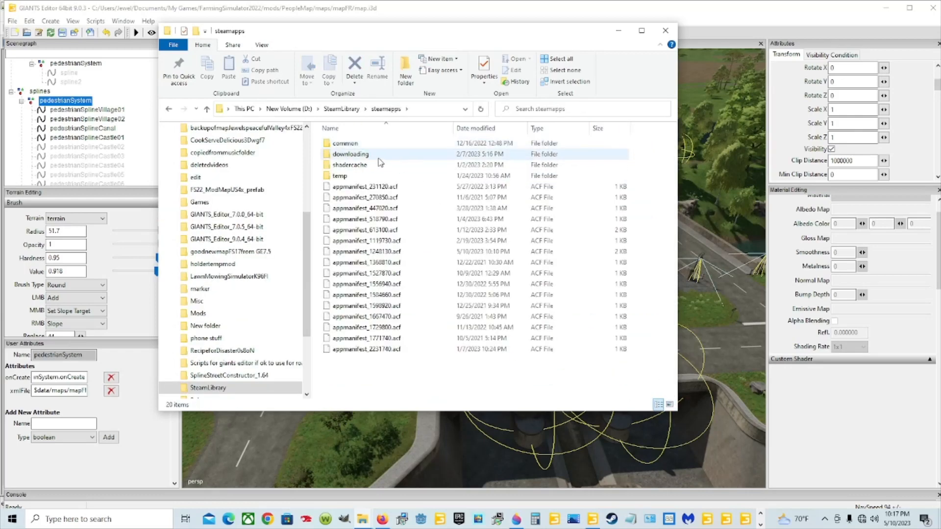
double_click(375, 144)
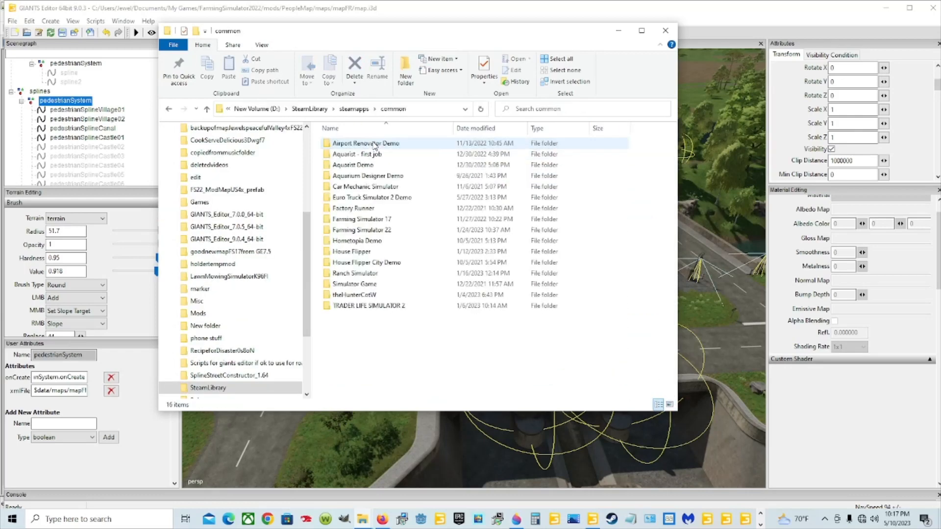
double_click(363, 229)
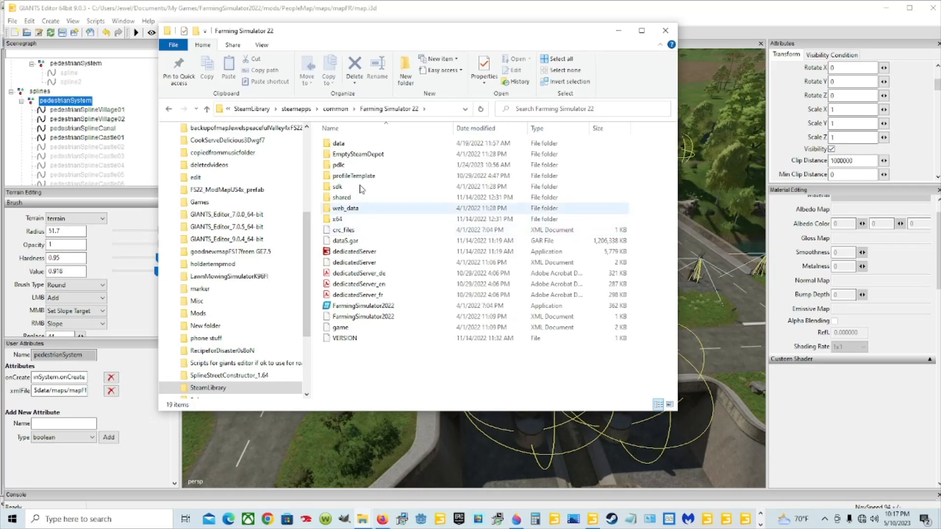
Step: Open the mapFR folder under data, maps in the Farming Simulator 22 install and look through its files
double_click(360, 145)
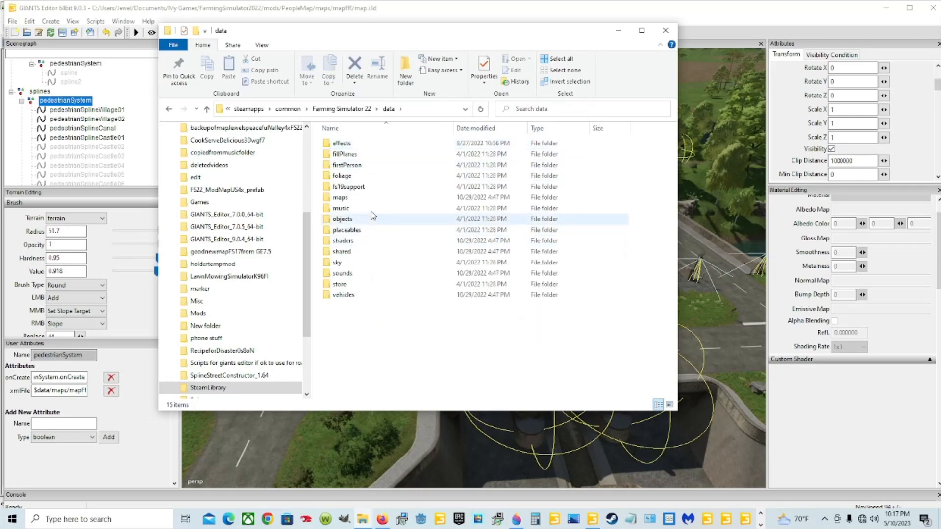
double_click(342, 198)
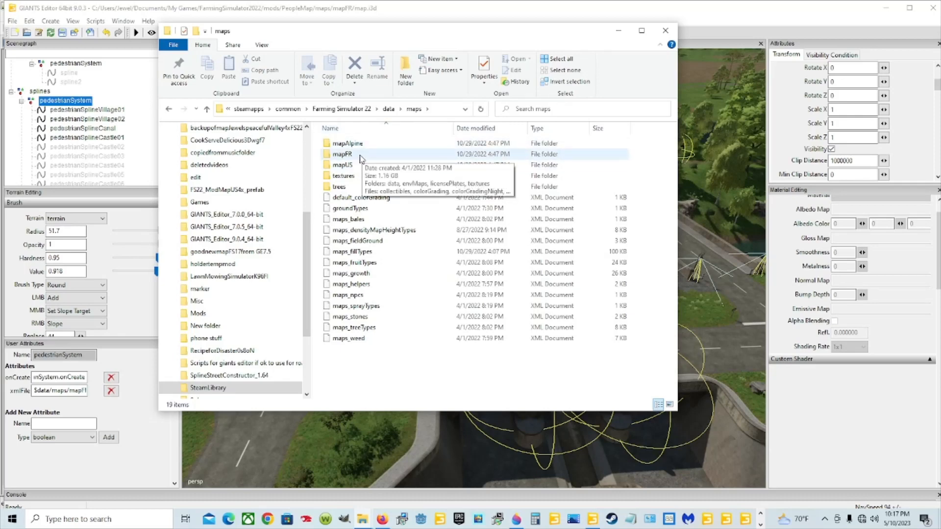
double_click(360, 156)
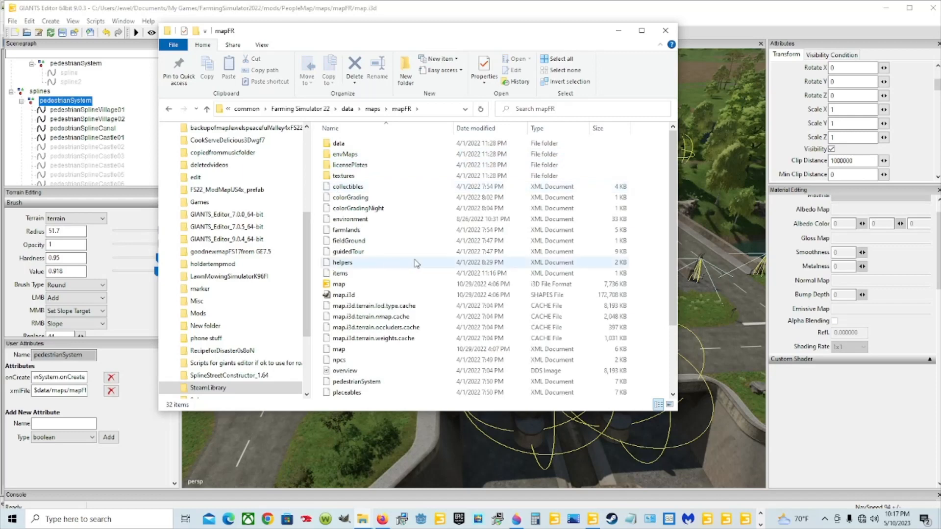
scroll(415, 264, down, 3)
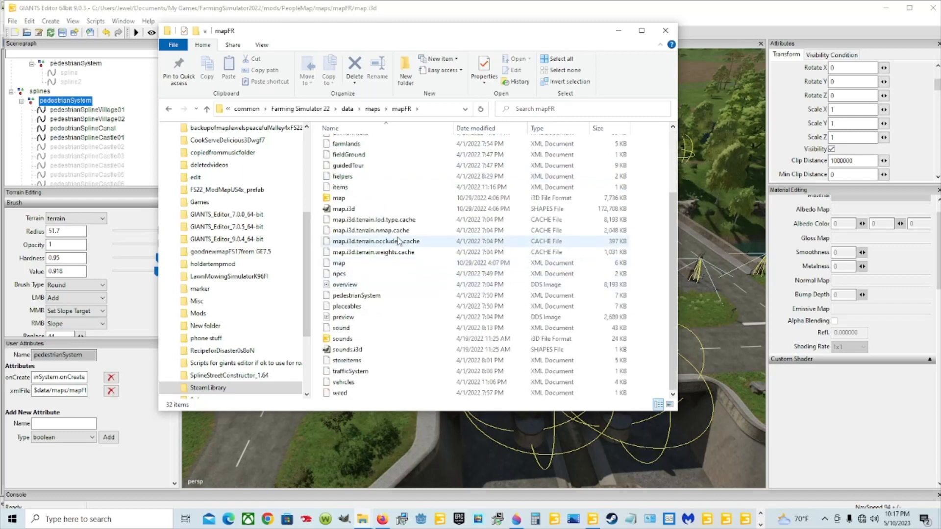
Step: Select the pedestrianSystem and trafficSystem XML files together in the game's mapFR folder and look at the file commands for copying them
click(392, 297)
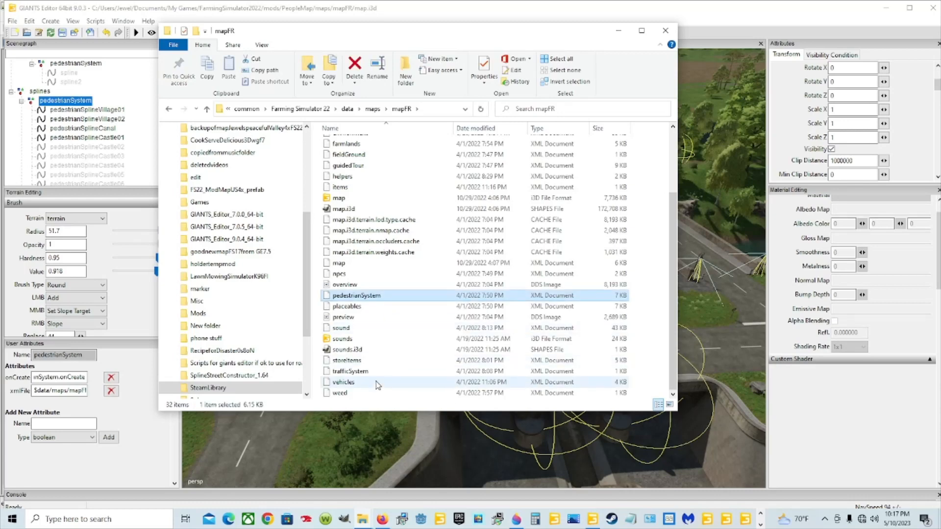
click(360, 371)
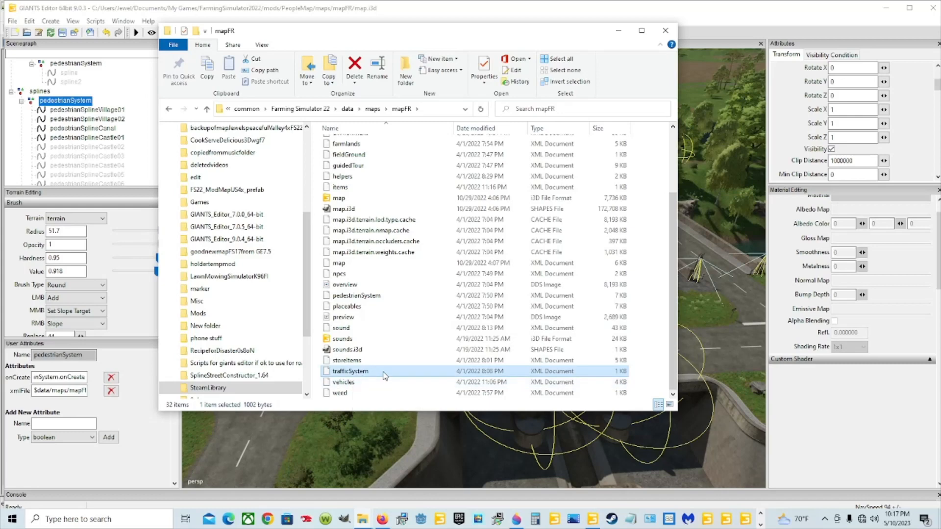
click(394, 298)
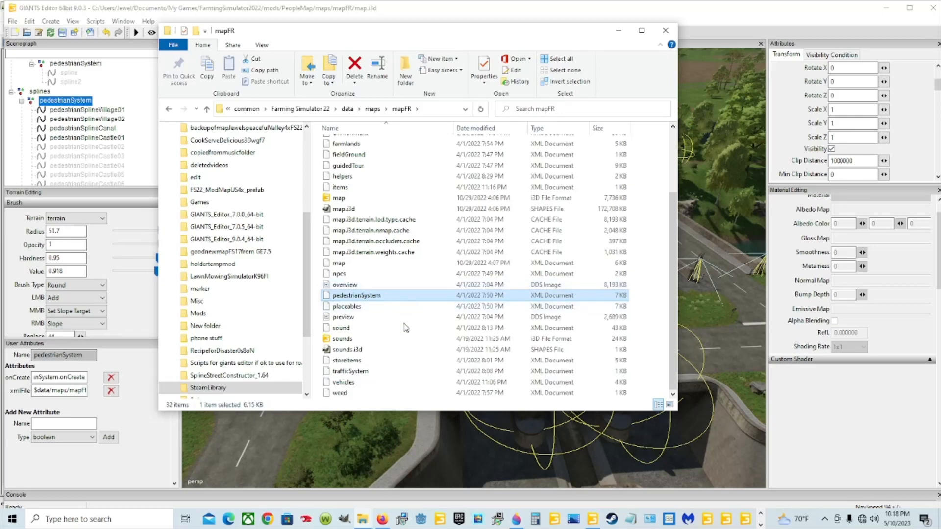
ctrl+click(387, 373)
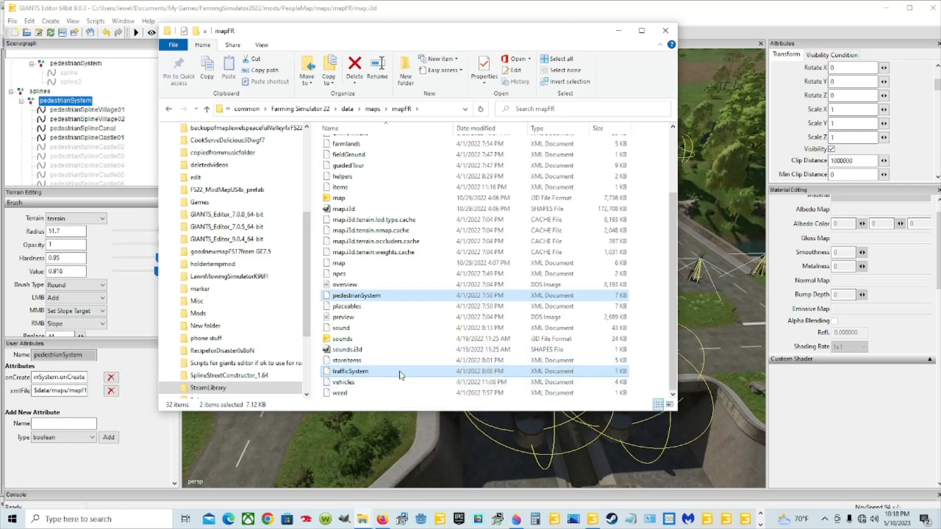
right_click(400, 375)
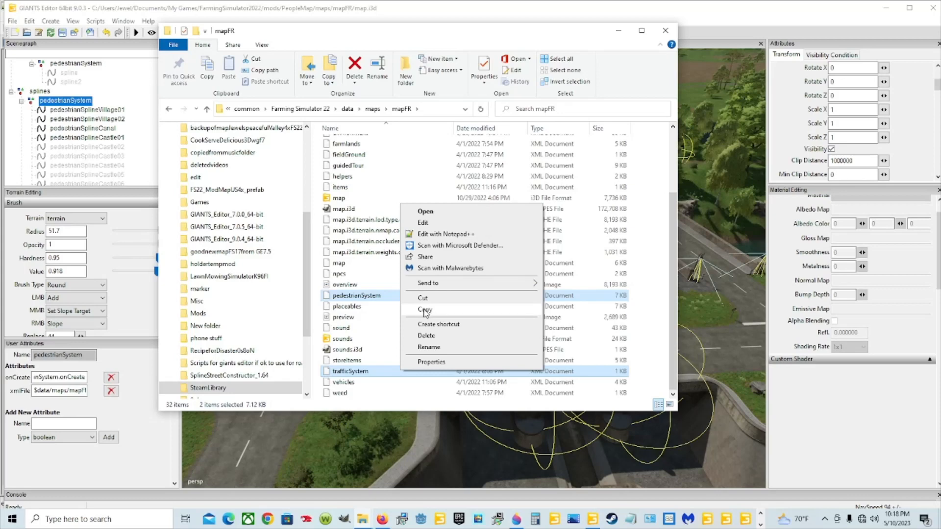
click(382, 296)
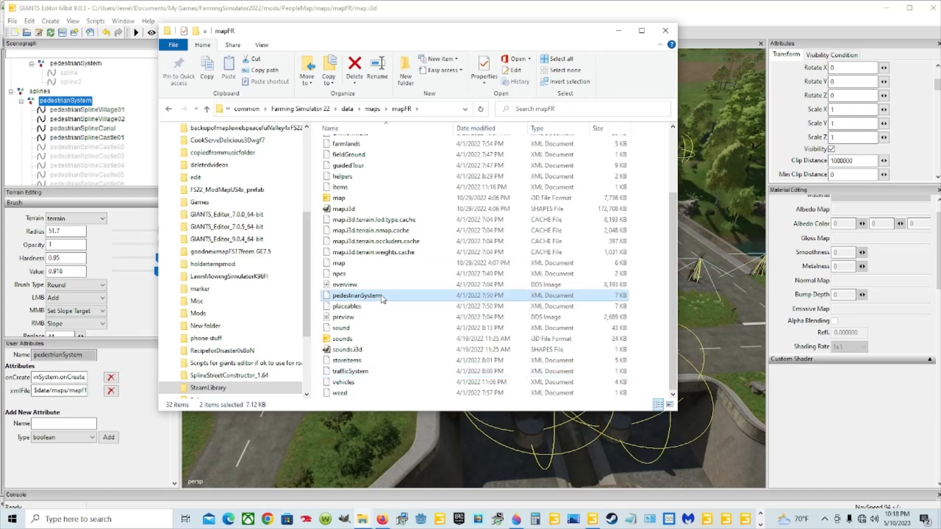
Step: Open the FarmingSimulator2022 mods folder under Documents, My Games
scroll(267, 263, up, 5)
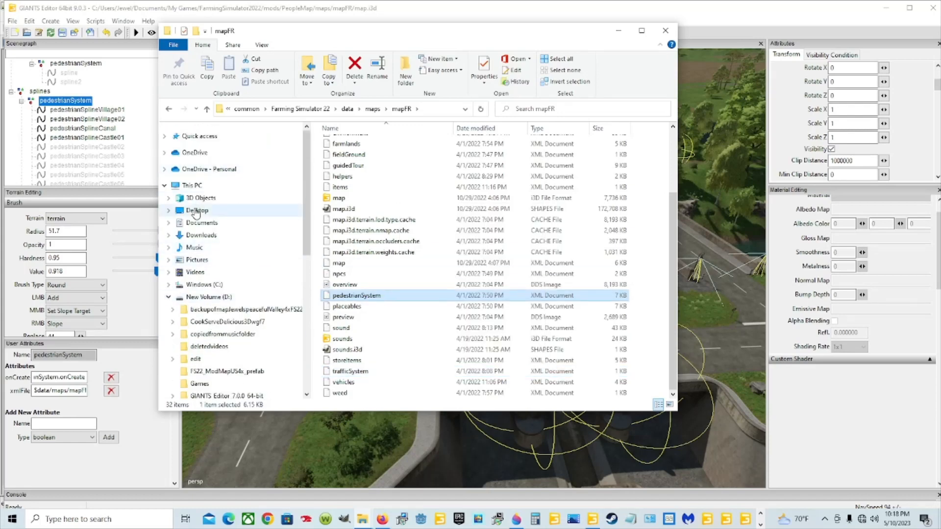
click(225, 224)
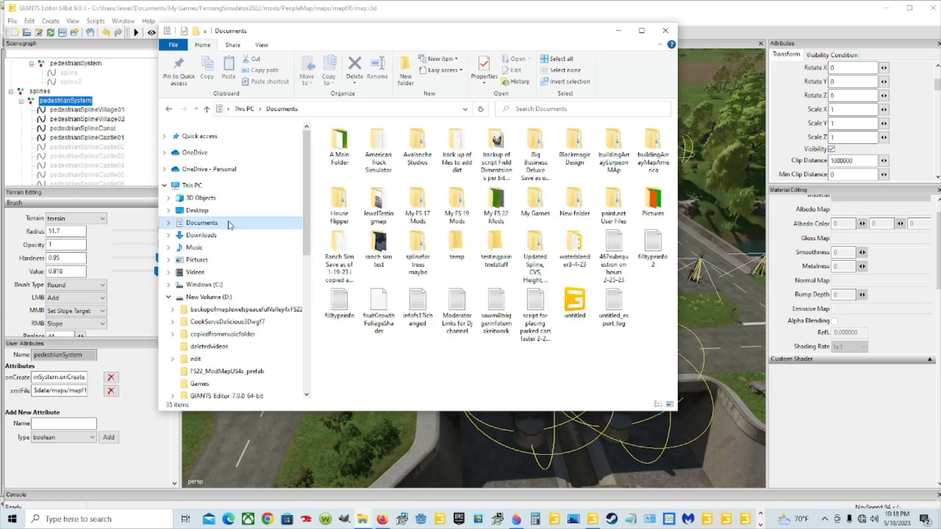
double_click(535, 201)
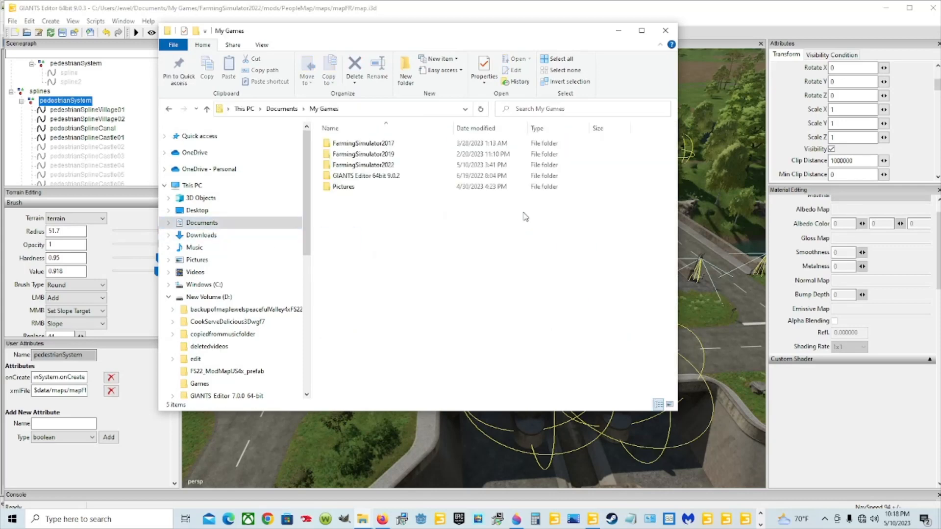
double_click(408, 165)
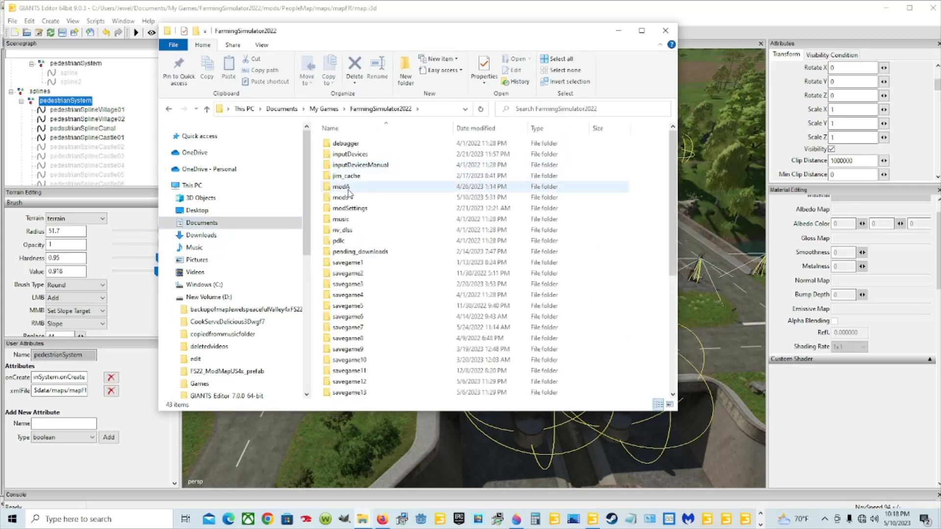
double_click(358, 198)
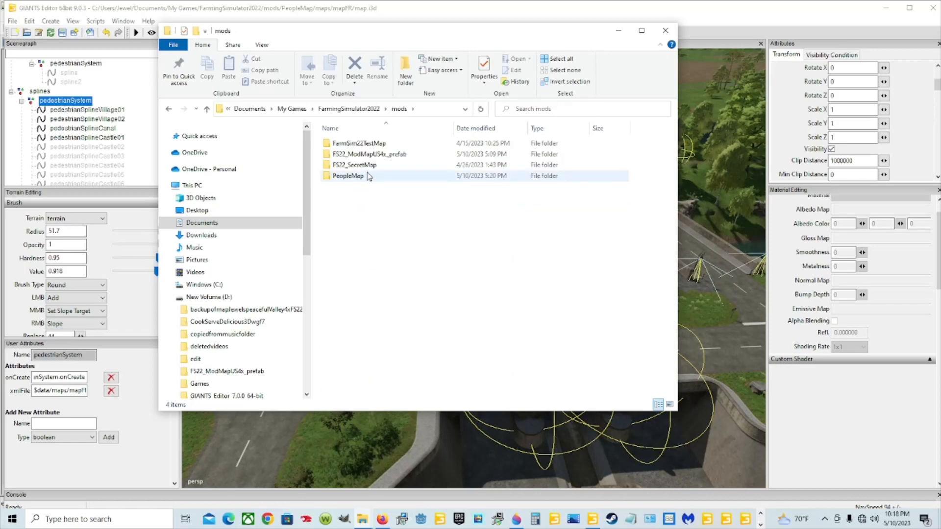
Step: Open the FS22_ModMapUS4x_prefab mod folder and look at where the pedestrianSystem and trafficSystem files belong
double_click(371, 155)
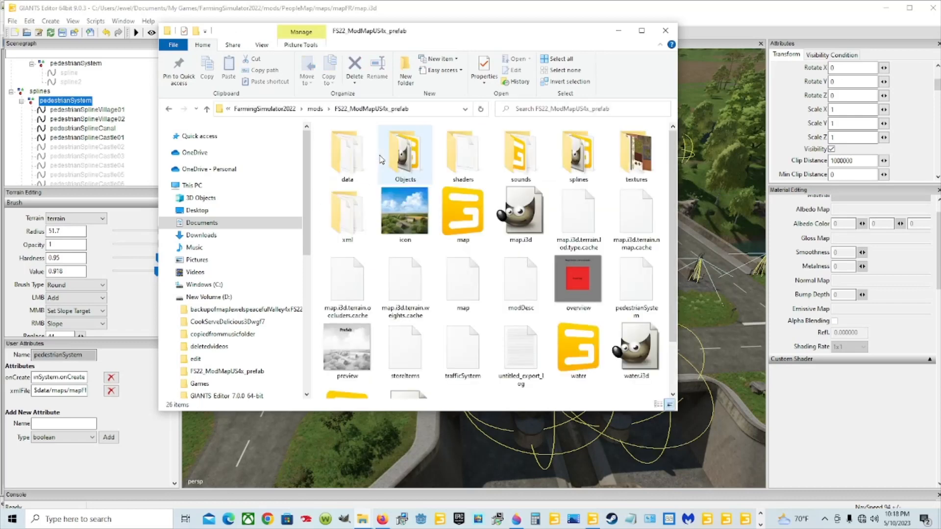
scroll(524, 266, down, 1)
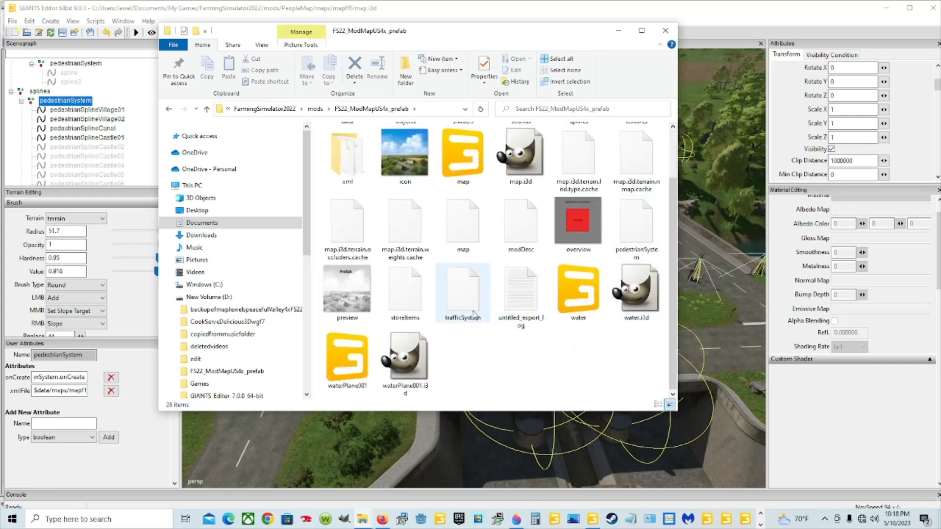
right_click(523, 352)
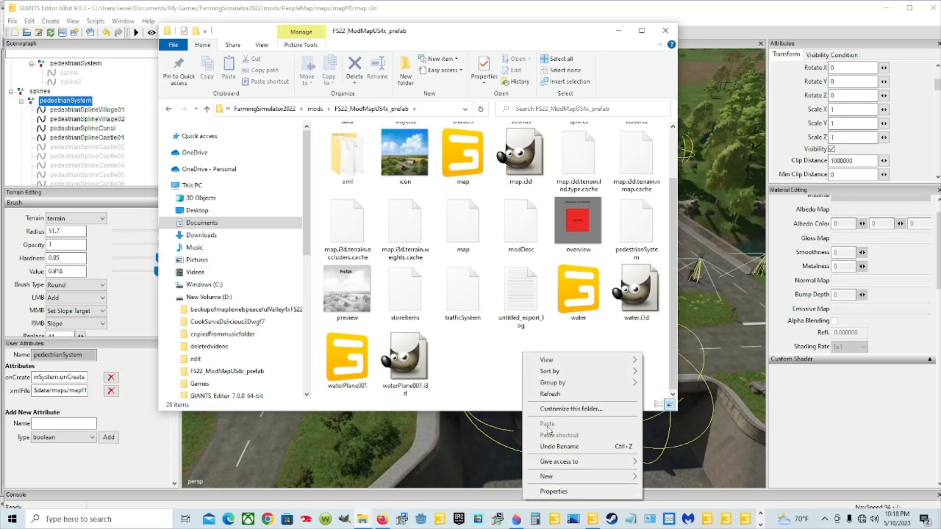
click(498, 356)
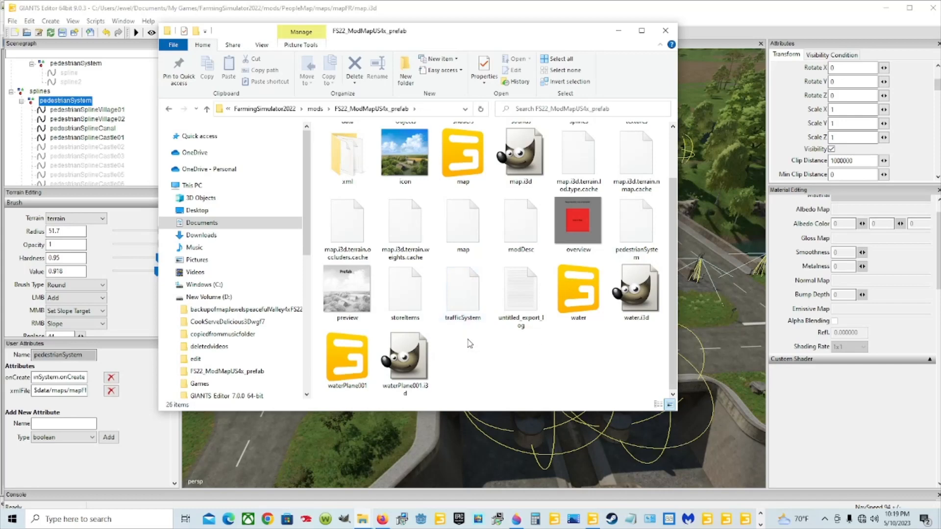
Step: Switch back to GIANTS Editor and read the full xmlFile path of the pedestrianSystem group from end to end
click(65, 391)
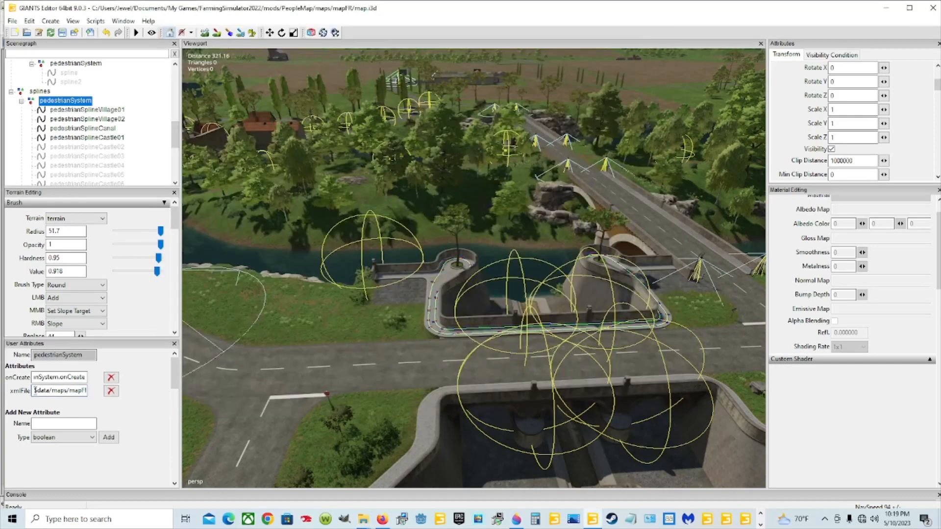
drag(34, 391, 164, 389)
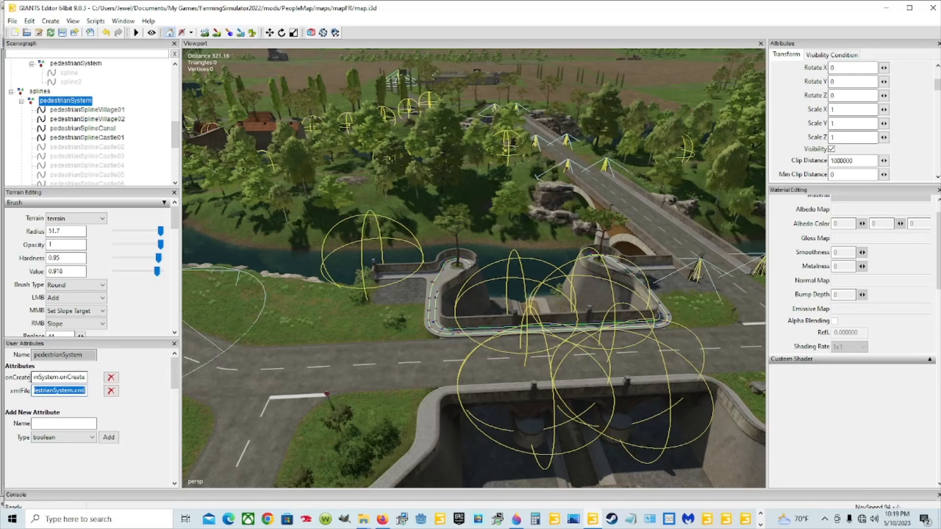
click(44, 391)
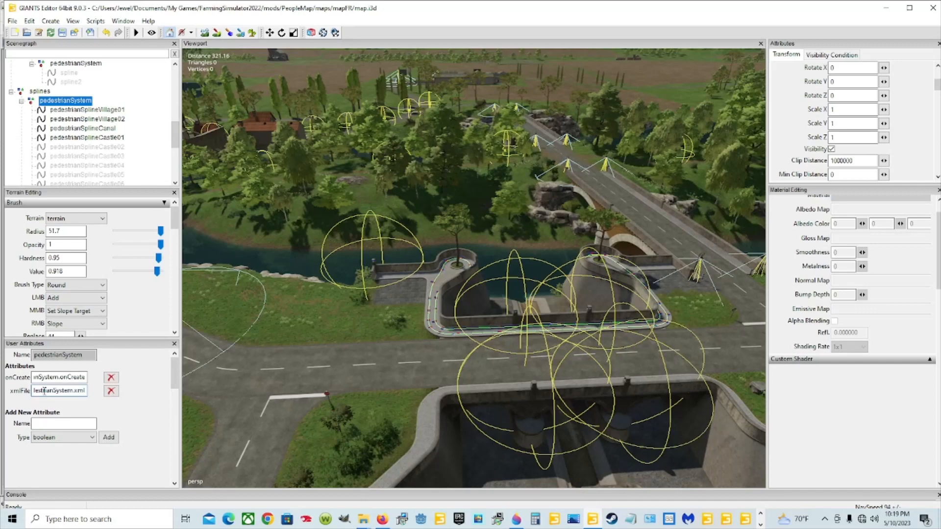
key(Left)
key(Left)
key(Left)
key(Left)
key(Left)
key(Left)
key(Left)
key(Left)
key(Left)
key(Left)
key(Left)
key(Left)
key(Left)
key(Left)
key(Left)
key(Left)
key(Left)
key(Left)
key(Left)
key(Left)
key(Left)
key(Left)
key(Left)
drag(35, 390, 127, 392)
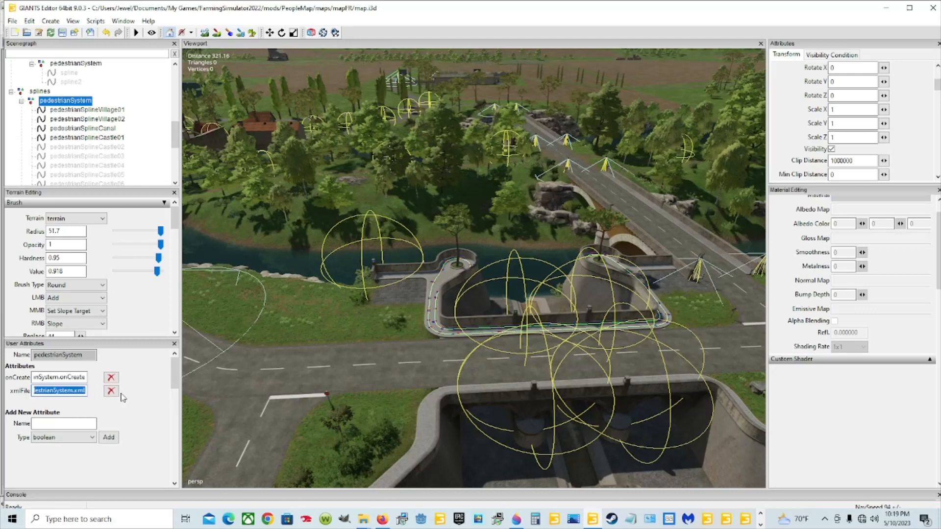
click(73, 391)
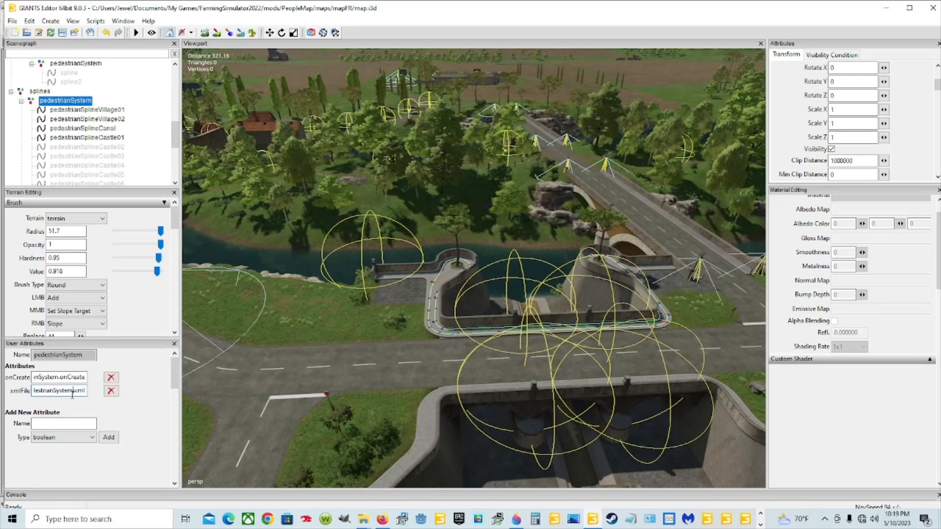
key(Left)
key(Left)
key(Left)
key(Left)
key(Left)
key(Left)
key(Left)
key(Left)
key(Left)
key(Left)
key(Left)
key(Left)
key(Left)
key(Left)
key(Left)
key(Left)
key(Left)
key(Left)
key(Left)
key(Left)
key(Right)
key(Right)
key(Right)
key(Right)
key(Right)
key(Right)
key(Right)
key(Right)
key(Right)
key(Right)
key(Right)
key(Right)
key(Right)
key(Right)
key(Right)
key(Right)
key(Right)
key(Right)
key(Right)
key(Right)
key(Right)
key(Left)
key(Left)
key(Left)
key(Left)
key(Left)
key(Left)
key(shift+Home)
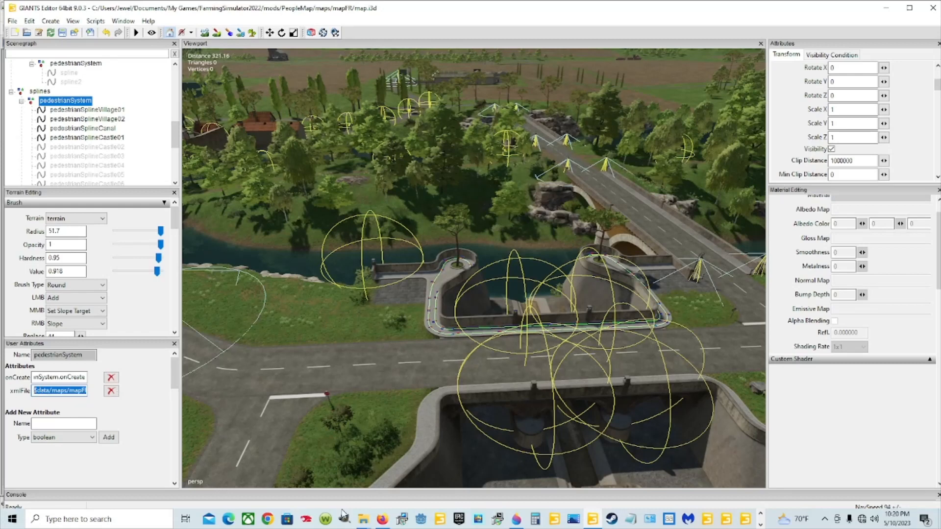
Step: Switch to File Explorer and open the mapFR folder under maps in the PeopleMap mod
mouse_move(363, 519)
click(327, 473)
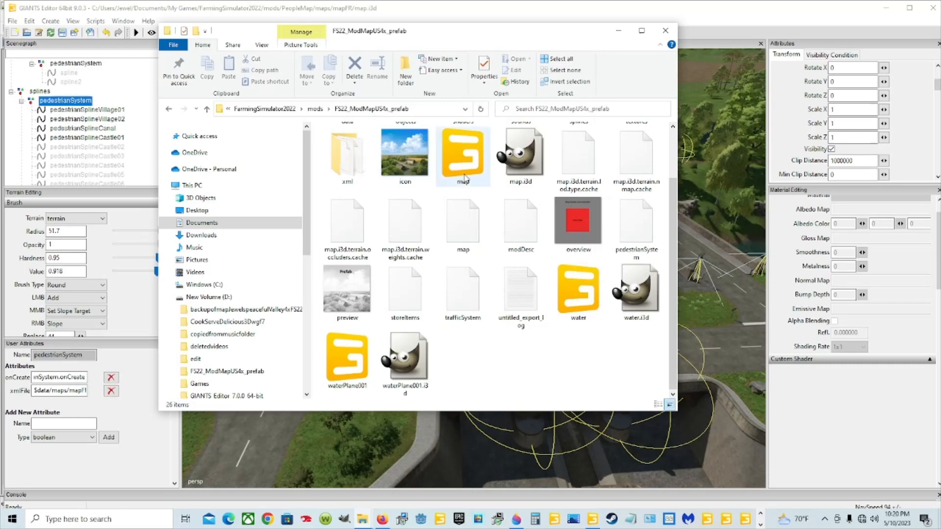
click(320, 110)
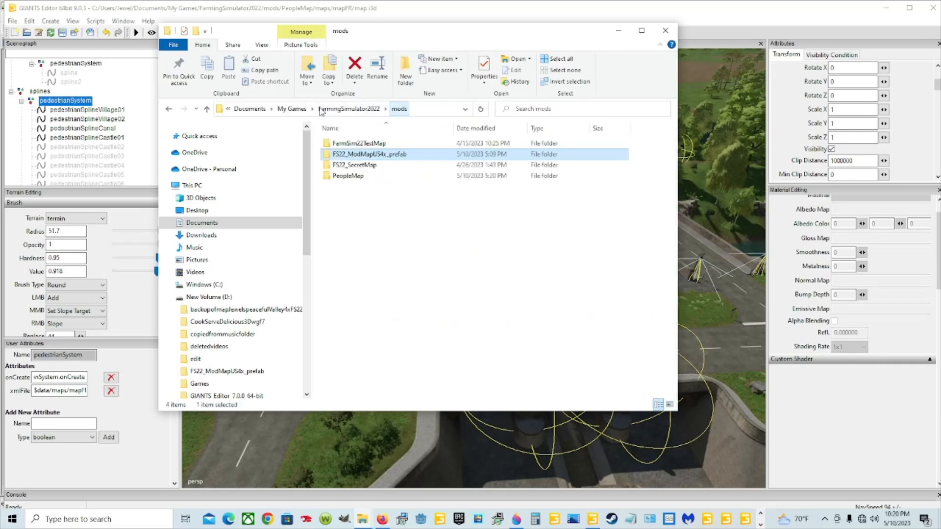
double_click(358, 176)
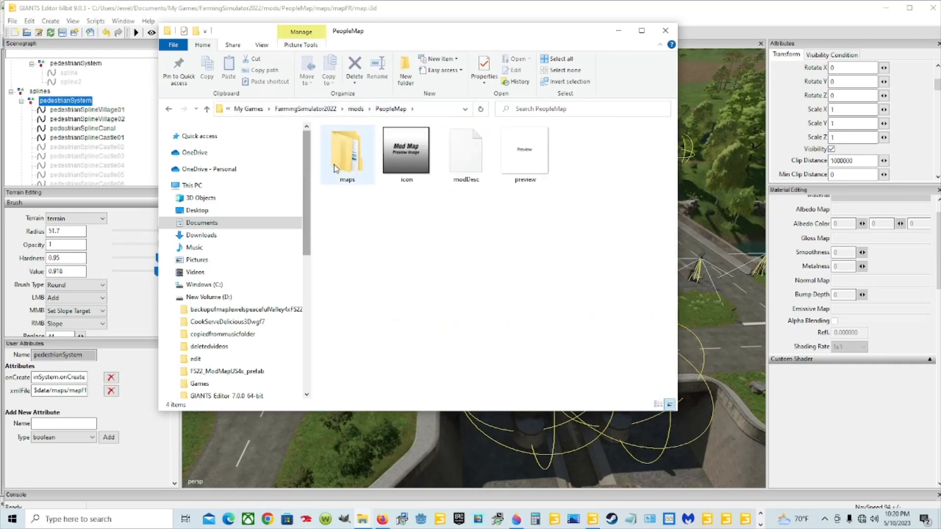
double_click(335, 168)
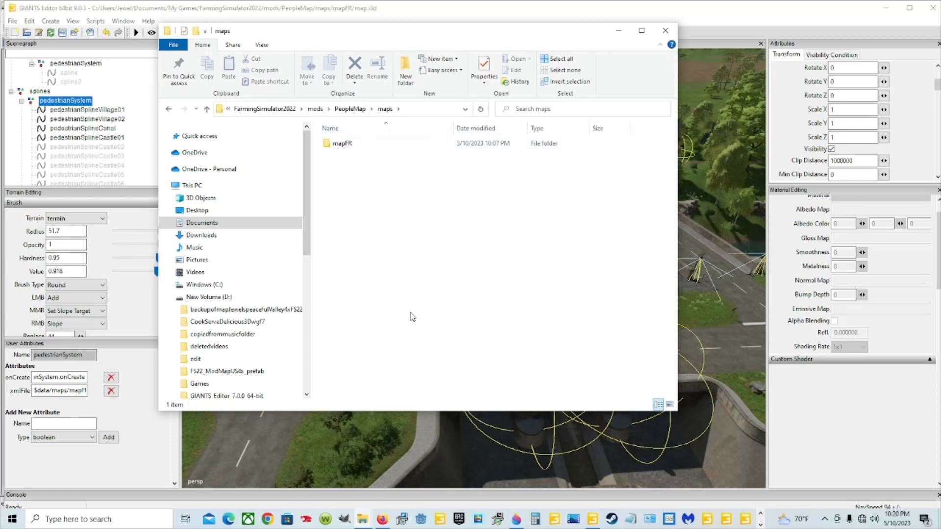
double_click(365, 148)
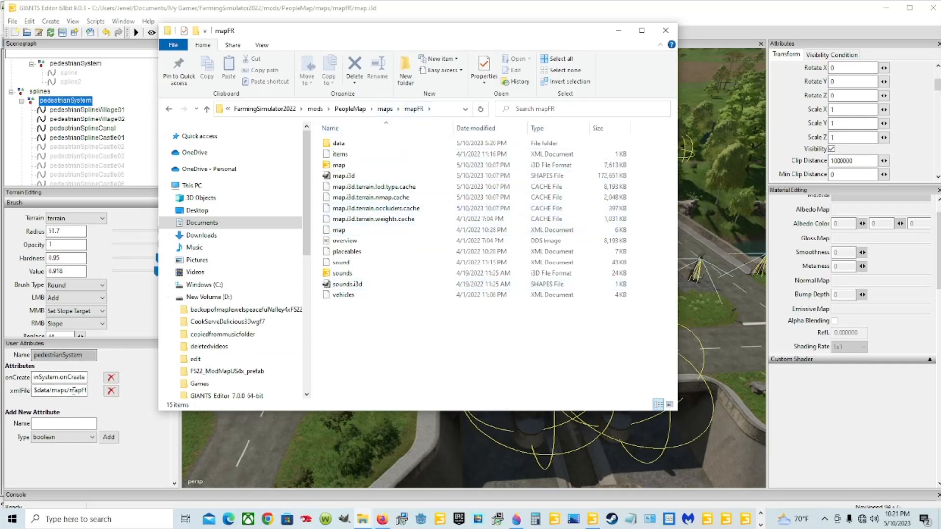
Step: Return to GIANTS Editor and trace the pedestrianSystem group's xmlFile path from its $data prefix through to the file name
click(54, 390)
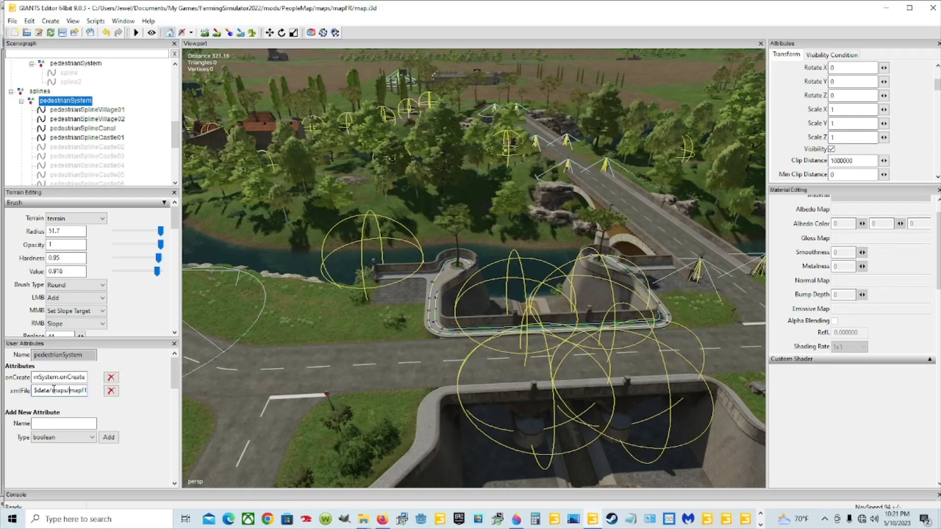
drag(52, 390, 33, 390)
click(69, 390)
key(Right)
key(Right)
key(Right)
key(Right)
key(Right)
key(Right)
key(Right)
key(Right)
key(Right)
key(Right)
key(Right)
key(Right)
key(Right)
key(Right)
key(Right)
key(Right)
key(Right)
key(Right)
key(Right)
key(Right)
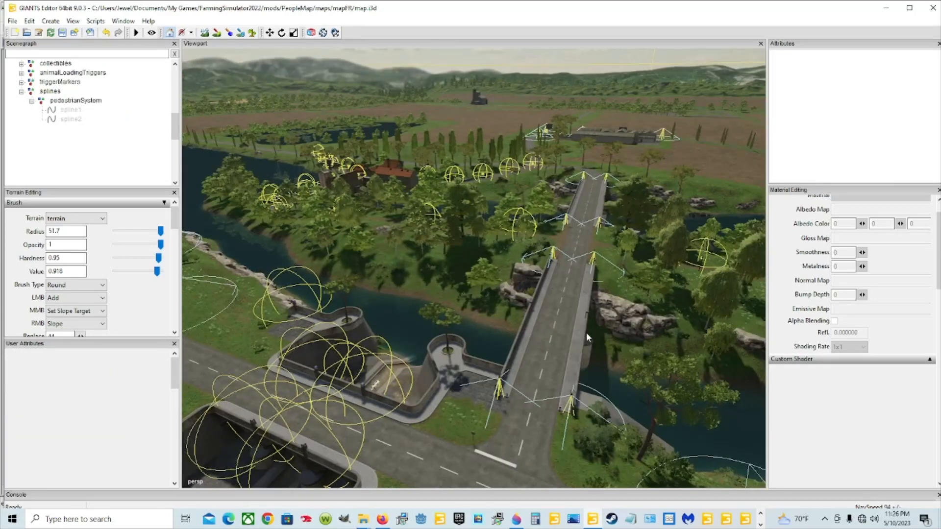
Step: Switch to File Explorer and open the FS22_ModMapUS4x_prefab folder in Documents, My Games, FarmingSimulator2022, mods
mouse_move(362, 519)
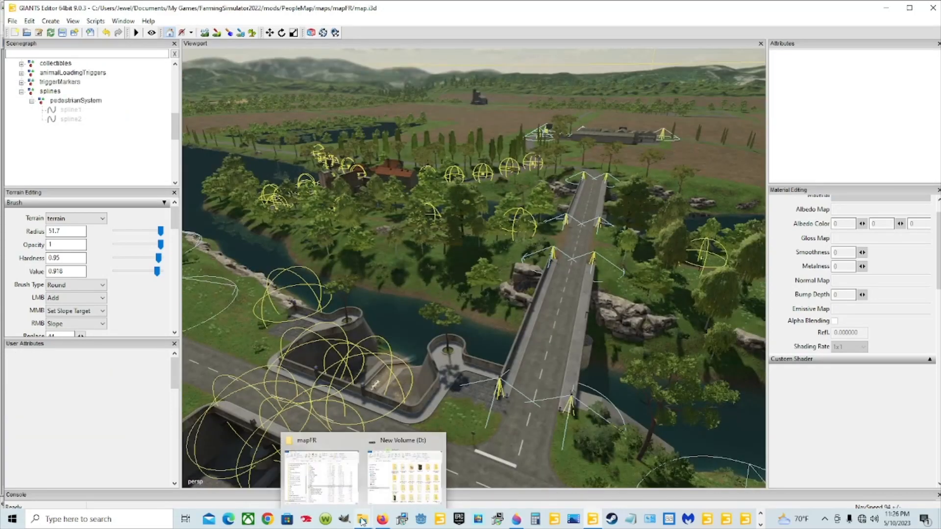
click(326, 465)
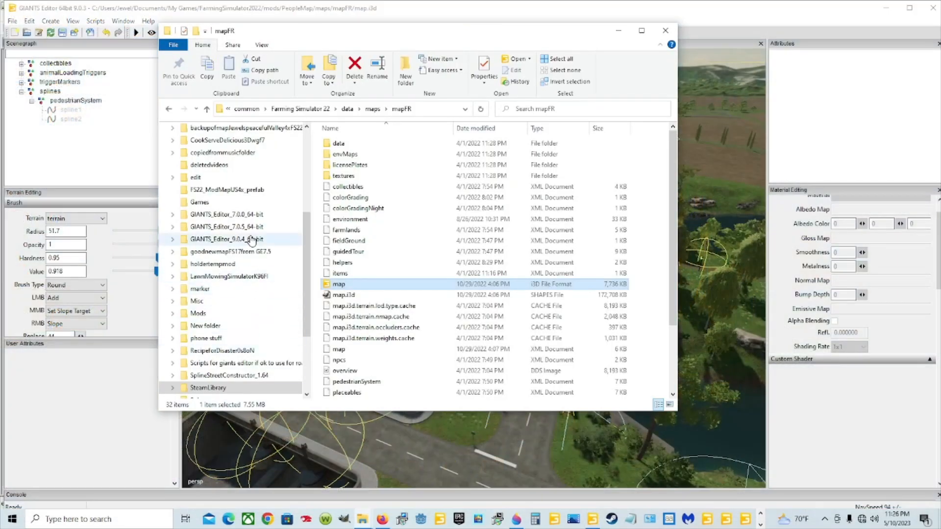
scroll(242, 236, up, 5)
click(201, 223)
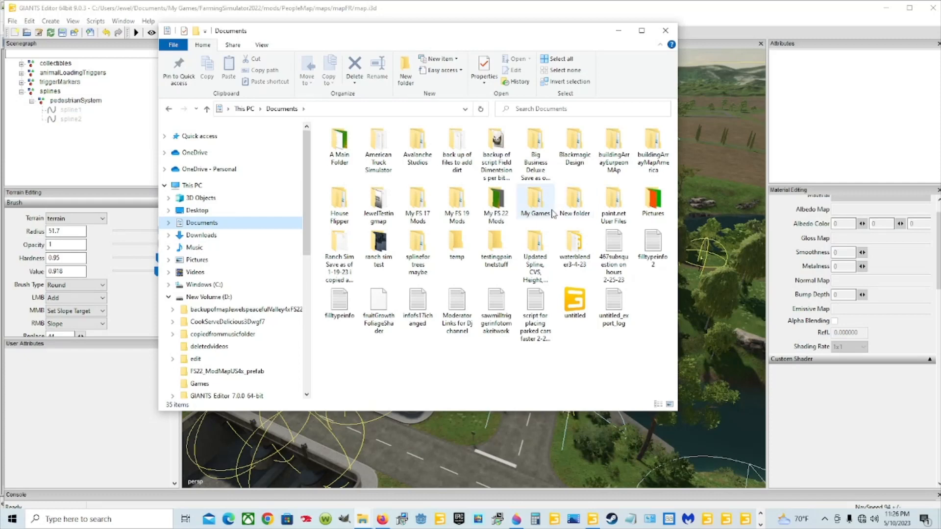
double_click(535, 204)
double_click(379, 169)
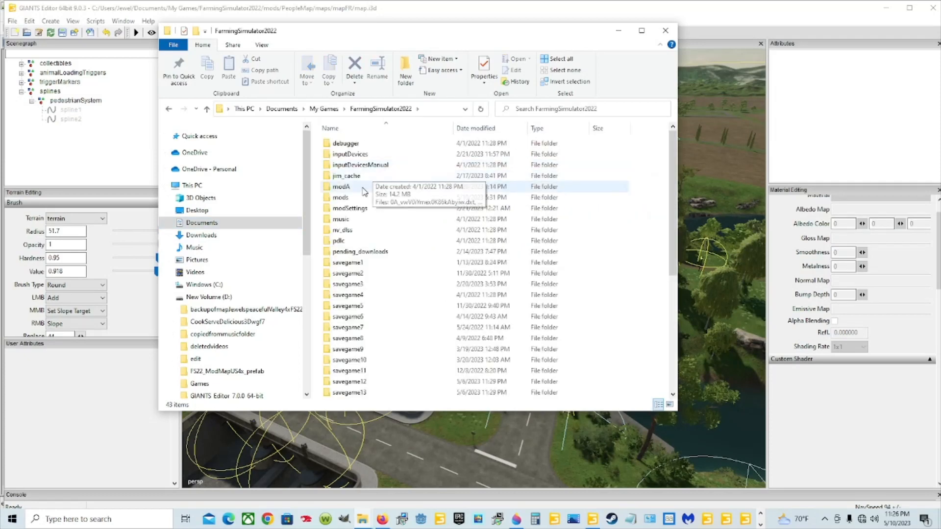
double_click(357, 197)
double_click(379, 155)
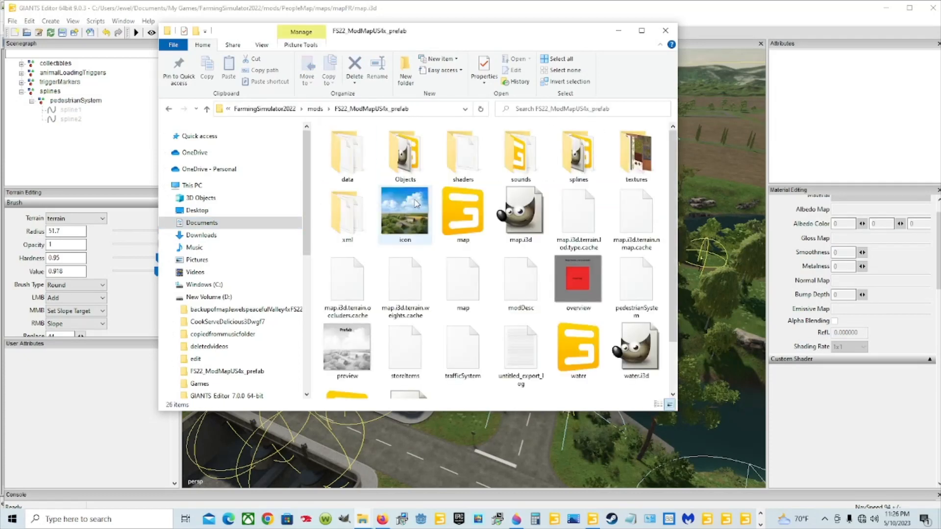
scroll(416, 200, down, 1)
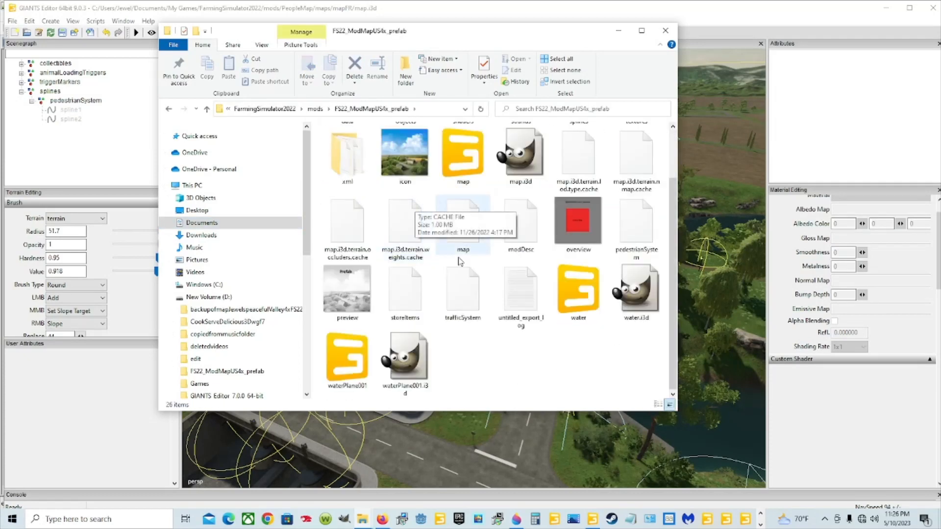
Step: Open the prefab map's pedestrianSystem XML file in Notepad++ and dismiss the Find dialog
click(638, 237)
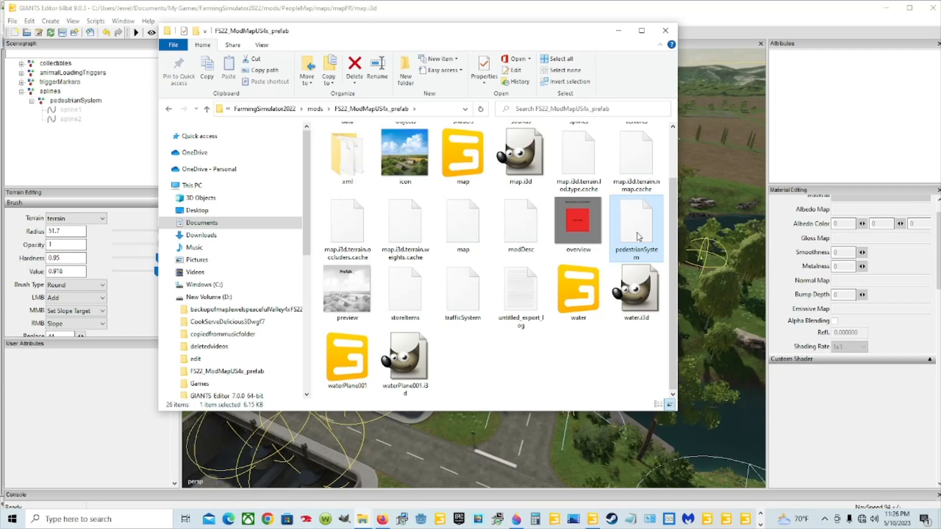
right_click(637, 234)
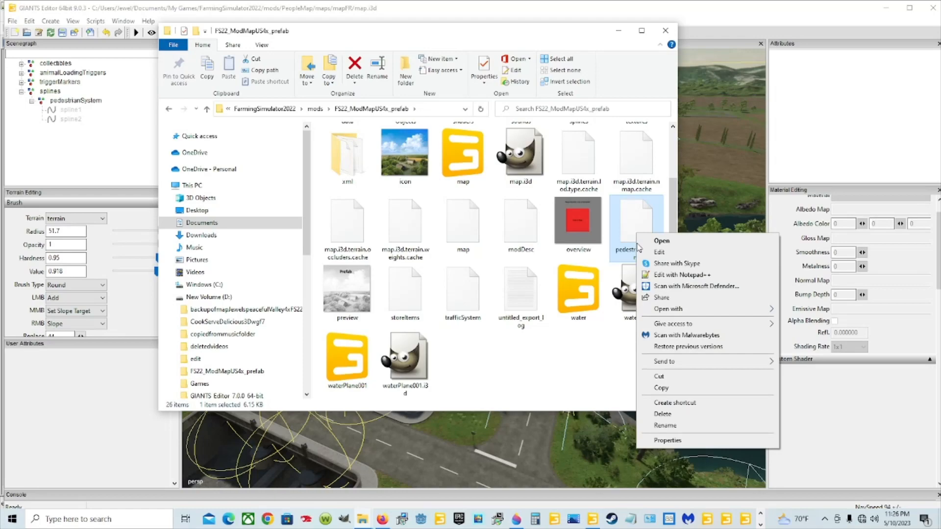
click(678, 275)
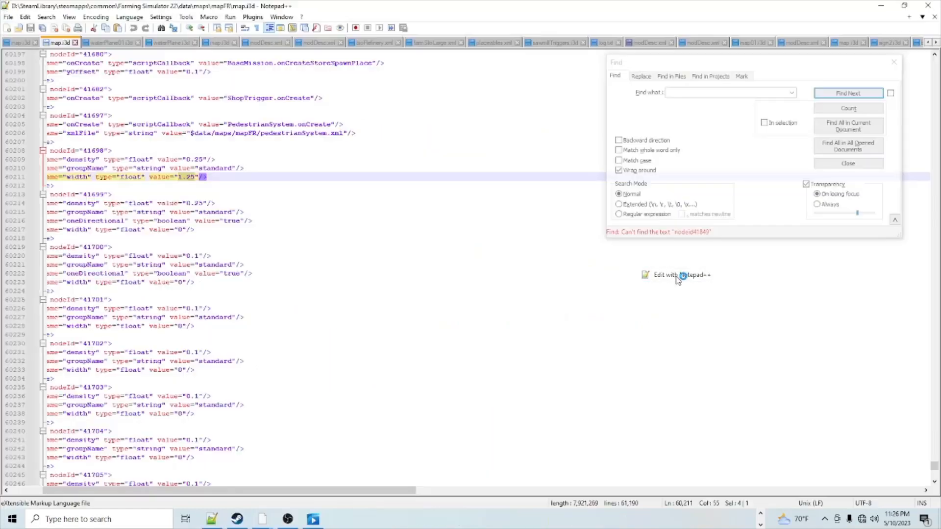
click(894, 63)
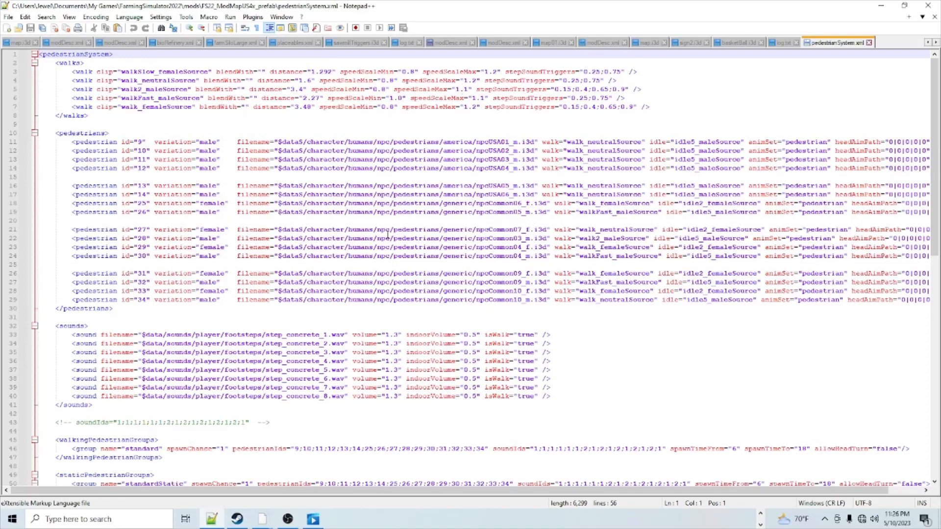
Step: Review the walks, pedestrians, sounds and pedestrian group entries in pedestrianSystem.xml, then close the file and minimize Notepad++
drag(430, 490, 345, 503)
scroll(412, 434, down, 4)
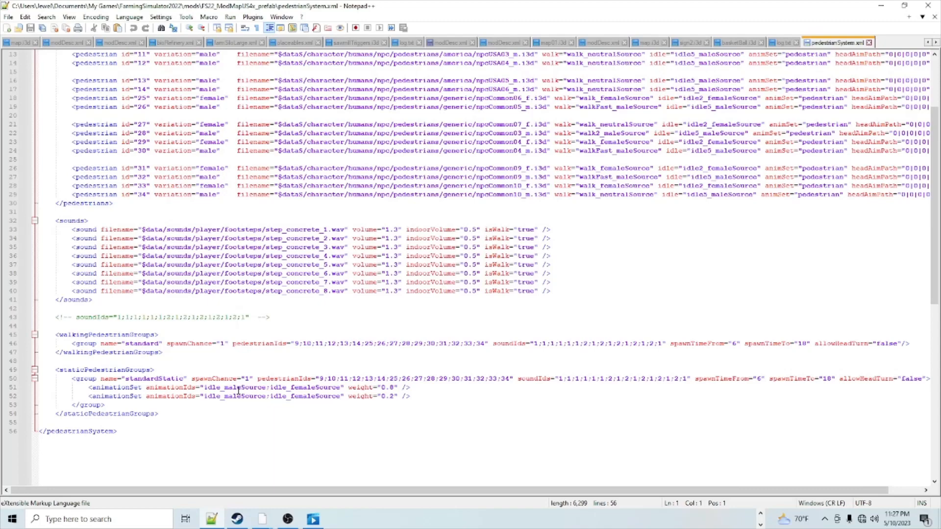
scroll(239, 391, up, 1)
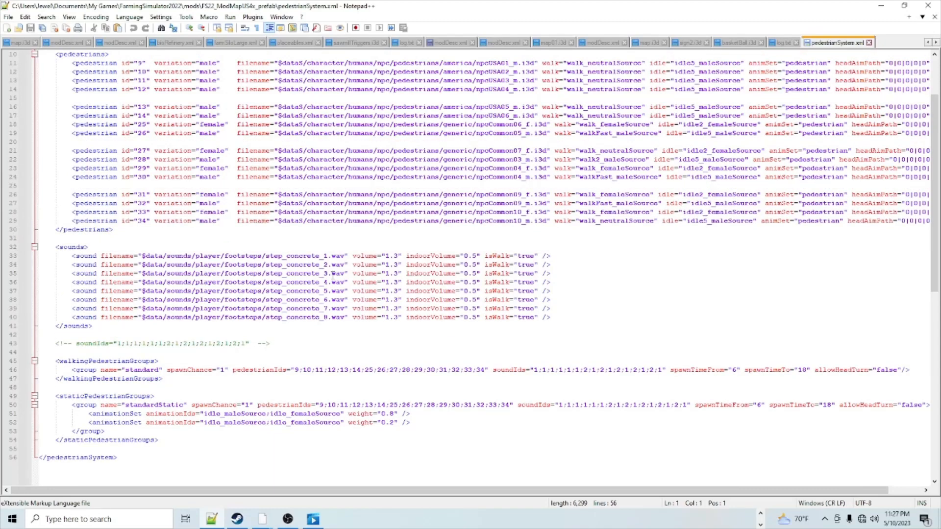
scroll(316, 297, up, 2)
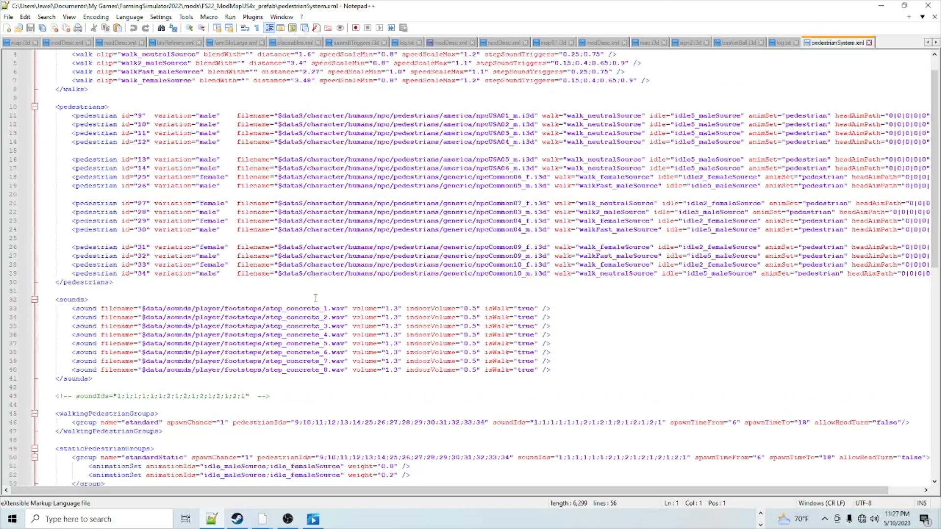
scroll(239, 257, up, 1)
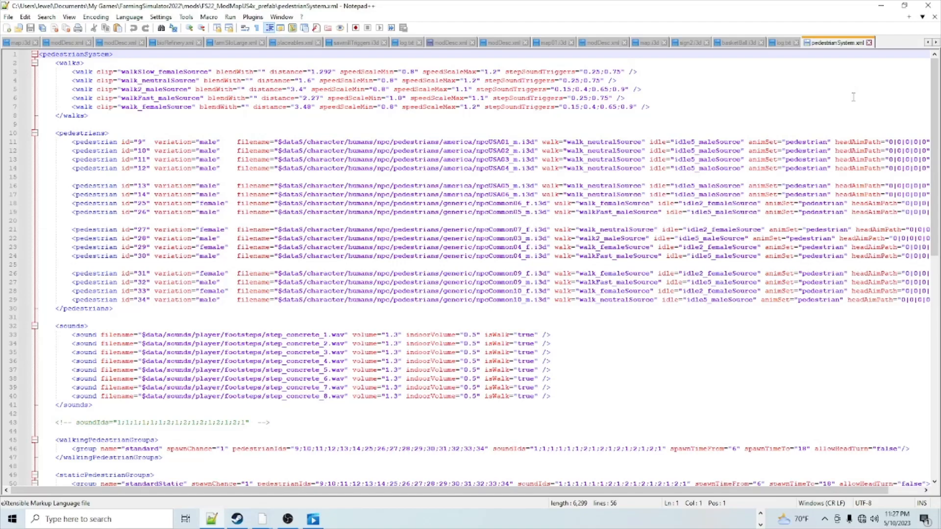
click(872, 44)
click(881, 6)
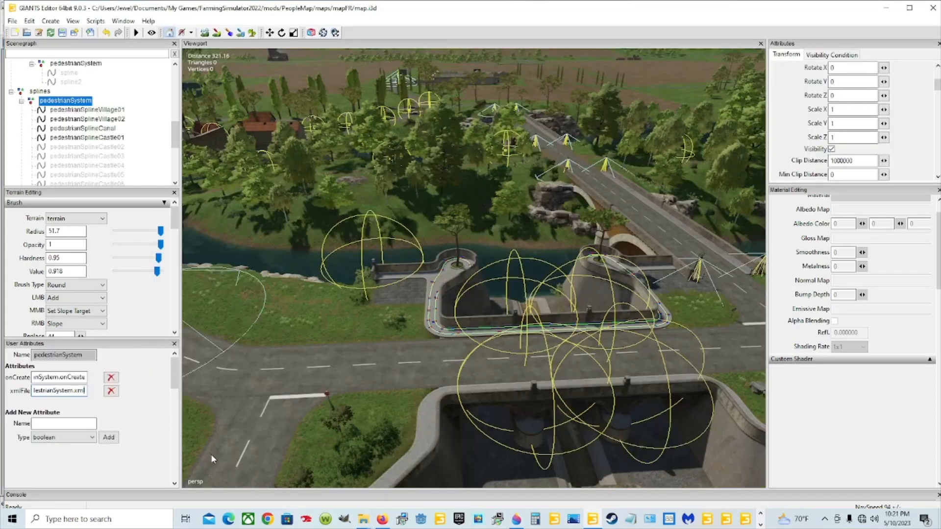
Step: In File Explorer, open the game's mapFR folder on drive D under SteamLibrary, steamapps, common, Farming Simulator 22, data, maps
mouse_move(362, 518)
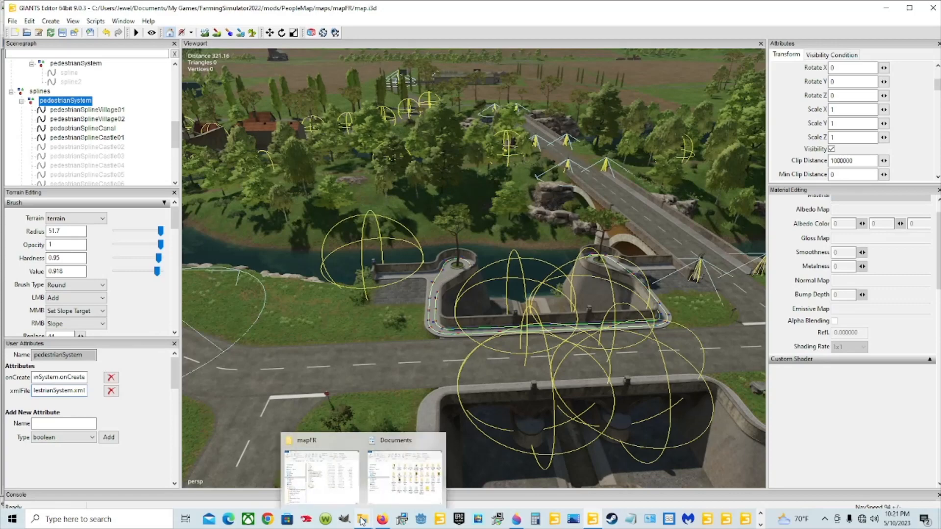
click(359, 488)
click(235, 297)
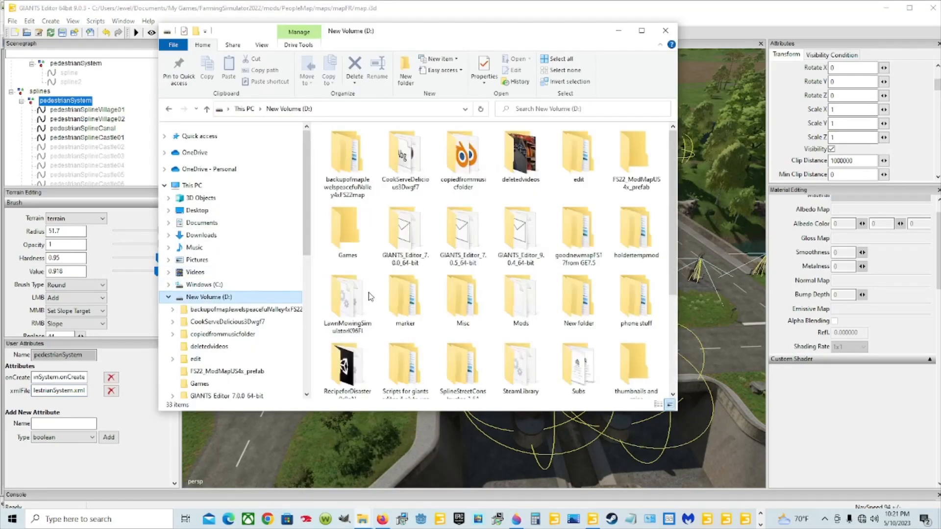
scroll(369, 296, down, 3)
double_click(521, 227)
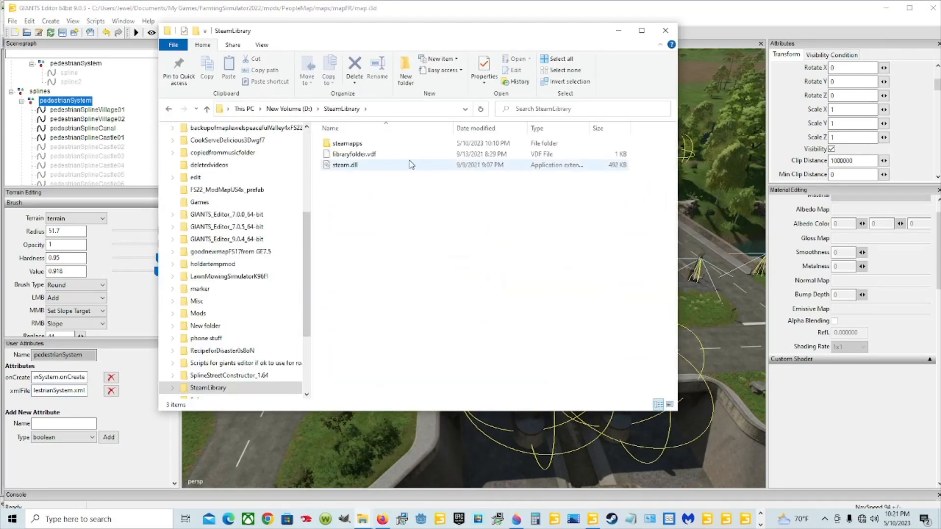
double_click(375, 144)
double_click(375, 144)
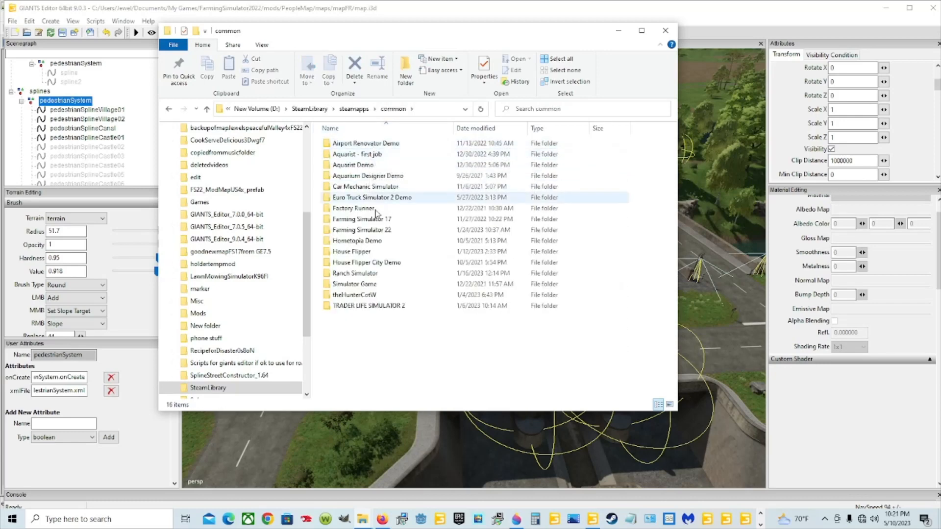
double_click(390, 230)
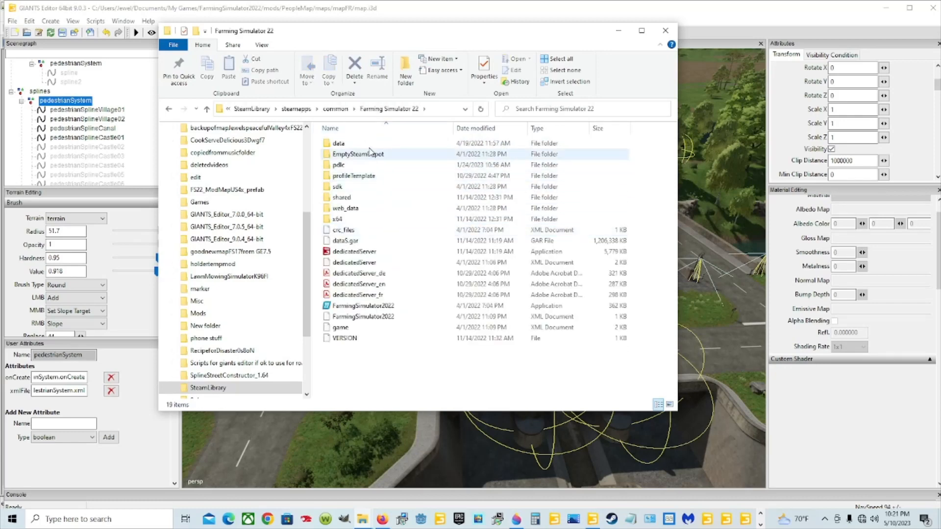
double_click(368, 144)
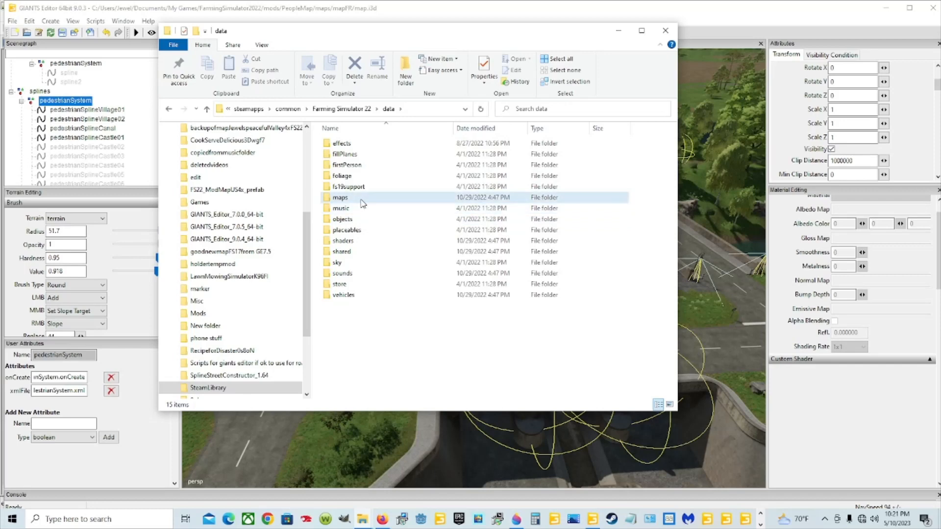
double_click(360, 198)
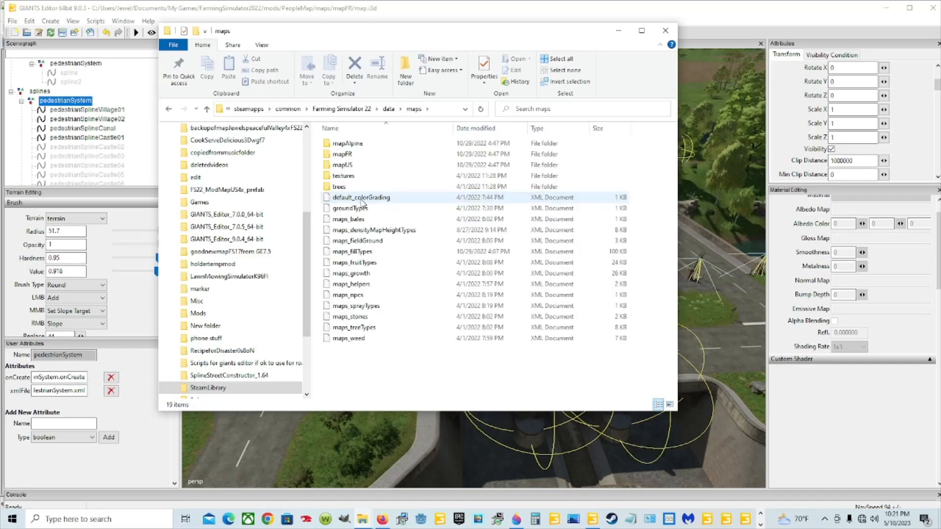
click(363, 156)
double_click(363, 156)
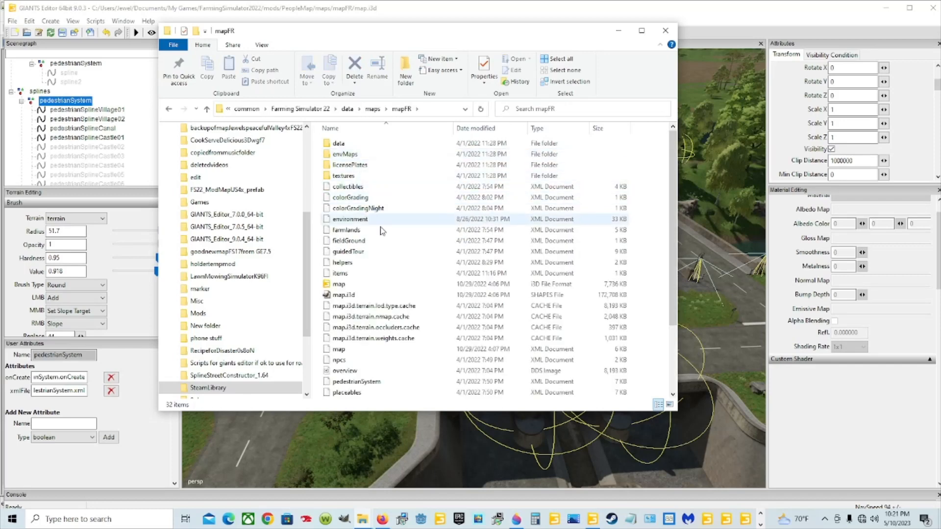
Step: Open the game's mapFR map.i3d in Notepad++, return to the start of the file and dismiss the Find dialog
click(376, 284)
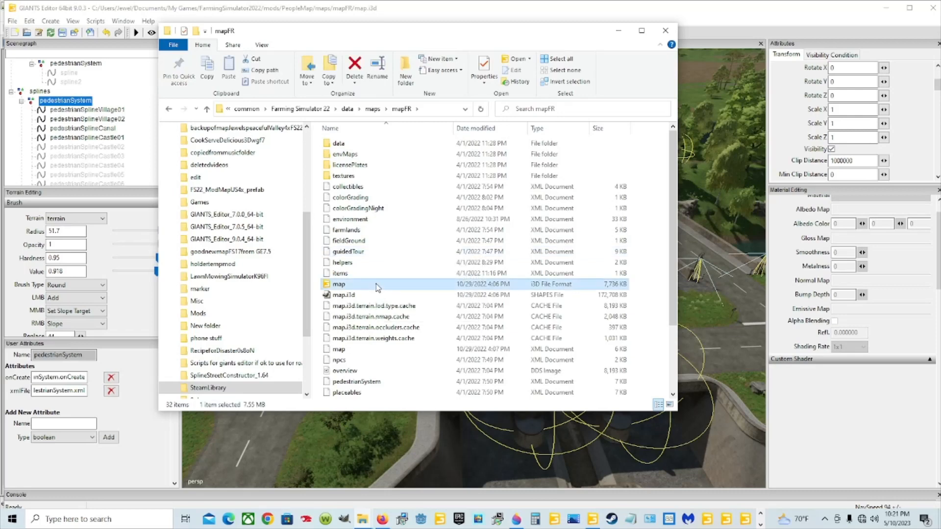
right_click(376, 285)
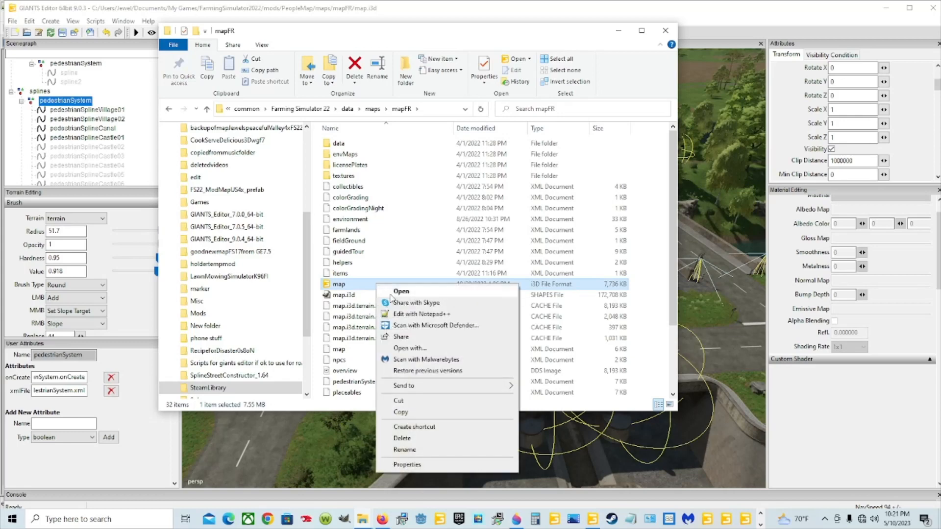
click(417, 312)
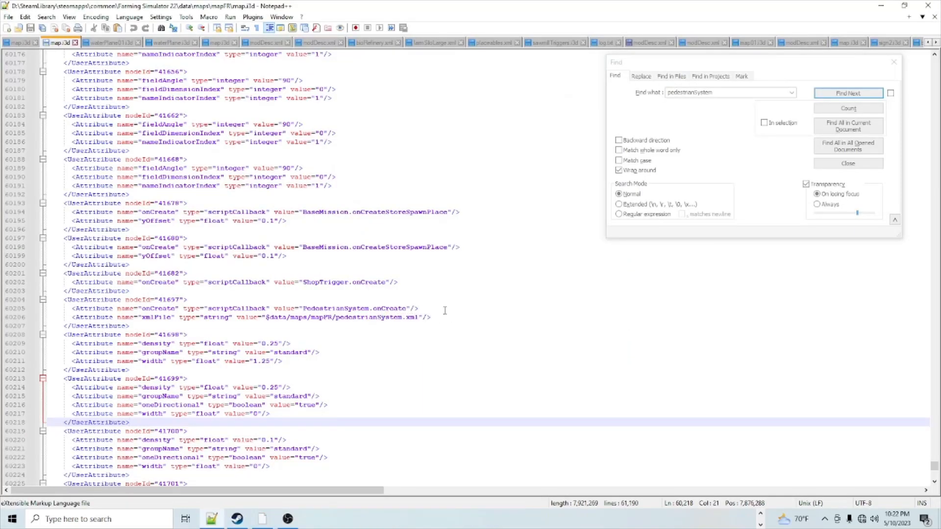
scroll(421, 288, up, 2)
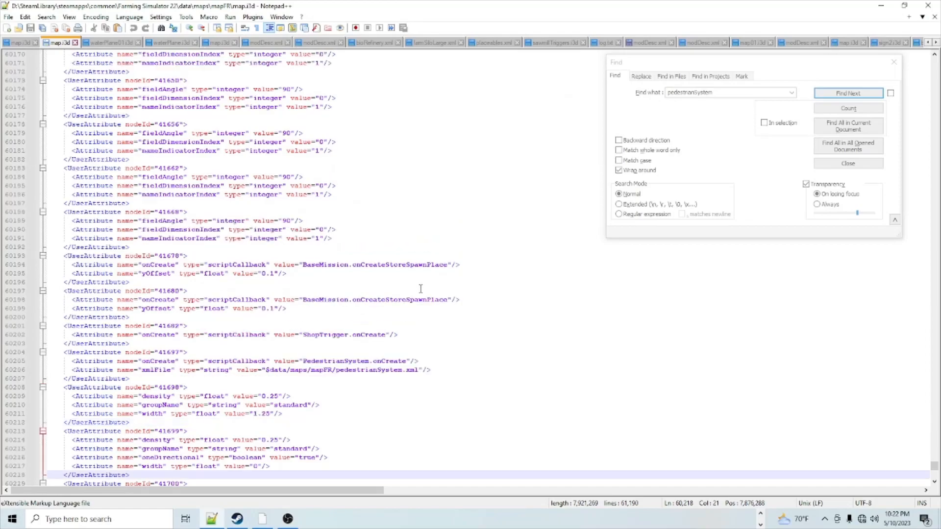
drag(934, 468, 935, 64)
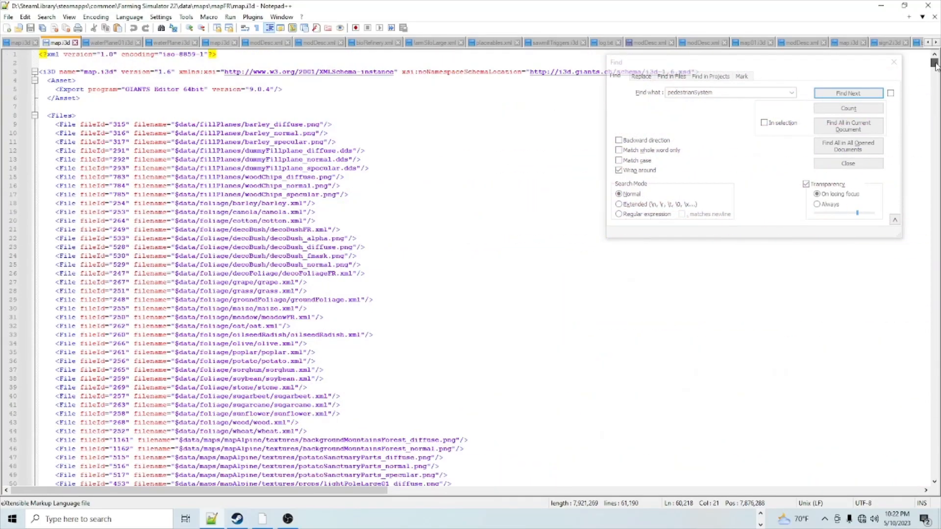
click(892, 62)
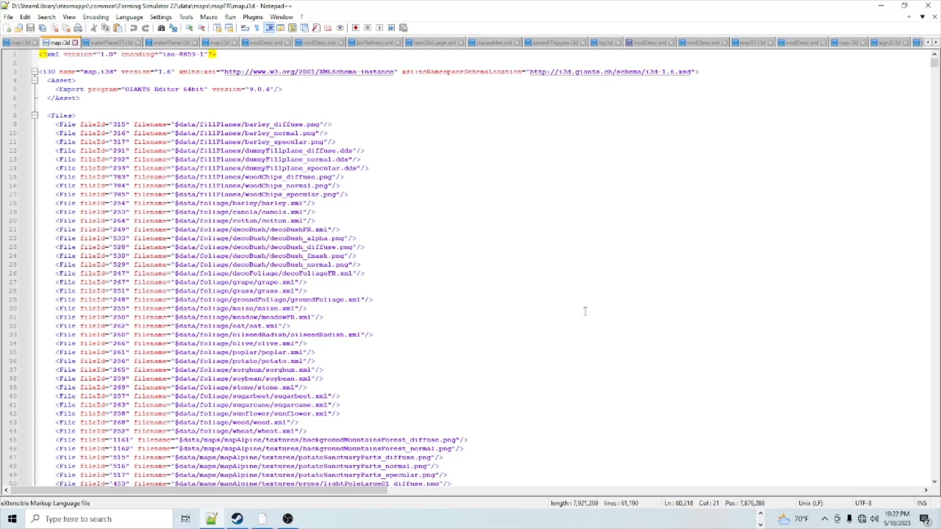
Step: Search map.i3d for pedestrianSystem through to its user attributes and place the cursor at the PedestrianSystem.onCreate value
key(ctrl+f)
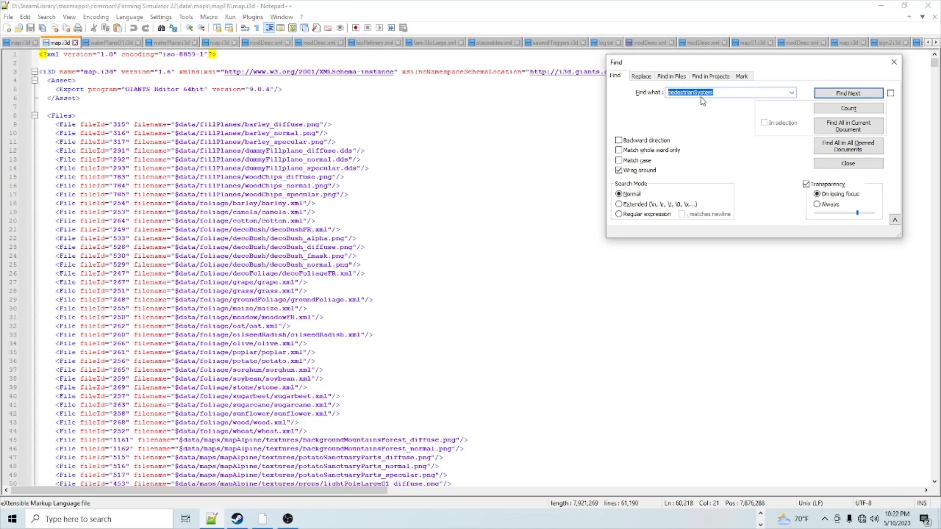
click(825, 96)
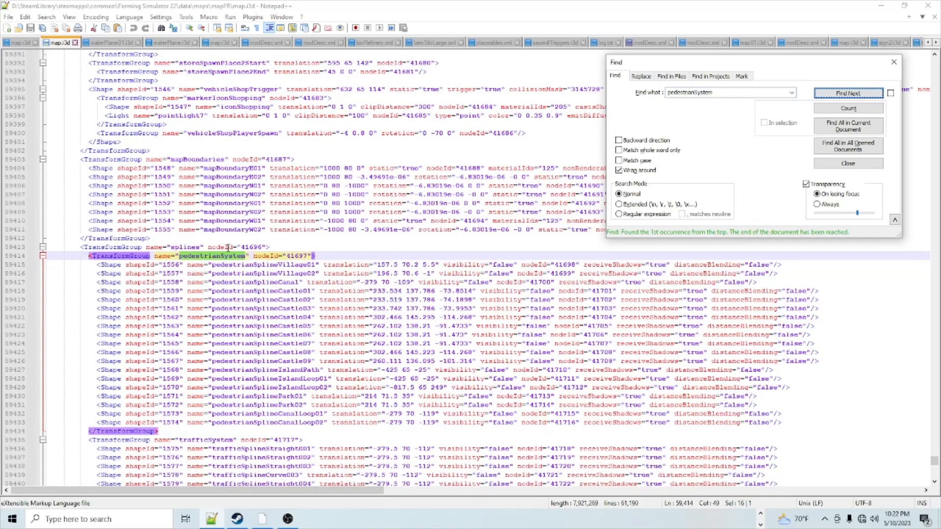
click(828, 94)
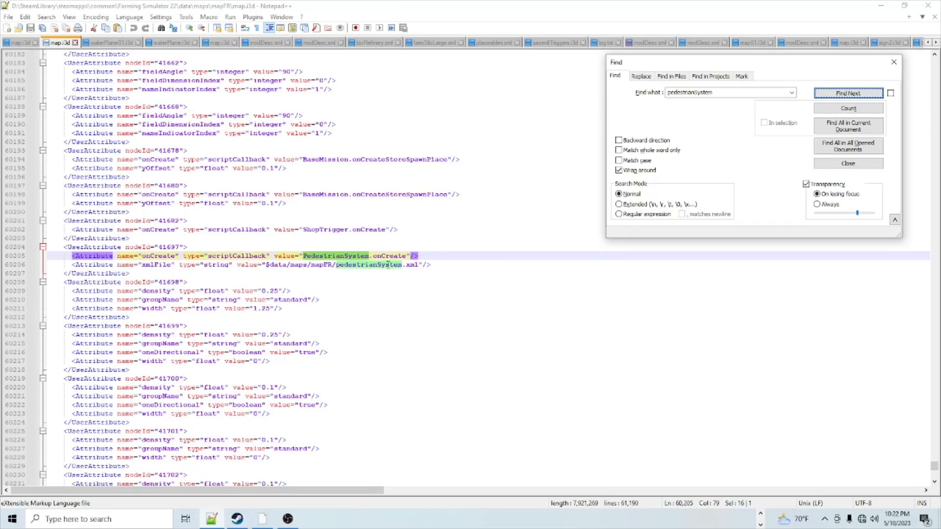
click(304, 255)
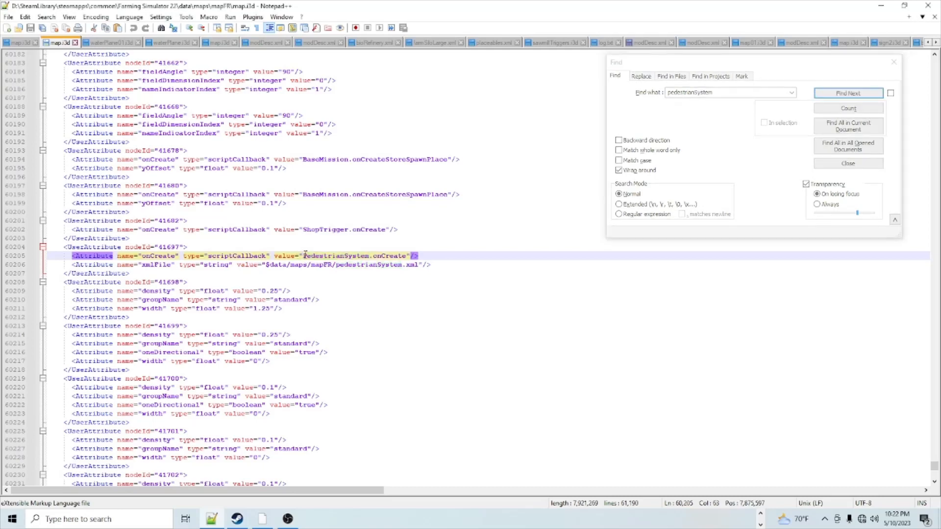
Step: Copy the onCreate value PedestrianSystem.onCreate from the user attributes of node 41697 in map.i3d
drag(304, 256, 406, 254)
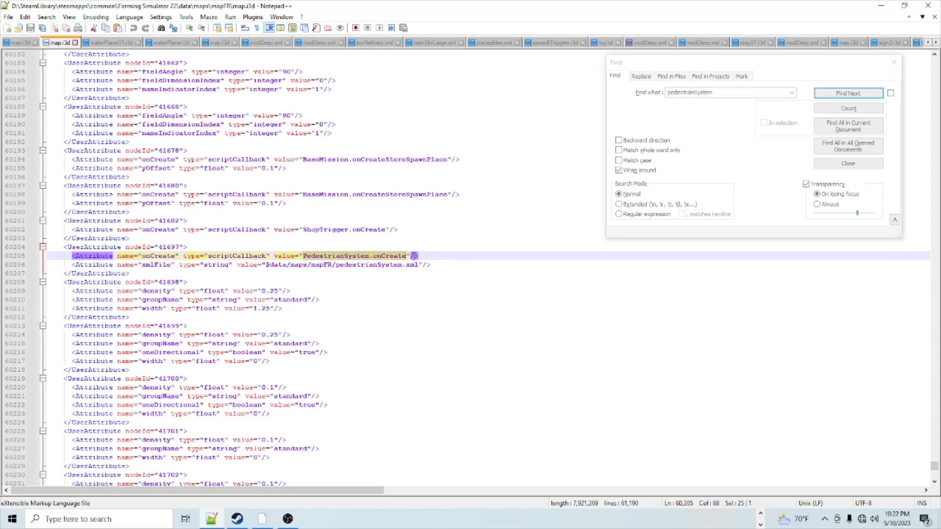
right_click(367, 260)
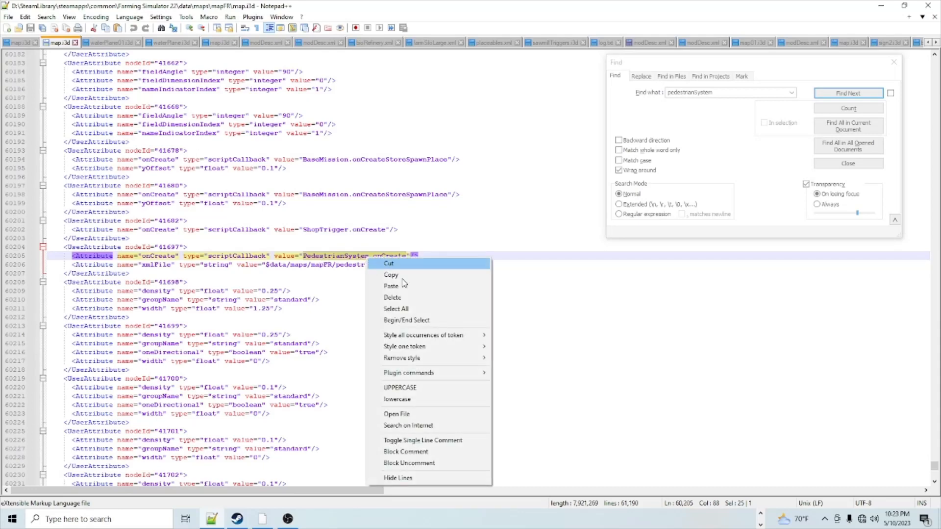
click(419, 273)
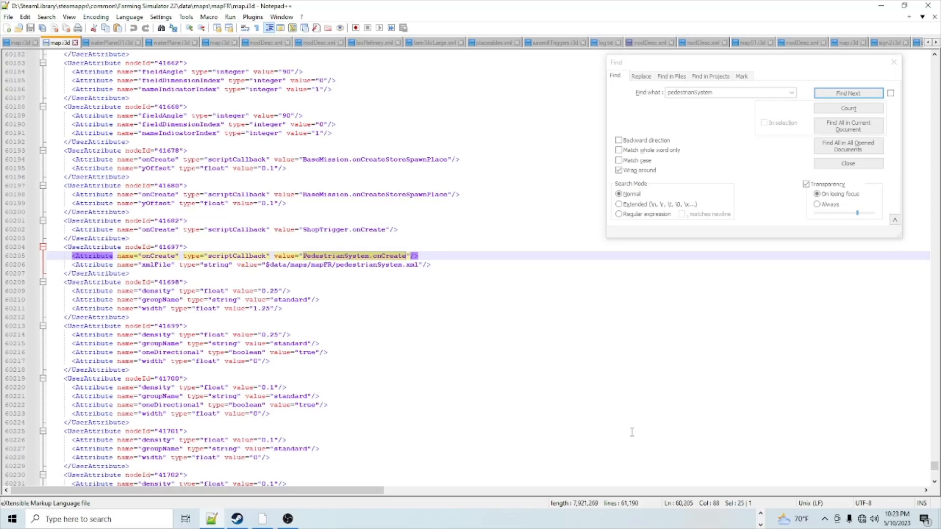
Step: Switch to the PeopleMap project in GIANTS Editor and create a transform group named splines
click(761, 513)
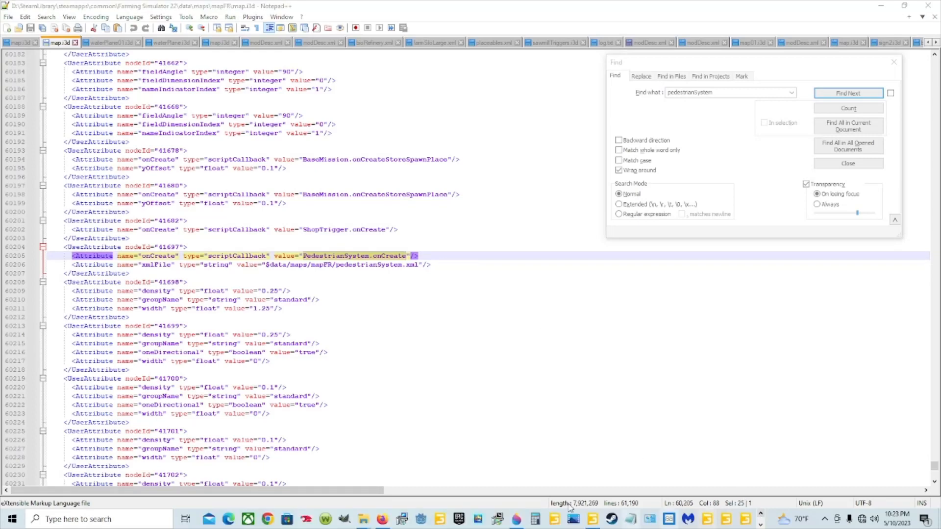
click(596, 521)
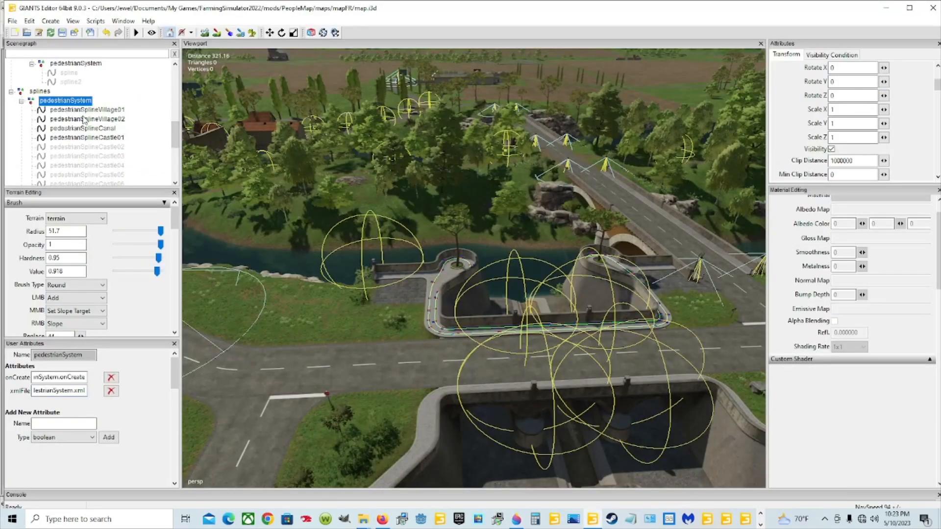
scroll(85, 119, up, 2)
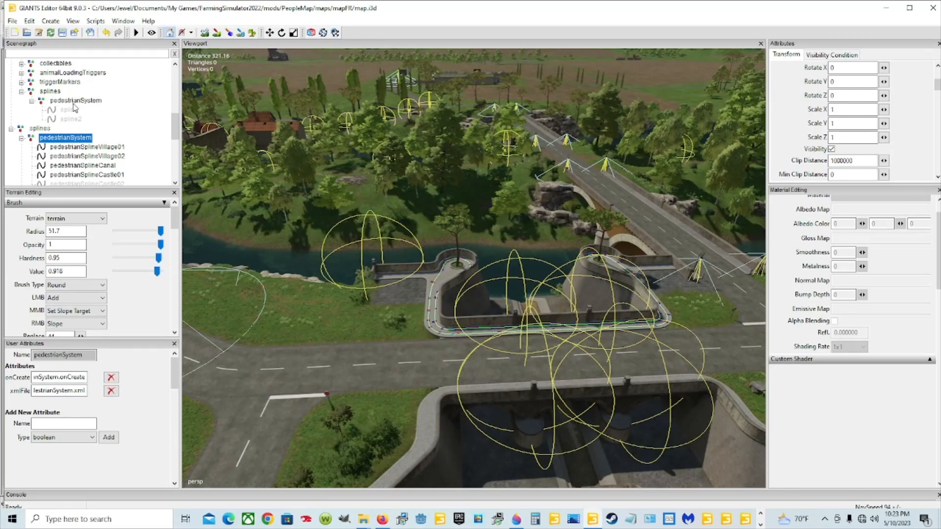
scroll(74, 108, down, 2)
scroll(78, 110, up, 4)
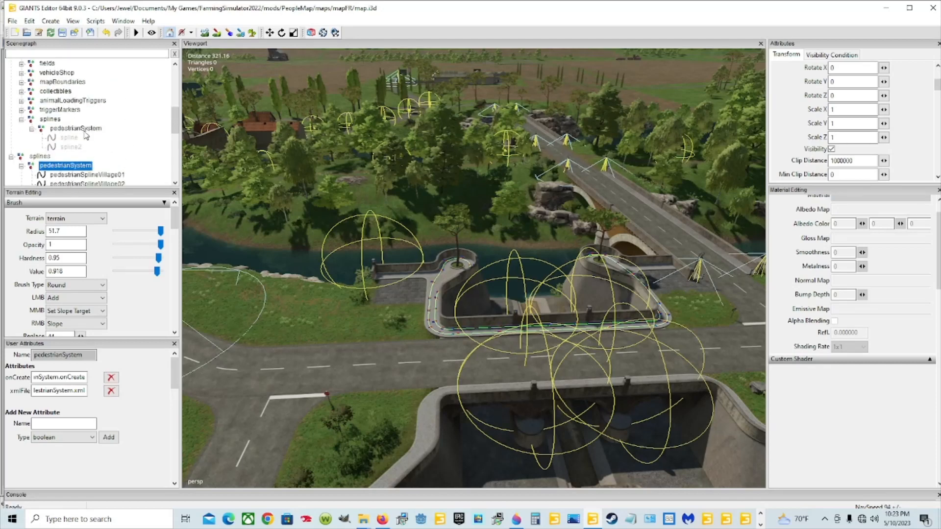
click(50, 21)
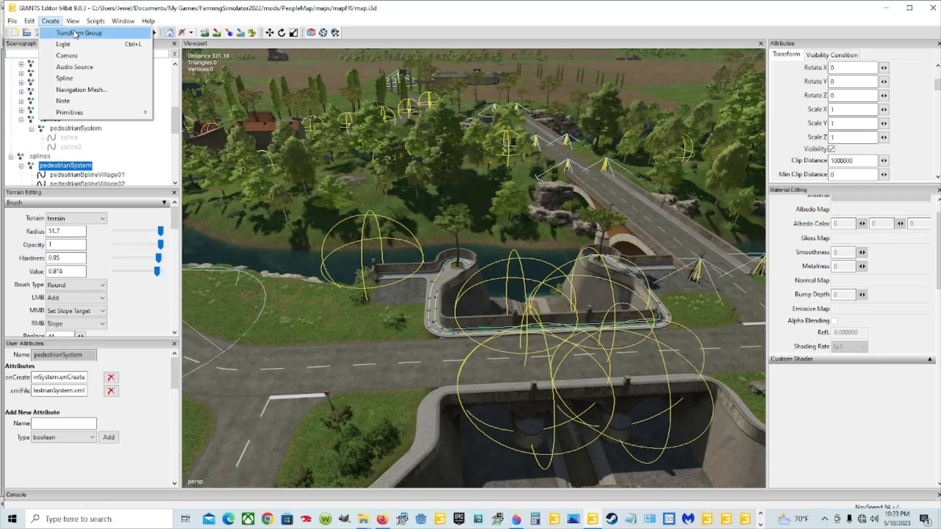
click(75, 34)
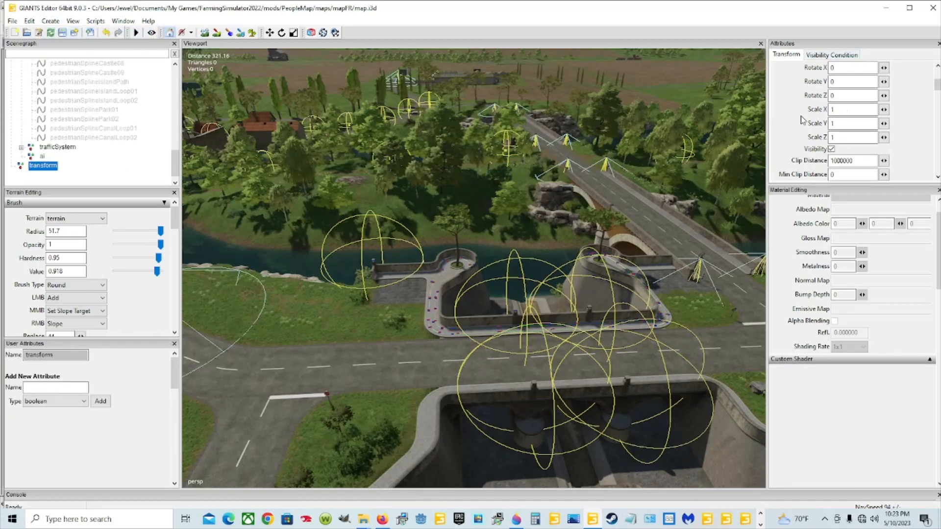
scroll(802, 120, up, 3)
drag(877, 68, 518, 46)
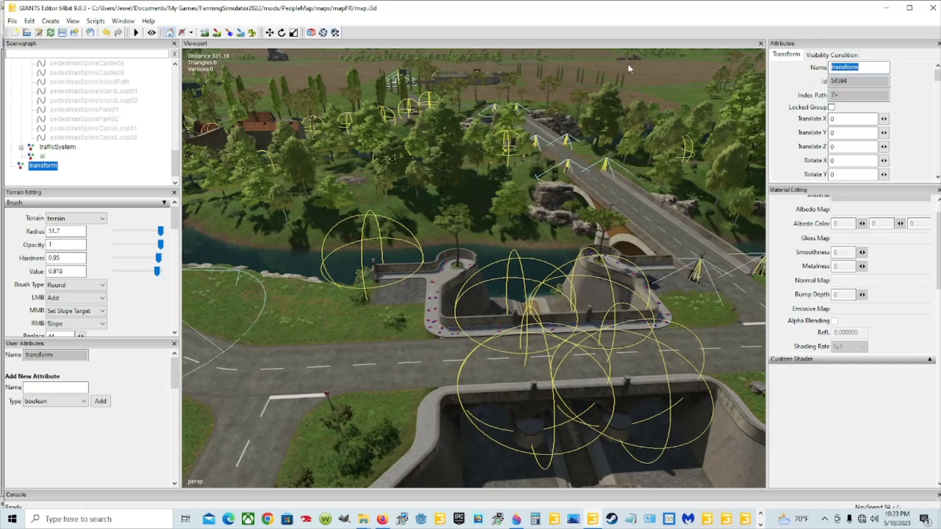
text(splines)
key(Return)
Step: Create a second transform group and name it pedestrianSystem
click(52, 21)
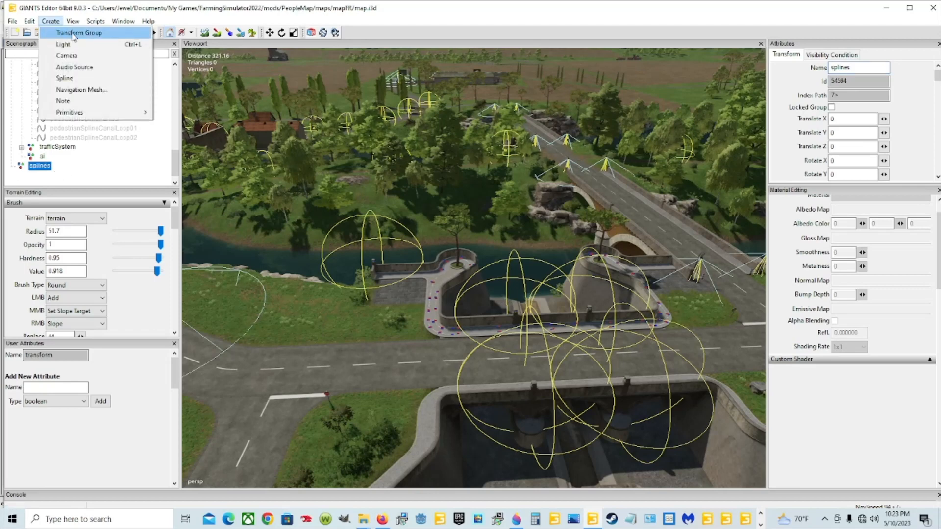
click(62, 32)
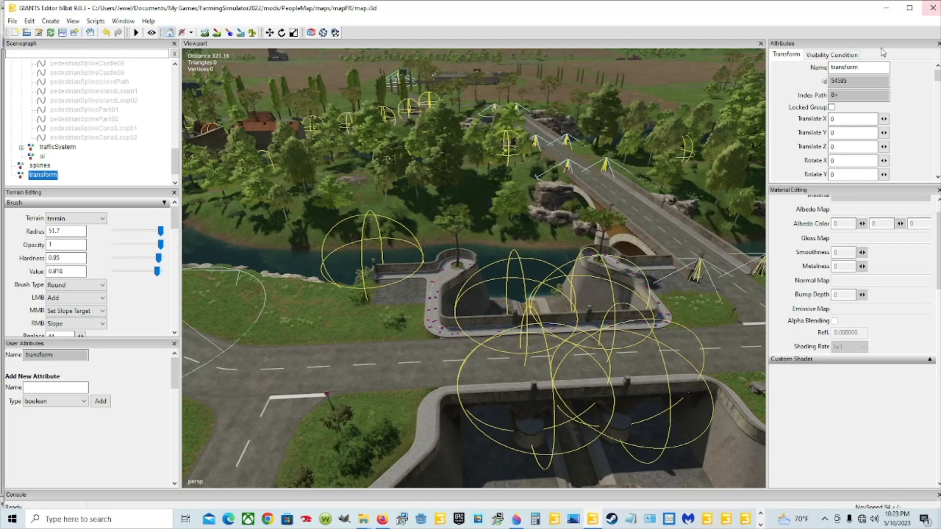
double_click(854, 67)
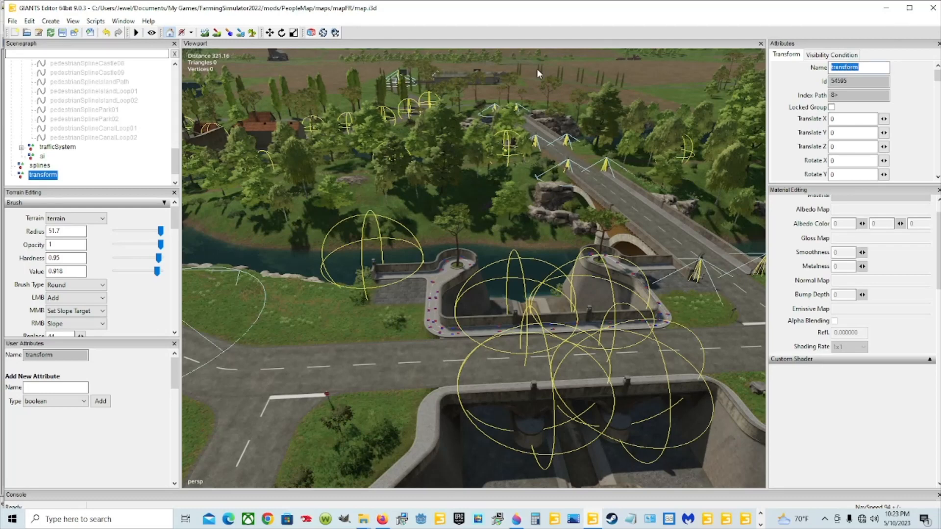
text(pedestrianSystem)
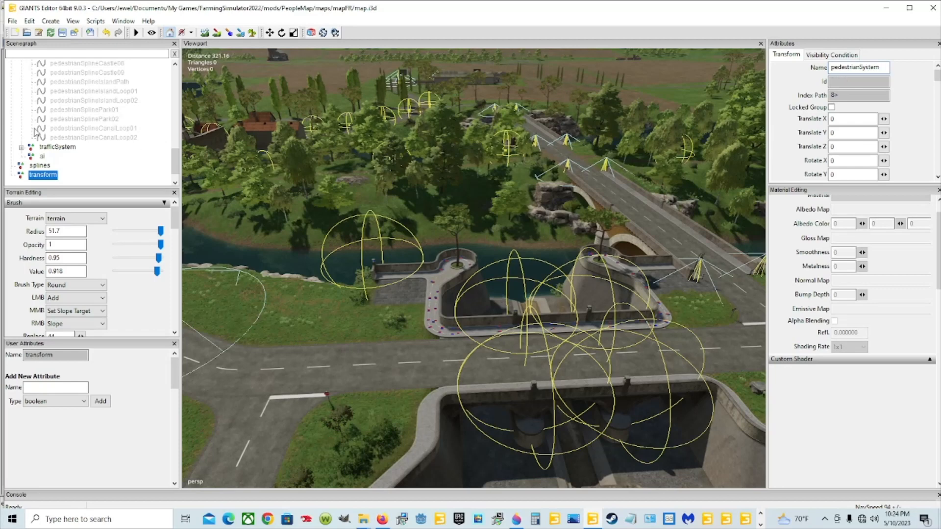
key(Return)
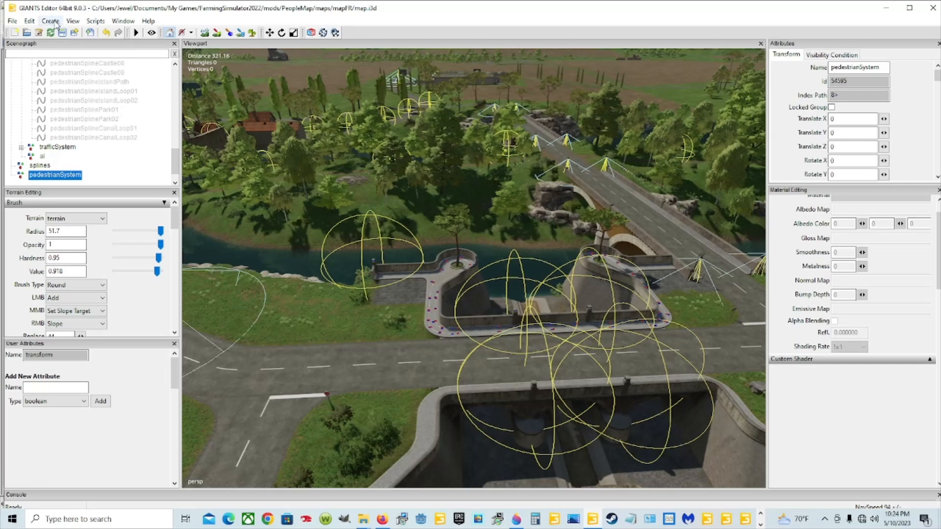
Step: Move the new pedestrianSystem group into the newly created splines group by cutting and pasting it
click(30, 21)
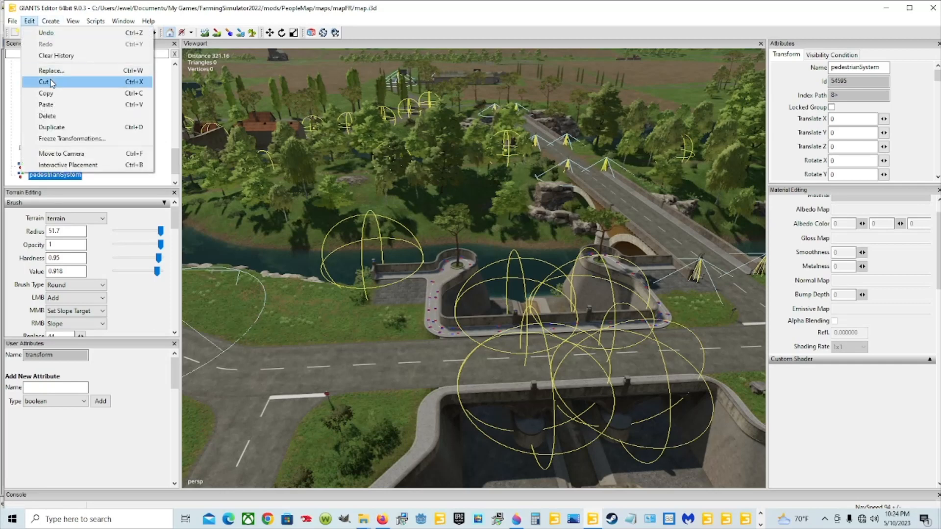
click(47, 82)
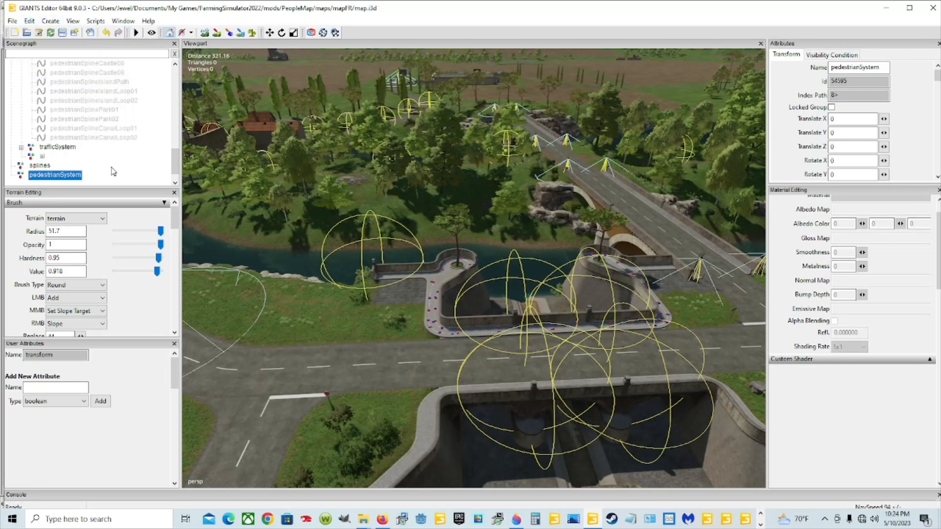
click(34, 21)
click(67, 105)
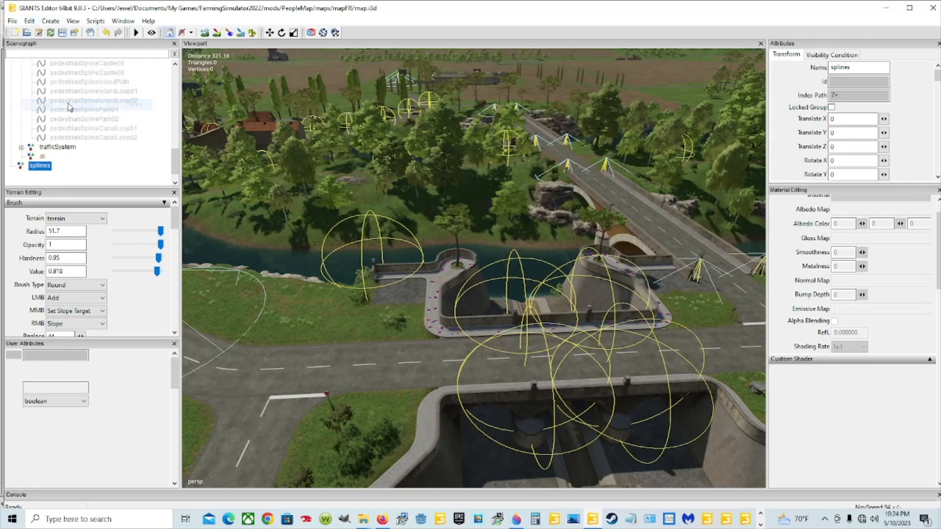
Step: Collapse the original pedestrianSystem group and compare its user attributes with those of the new pedestrianSystem group
scroll(72, 163, up, 5)
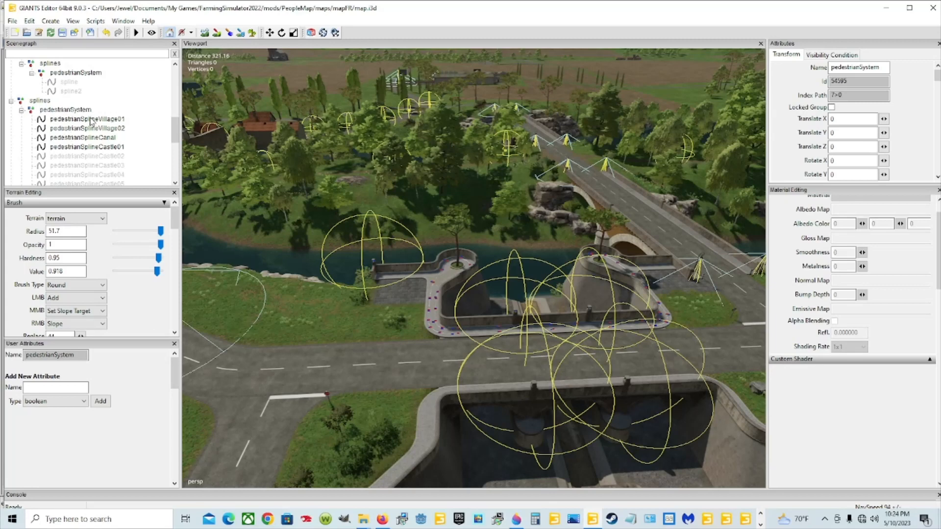
scroll(72, 128, down, 2)
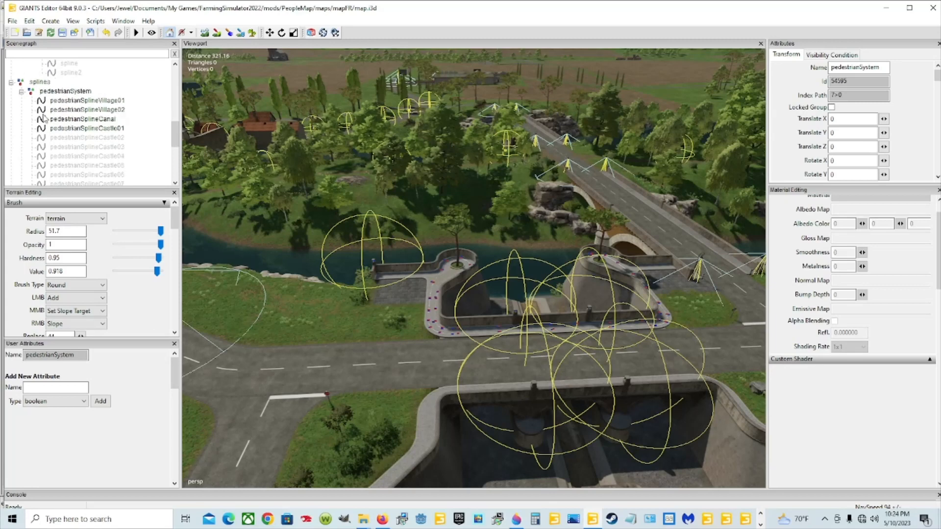
click(21, 93)
scroll(129, 126, up, 2)
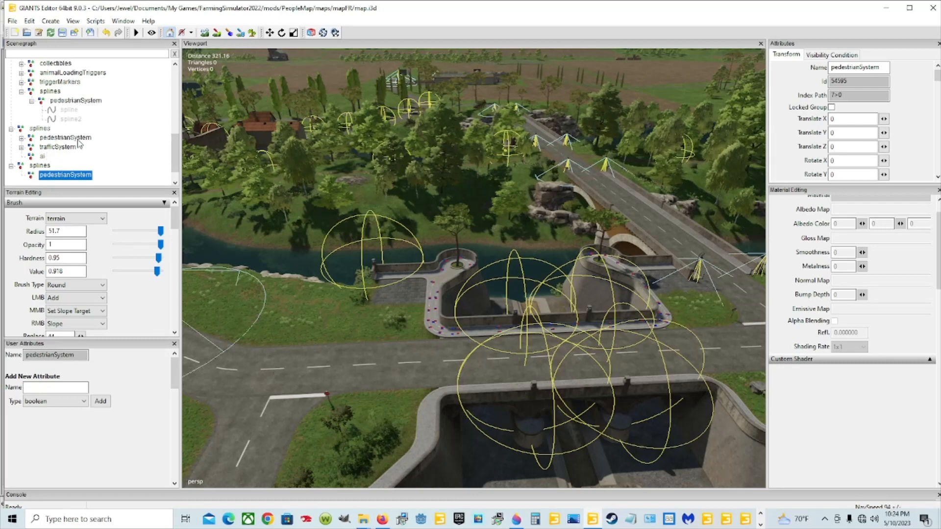
click(21, 138)
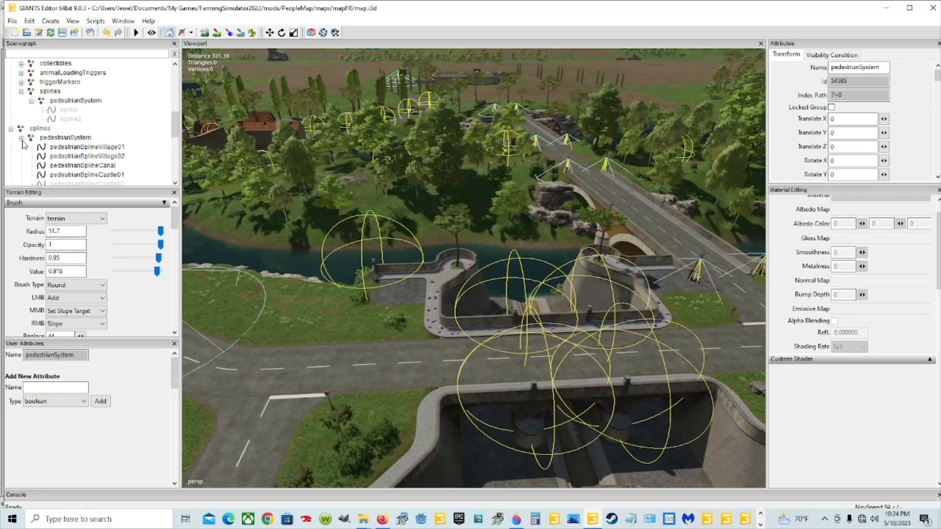
click(21, 139)
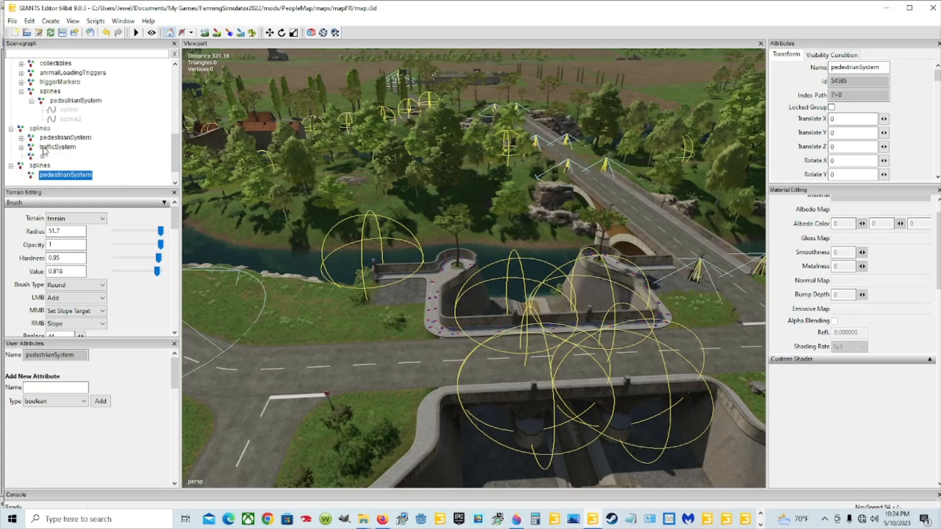
click(83, 139)
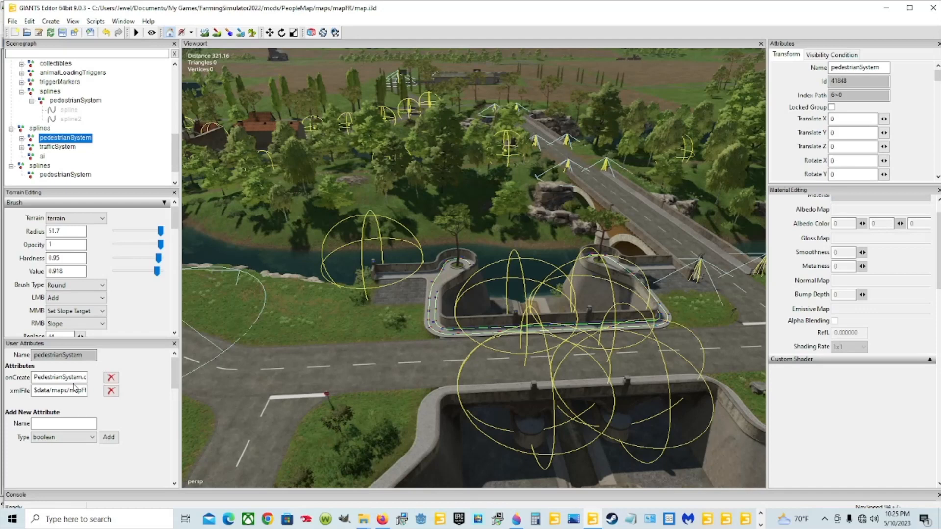
click(75, 174)
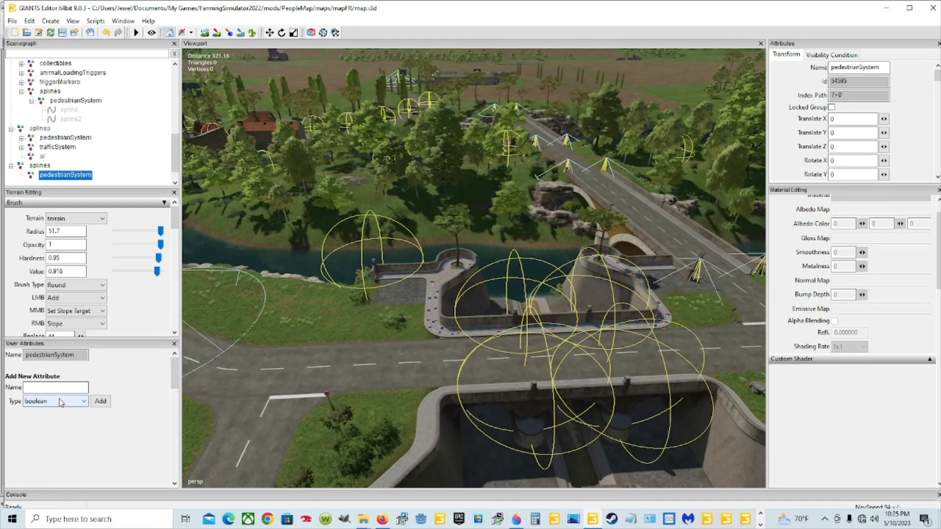
click(67, 139)
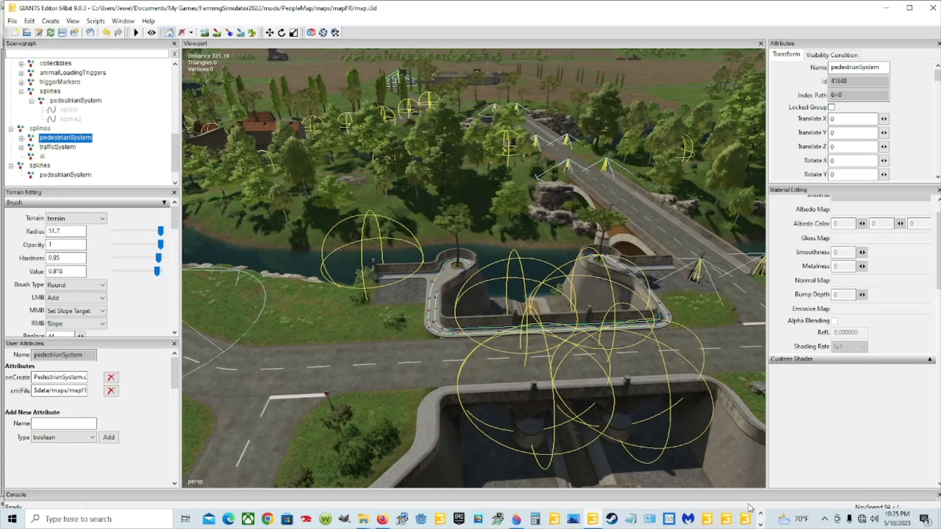
Step: Check the onCreate and xmlFile attribute entries of node 41697 in Notepad++, then return to GIANTS Editor
click(760, 524)
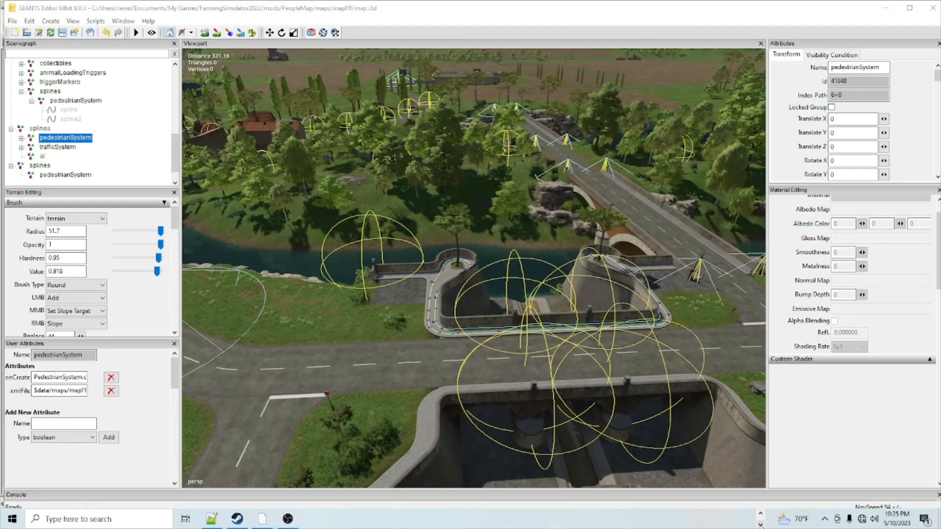
click(761, 513)
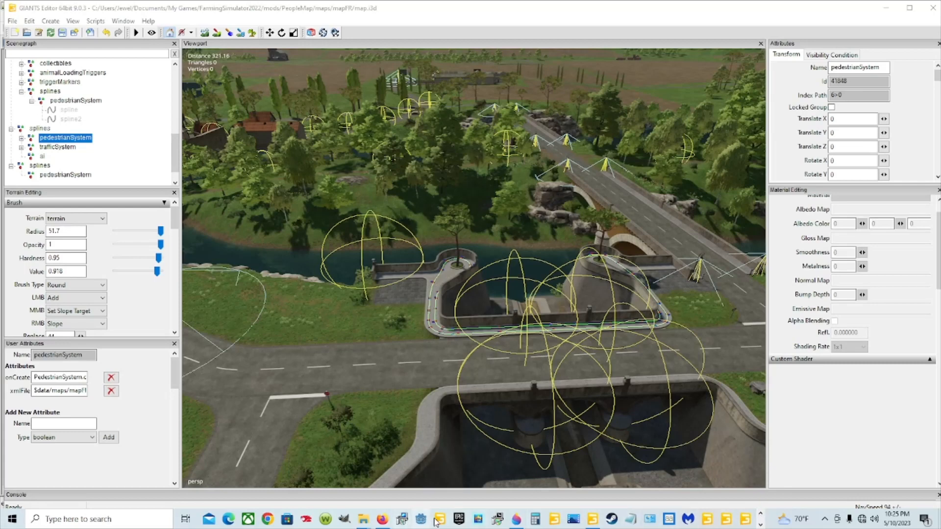
click(760, 524)
click(219, 522)
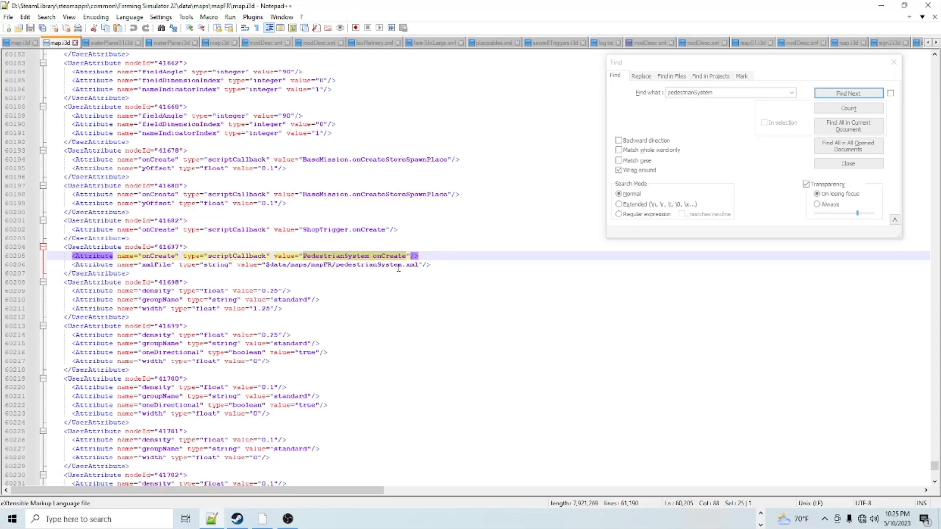
click(760, 514)
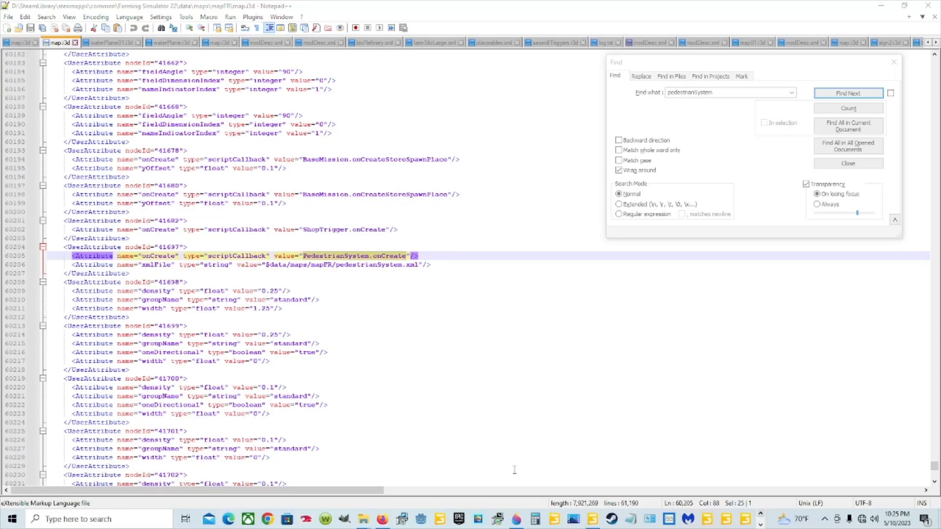
click(591, 518)
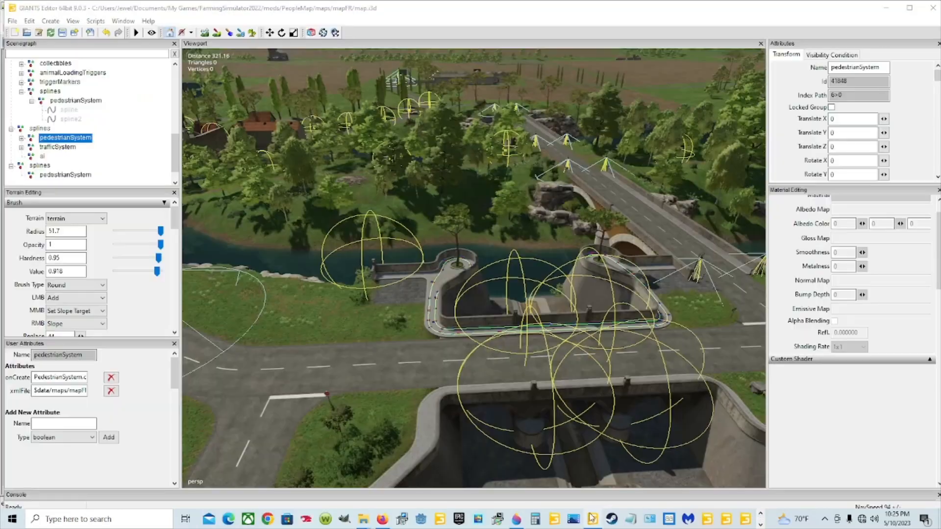
Step: Add a script callback user attribute named onCreate to the new pedestrianSystem group
click(70, 175)
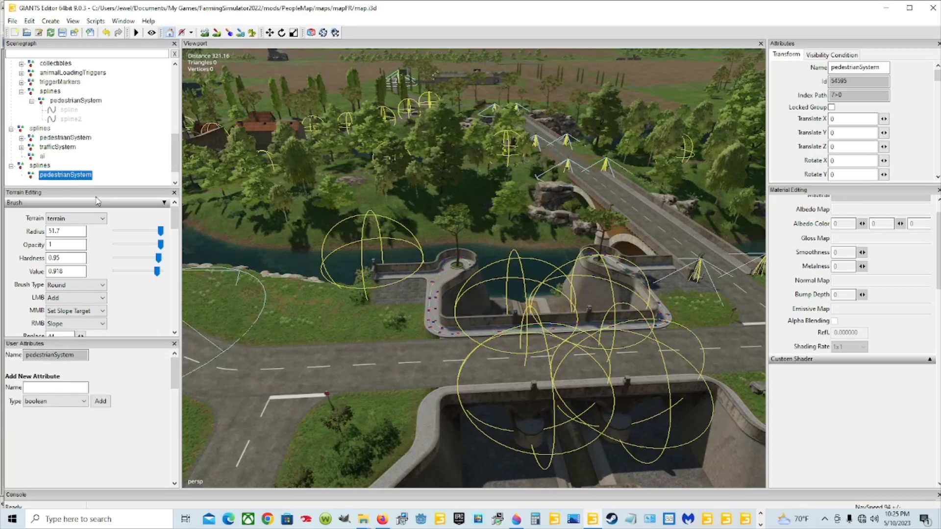
click(64, 402)
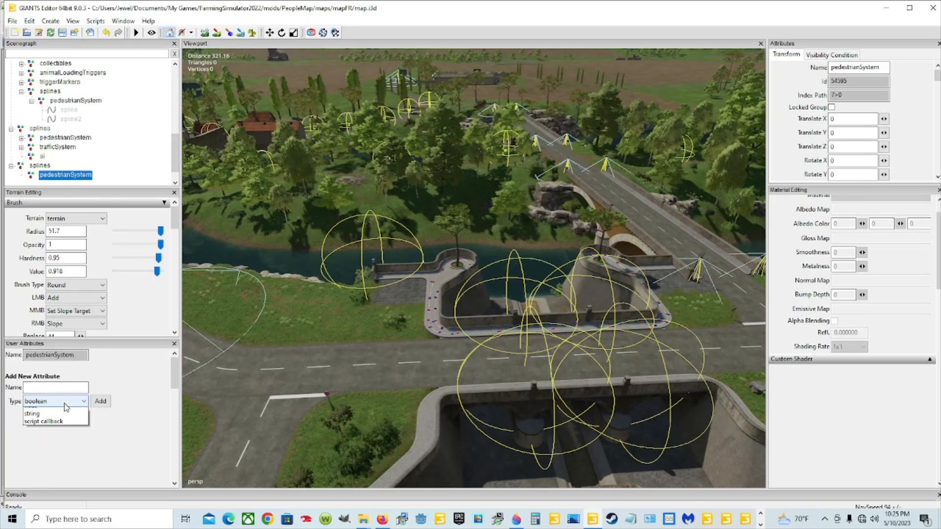
click(52, 443)
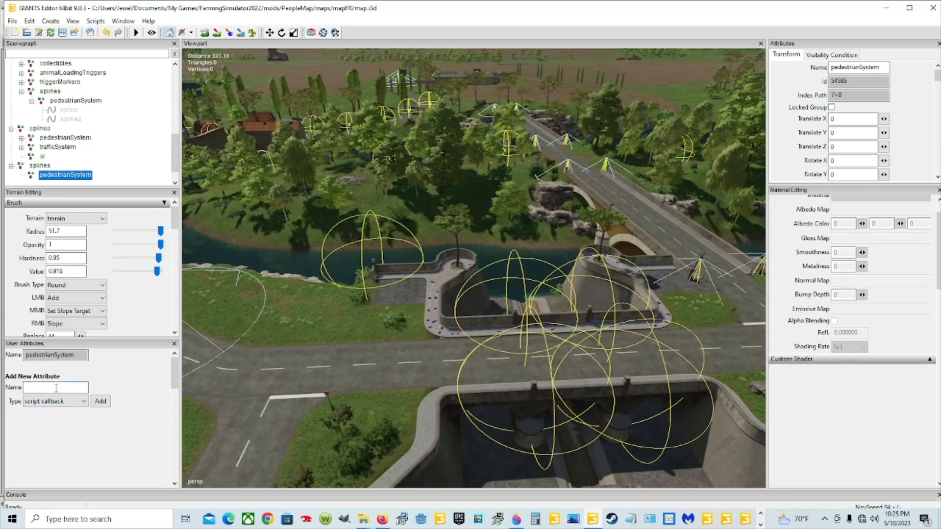
text(c)
text(nCre)
text(ate)
click(108, 405)
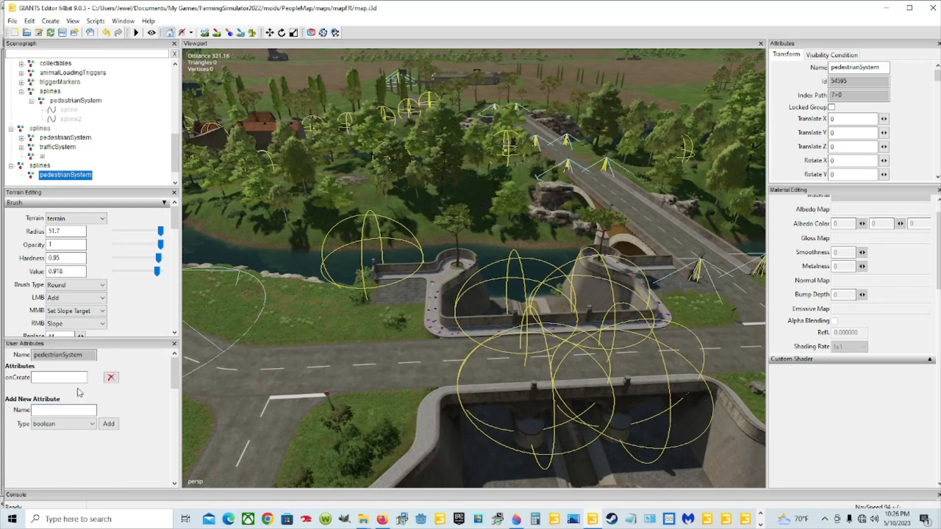
Step: Paste PedestrianSystem.onCreate as the value of the onCreate attribute and check the full entry
right_click(65, 381)
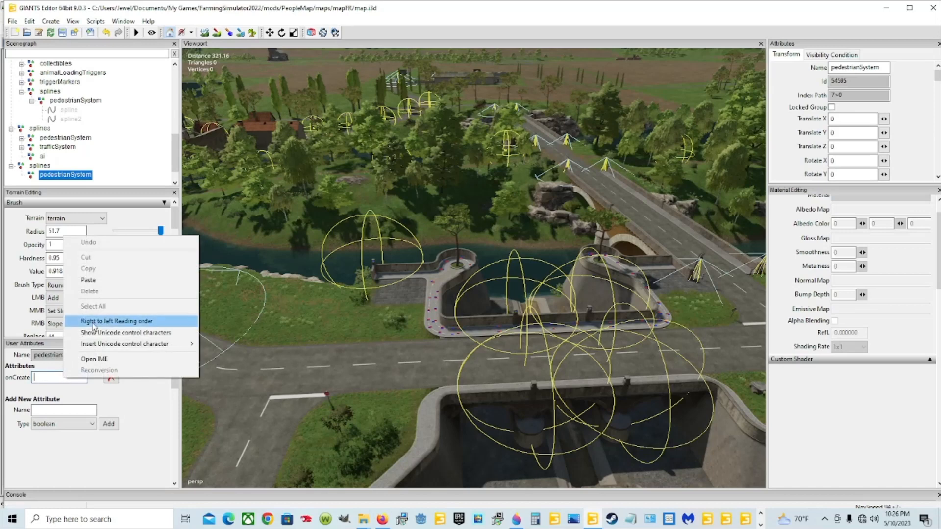
click(112, 281)
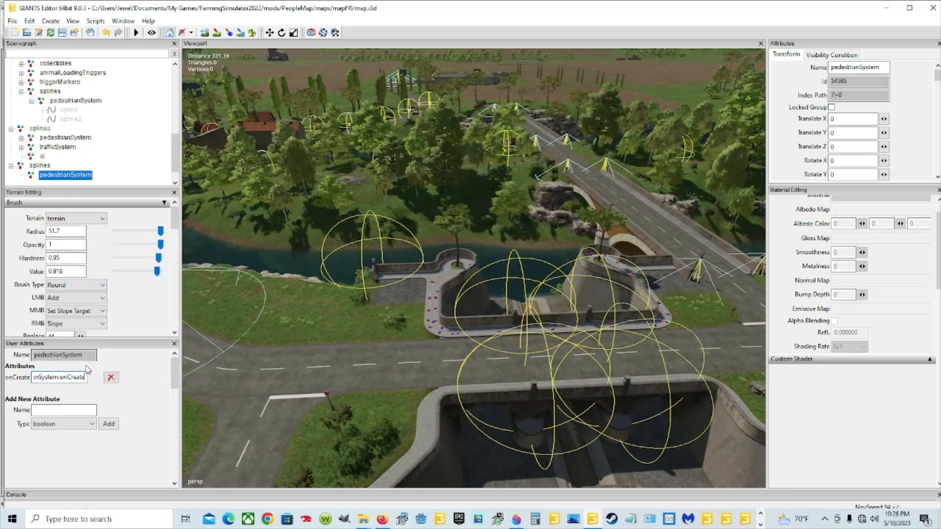
key(Home)
key(End)
key(Left)
key(Left)
key(Left)
key(Left)
key(Left)
key(Left)
key(Left)
key(Left)
key(Left)
key(Left)
key(Left)
key(Left)
key(Left)
key(Left)
key(Left)
Step: Switch to Notepad++ and copy the xmlFile value $data/maps/mapFR/pedestrianSystem.xml from node 41697
click(760, 525)
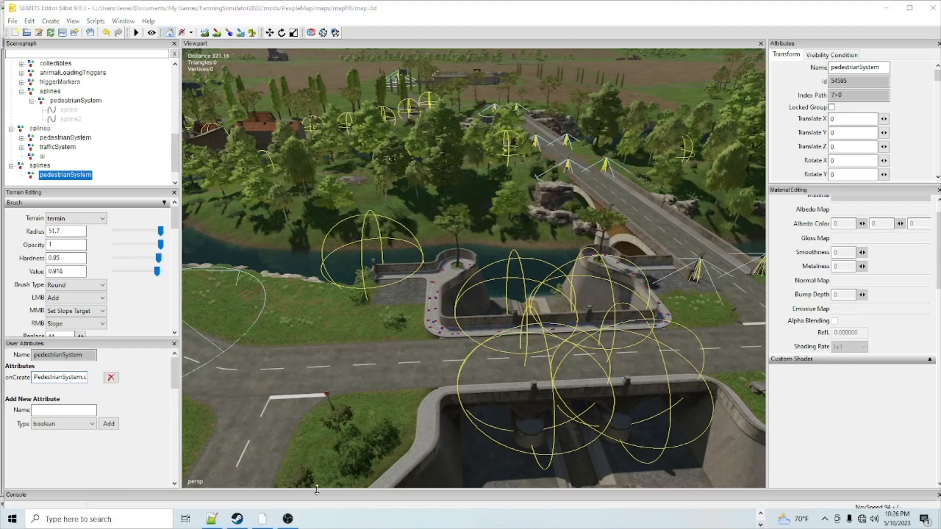
click(215, 521)
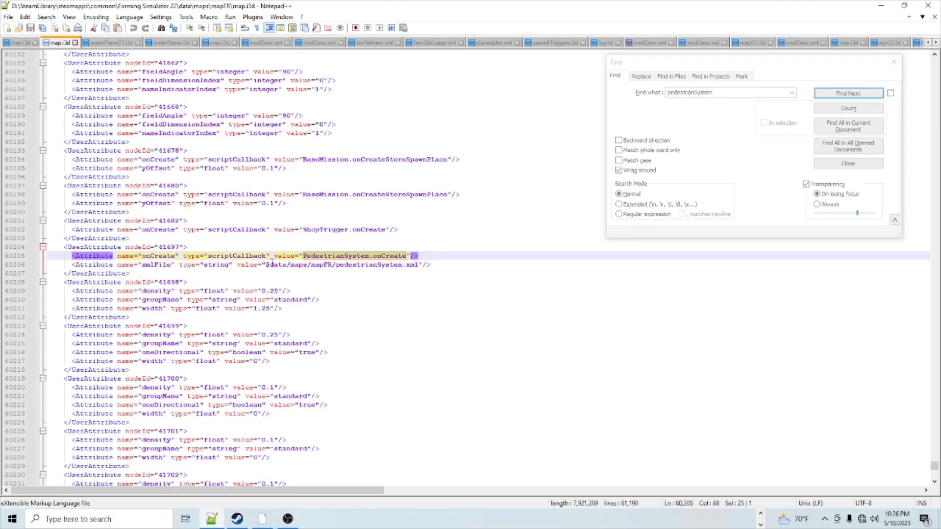
drag(267, 265, 420, 264)
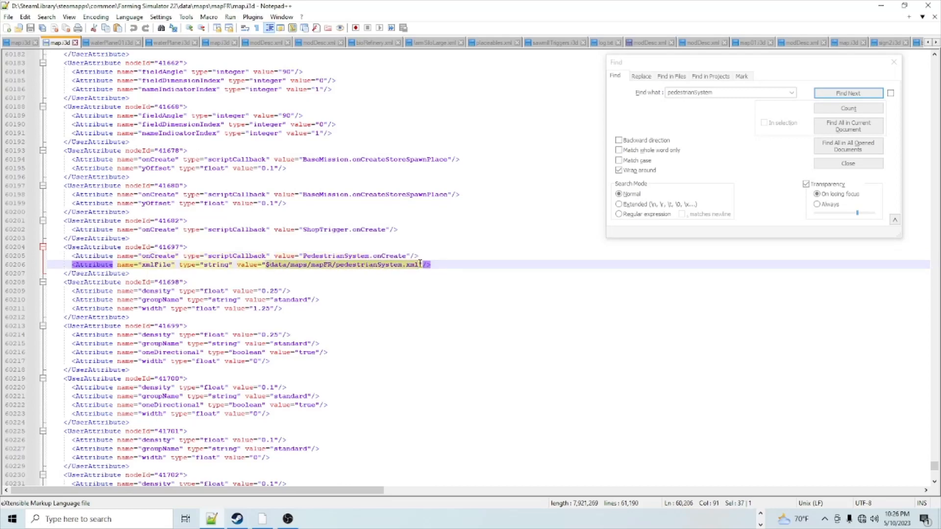
right_click(356, 267)
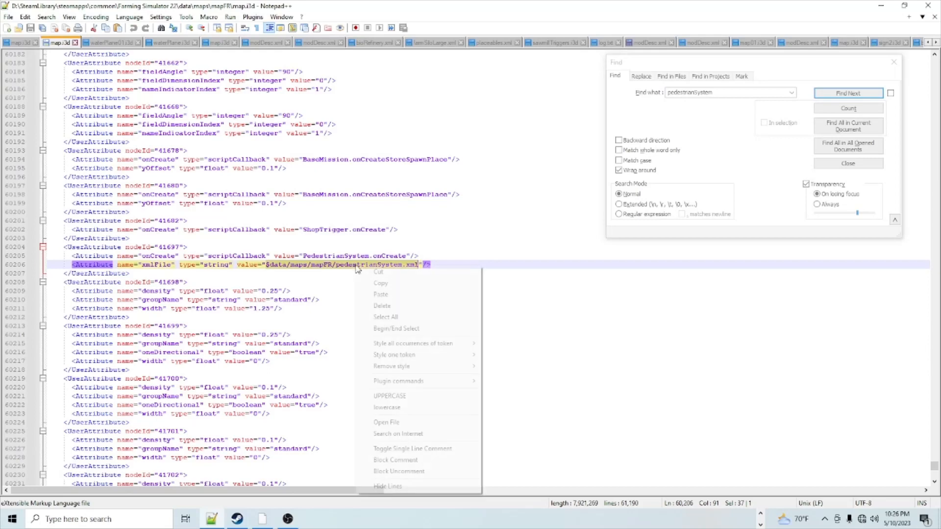
click(390, 283)
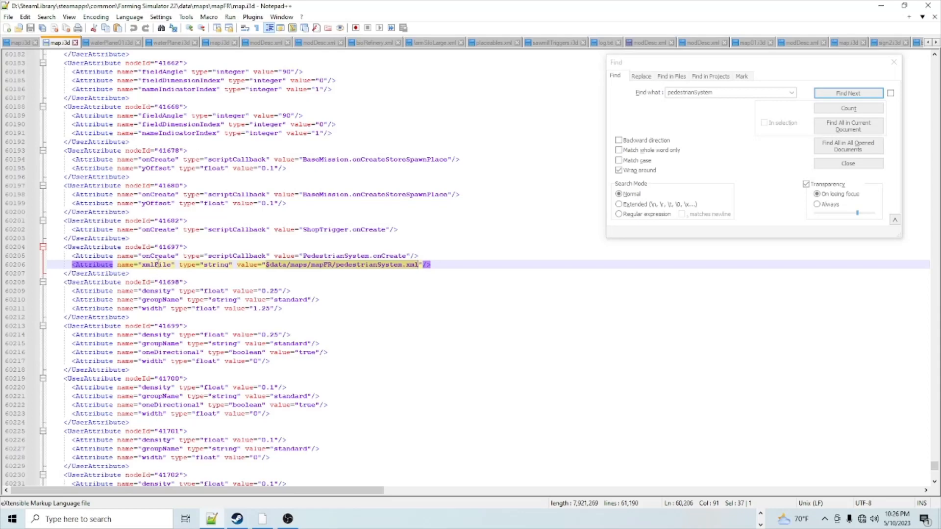
Step: Return to GIANTS Editor and add a string user attribute named xmlFile to the new pedestrianSystem group
click(761, 514)
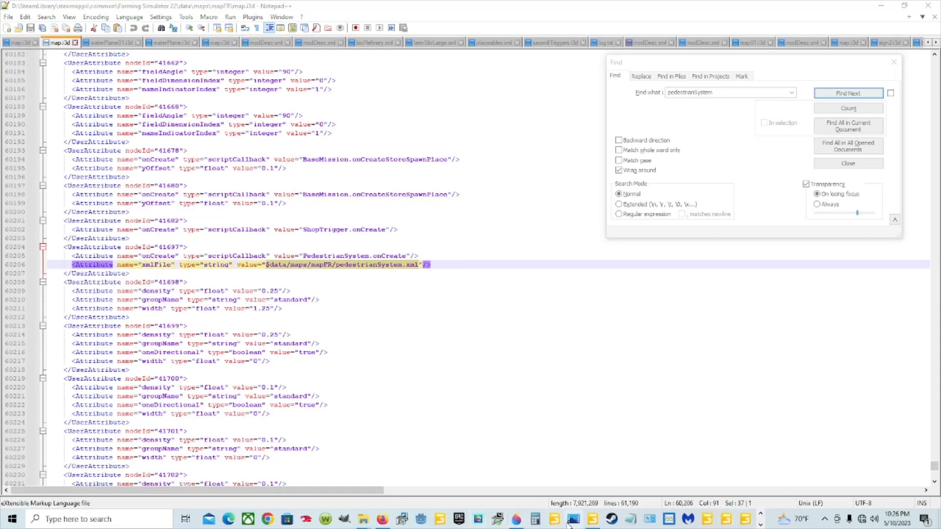
click(592, 520)
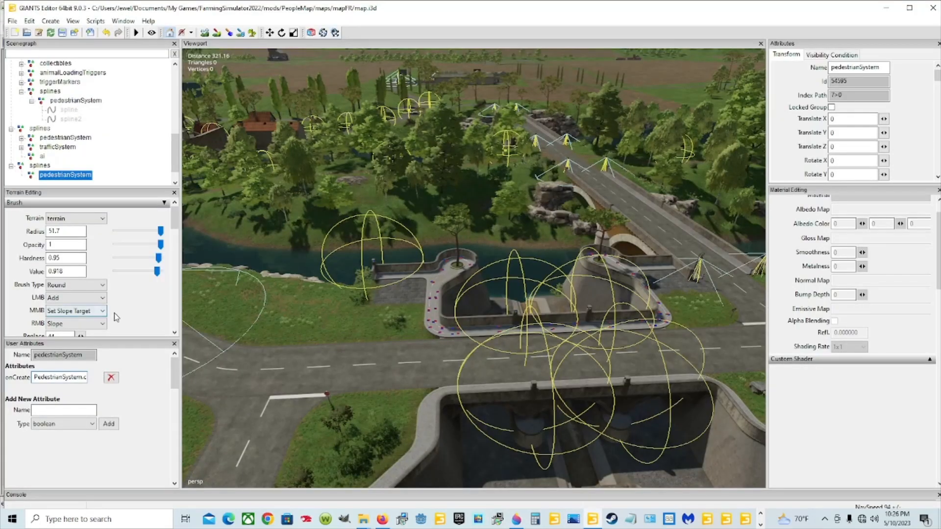
click(73, 423)
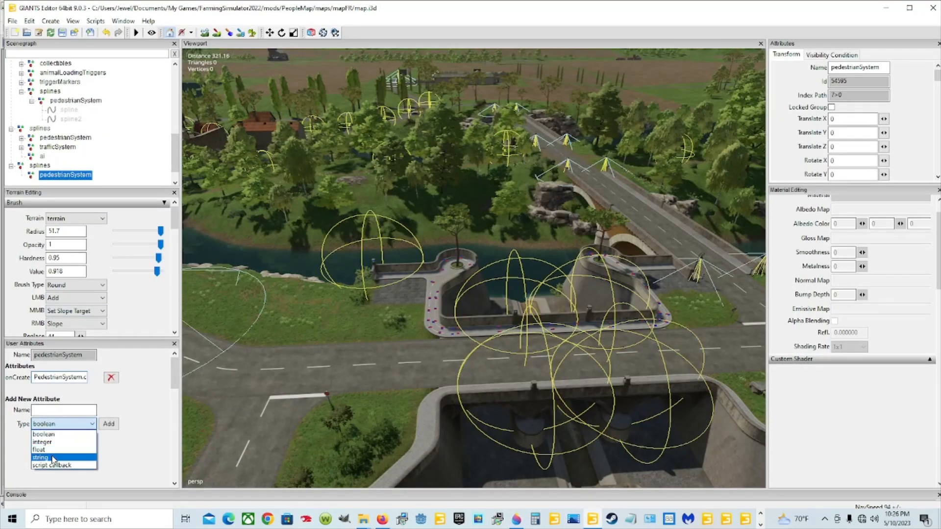
click(53, 457)
click(66, 409)
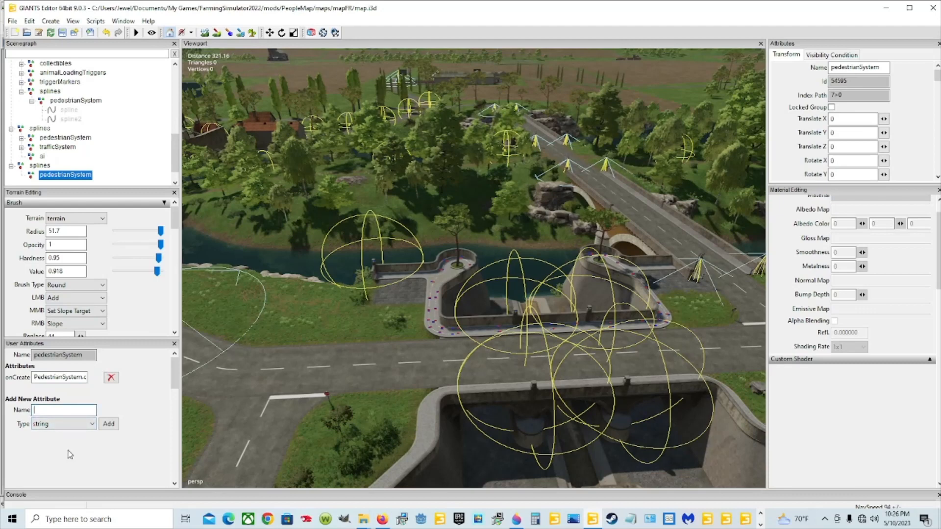
text(xmlFile)
click(109, 424)
Step: Paste $data/maps/mapFR/pedestrianSystem.xml as the value of the xmlFile attribute and check the full path
right_click(59, 391)
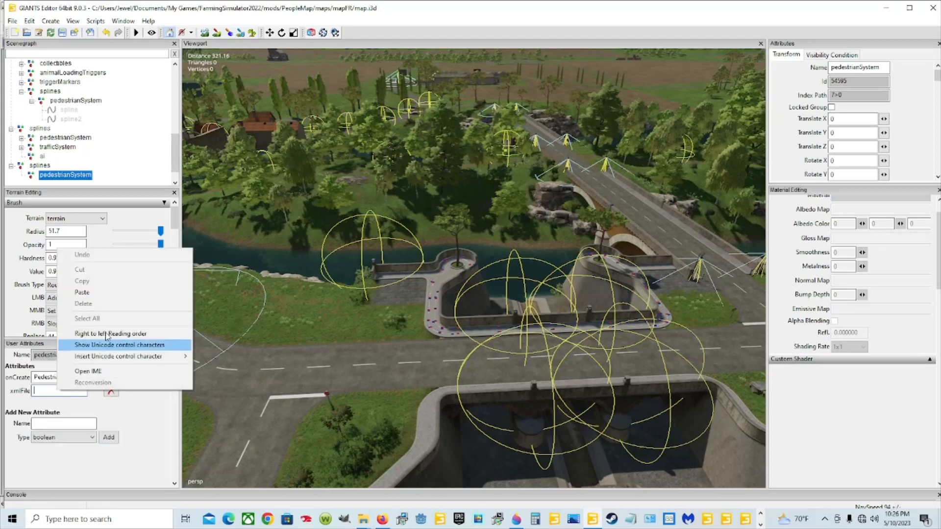
click(122, 293)
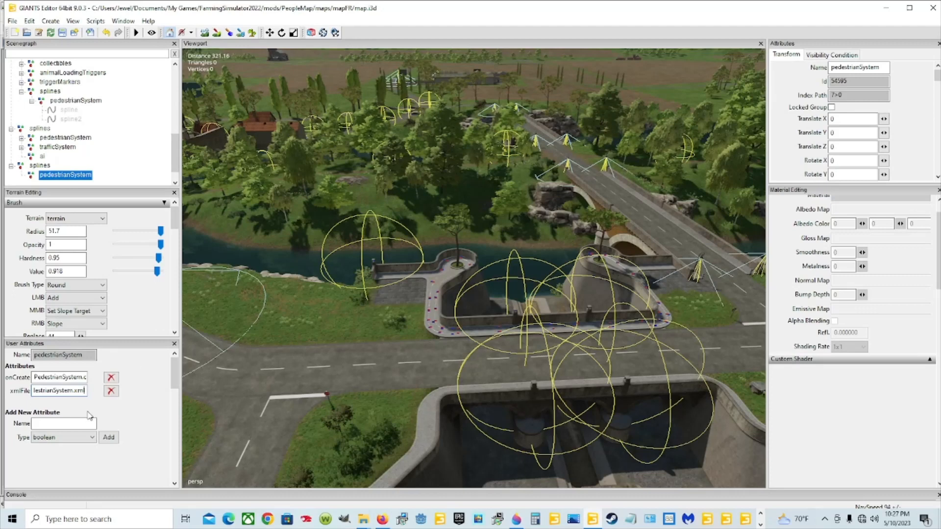
key(Left)
key(Left)
key(Left)
key(Left)
key(Left)
key(Left)
key(Left)
key(Left)
key(Left)
key(Left)
key(Left)
key(Left)
key(Left)
key(Left)
key(Left)
key(Left)
key(Left)
key(Left)
key(Left)
key(Left)
Step: Cut the new splines group from the scenegraph and paste it back at the root level
scroll(55, 166, down, 1)
scroll(56, 166, down, 1)
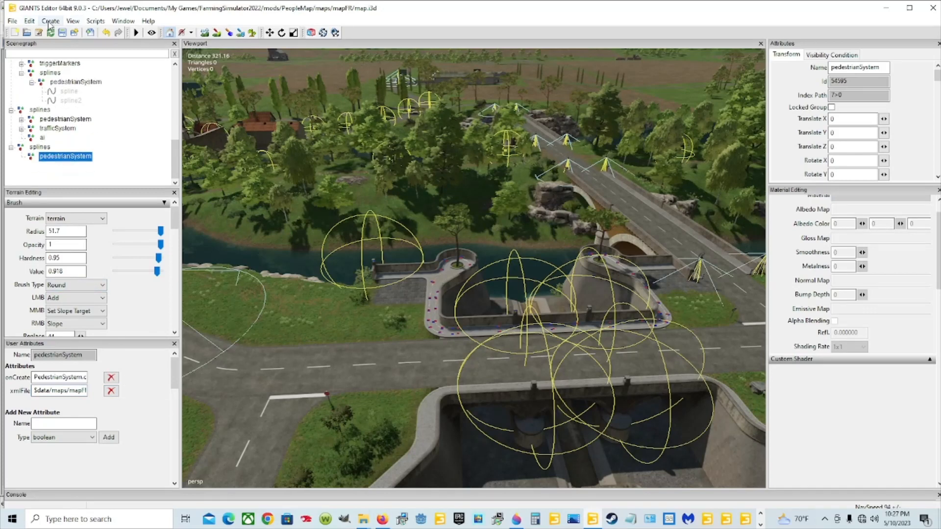
click(47, 148)
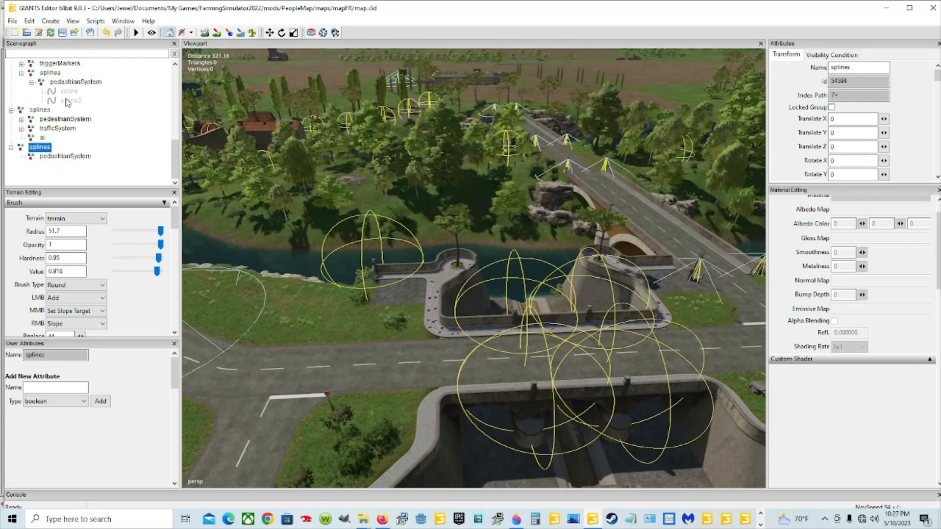
click(30, 21)
click(45, 82)
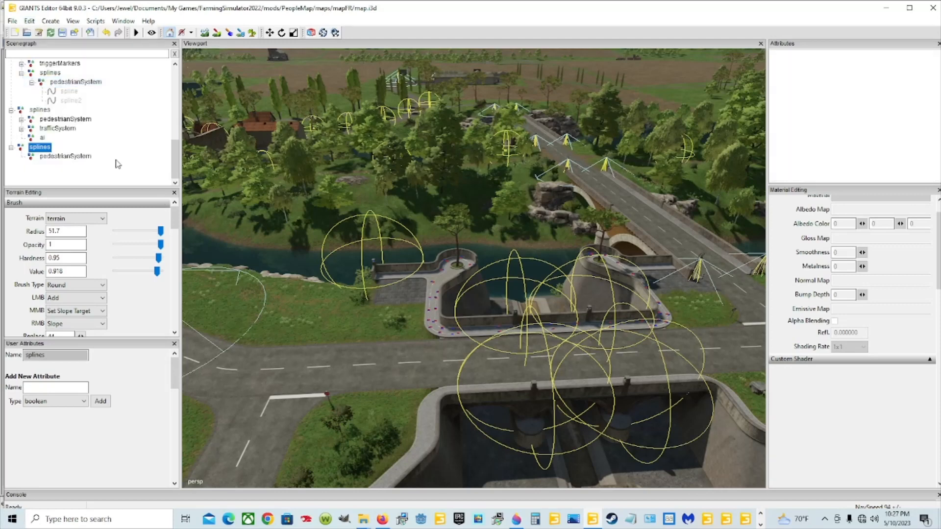
scroll(117, 164, up, 3)
scroll(117, 164, down, 1)
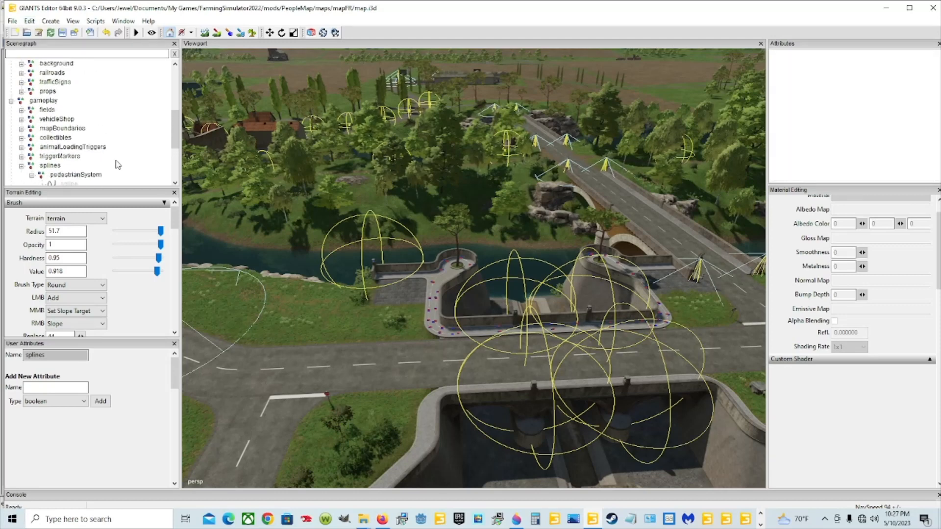
scroll(118, 165, down, 3)
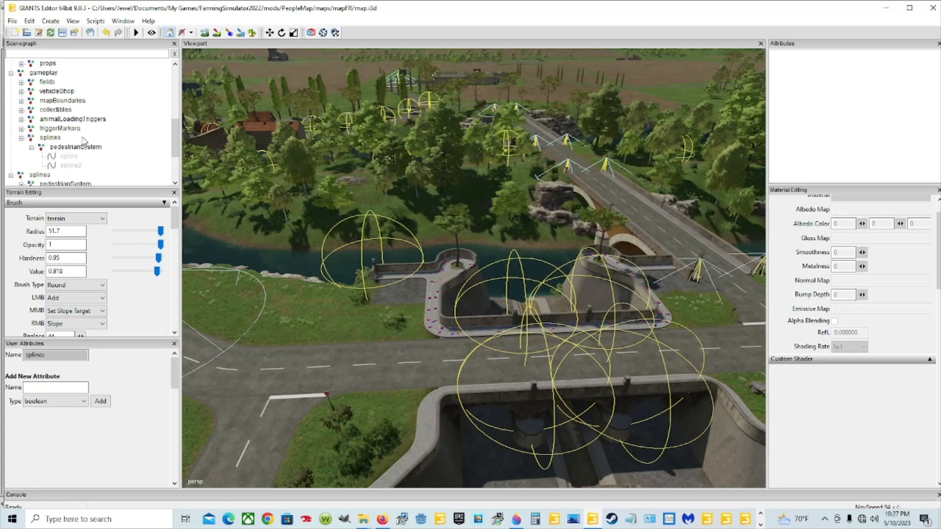
scroll(82, 141, down, 3)
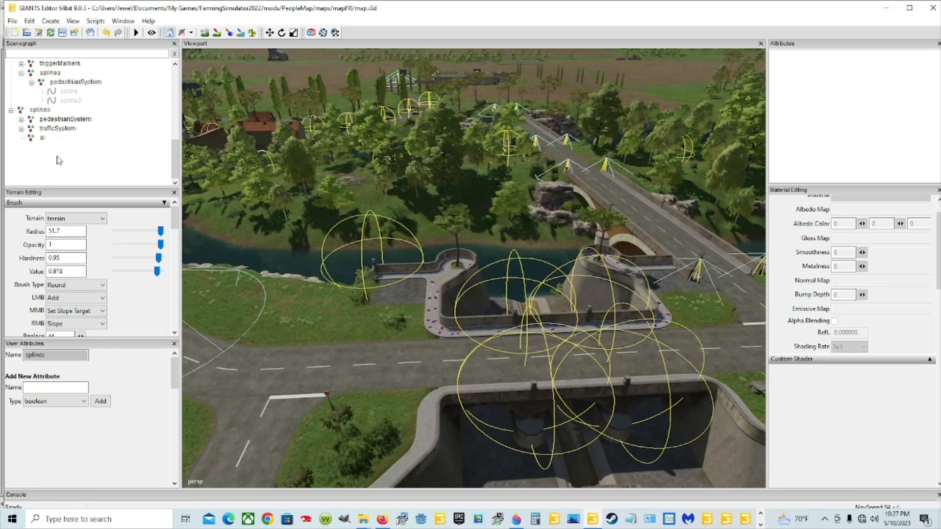
click(30, 21)
click(59, 104)
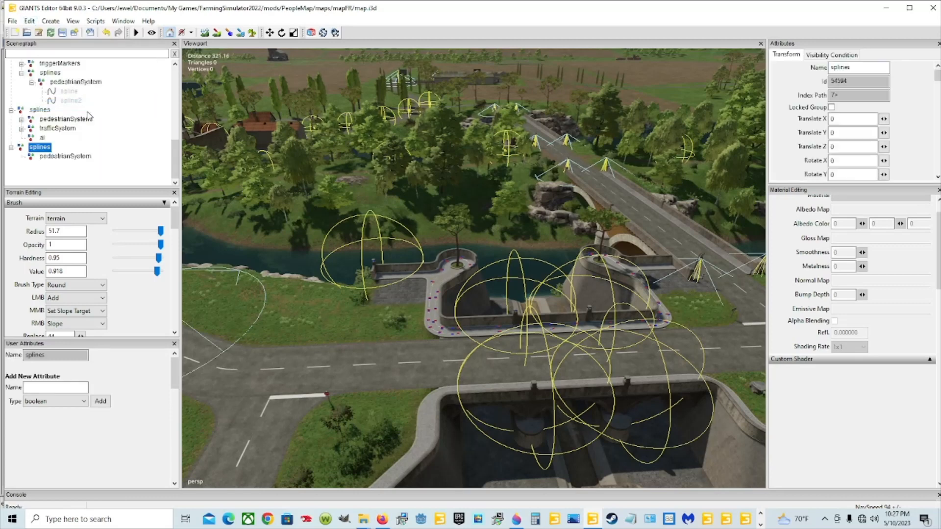
Step: Compare the user attributes of the pedestrianSystem group inside gameplay's splines group with those of its child splines, spline and spline2
scroll(107, 144, up, 2)
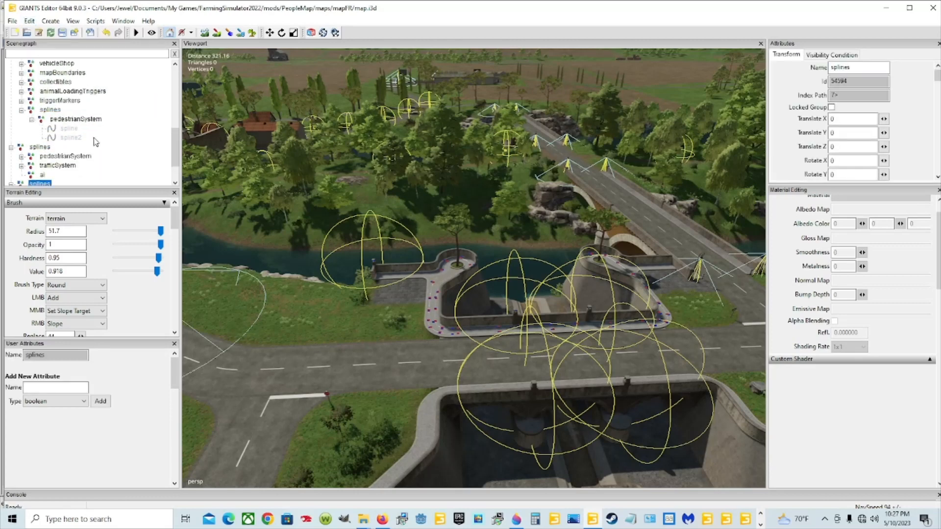
click(66, 120)
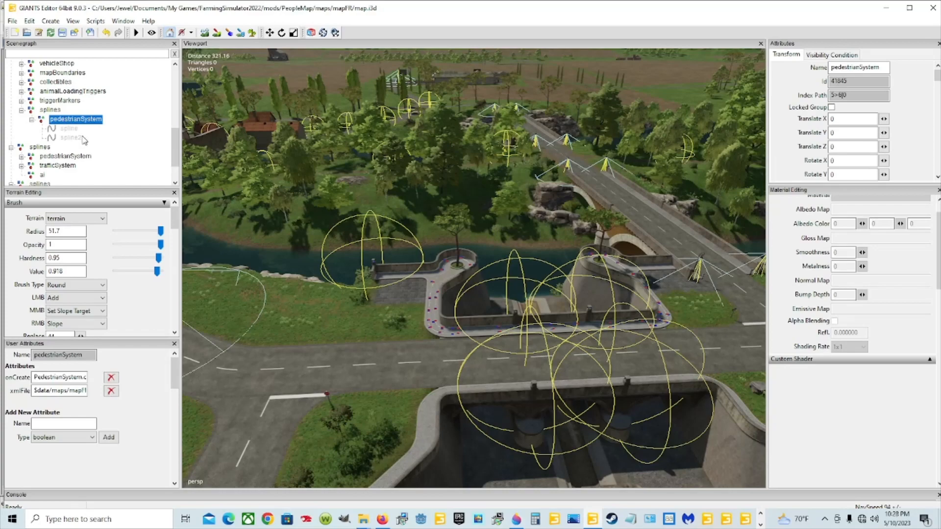
click(73, 130)
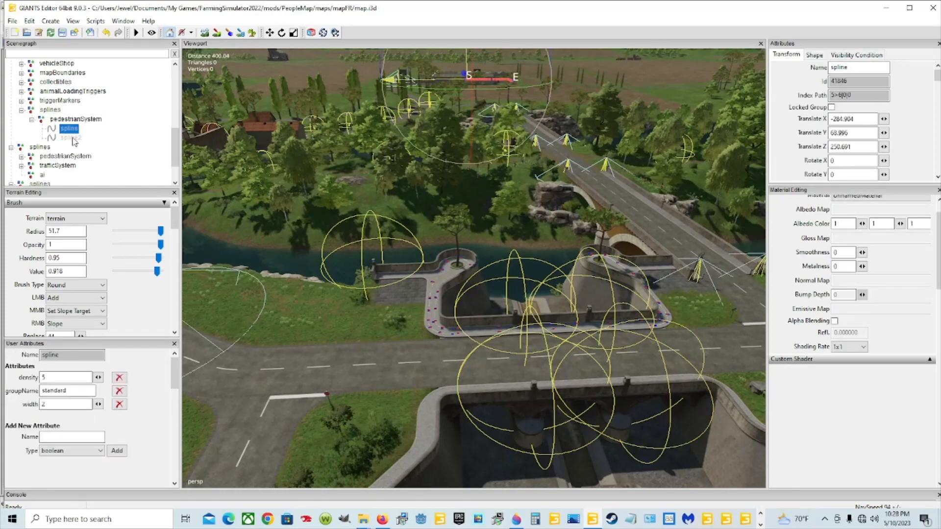
click(73, 138)
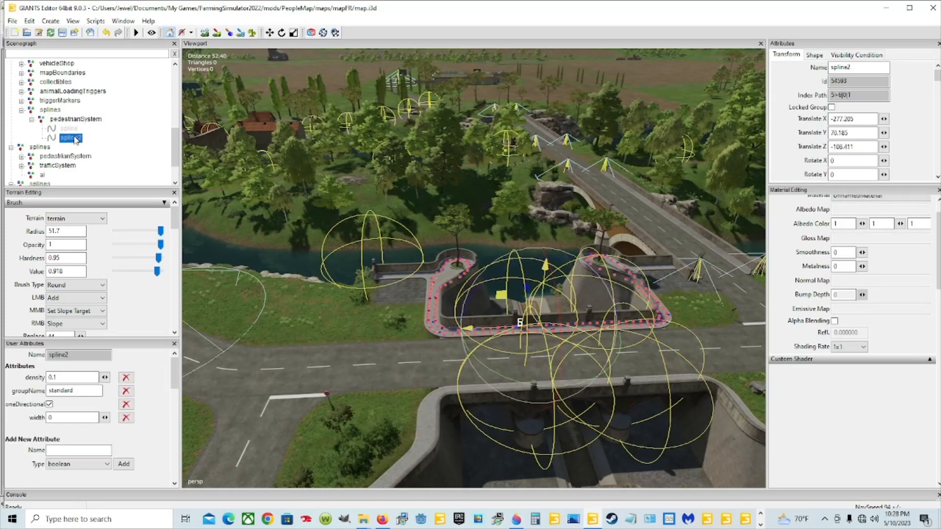
click(75, 131)
click(72, 141)
click(72, 130)
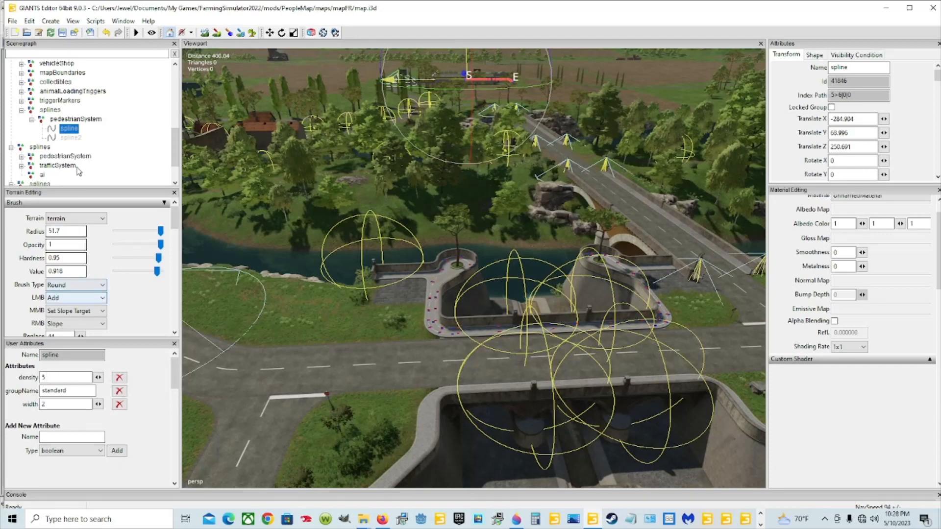
click(69, 138)
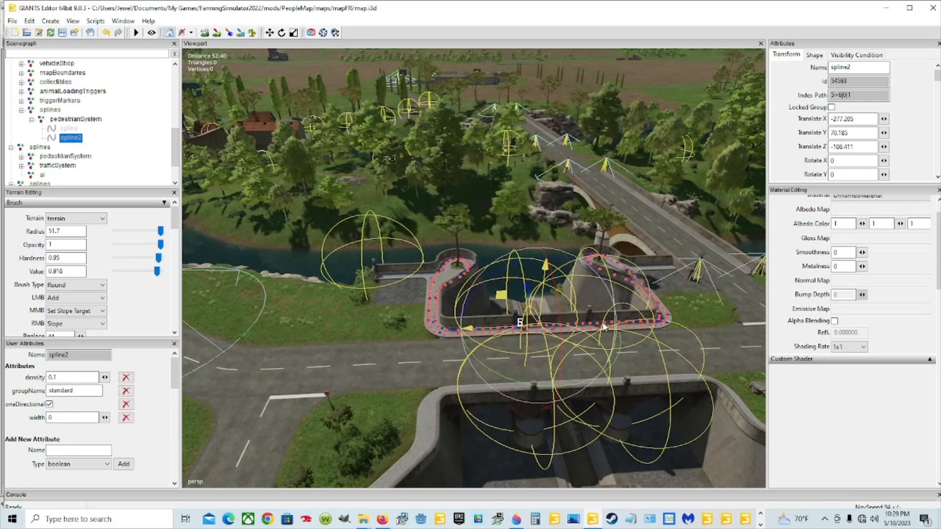
Step: Inspect the course of spline2 along the walkway beside the river from several angles
scroll(555, 339, up, 5)
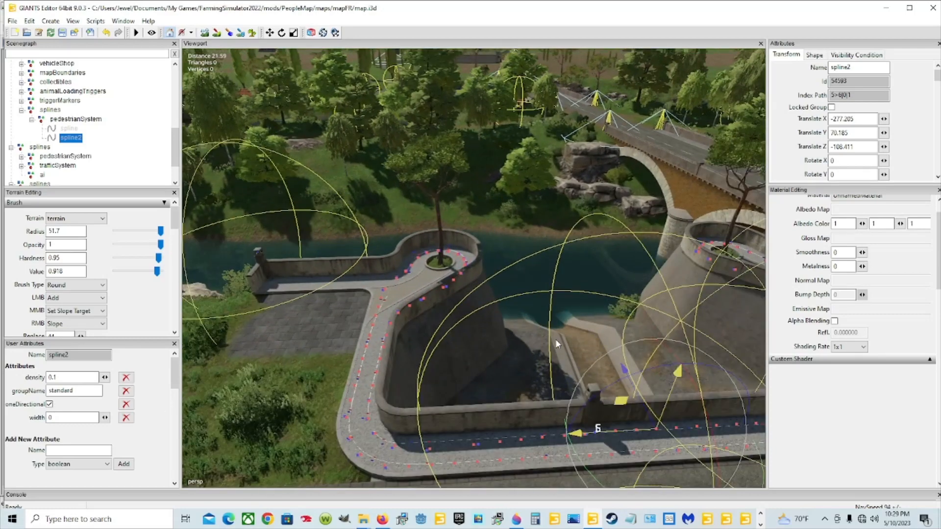
scroll(443, 339, down, 3)
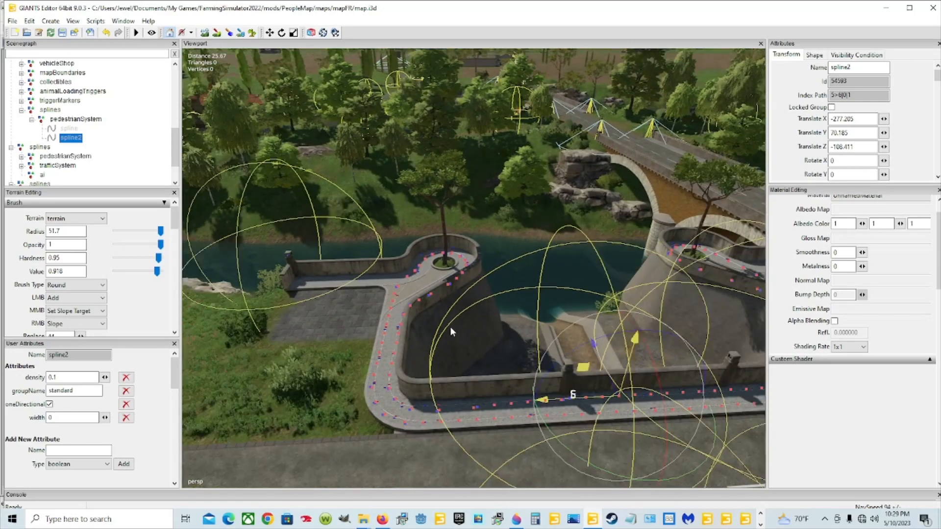
scroll(437, 363, up, 6)
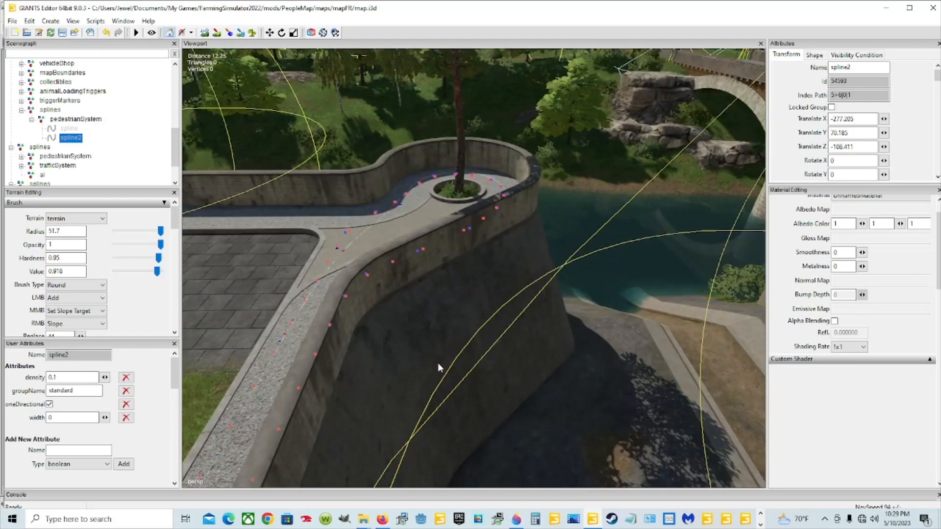
alt+drag(437, 362, 578, 335)
scroll(578, 335, down, 4)
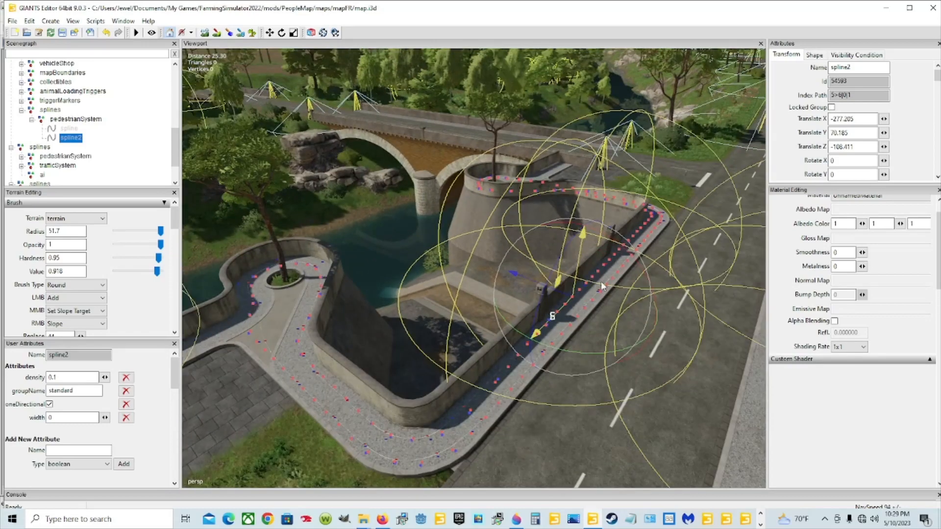
alt+drag(611, 323, 550, 347)
scroll(473, 354, down, 4)
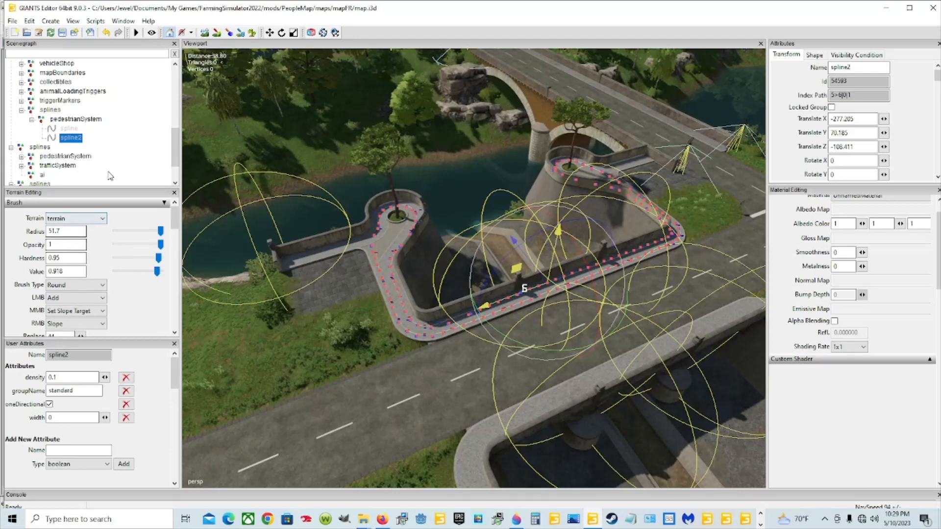
Step: Expand the root-level pedestrianSystem group and frame pedestrianSplineVillage02 and pedestrianSplineVillage01 to examine their paths and user attributes
click(21, 157)
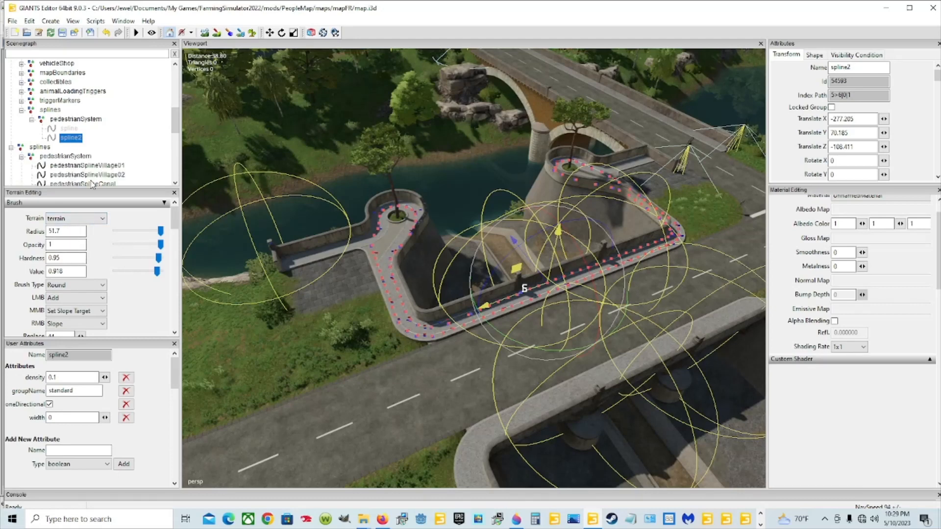
click(97, 178)
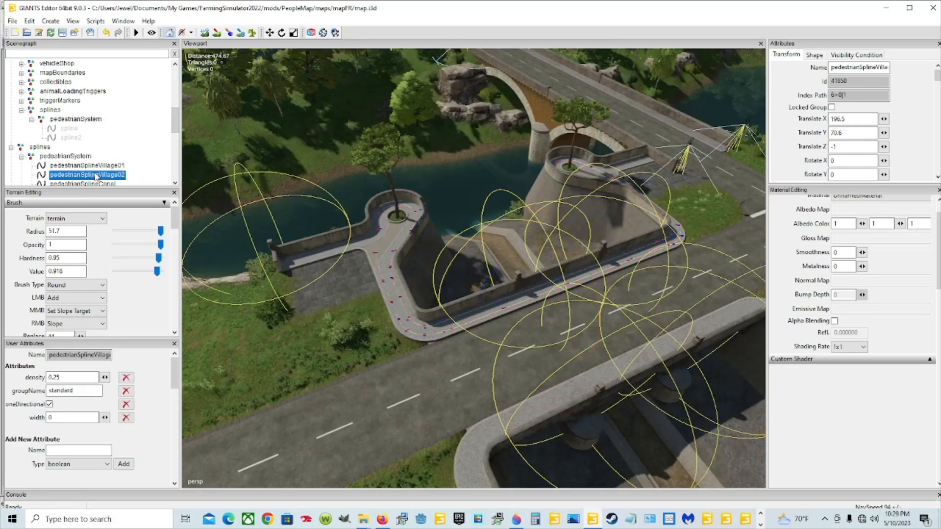
key(f)
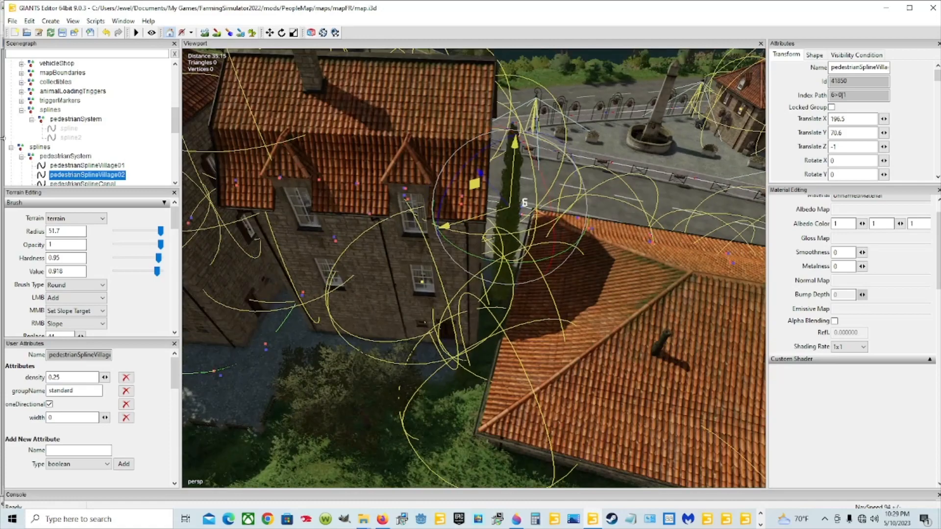
click(83, 167)
key(f)
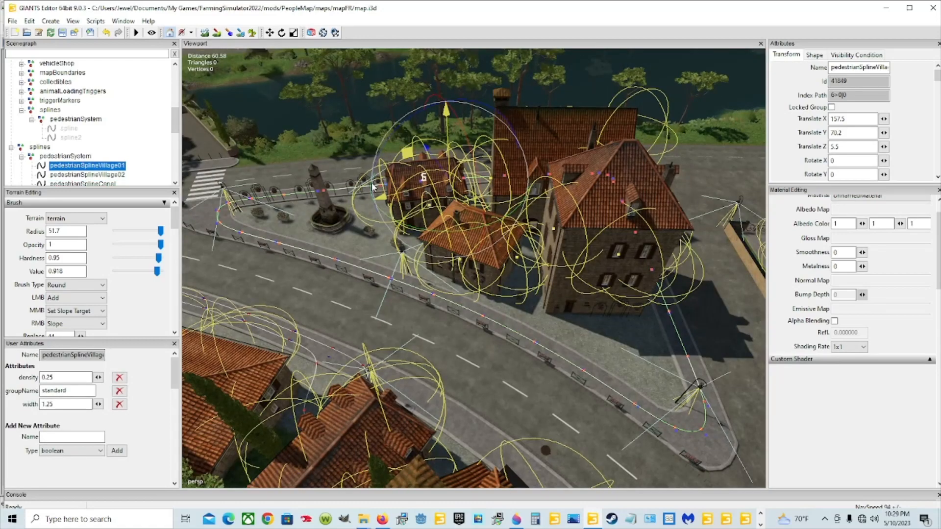
Step: Frame pedestrianSplineCastle01 on the castle terrace and examine its closed loop and user attributes
scroll(127, 175, down, 1)
click(116, 175)
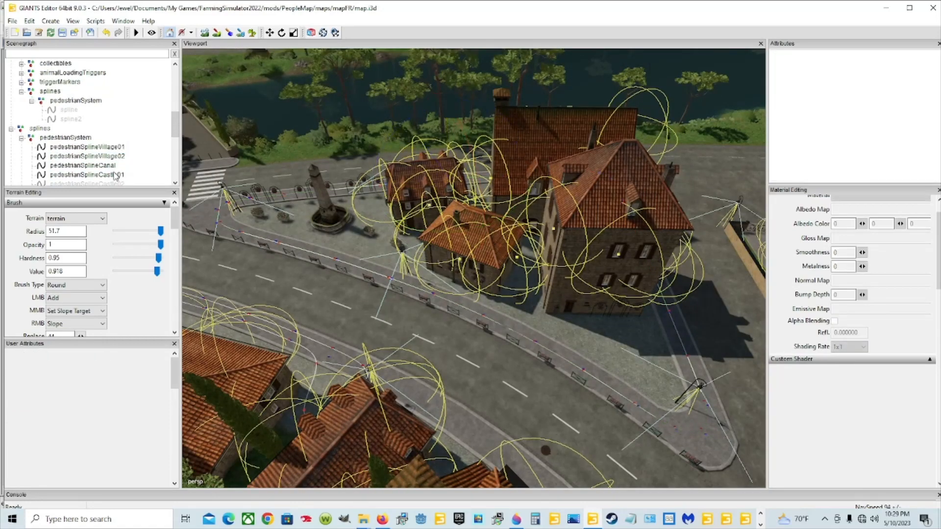
key(f)
scroll(556, 226, down, 3)
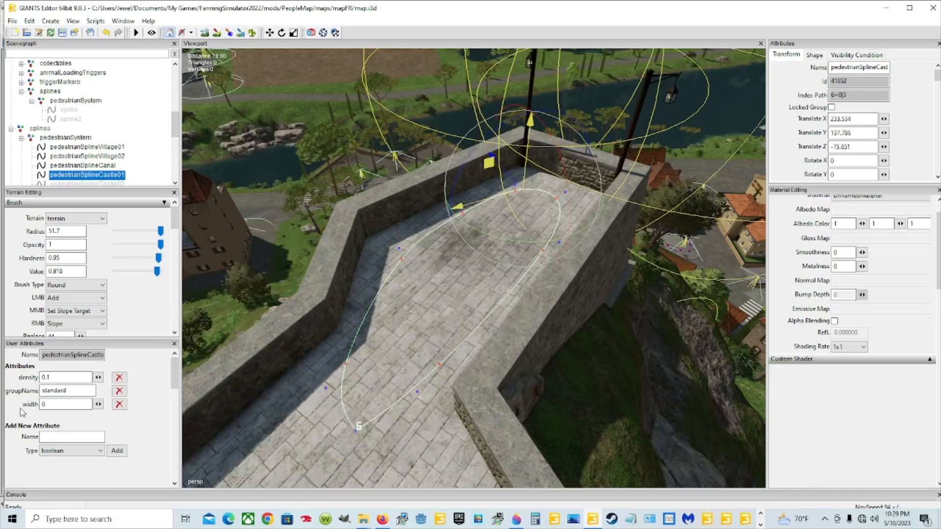
Step: Frame pedestrianSplineVillage02 and examine how its two parallel lanes follow the village sidewalk
click(93, 155)
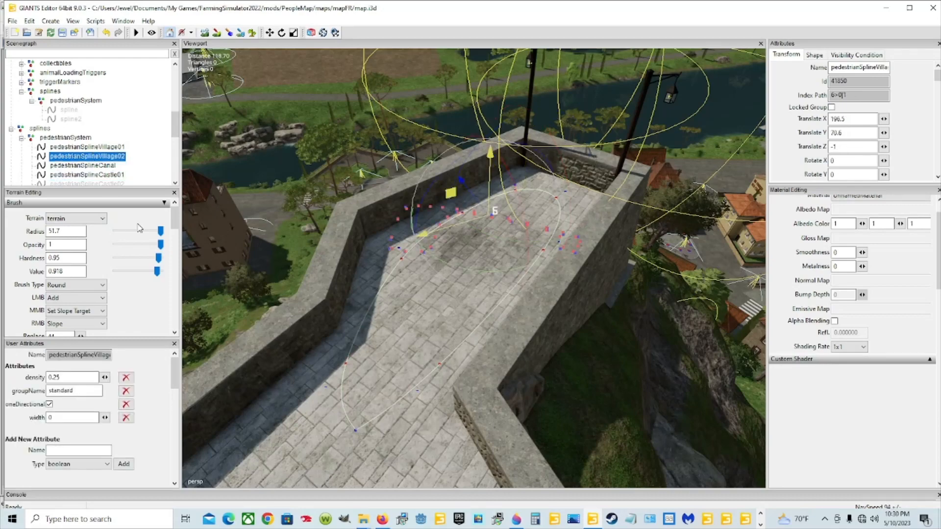
key(f)
alt+drag(448, 291, 99, 257)
scroll(485, 271, up, 3)
alt+drag(412, 318, 395, 381)
scroll(440, 268, up, 3)
scroll(482, 346, down, 3)
alt+drag(482, 346, 309, 251)
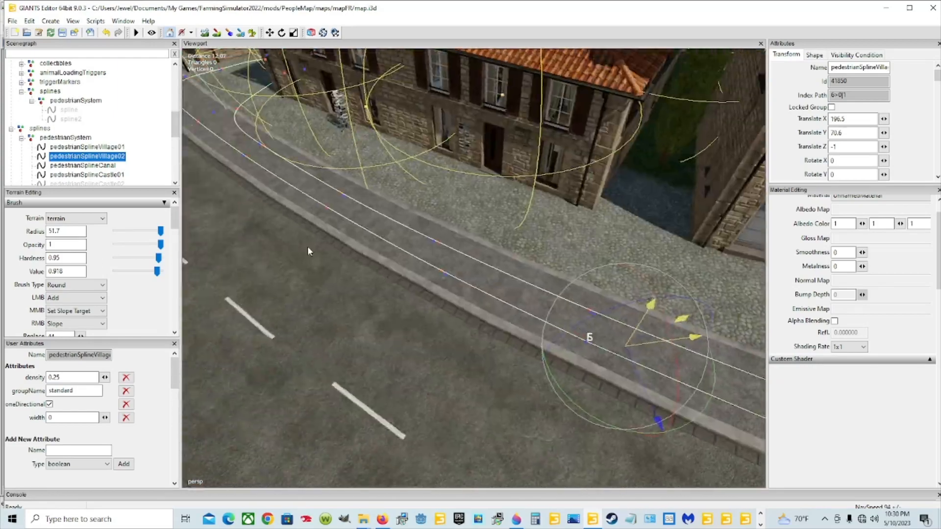
alt+drag(352, 220, 497, 191)
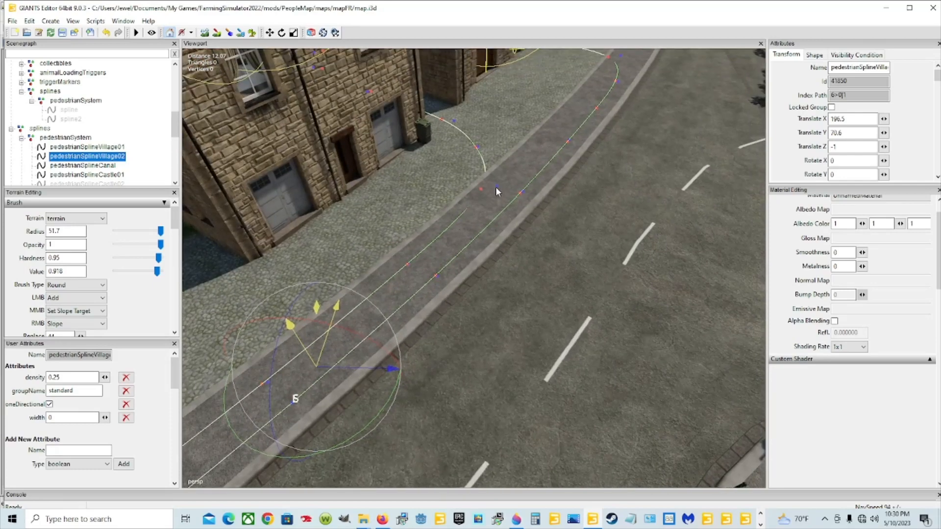
alt+drag(483, 305, 305, 295)
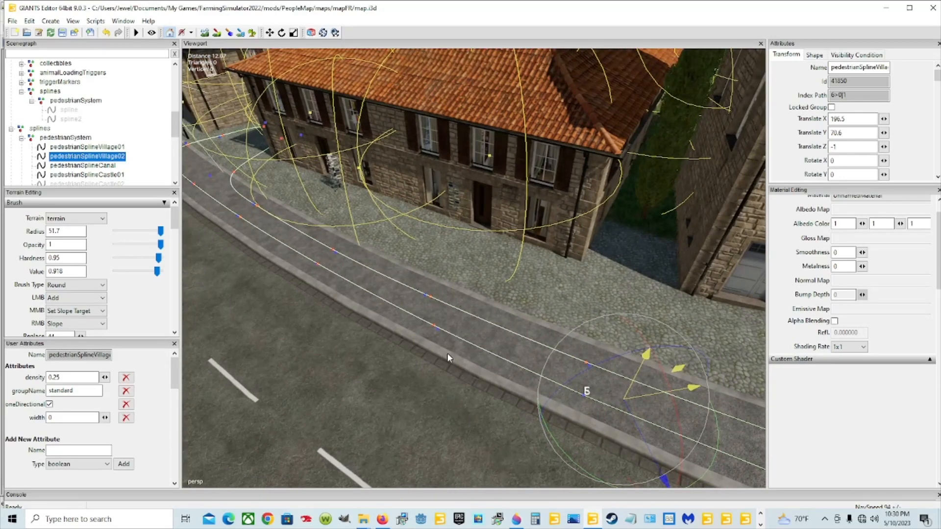
Step: Compare pedestrianSplineVillage02's one-directional attribute with its full loop past the village houses
scroll(384, 389, down, 5)
alt+drag(384, 389, 423, 354)
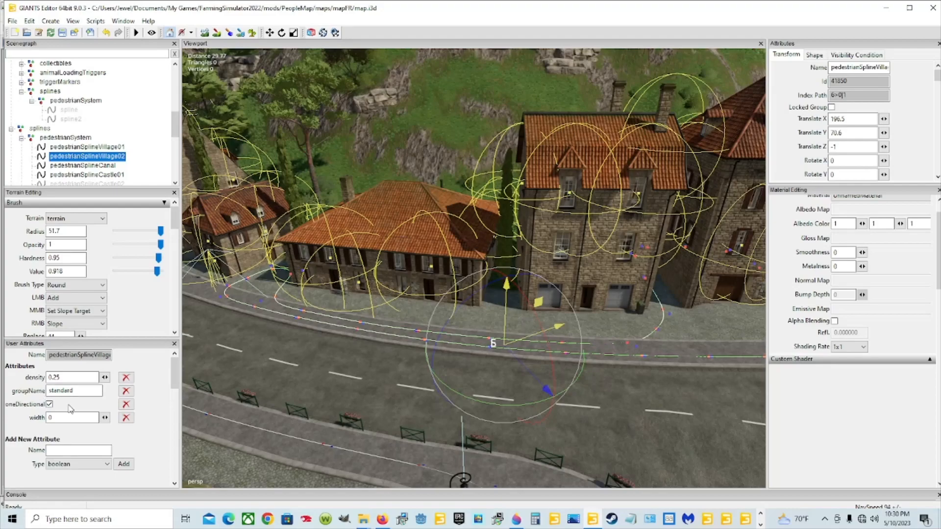
alt+drag(569, 409, 477, 413)
scroll(613, 395, up, 5)
key(f)
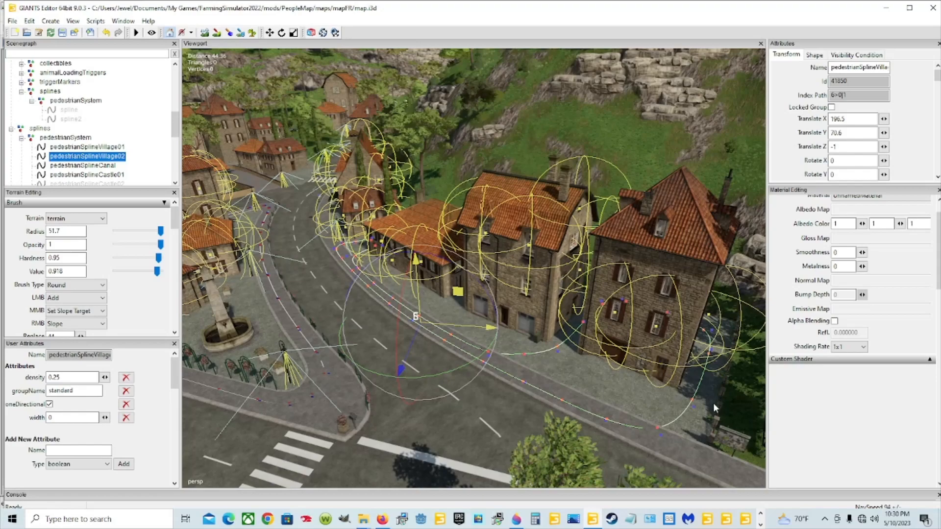
scroll(467, 418, up, 5)
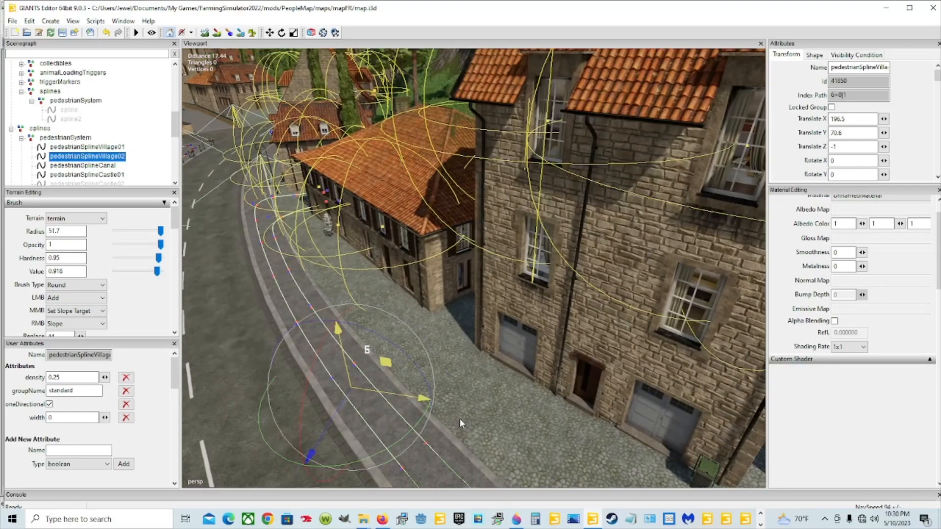
scroll(445, 406, up, 3)
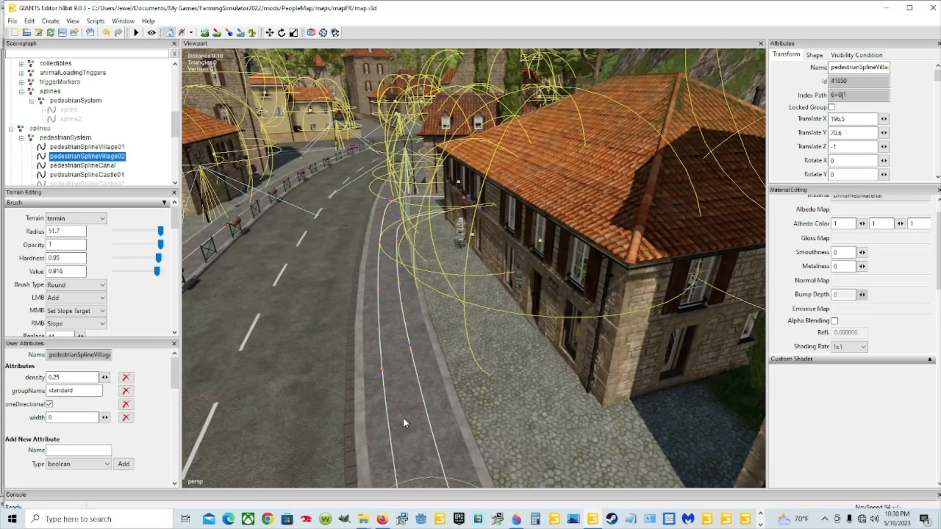
Step: Frame pedestrianSplineCastle02 and examine its path along the castle wall and its user attributes
click(104, 183)
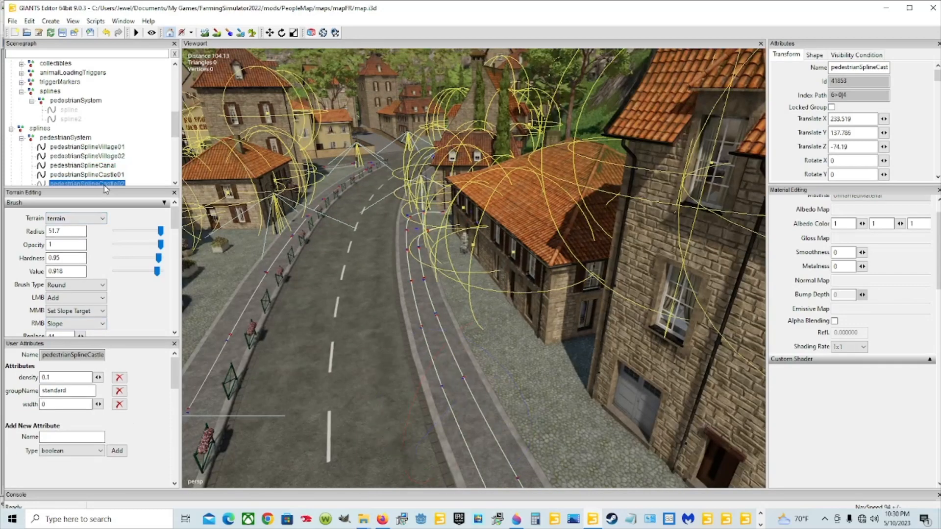
key(f)
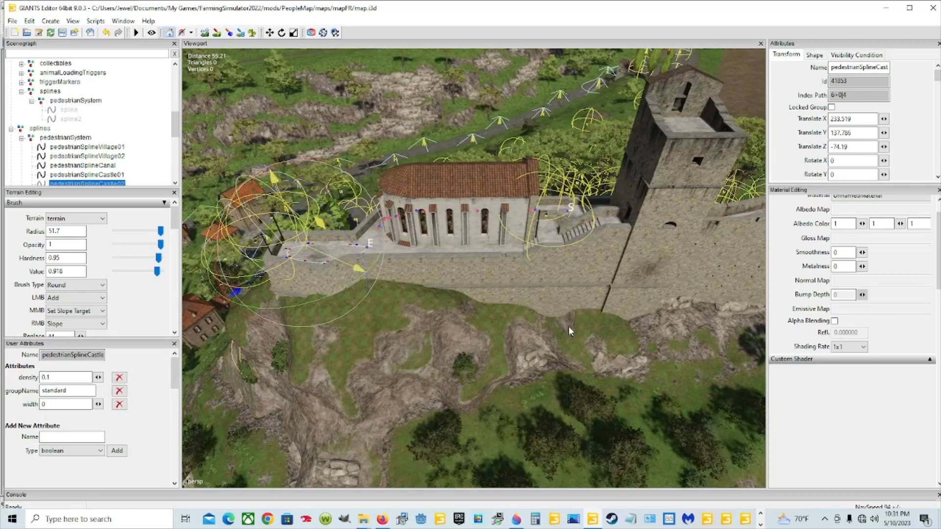
alt+drag(568, 326, 293, 329)
scroll(393, 266, up, 3)
scroll(478, 297, up, 3)
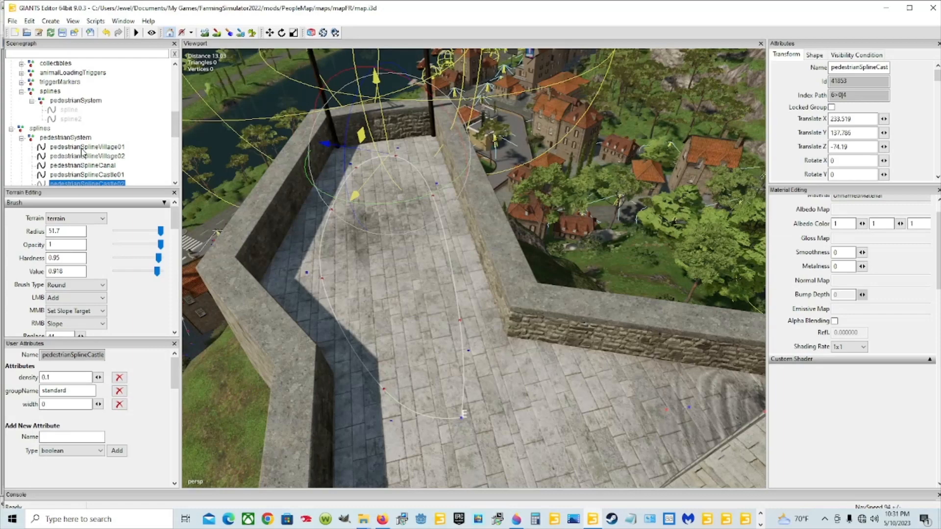
scroll(82, 152, down, 1)
scroll(82, 152, down, 1)
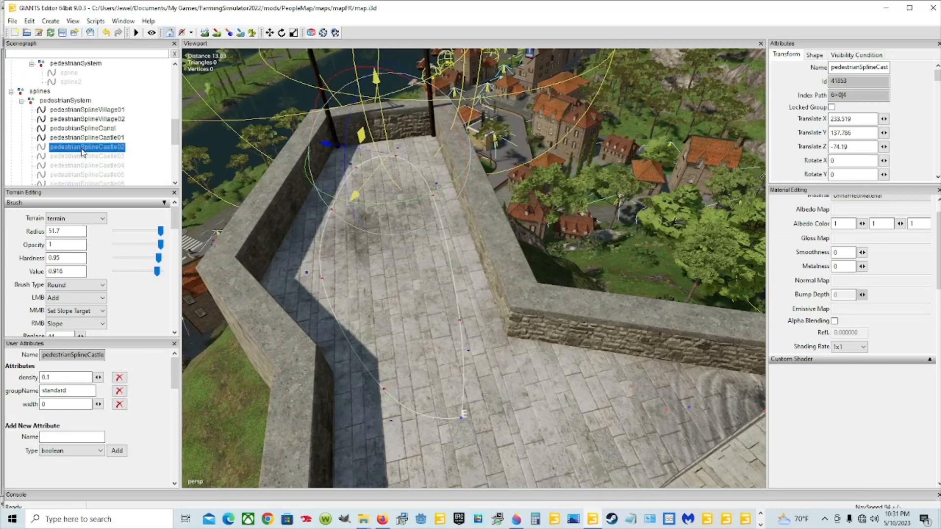
Step: Frame the splines group inside gameplay and look over its surroundings on the map
scroll(83, 152, up, 2)
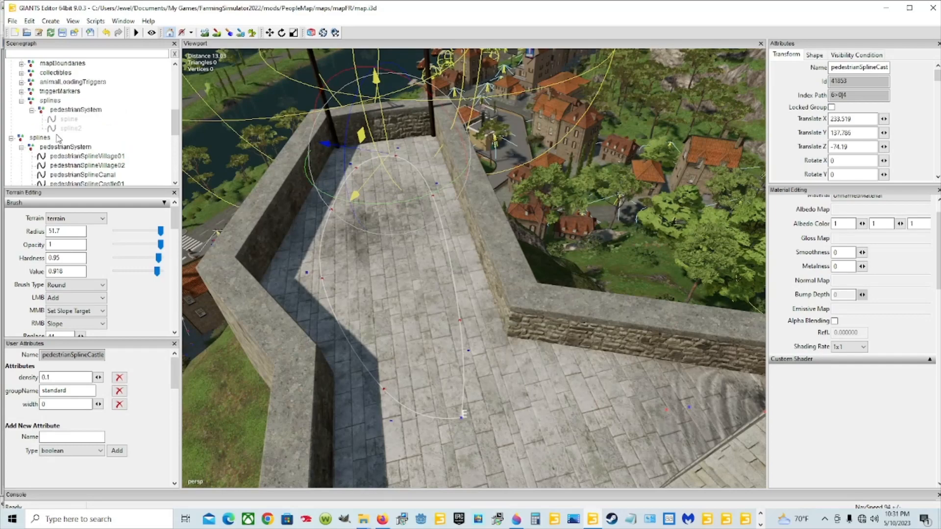
click(56, 101)
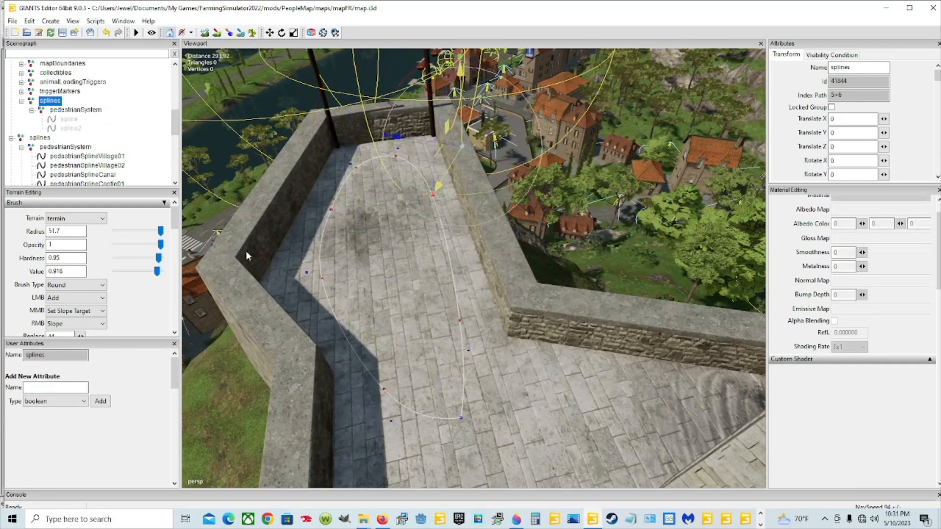
key(f)
alt+drag(505, 324, 537, 290)
scroll(538, 294, down, 5)
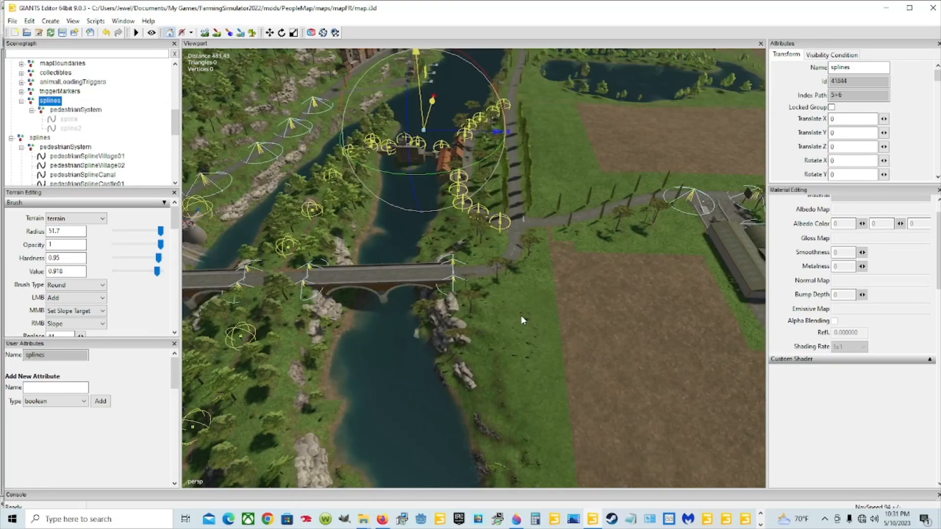
alt+drag(521, 320, 593, 299)
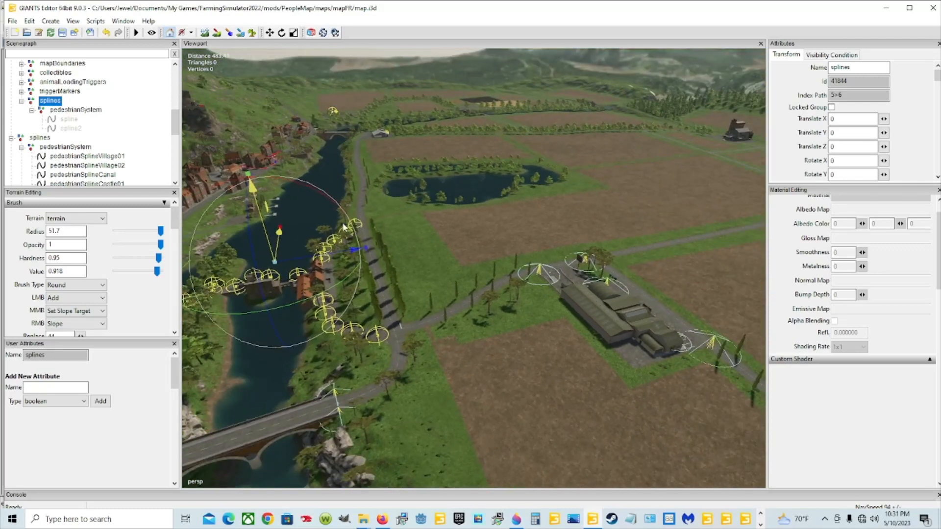
Step: Frame spline in gameplay's pedestrianSystem group and inspect its course through the farm market's parking lot
click(68, 119)
key(f)
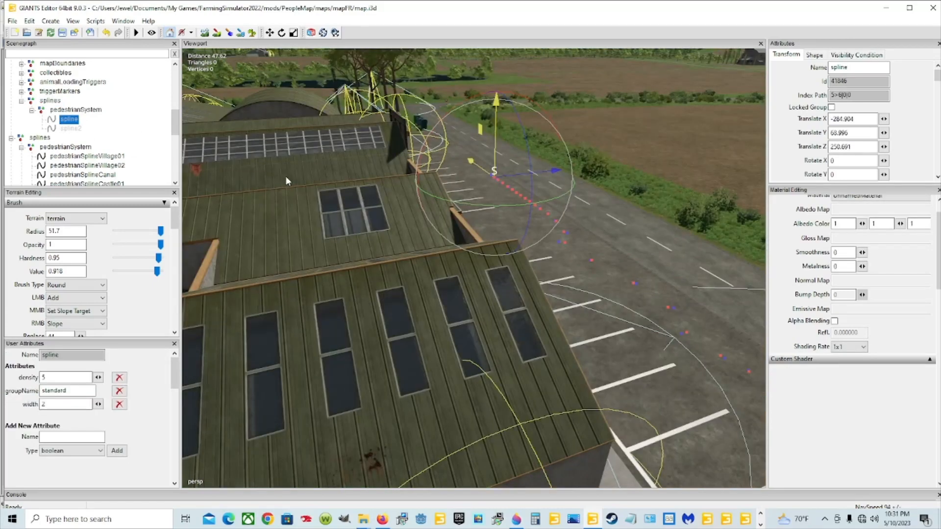
alt+drag(542, 209, 312, 244)
scroll(549, 205, up, 5)
scroll(312, 245, down, 6)
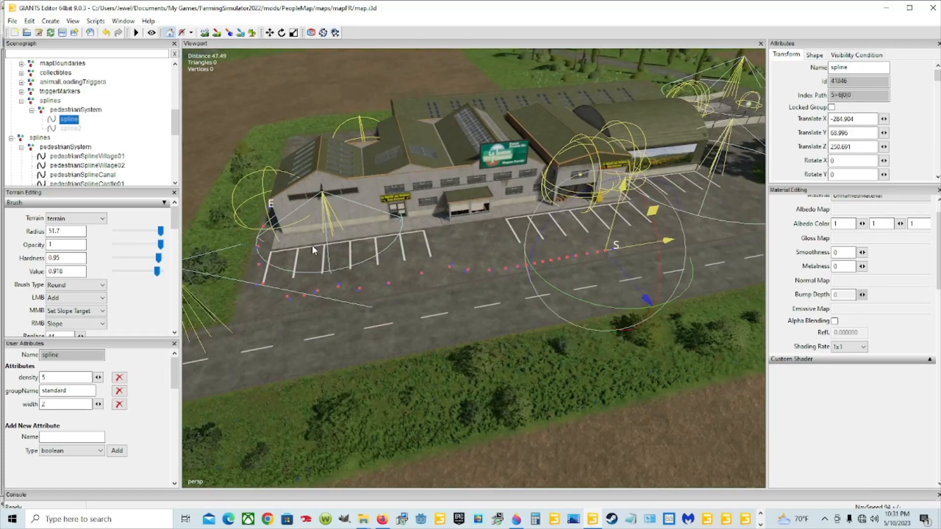
scroll(471, 233, up, 1)
alt+drag(470, 236, 462, 300)
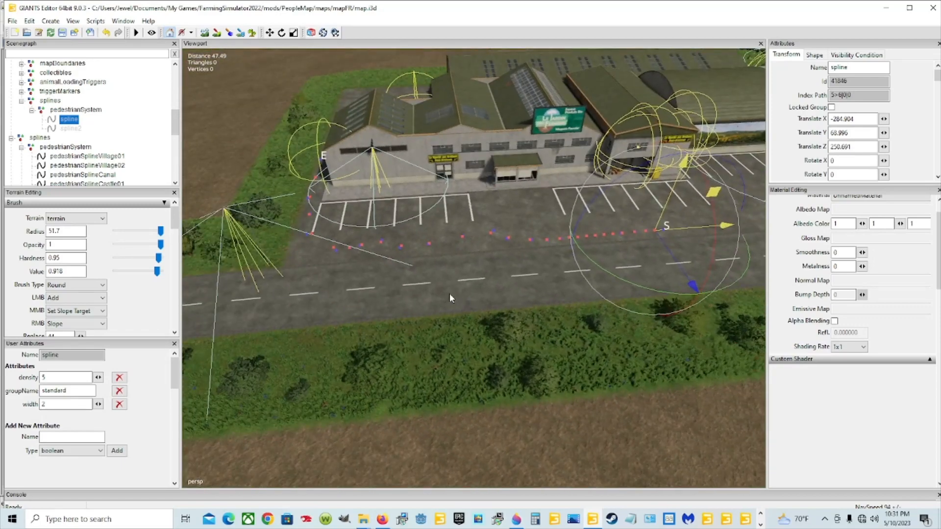
Step: Collapse the pedestrianSystem group with the village and castle splines in the root-level splines group
scroll(72, 147, down, 6)
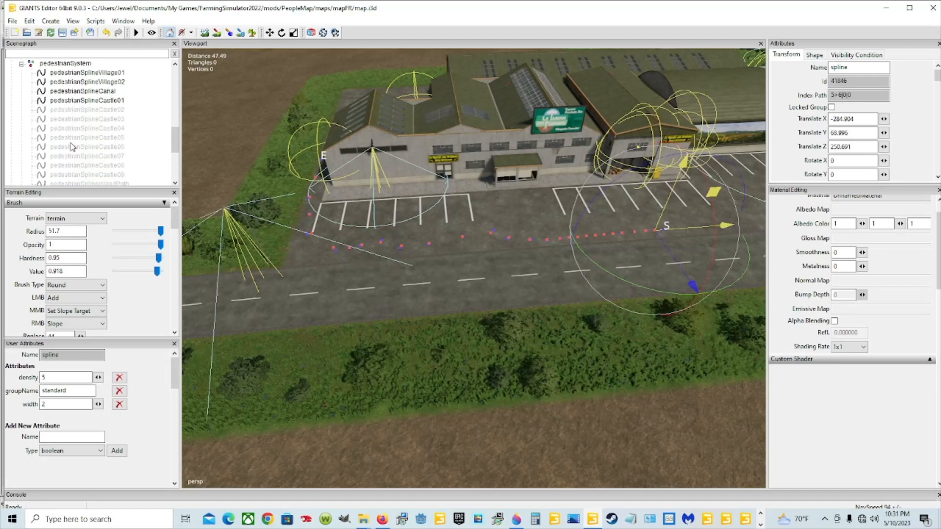
scroll(72, 147, up, 4)
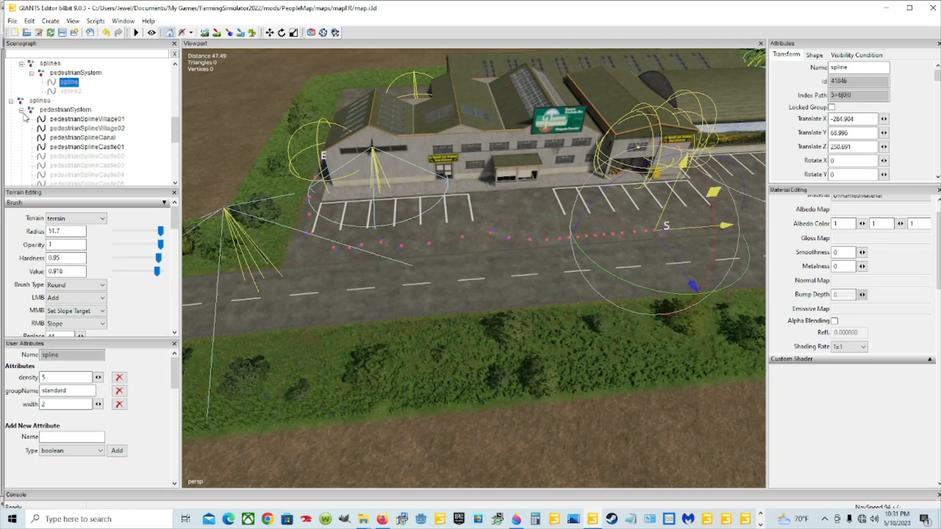
click(21, 111)
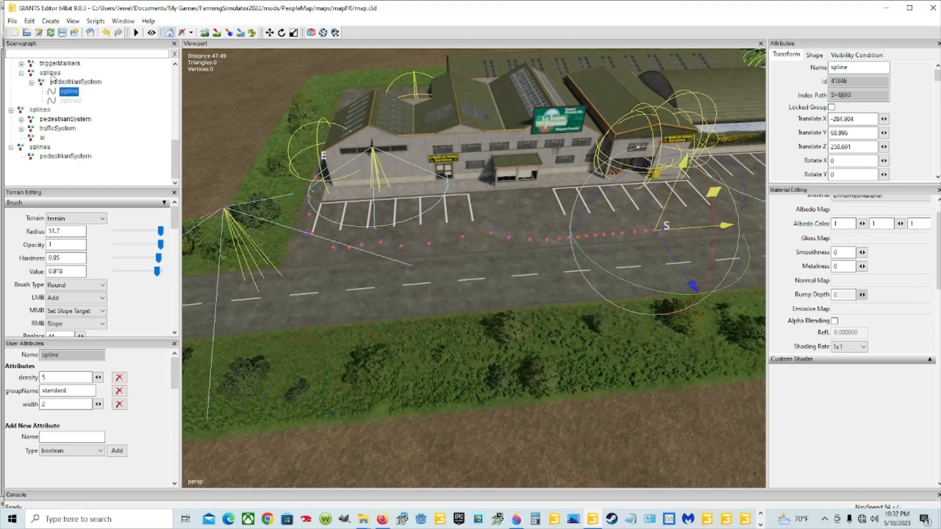
Step: Locate careerStartPoint in the scenegraph and frame it to look over the area around the road and bridge
alt+drag(371, 339, 543, 284)
scroll(460, 359, down, 10)
scroll(72, 104, up, 10)
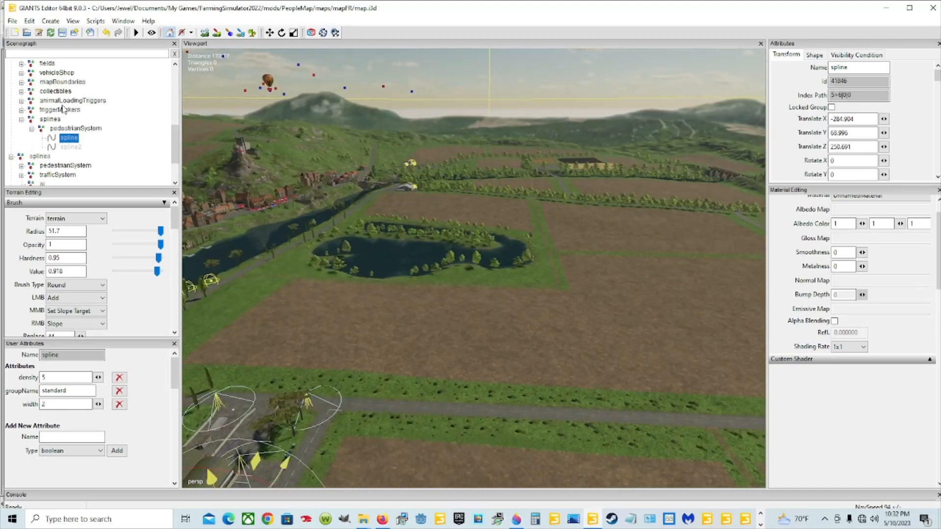
click(66, 91)
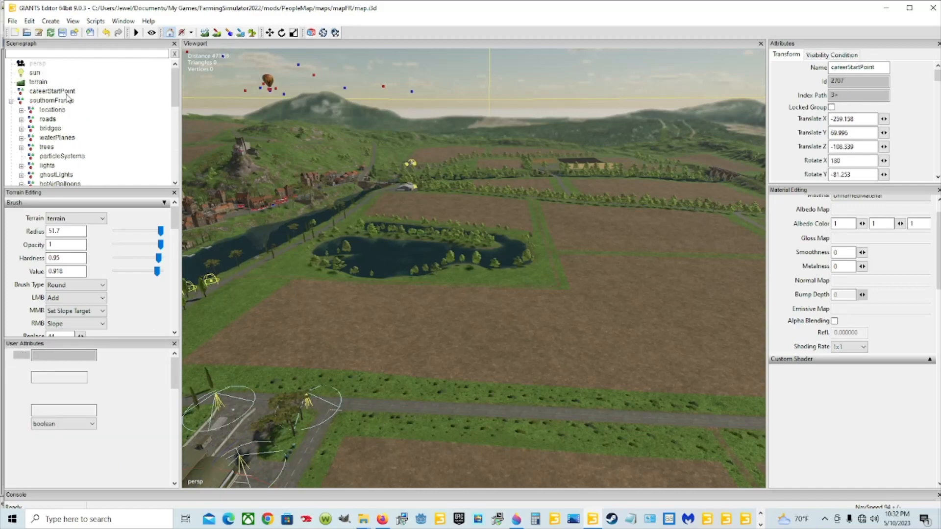
key(f)
alt+drag(663, 271, 597, 338)
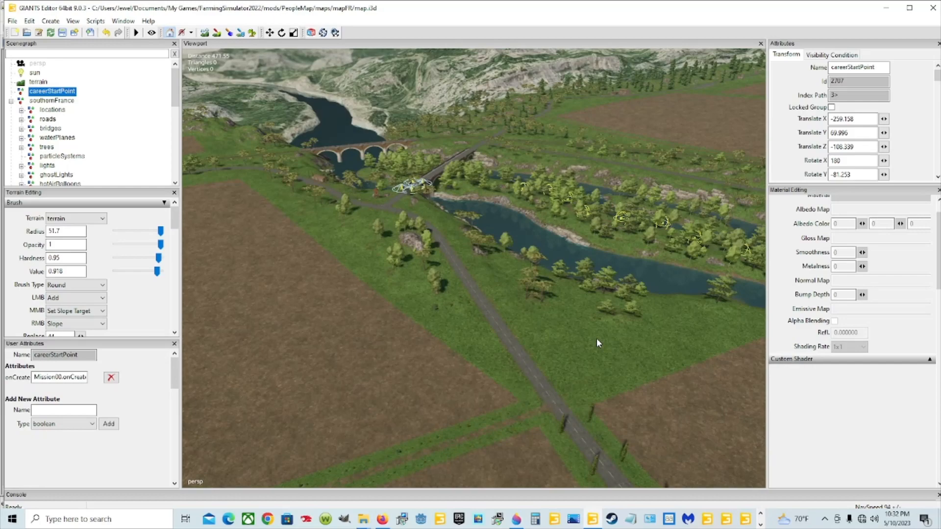
key(f)
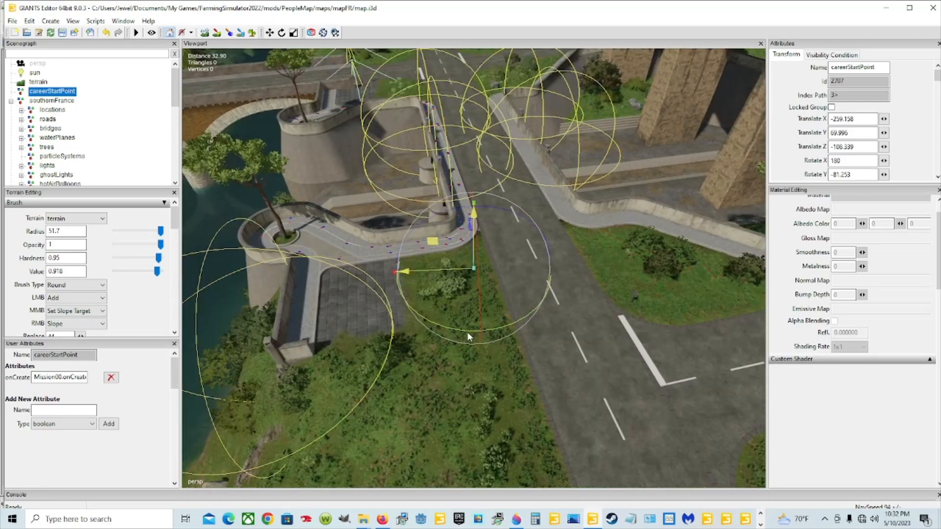
alt+drag(467, 372, 690, 354)
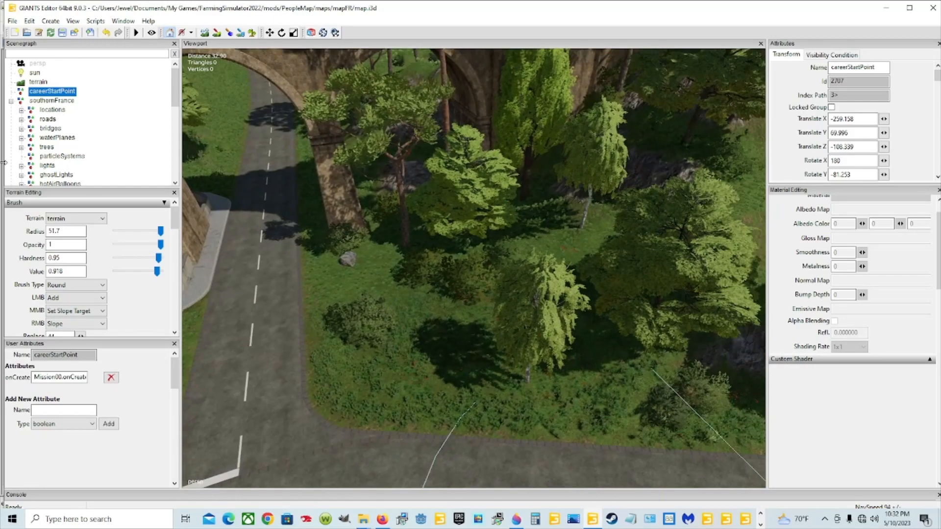
Step: Return to spline in gameplay's pedestrianSystem group and view its whole path from the roadside
scroll(89, 147, down, 8)
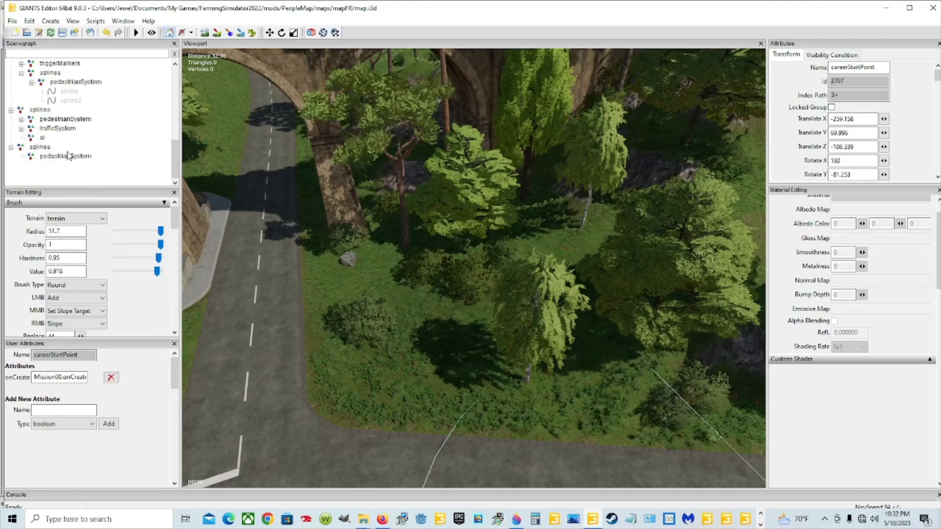
click(74, 93)
key(f)
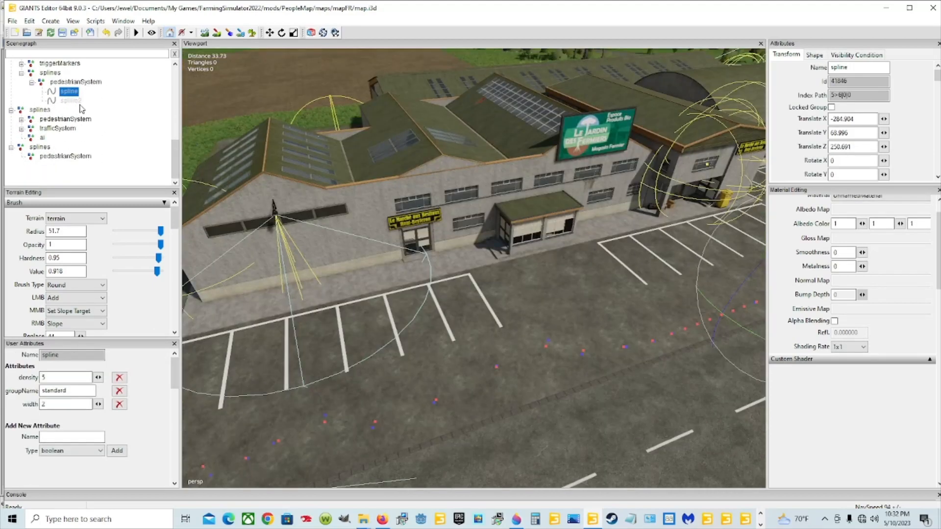
scroll(490, 288, down, 5)
alt+drag(490, 288, 420, 213)
scroll(423, 265, up, 4)
scroll(419, 213, down, 4)
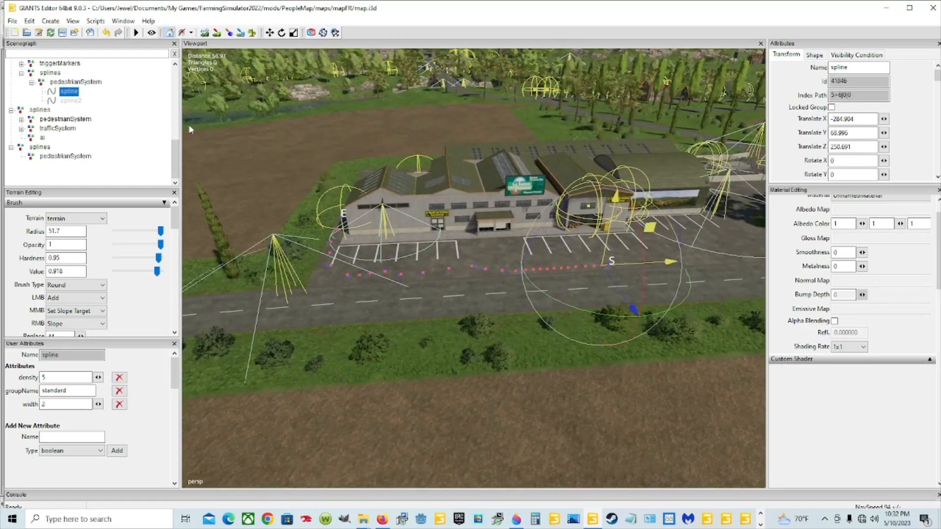
Step: Delete the splines group inside gameplay together with its pedestrianSystem, spline and spline2
click(47, 74)
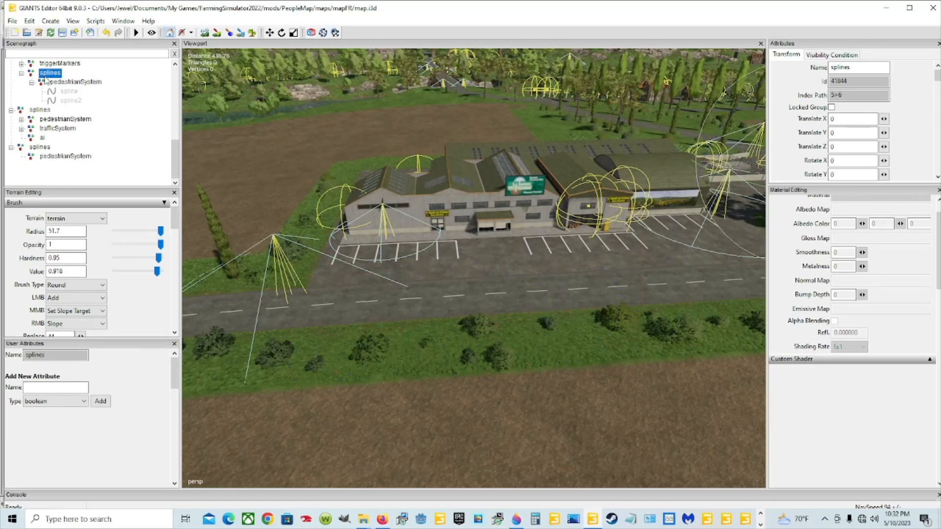
key(Delete)
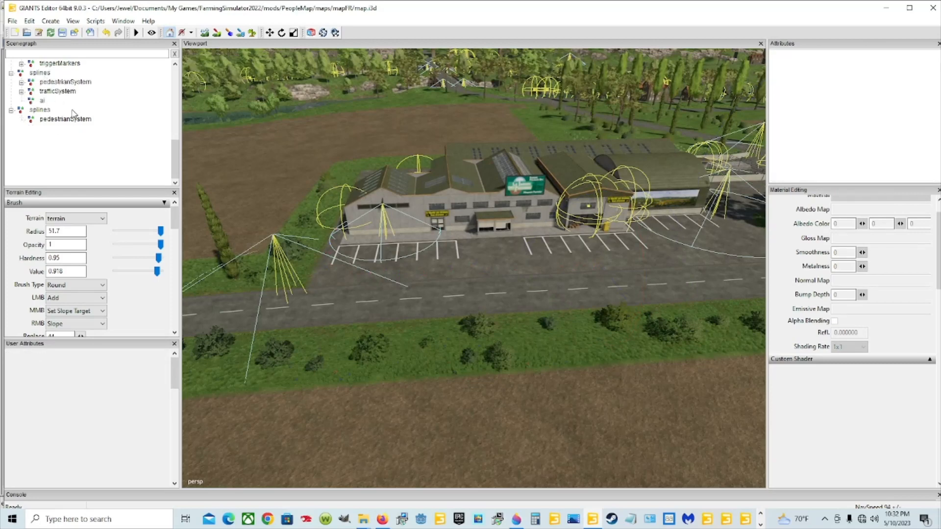
scroll(70, 102, up, 1)
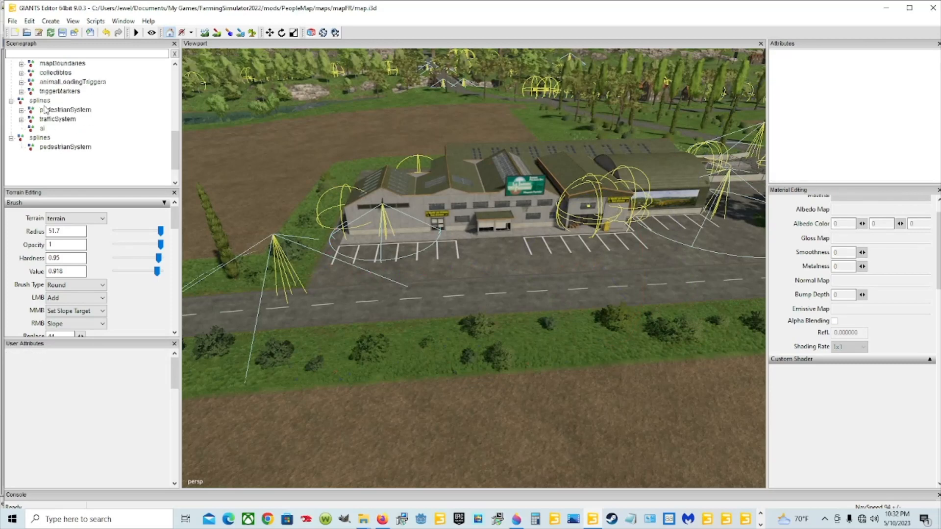
Step: Move the lower root-level splines group with its empty pedestrianSystem into the gameplay group by cutting and pasting it
click(48, 139)
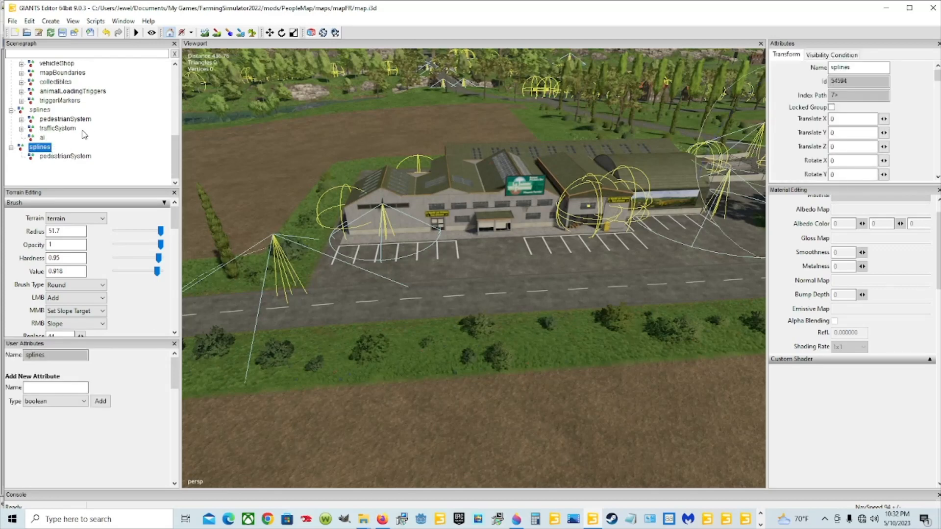
scroll(95, 138, up, 1)
click(29, 21)
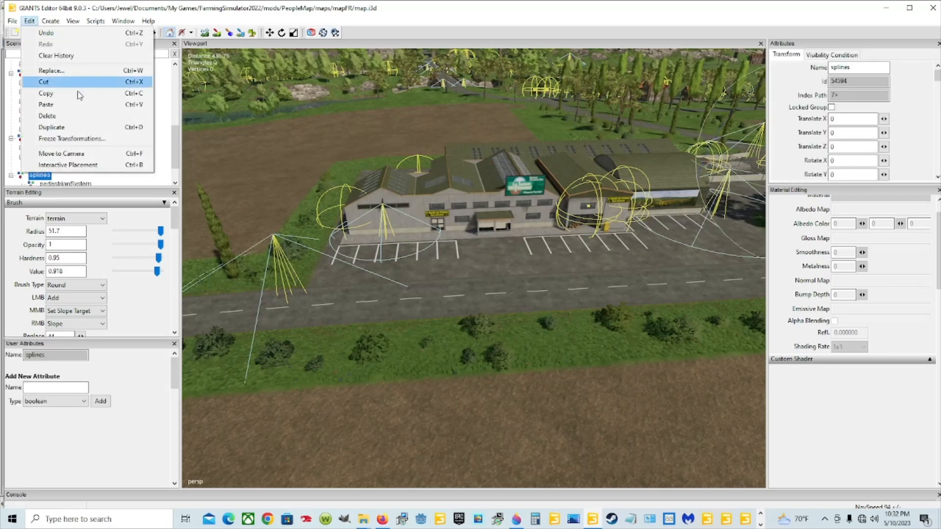
click(81, 82)
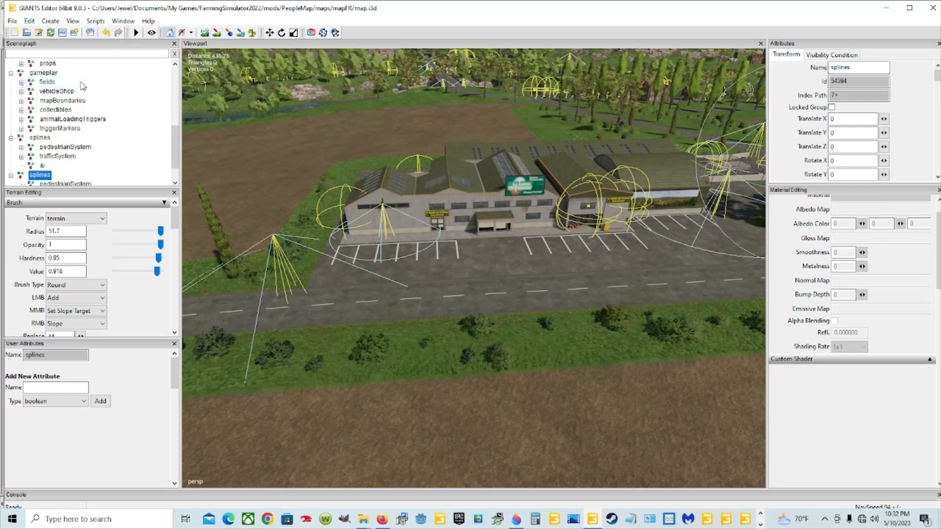
click(45, 72)
click(29, 21)
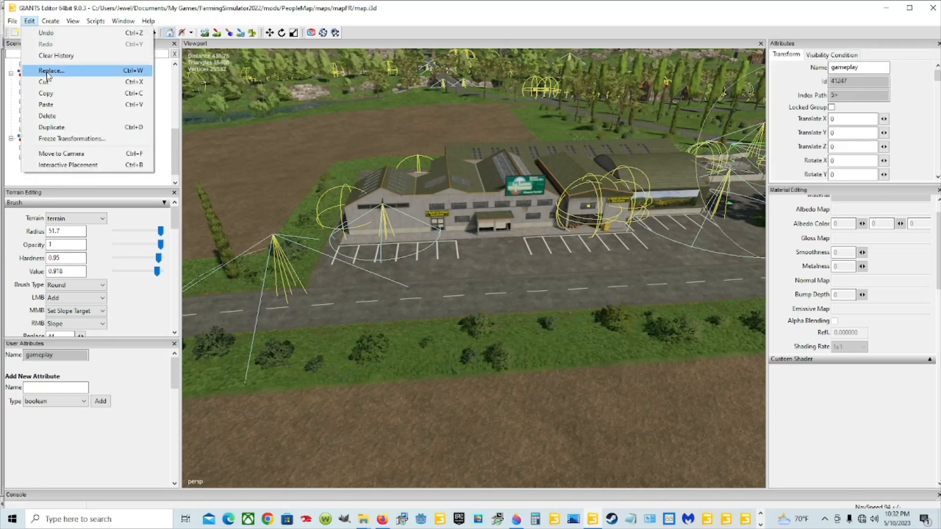
click(48, 105)
Step: Create a new spline in the scene and name it spline1
click(78, 148)
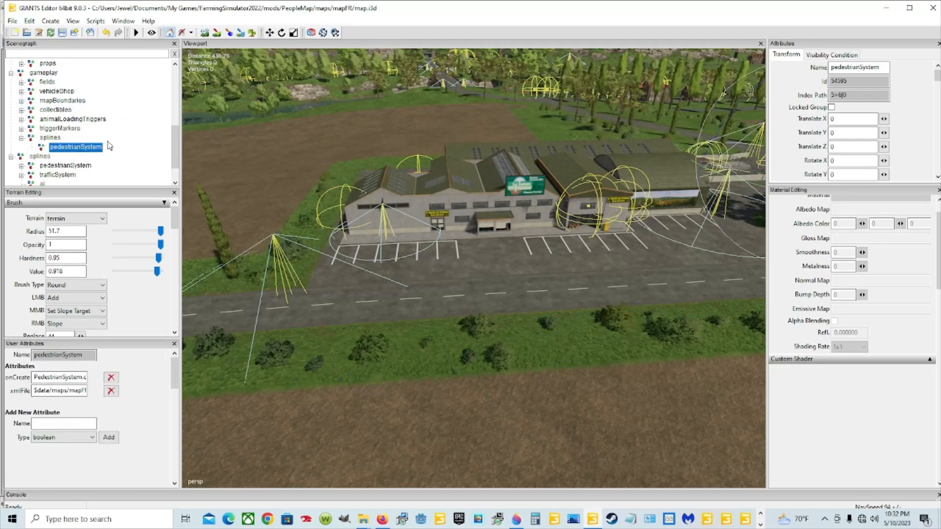
scroll(109, 145, down, 1)
click(56, 22)
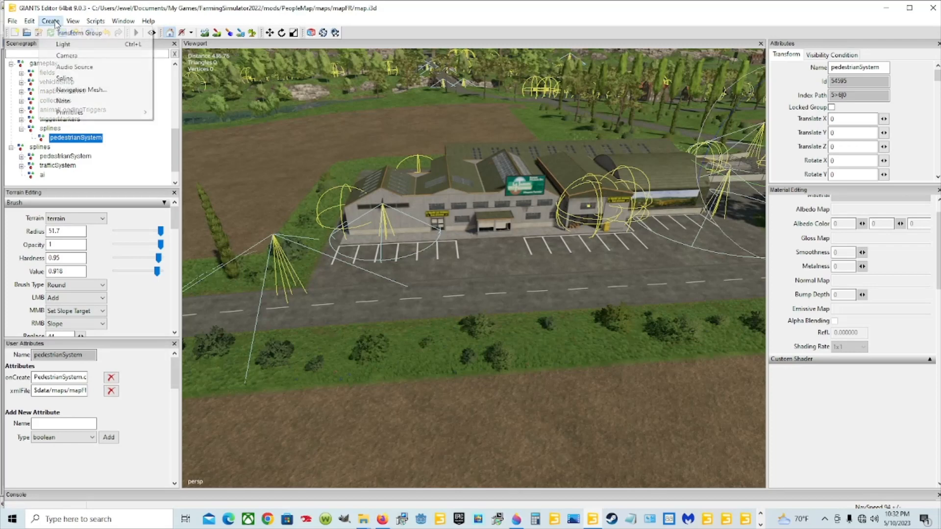
click(67, 78)
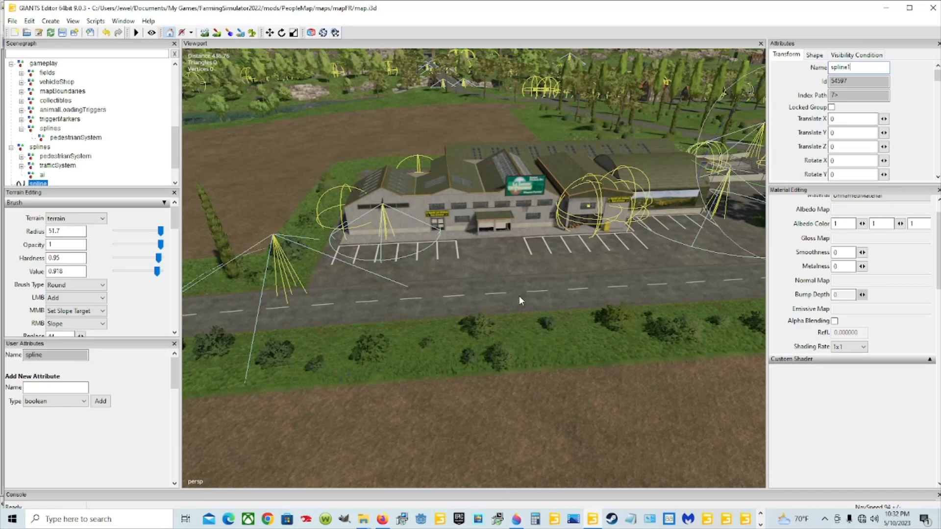
Step: Look over the shop's parking area and roadside, and review the base pedestrianSystem group's spline names in the root-level splines group
scroll(521, 299, up, 10)
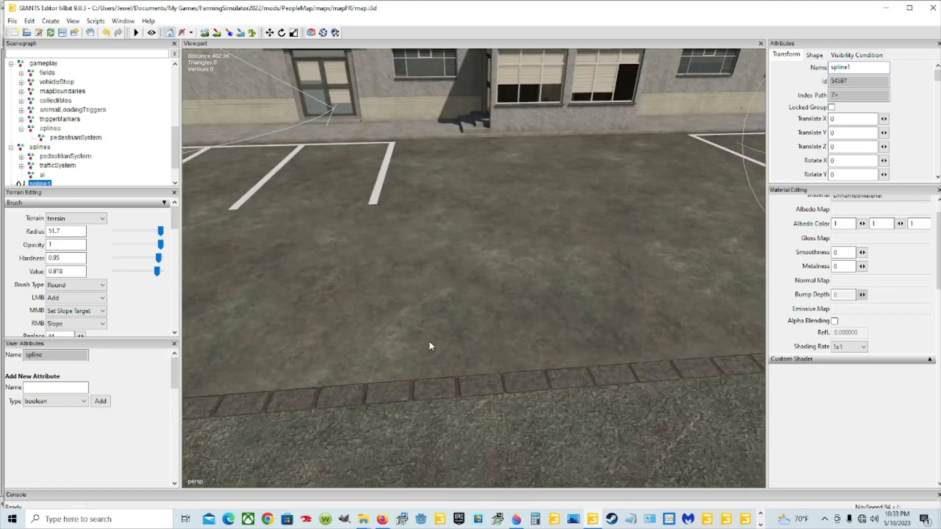
scroll(492, 312, down, 10)
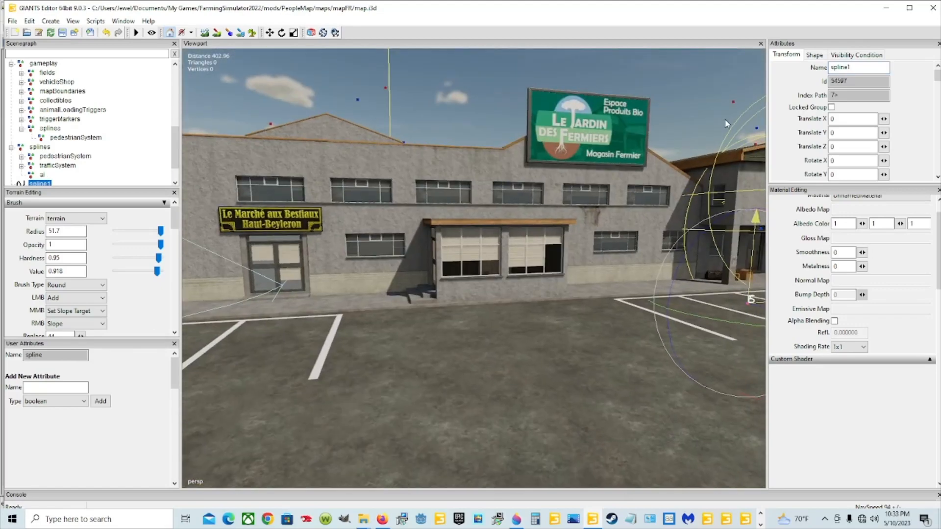
right_drag(414, 366, 533, 378)
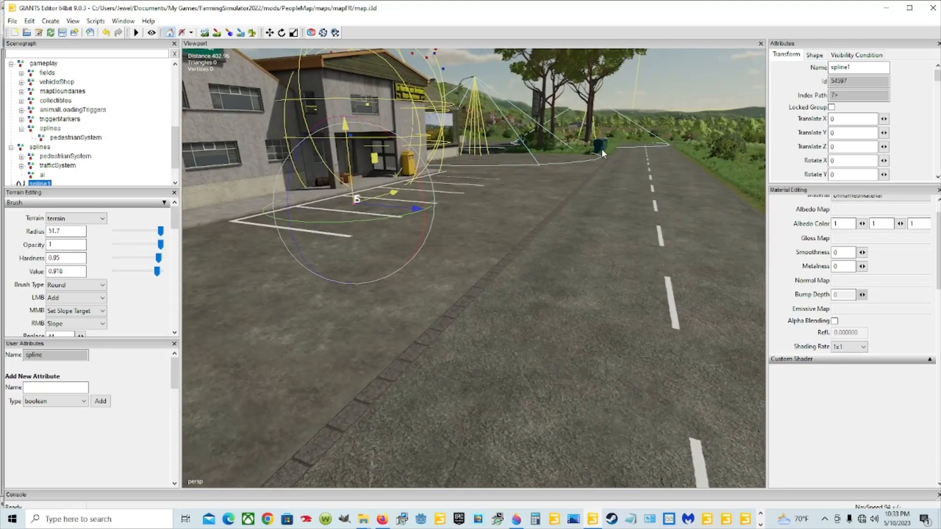
scroll(578, 275, down, 5)
right_drag(578, 276, 556, 284)
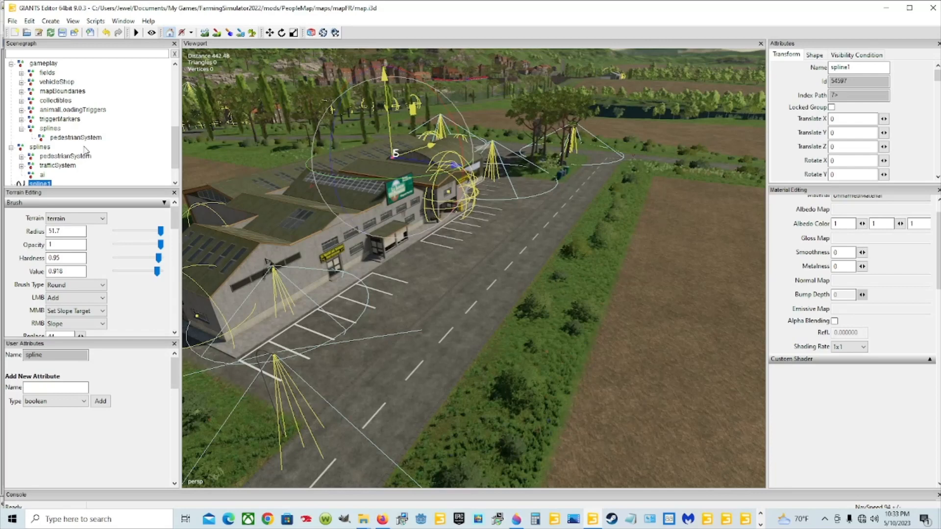
scroll(86, 149, down, 1)
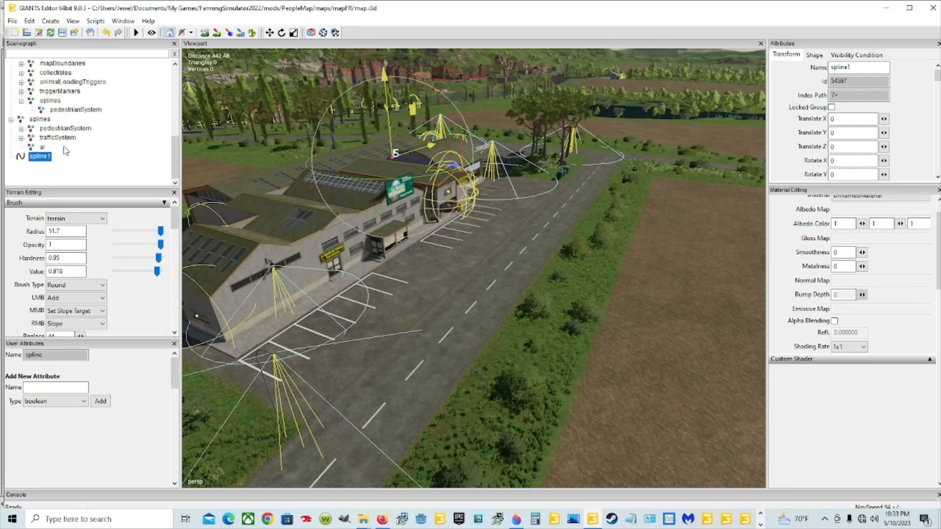
click(21, 129)
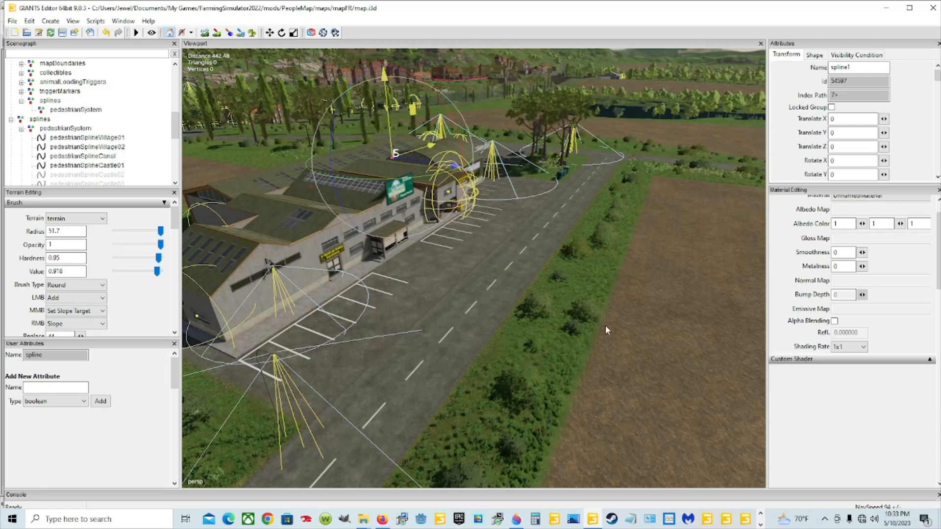
click(21, 129)
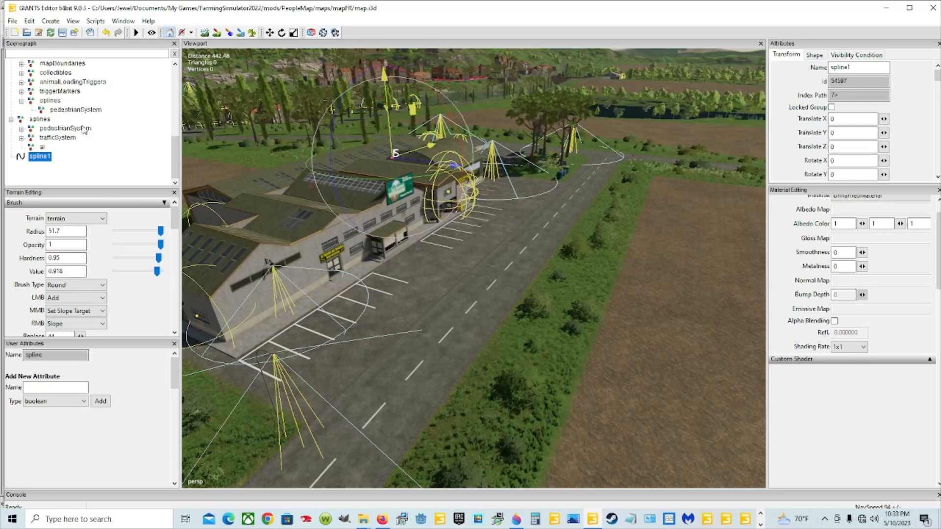
Step: Move spline1 from the scene root into the pedestrianSystem group inside gameplay's splines group by cutting and pasting it
click(29, 21)
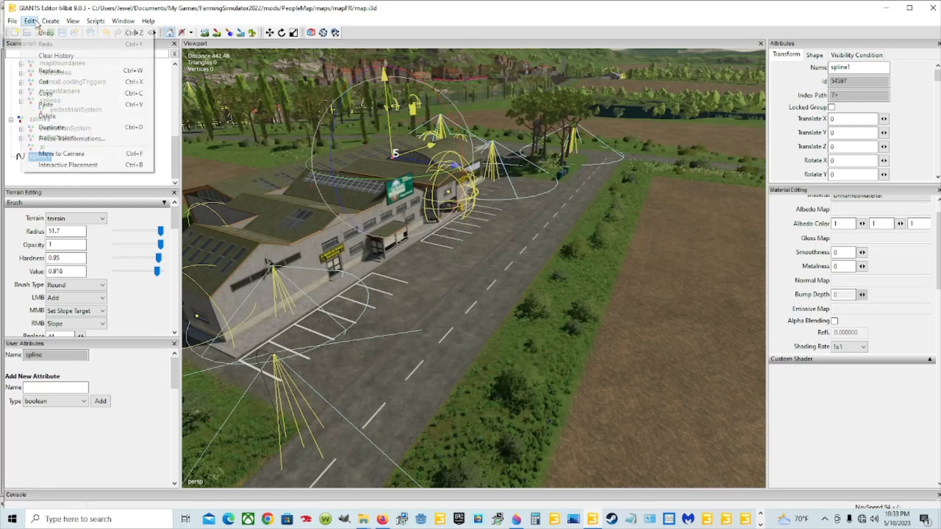
click(43, 73)
scroll(85, 140, up, 2)
scroll(77, 150, down, 2)
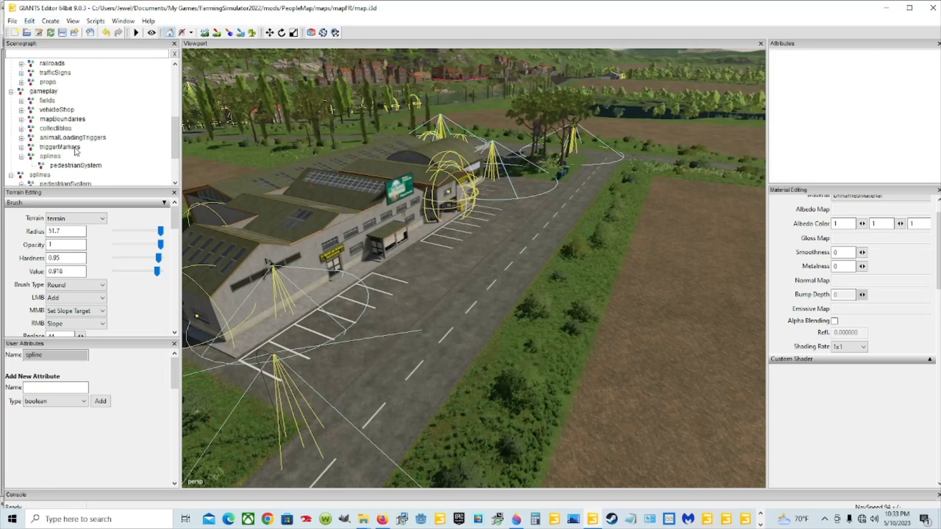
click(70, 157)
click(29, 21)
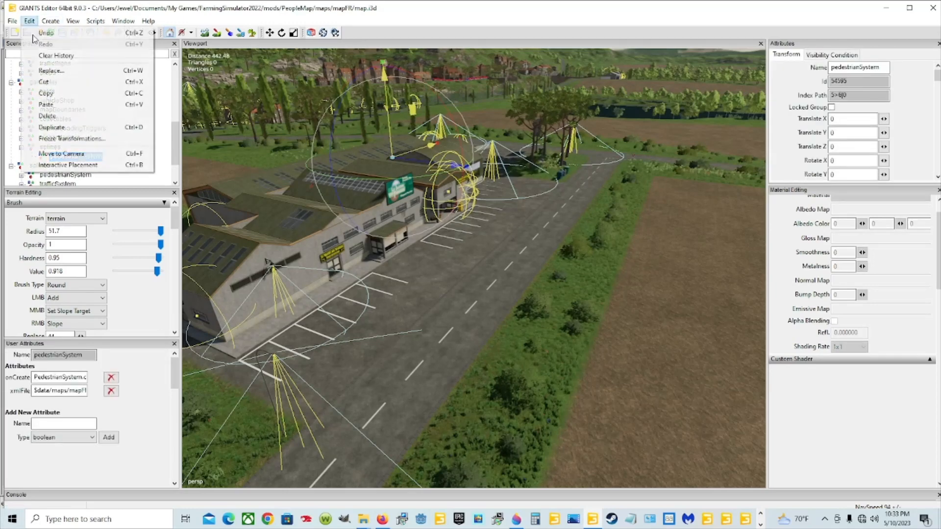
click(71, 105)
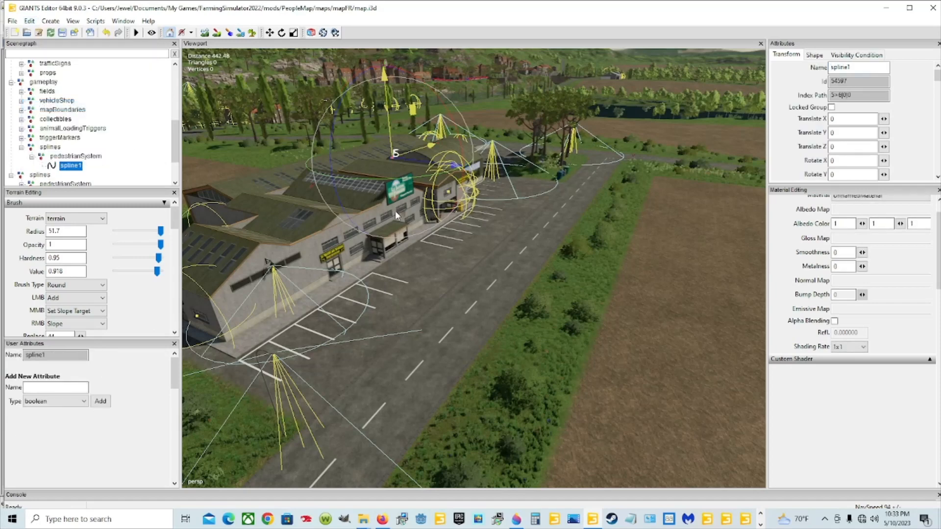
Step: Rename spline1 to wwspline1 and place it on the paved area between the shop and the road with Interactive Placement
text(ww)
click(506, 286)
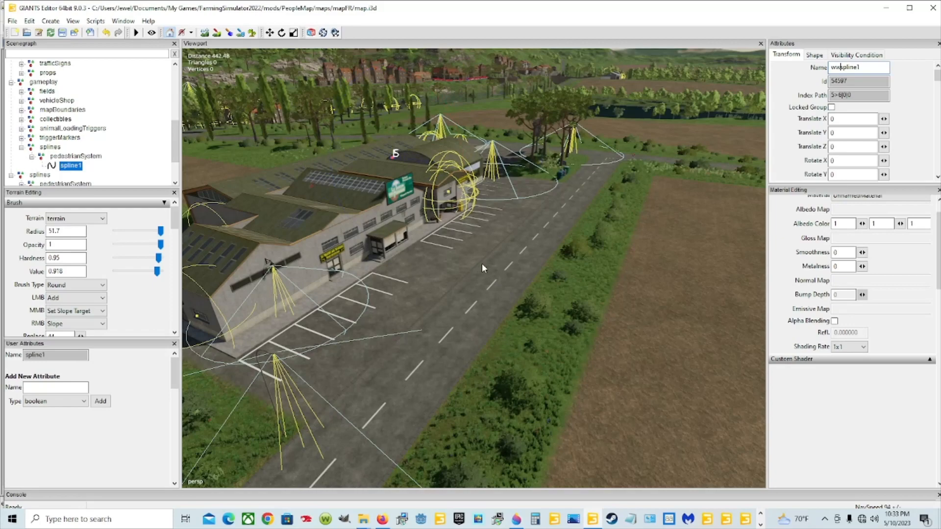
key(ctrl+b)
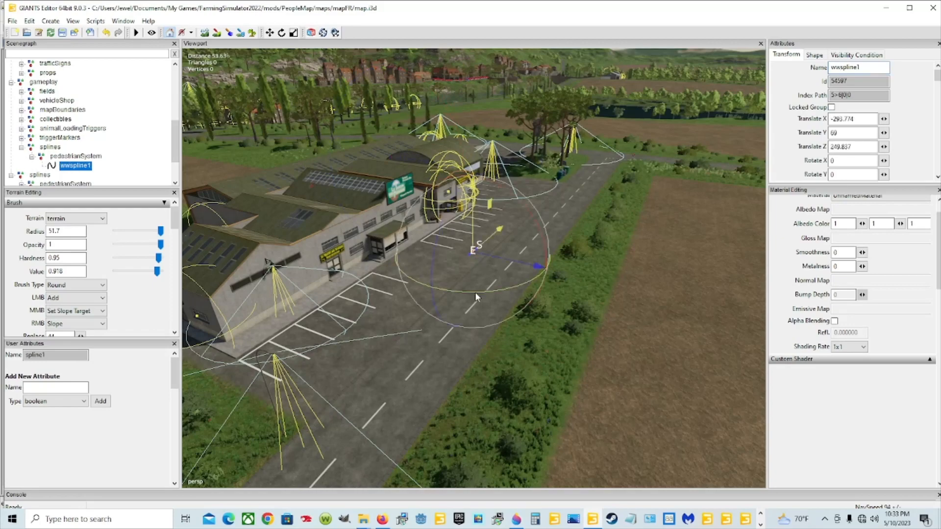
Step: Move wwspline1 beside the paver strip in front of the shop, to about X -299.57, Y 69.00, Z 251.34
scroll(463, 325, up, 6)
alt+drag(463, 325, 507, 292)
scroll(315, 317, down, 3)
scroll(378, 305, down, 4)
scroll(369, 370, up, 4)
scroll(564, 368, down, 5)
scroll(526, 411, down, 5)
scroll(611, 245, up, 3)
scroll(499, 300, up, 3)
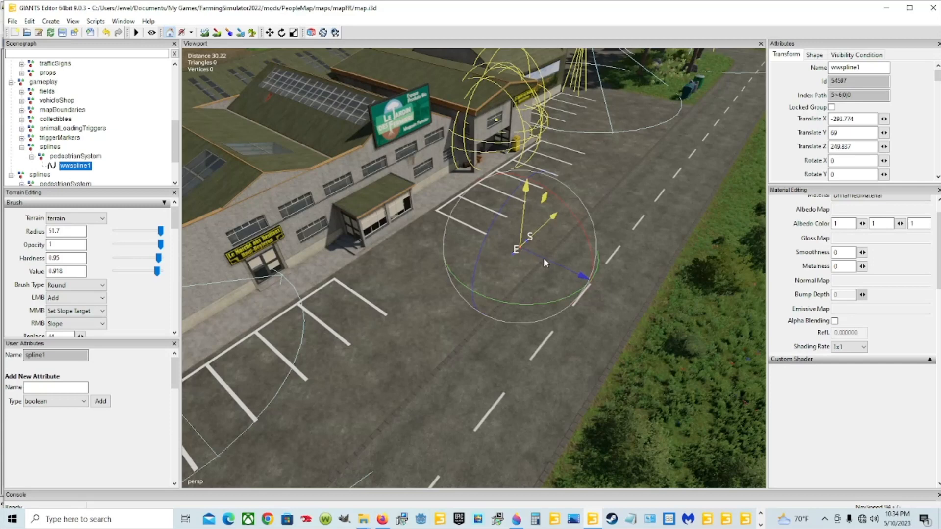
drag(543, 258, 551, 261)
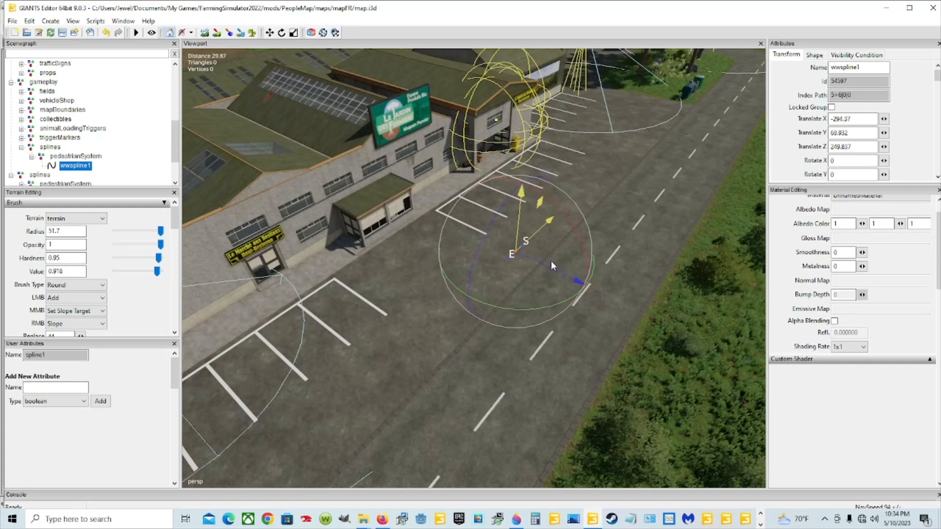
drag(506, 280, 282, 218)
scroll(532, 328, up, 3)
scroll(283, 218, down, 2)
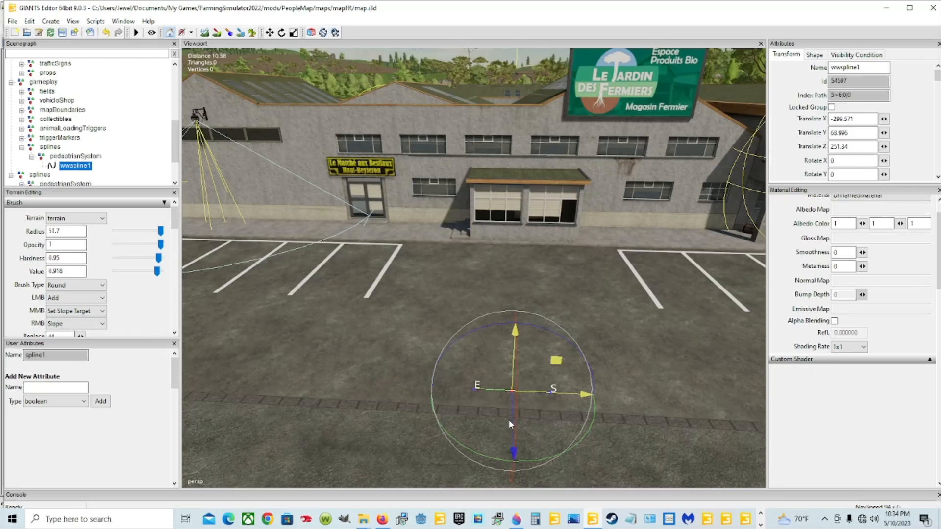
Step: Select the end control point of wwspline1 and extend the spline with new control points along the paver strip
click(269, 32)
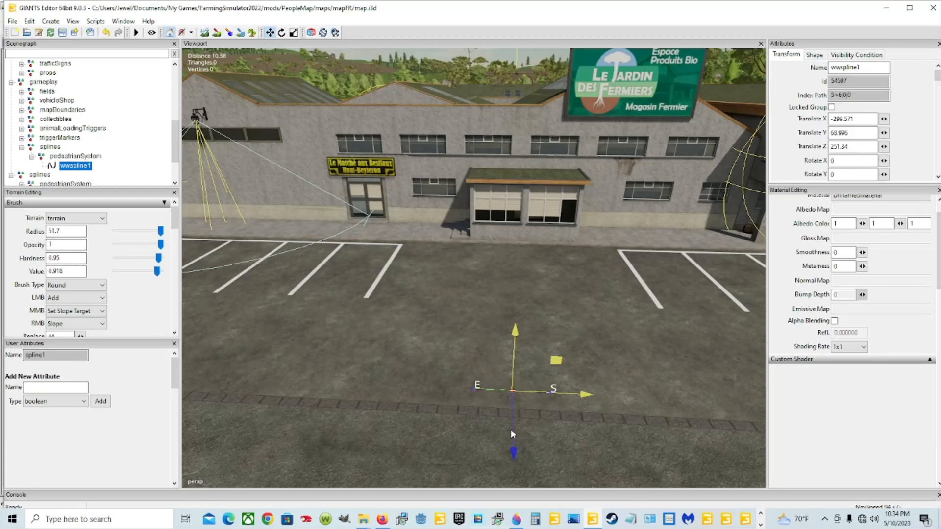
click(281, 33)
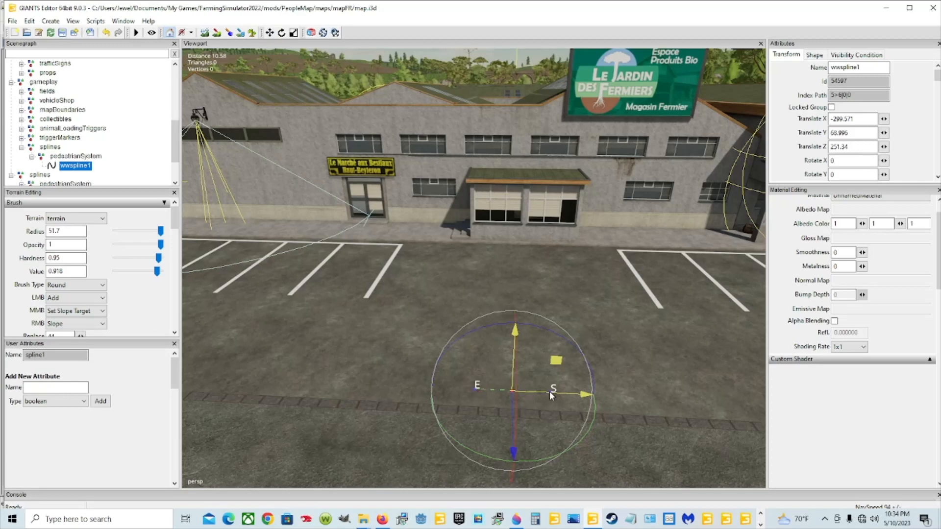
click(474, 387)
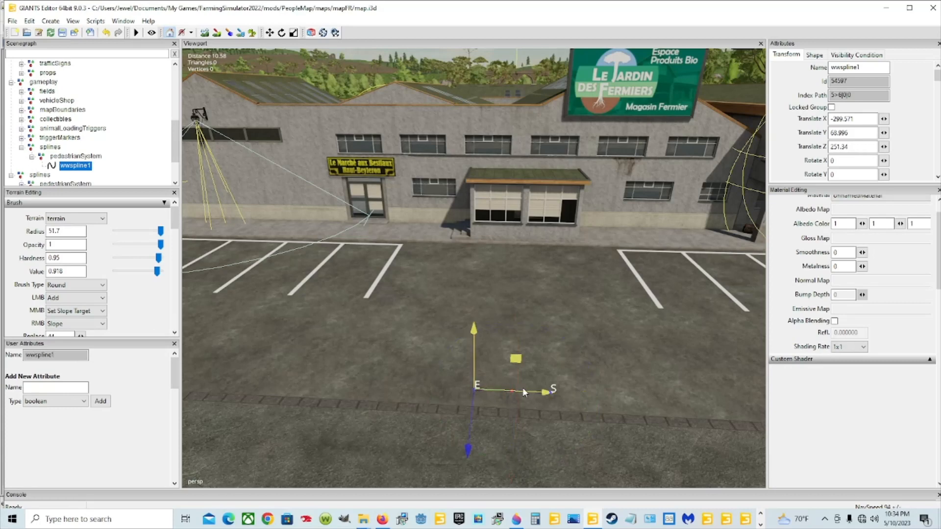
key(Insert)
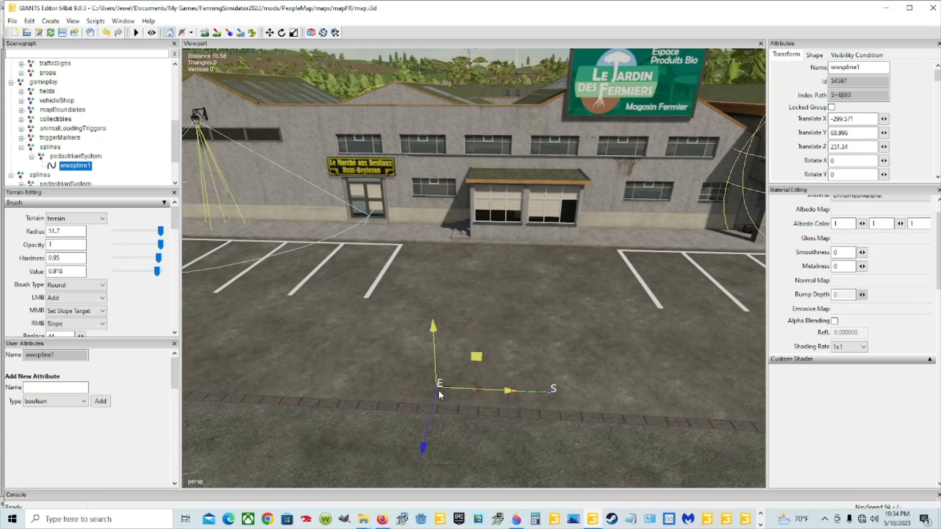
click(388, 393)
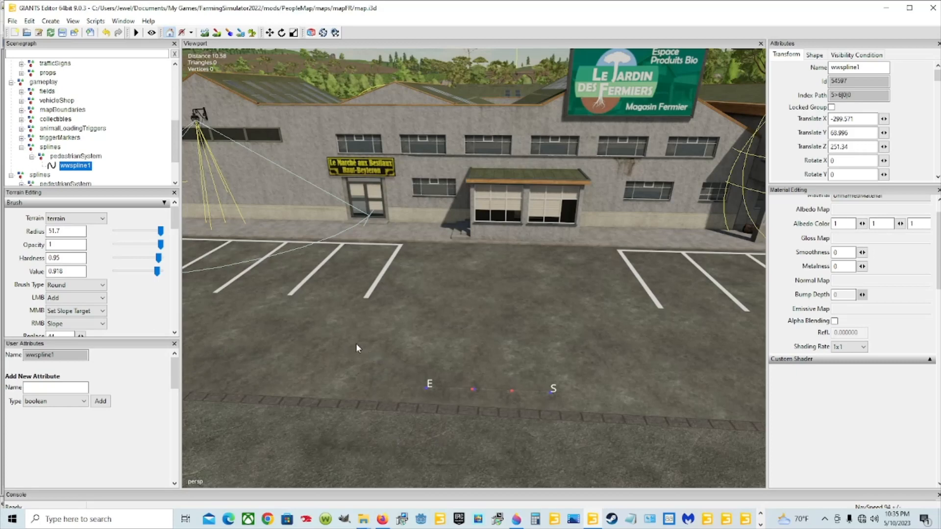
key(Insert)
click(360, 384)
key(ctrl+b)
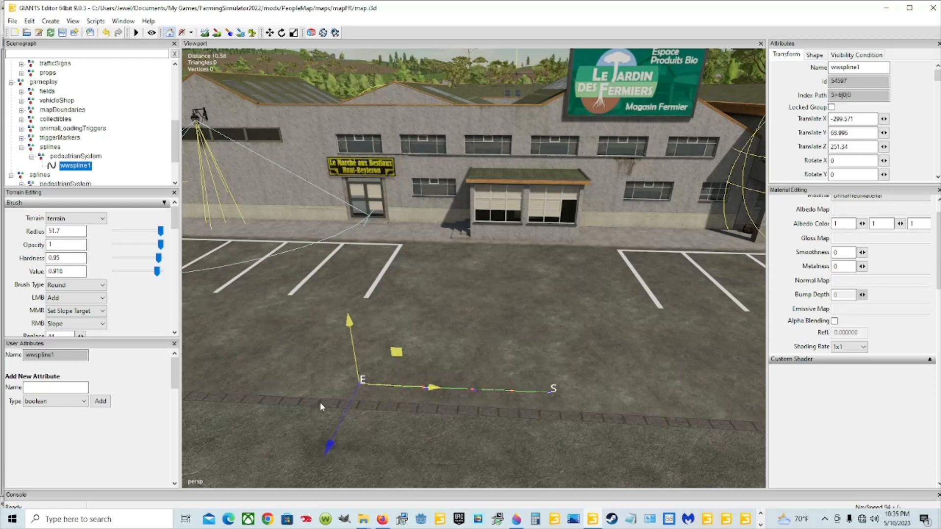
Step: Keep extending the end of wwspline1 in a straight line with further control points past the shop's parking bays
key(Insert)
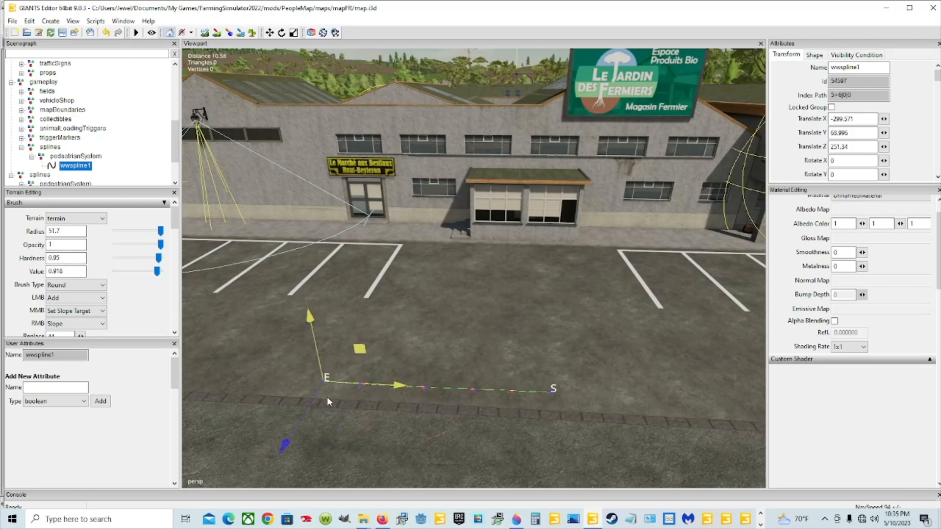
key(Insert)
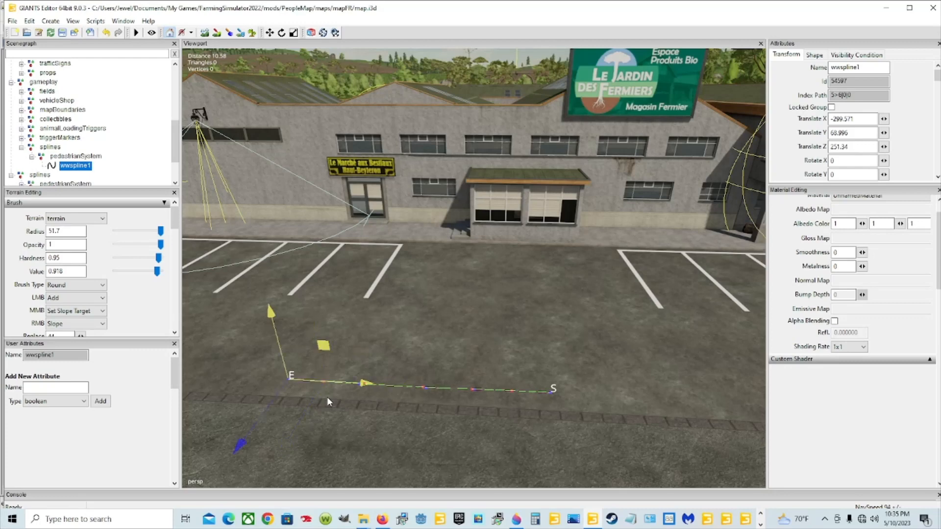
key(Insert)
key(Insert)
key(Insert)
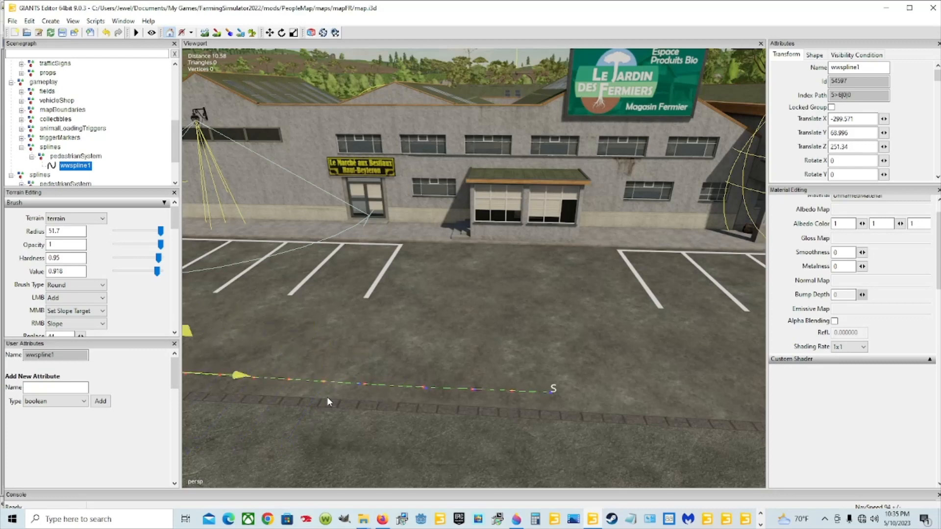
key(Insert)
alt+drag(401, 408, 345, 398)
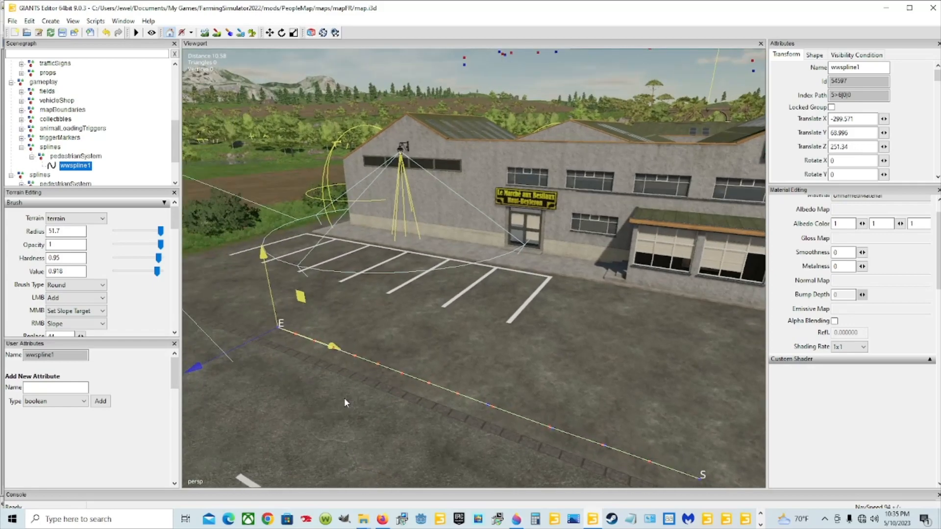
key(Insert)
key(Insert)
key(Insert)
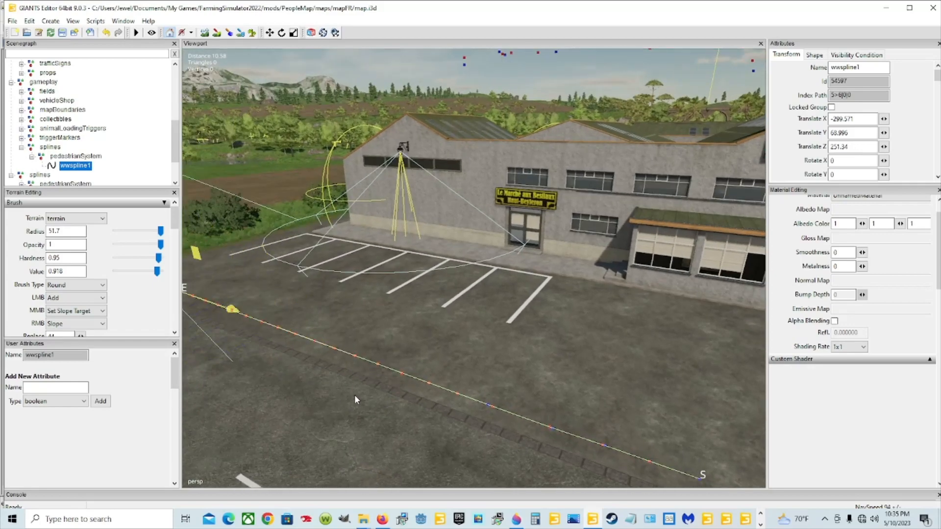
alt+drag(354, 394, 569, 349)
scroll(245, 348, up, 3)
scroll(463, 418, down, 2)
scroll(518, 416, up, 2)
scroll(518, 416, down, 1)
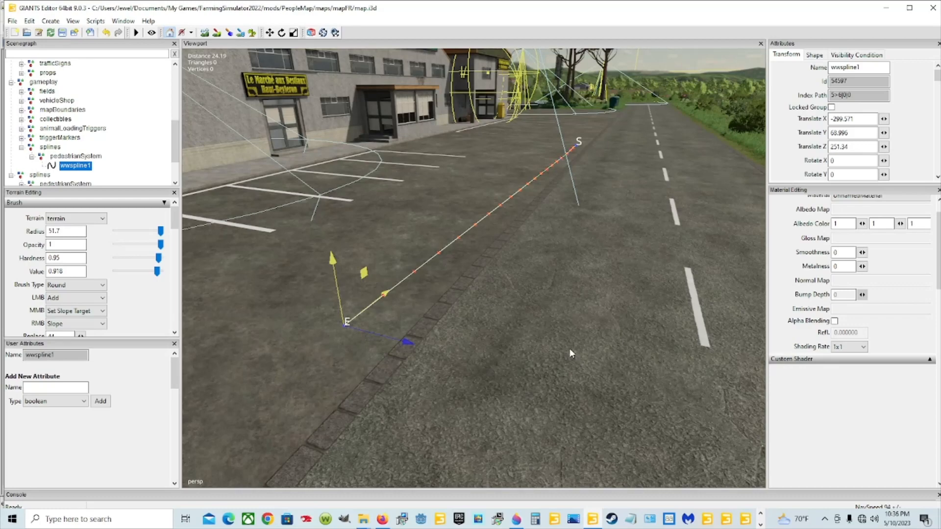
Step: Extend the end of wwspline1 with more control points along the paver strip to near the grass verge beyond the parking bays
alt+drag(569, 348, 468, 372)
scroll(467, 372, down, 1)
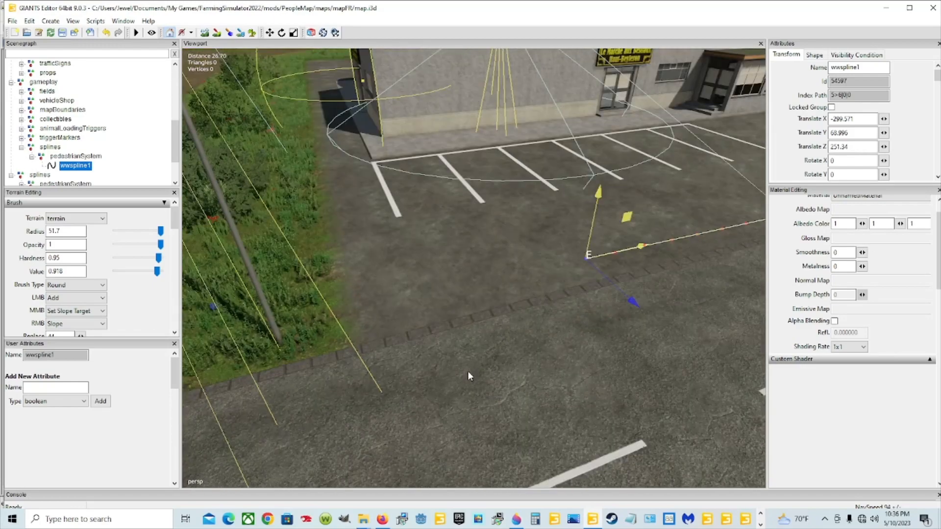
key(Insert)
key(Insert)
key(Insert)
key(Insert)
key(Insert)
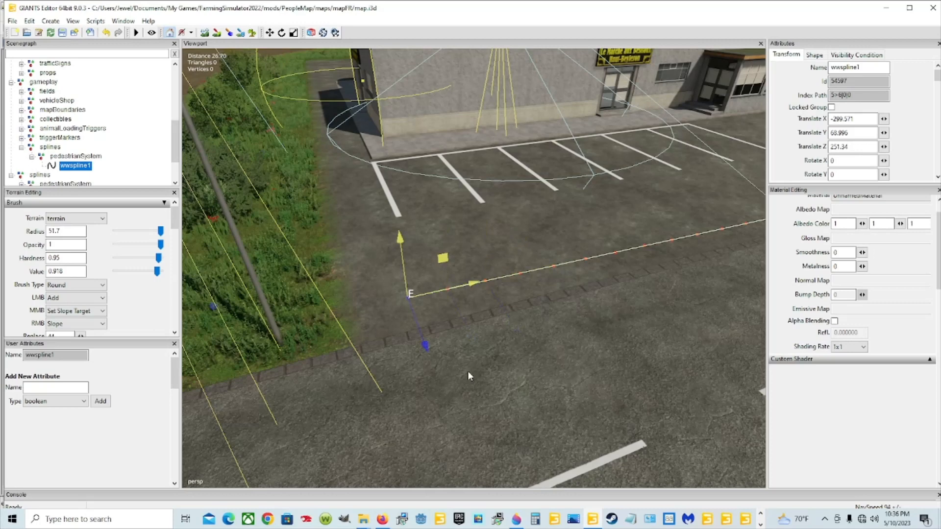
key(Insert)
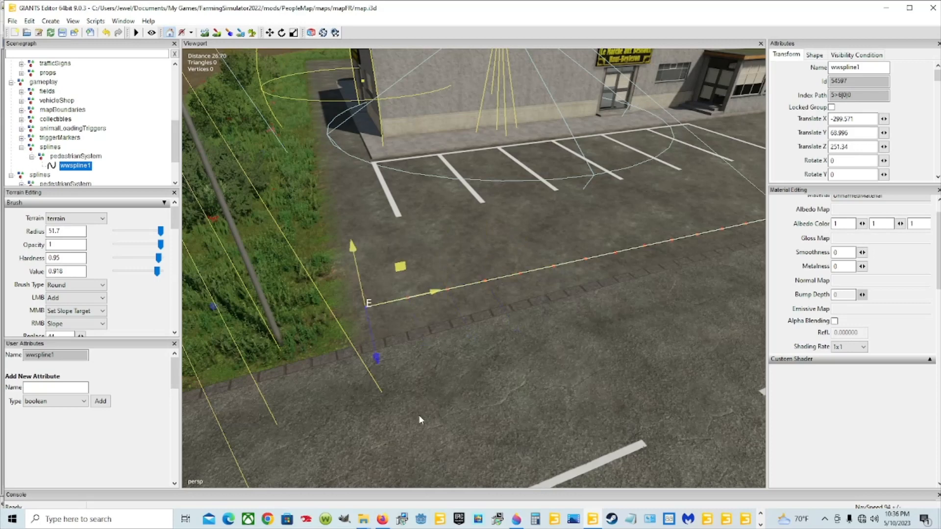
Step: Turn wwspline1 around the lot's corner by placing its end points with Interactive Placement alongside the grass verge, heading towards the shop
key(ctrl+b)
click(363, 256)
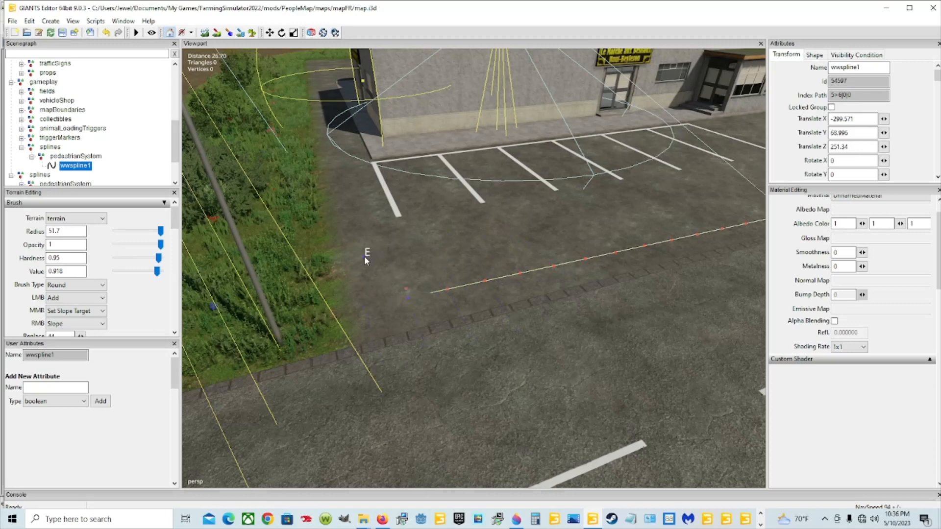
click(375, 245)
key(ctrl+b)
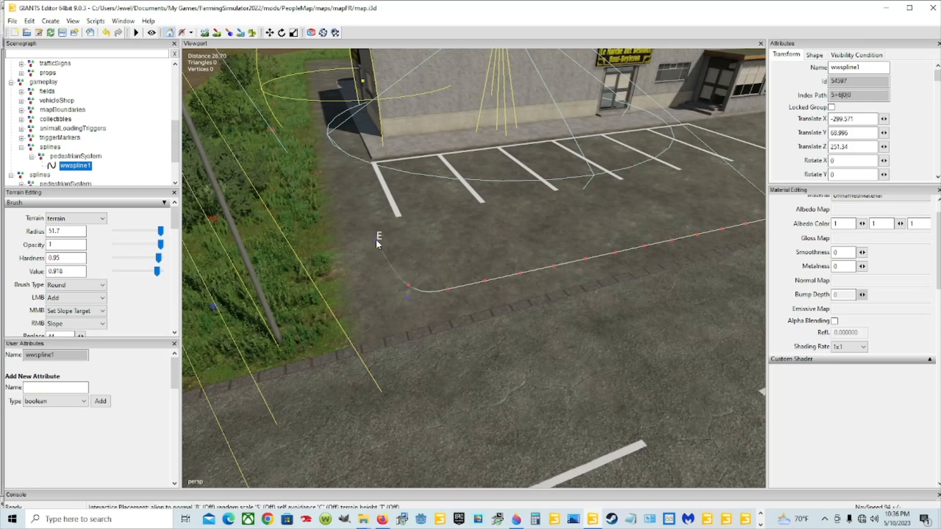
click(377, 240)
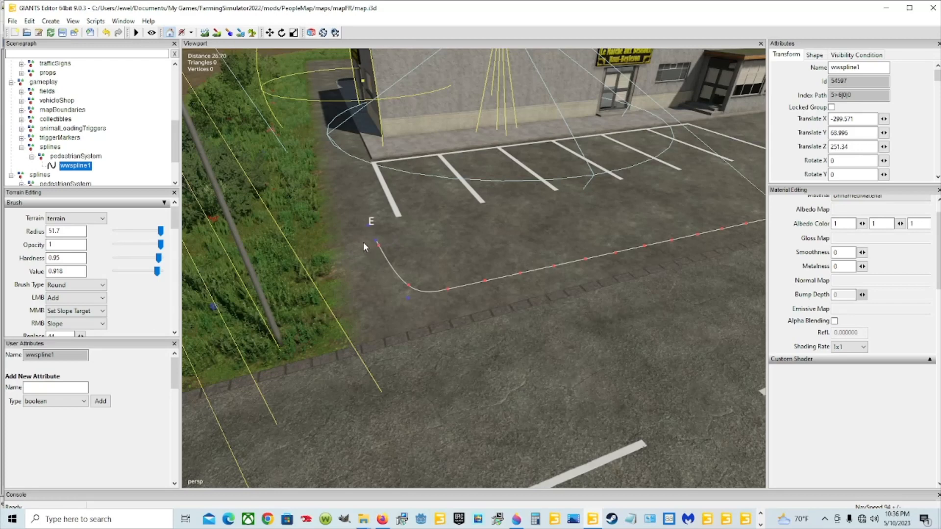
key(ctrl+b)
Step: Extend the end of wwspline1 with control points along the verge towards the shop's side wall
key(Insert)
key(Insert)
key(Insert)
key(Insert)
key(Insert)
key(Insert)
key(Insert)
key(Insert)
key(Insert)
click(341, 131)
alt+drag(391, 361, 621, 306)
scroll(559, 318, down, 5)
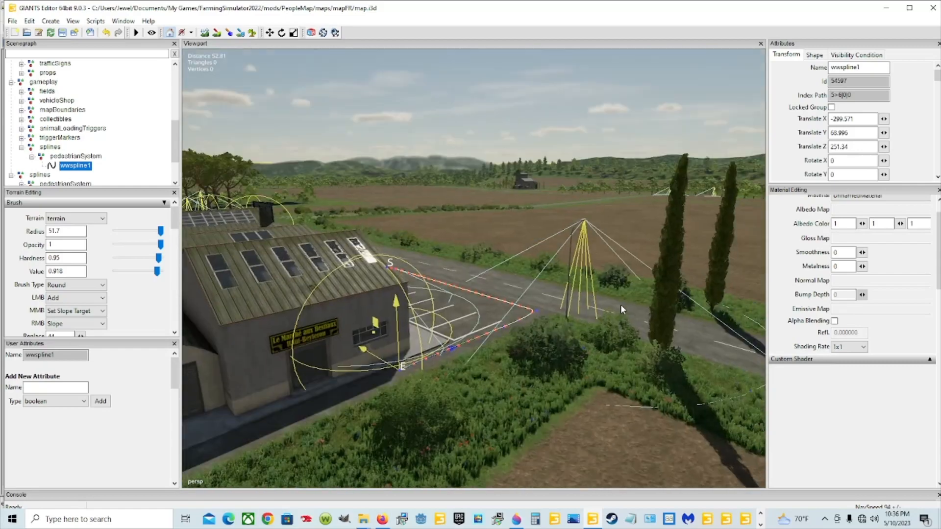
Step: Place the end of wwspline1 on the lane beside the shop's side wall and add control points past the side door
alt+drag(545, 364, 426, 362)
scroll(510, 376, up, 5)
scroll(398, 363, down, 5)
scroll(458, 381, up, 5)
scroll(457, 381, up, 4)
click(439, 349)
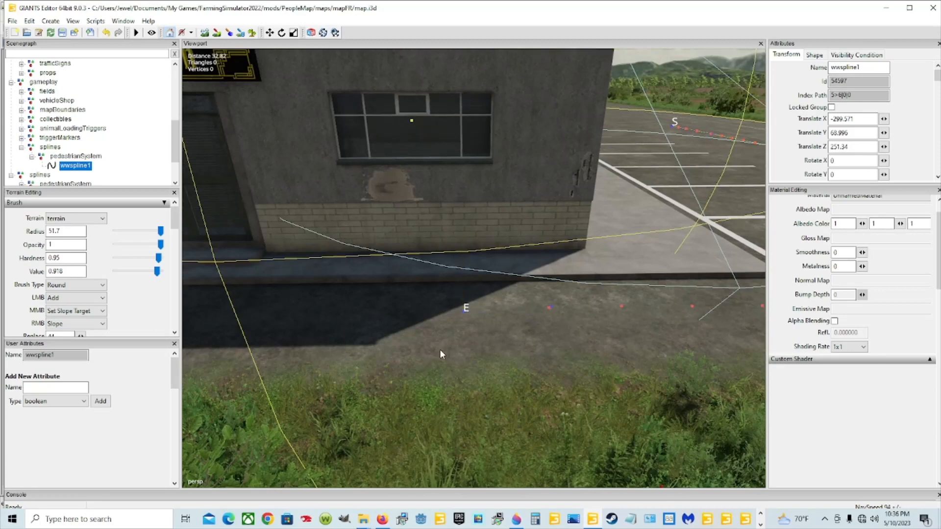
key(ctrl+b)
click(452, 309)
click(202, 313)
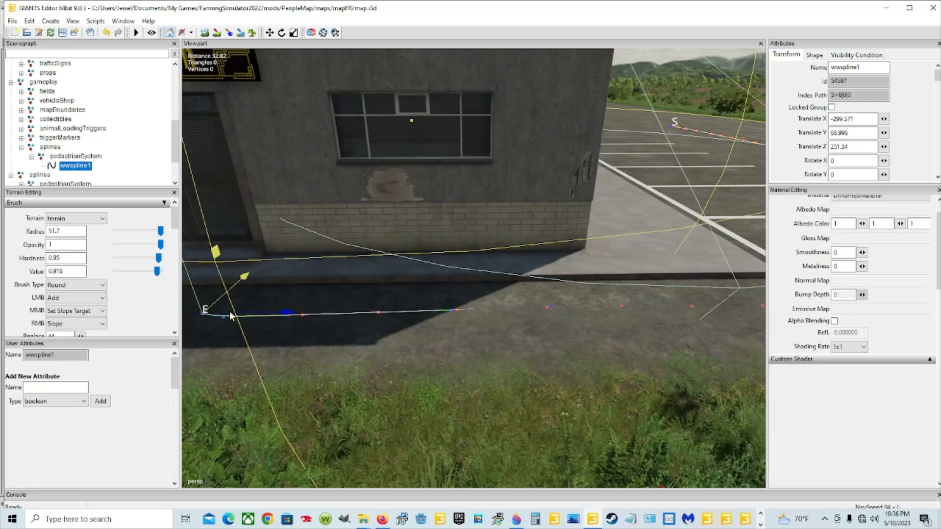
scroll(332, 329, down, 3)
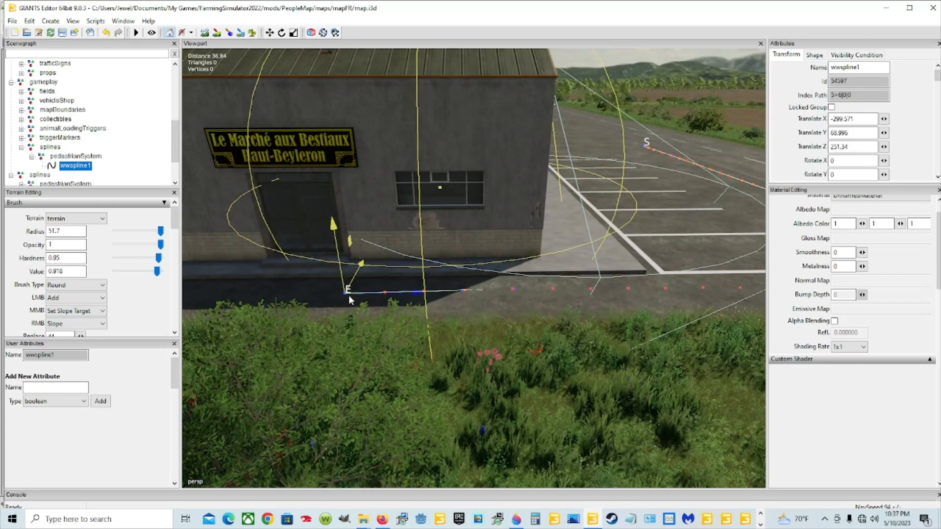
key(Insert)
key(Insert)
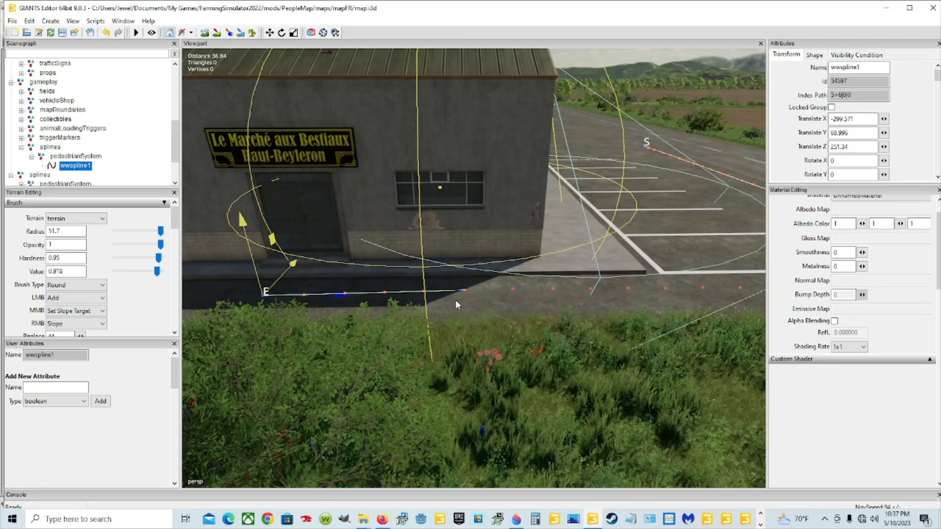
Step: Examine how the control points of wwspline1 run along the lane beside the shop's side wall
scroll(455, 304, up, 2)
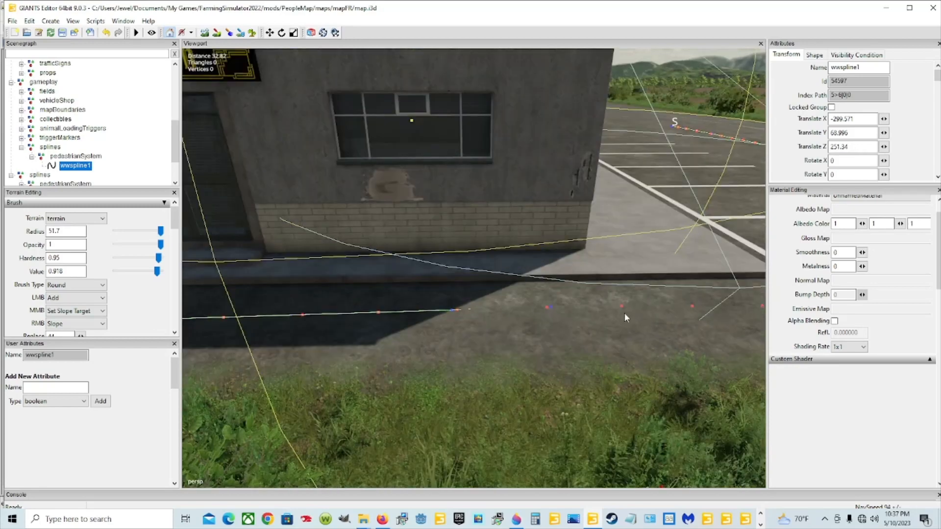
scroll(488, 313, down, 2)
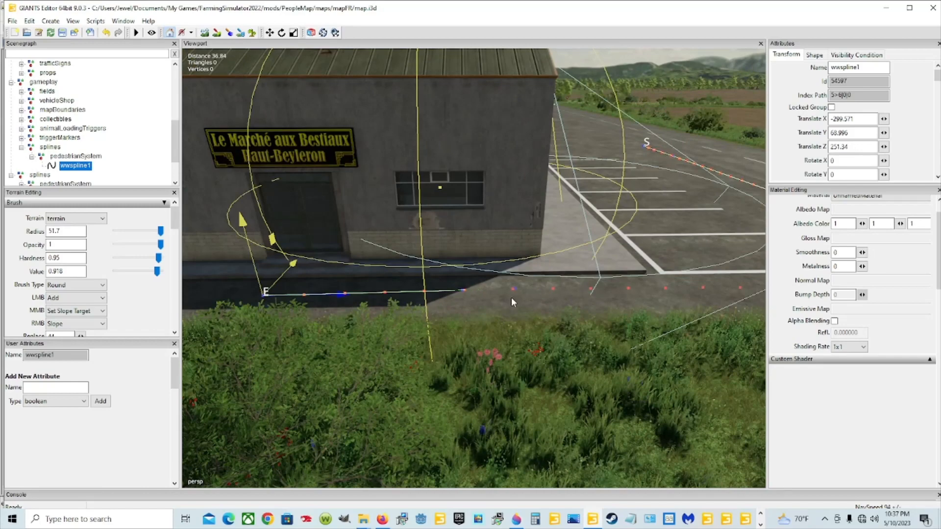
scroll(515, 295, down, 2)
scroll(546, 291, up, 2)
alt+drag(483, 297, 483, 324)
scroll(515, 296, up, 5)
scroll(488, 270, down, 4)
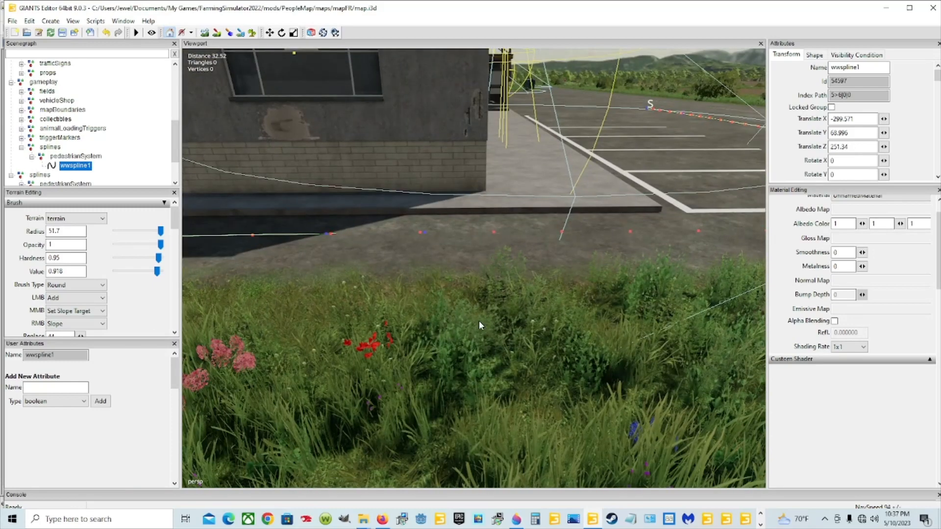
scroll(386, 267, down, 2)
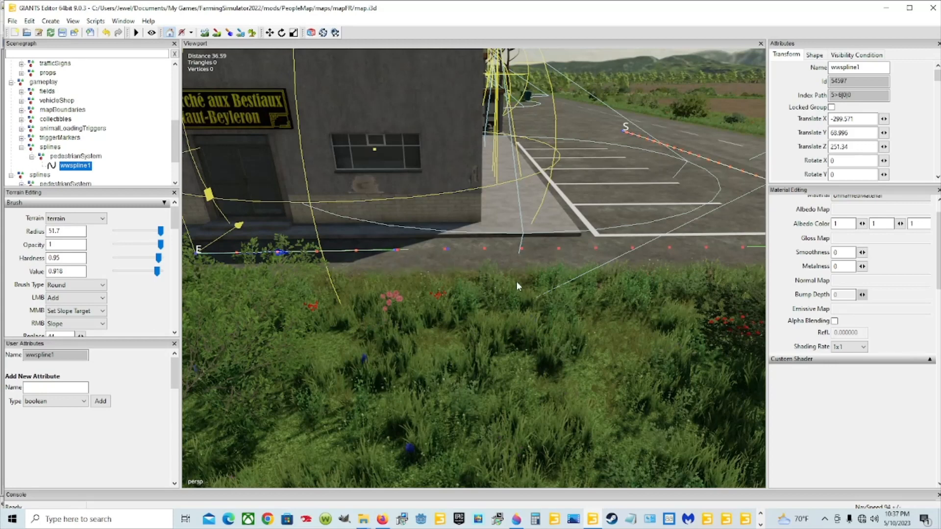
Step: Delete the control points of wwspline1 from the end back to just after the turn beside the last parking bay
key(Delete)
key(Delete)
key(Delete)
key(Delete)
key(Delete)
key(Delete)
key(Delete)
key(Delete)
key(Delete)
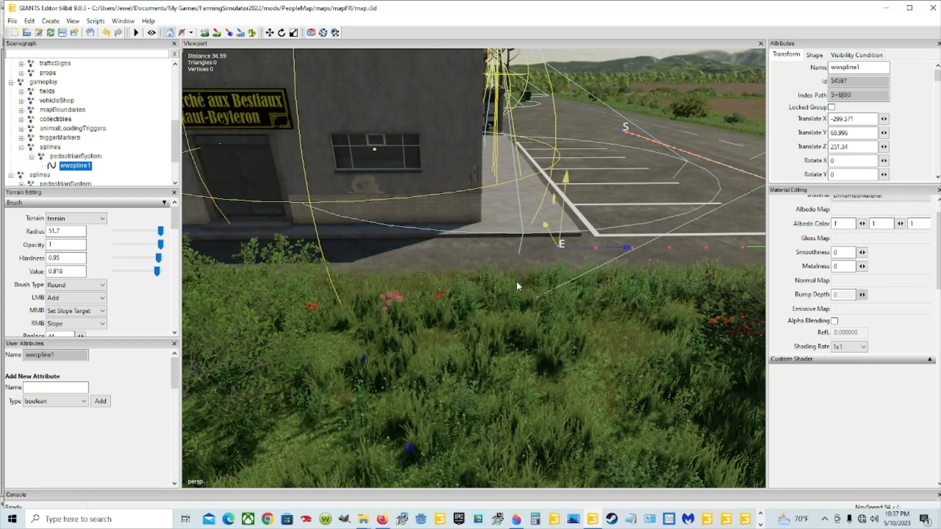
key(Delete)
key(Delete)
key(Delete)
mouse_move(515, 286)
alt+mouse_down()
mouse_move(546, 304)
mouse_move(602, 286)
mouse_move(495, 305)
alt+mouse_up()
scroll(596, 286, up, 2)
scroll(594, 284, up, 3)
key(Delete)
key(Delete)
key(Delete)
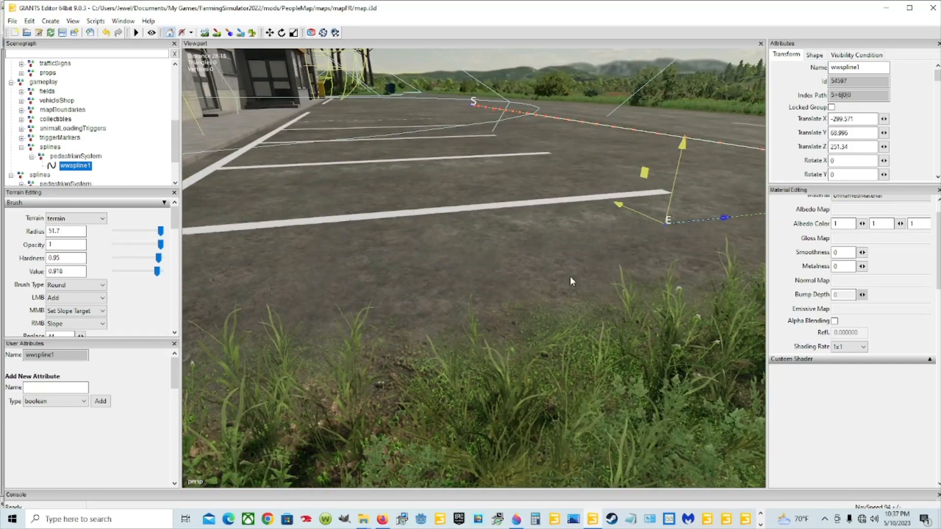
key(Delete)
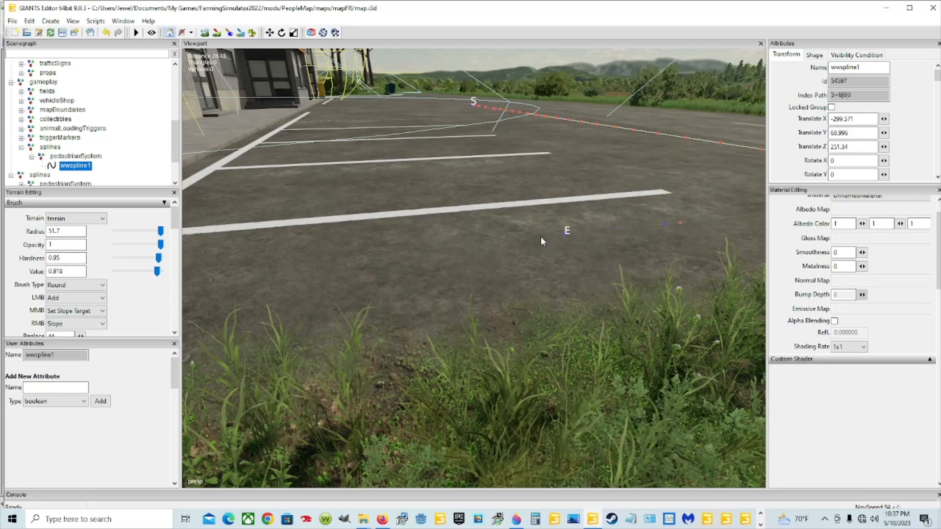
Step: Add new control points after the turn and place the end of wwspline1 at the building-side corner of the last parking bay
key(ctrl+b)
key(Insert)
key(Insert)
key(ctrl+b)
key(f)
key(ctrl+b)
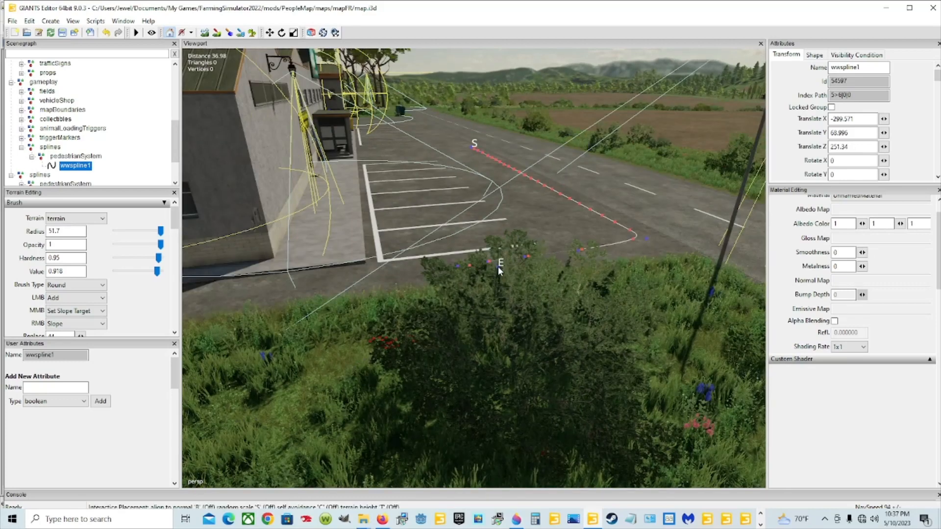
click(396, 270)
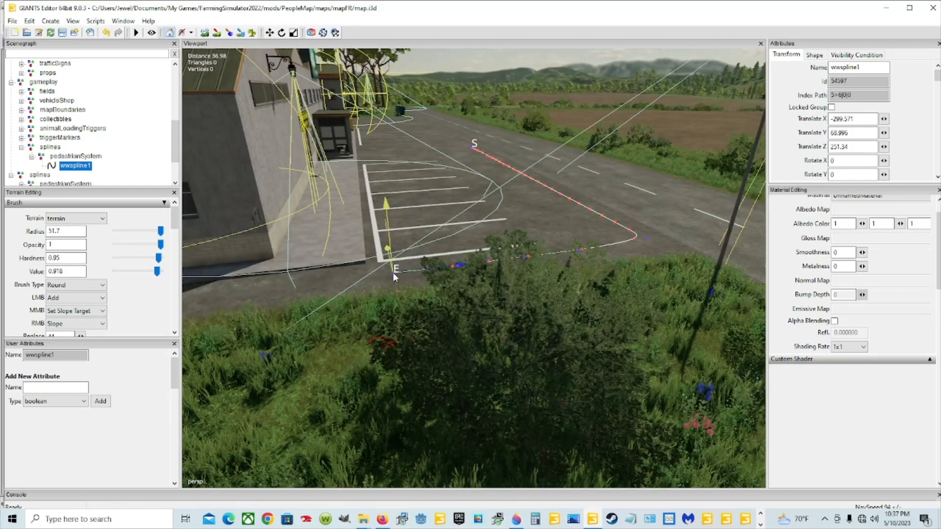
Step: Add control points to wwspline1 and place them along the lane from the last parking bay to the shop's corner
alt+drag(437, 301, 353, 289)
scroll(340, 268, up, 3)
key(f)
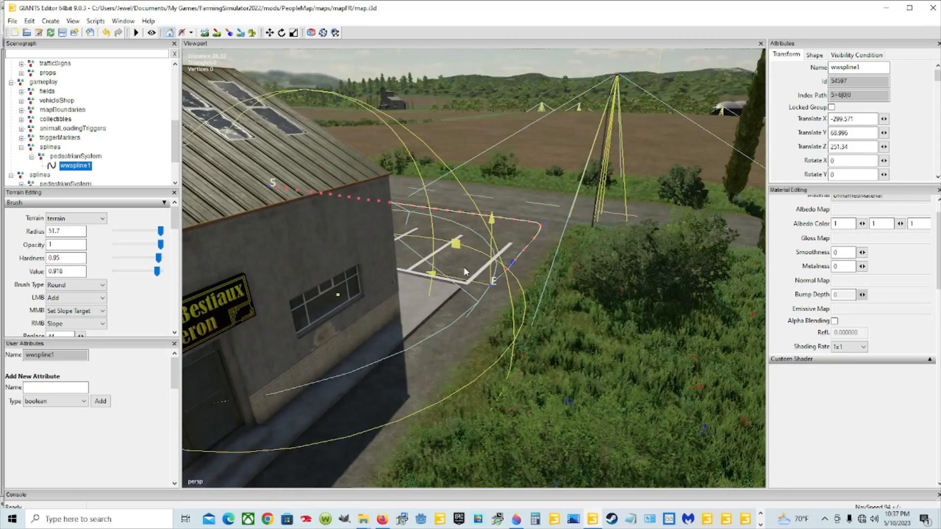
key(Insert)
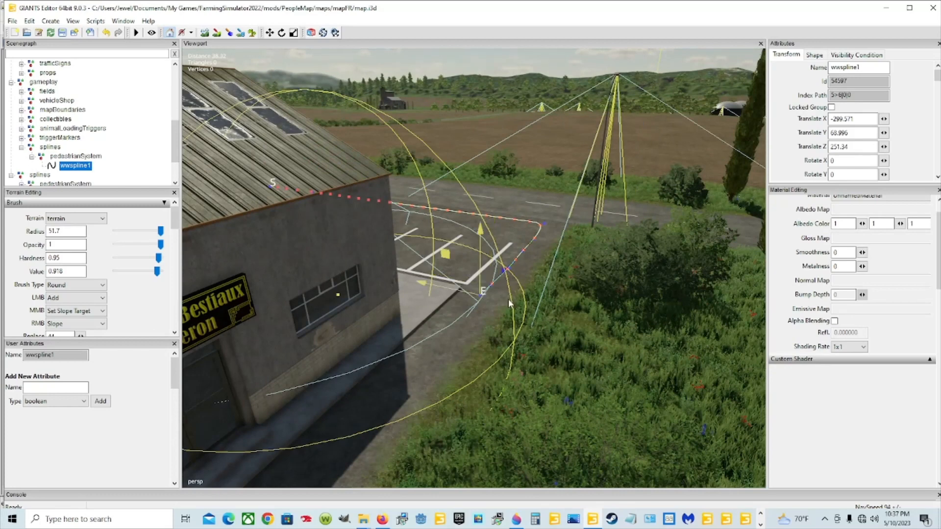
click(468, 322)
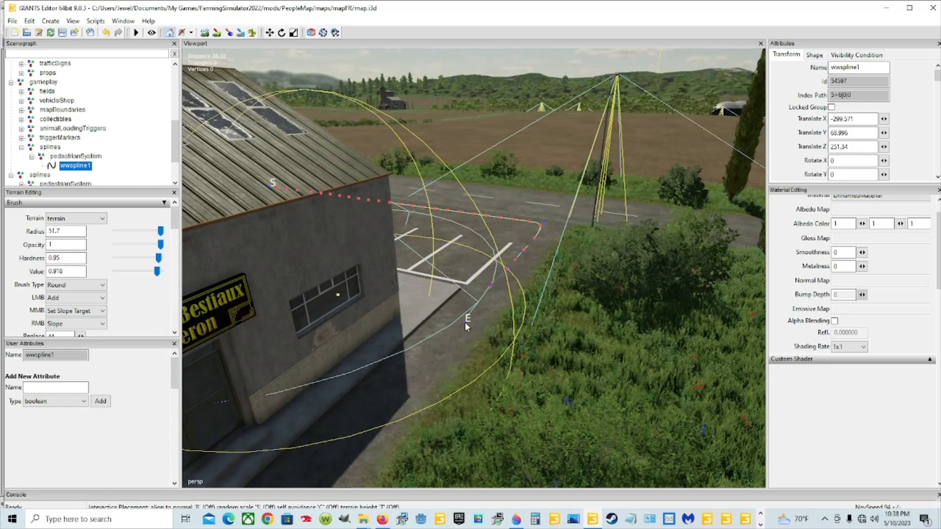
click(465, 326)
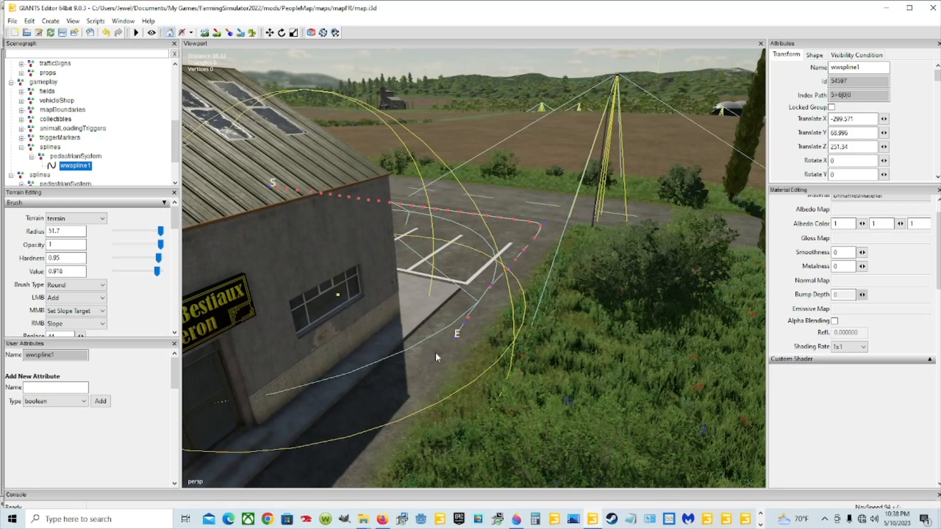
click(430, 366)
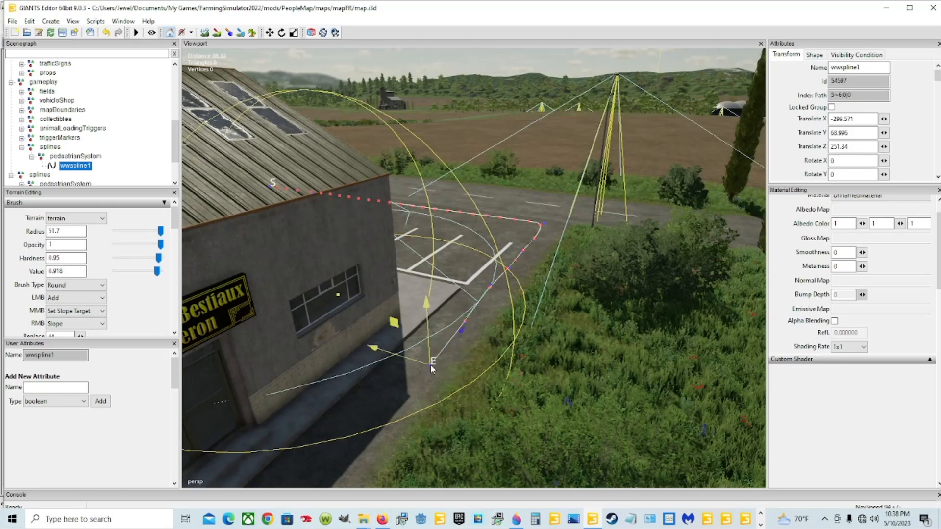
Step: Continue wwspline1 down the lane beside the shop's side wall, placing each new end point with Interactive Placement
key(Insert)
key(ctrl+b)
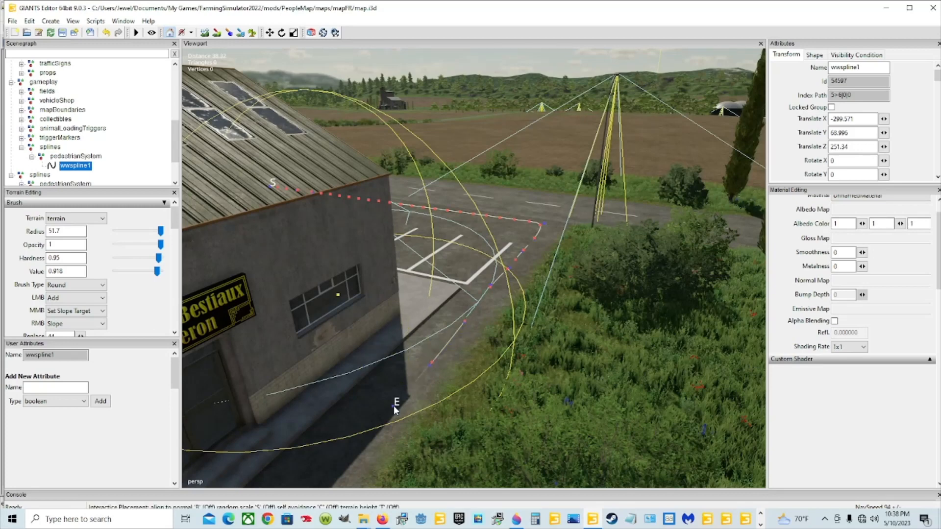
click(393, 406)
key(Insert)
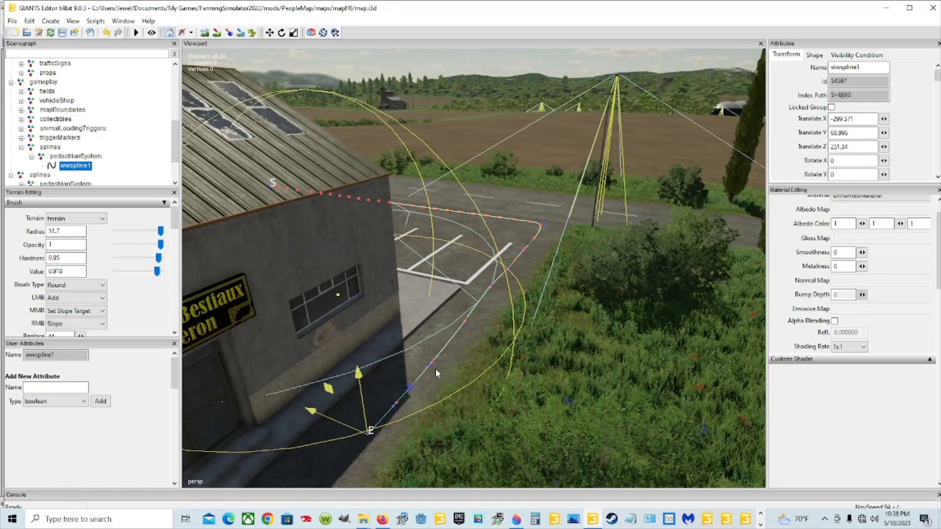
key(ctrl+b)
click(356, 457)
key(Insert)
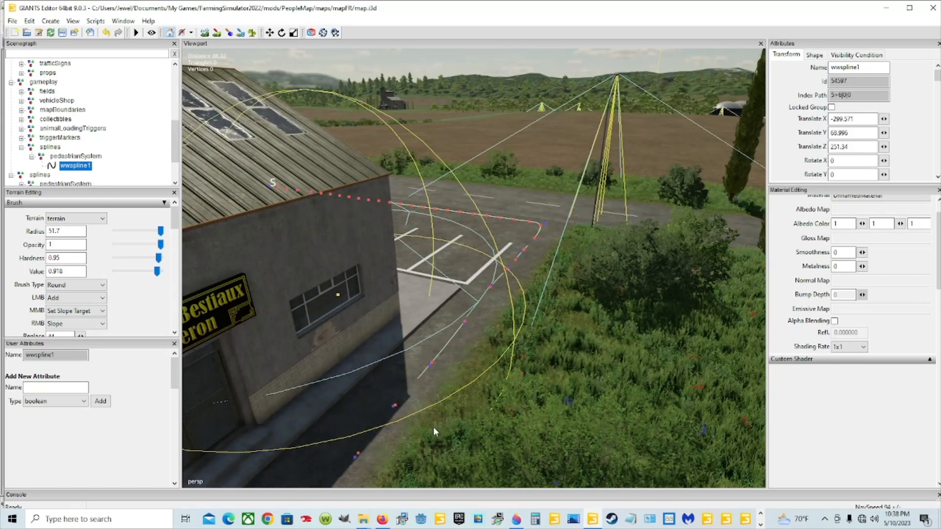
click(316, 484)
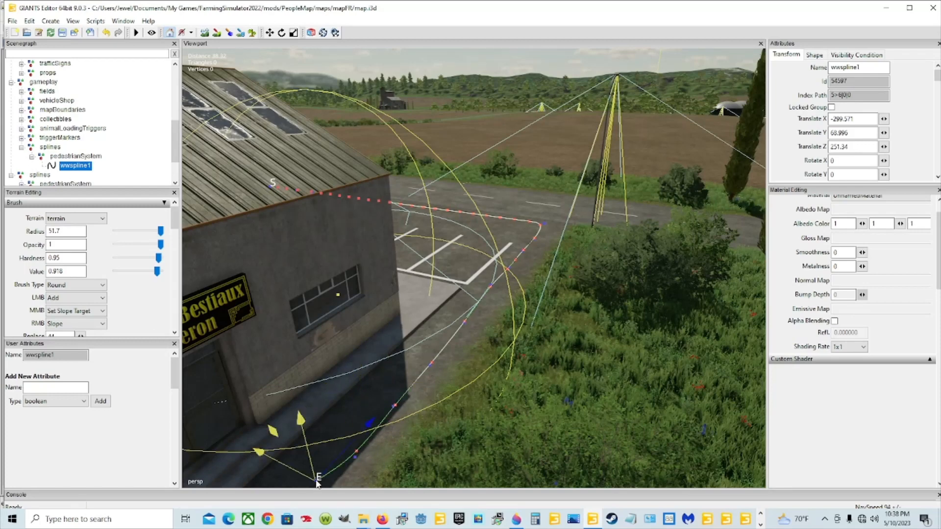
Step: Straighten the end of wwspline1 by repositioning its end point at the grass edge opposite the shop's side door
scroll(437, 422, down, 3)
scroll(470, 350, up, 3)
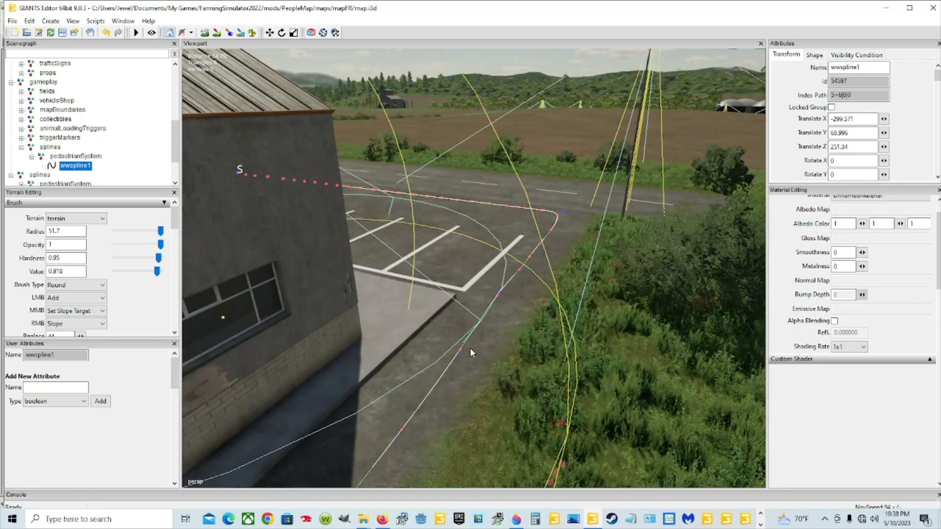
scroll(469, 348, up, 2)
alt+drag(469, 348, 487, 375)
scroll(447, 382, up, 1)
scroll(453, 350, down, 1)
scroll(543, 351, down, 2)
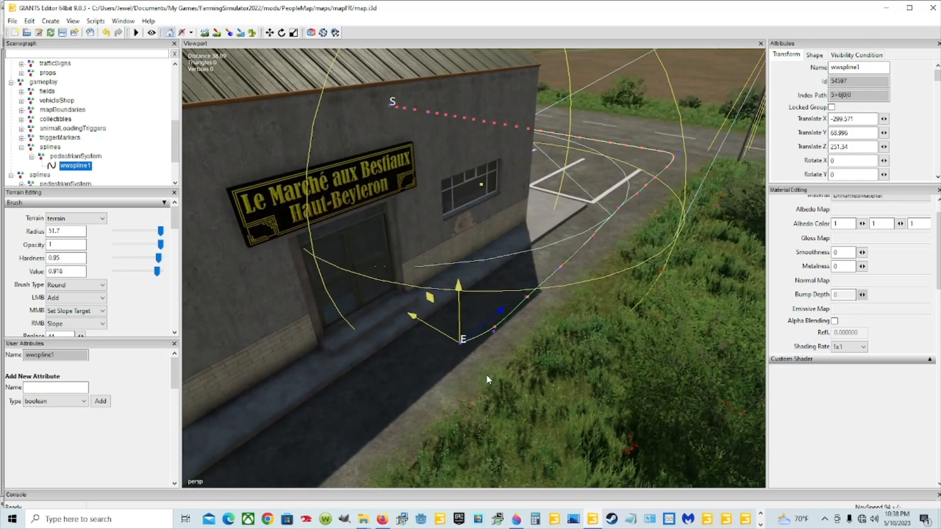
click(466, 371)
click(444, 363)
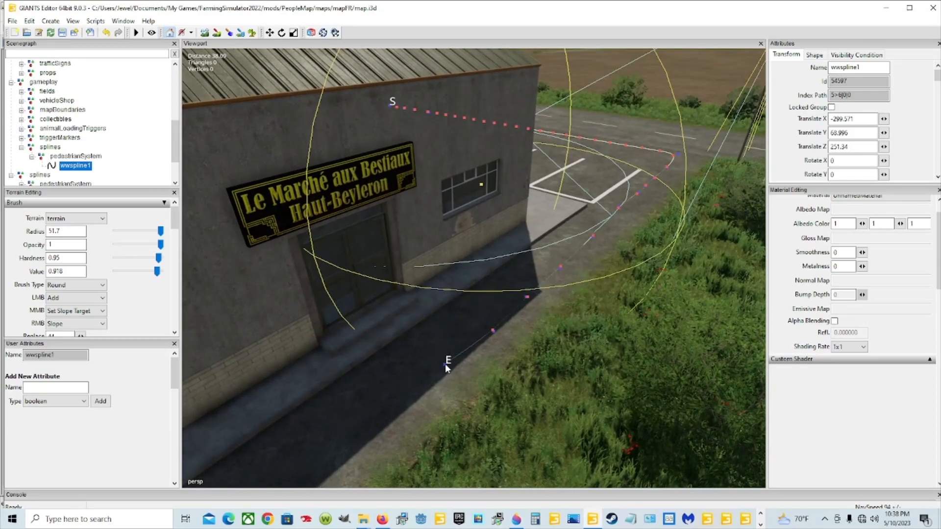
click(437, 375)
click(428, 394)
click(416, 400)
click(430, 398)
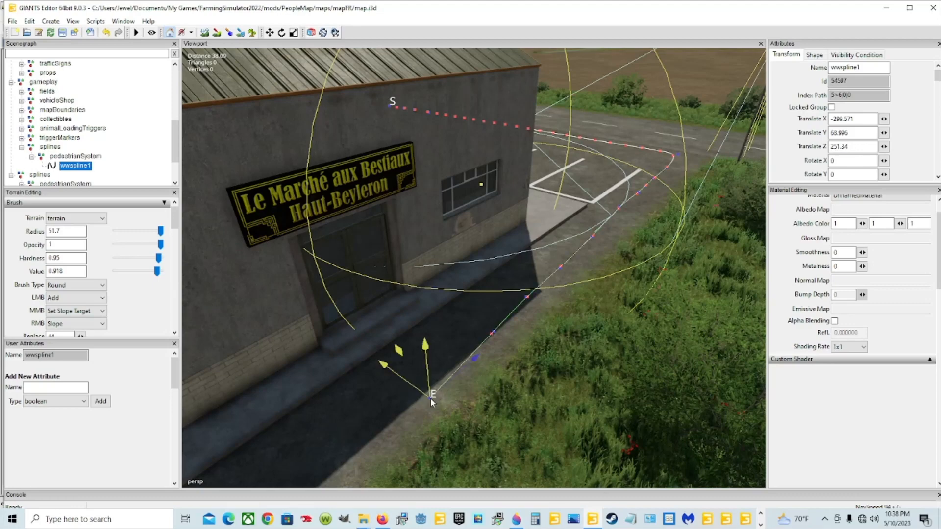
Step: Save the map and rename wwspline1 to spline1
scroll(603, 366, up, 3)
scroll(421, 366, down, 4)
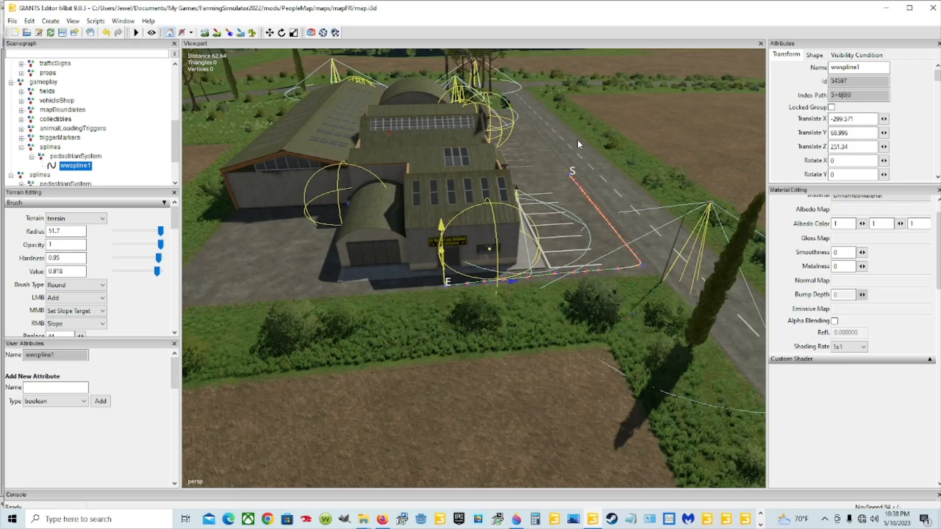
click(62, 32)
click(839, 67)
key(BackSpace)
key(BackSpace)
key(Return)
click(125, 160)
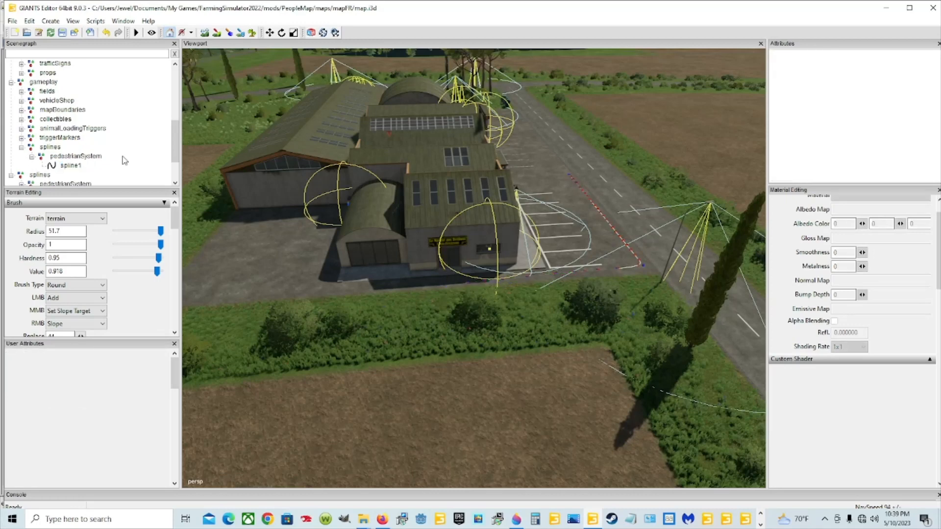
Step: Select spline1, switch to Notepad++ and copy the density value 0.25 of node 41698 in the original map.i3d
click(76, 166)
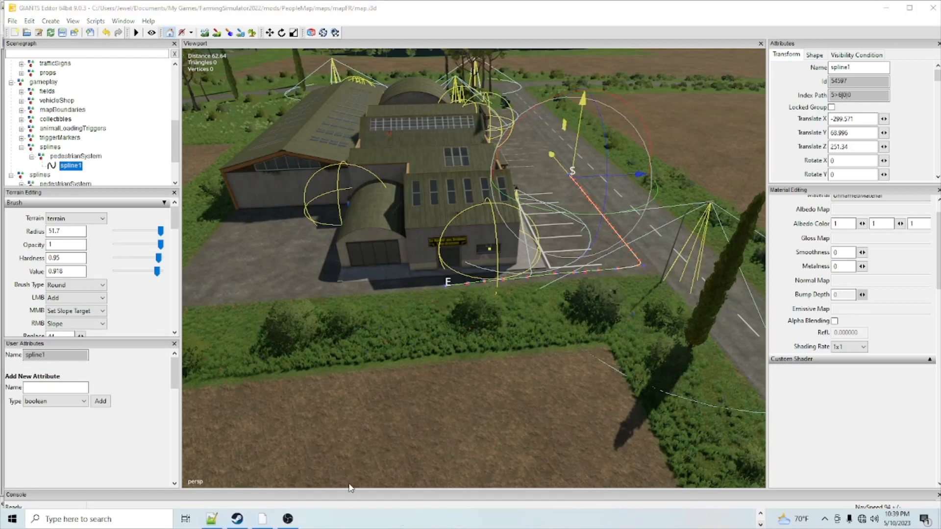
click(212, 521)
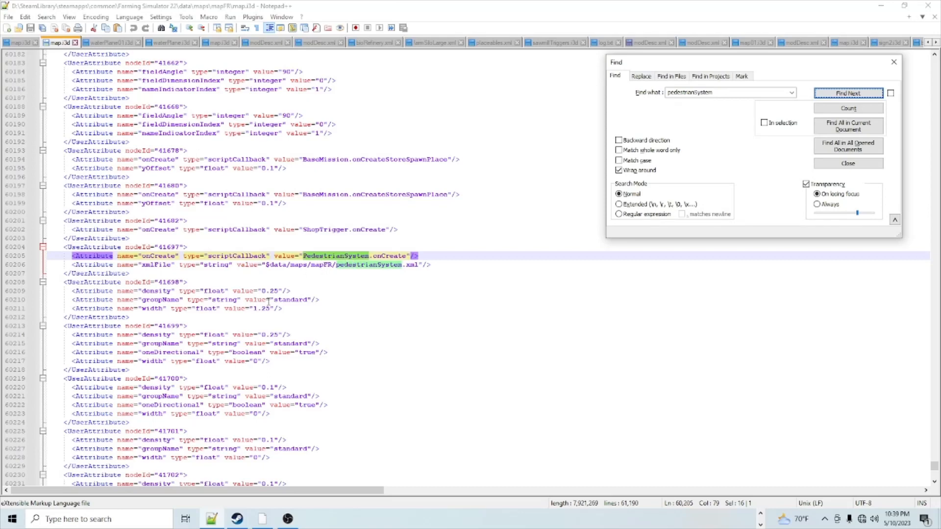
scroll(250, 301, down, 1)
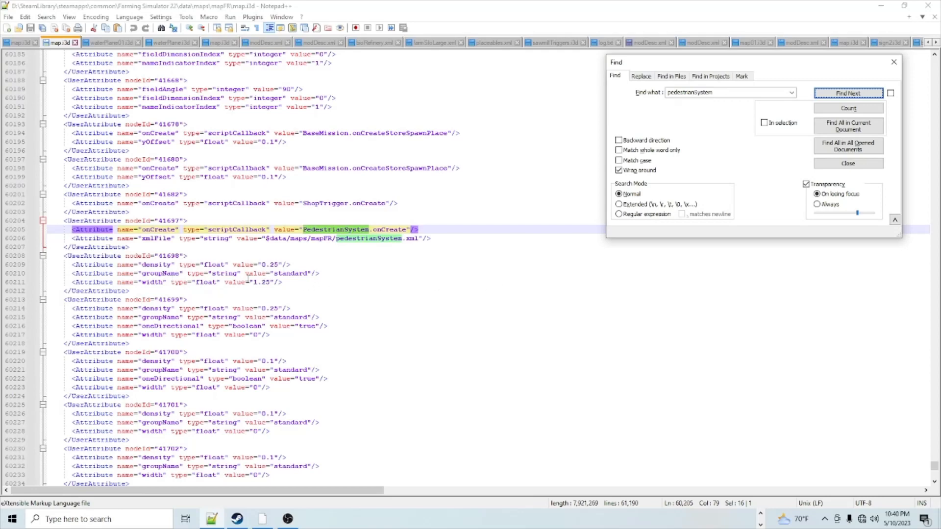
drag(262, 264, 280, 267)
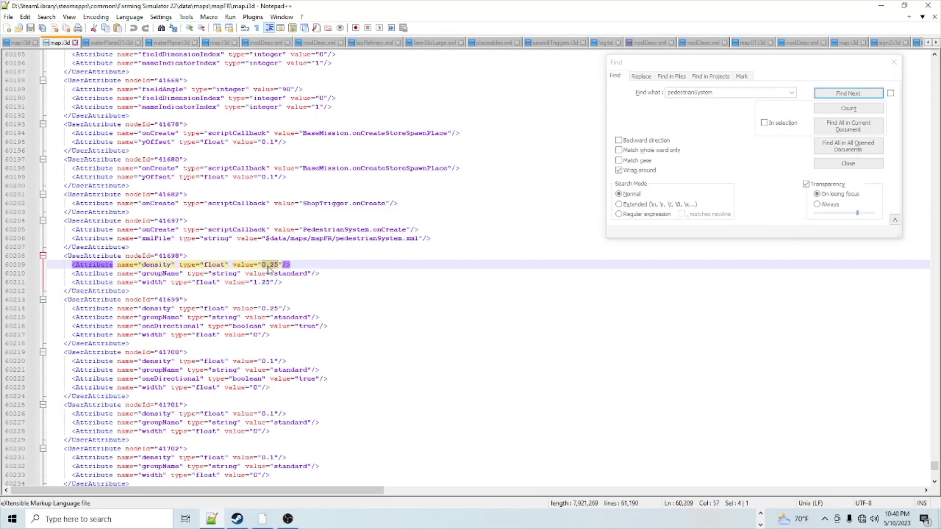
right_click(270, 268)
click(323, 291)
Step: Switch back to GIANTS Editor and add a float user attribute named density with value 0.25 to spline1
click(761, 523)
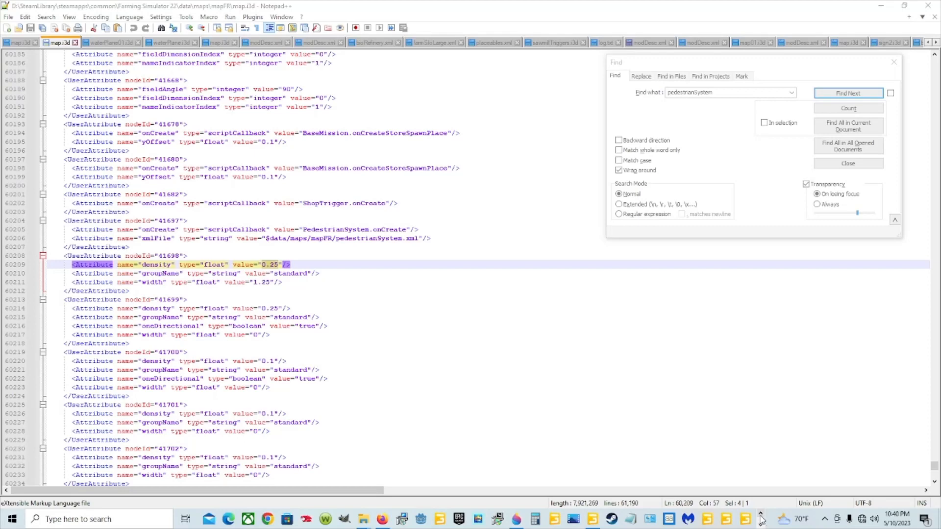
click(594, 518)
click(61, 401)
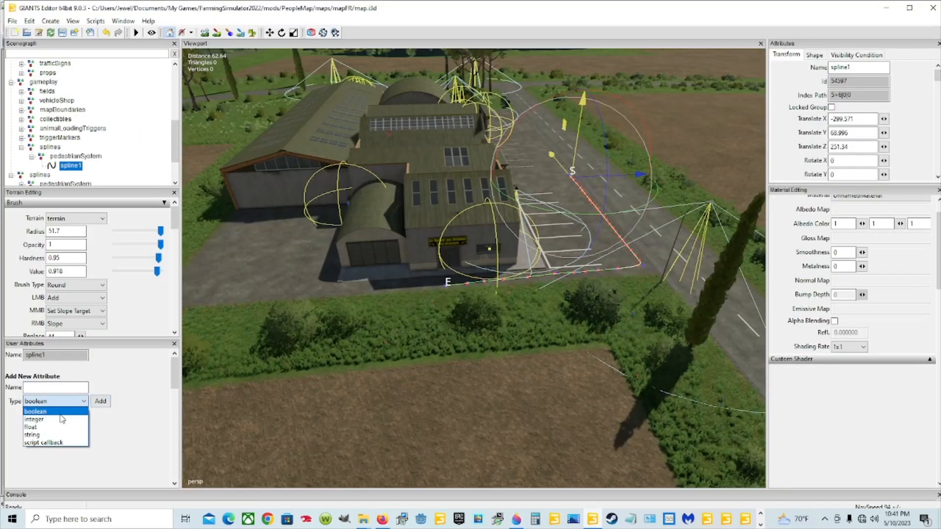
click(42, 422)
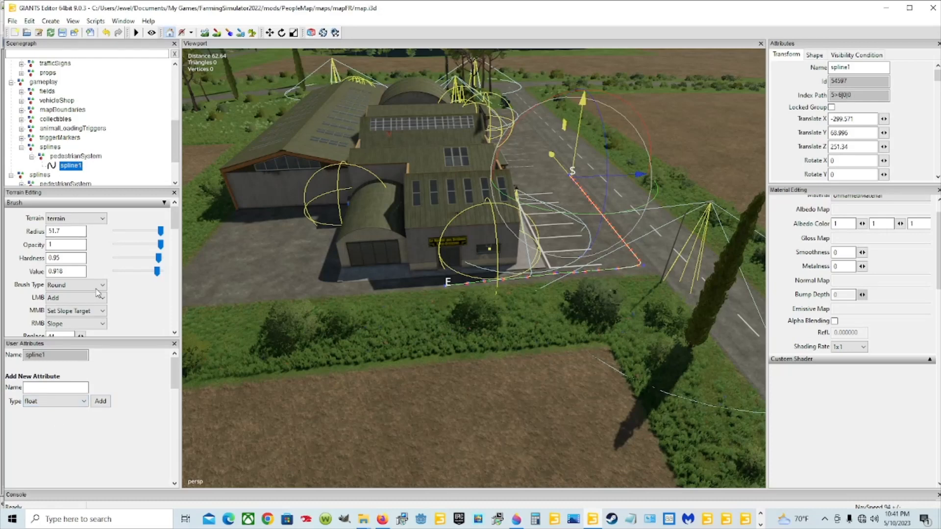
click(65, 389)
text(density)
click(100, 401)
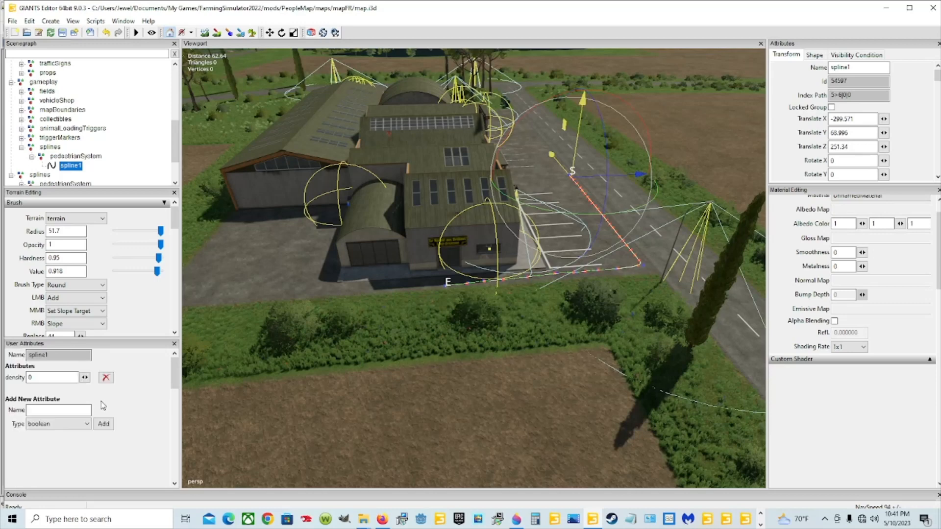
double_click(30, 377)
right_click(29, 377)
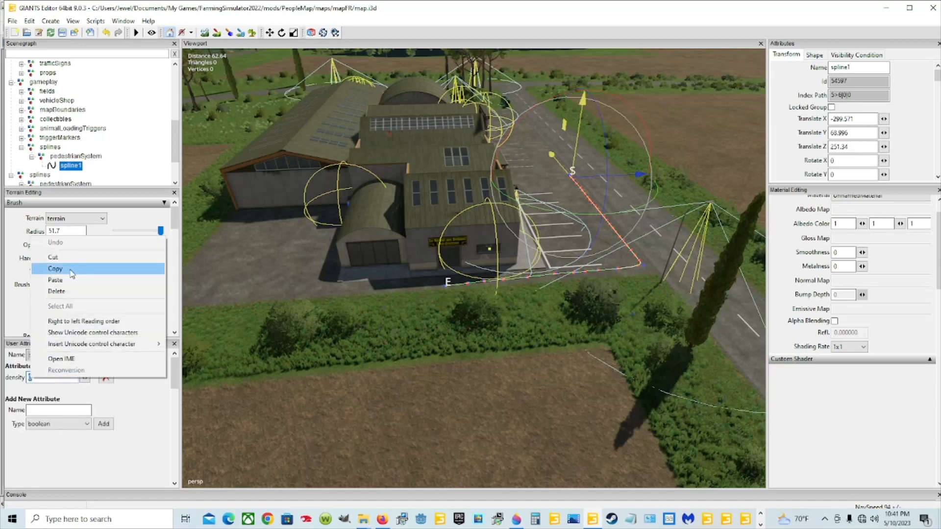
click(56, 280)
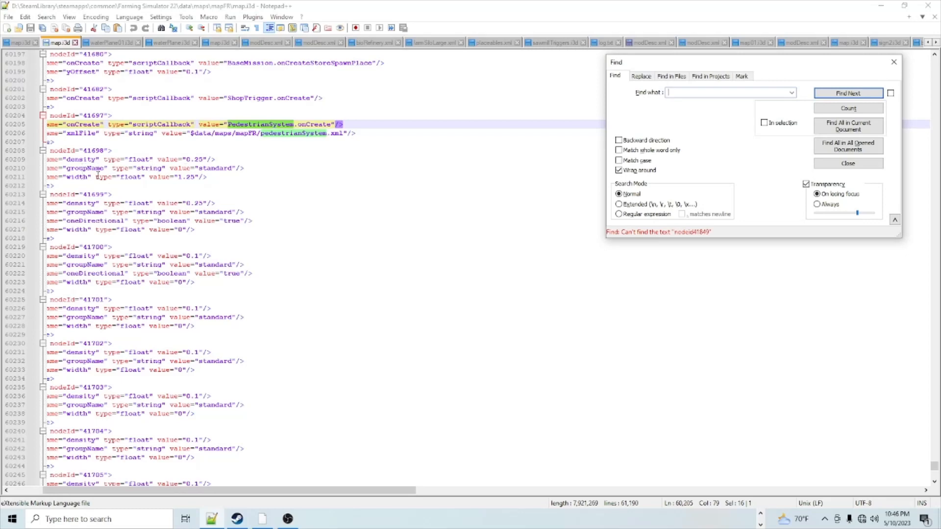
Step: Copy the groupName value "standard" of node 41698 from map.i3d in Notepad++
double_click(215, 168)
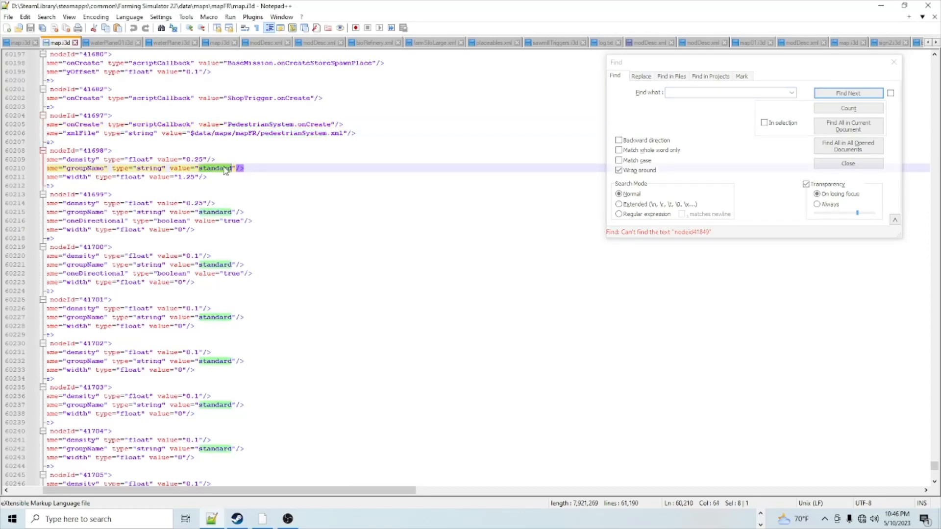
right_click(225, 170)
click(273, 185)
Step: Return to GIANTS Editor and add a string user attribute named groupName with value standard to spline1
click(760, 515)
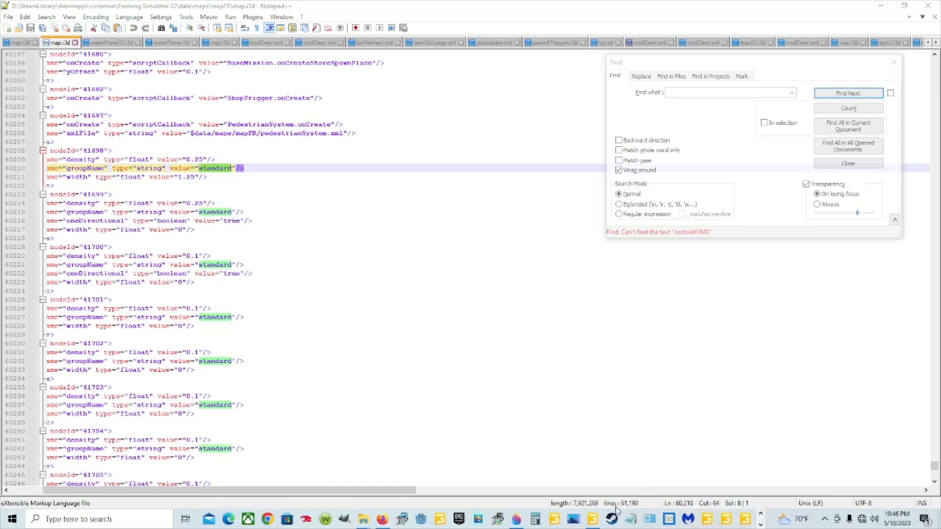
click(593, 518)
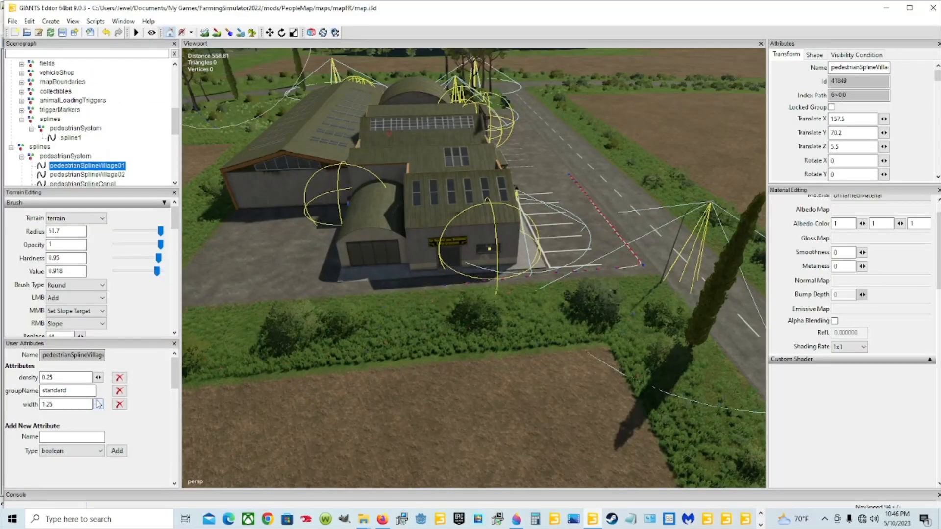
click(76, 139)
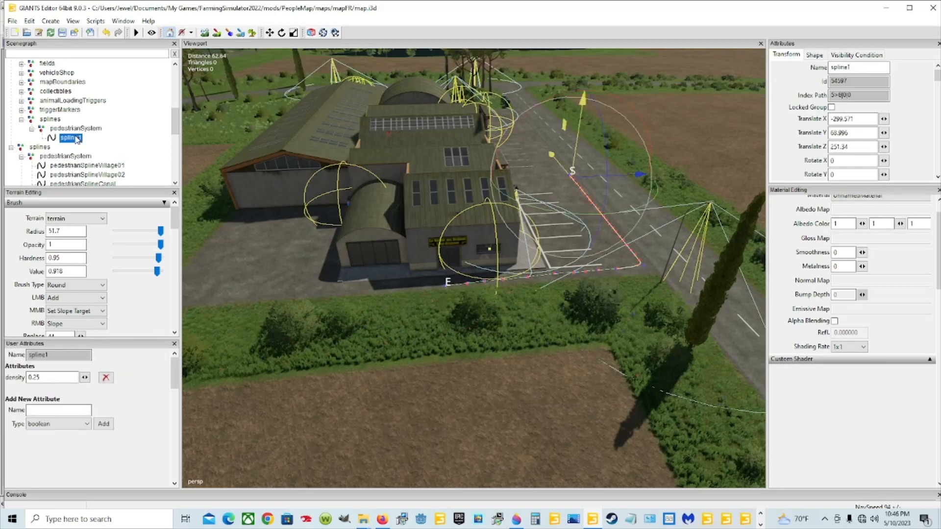
click(60, 424)
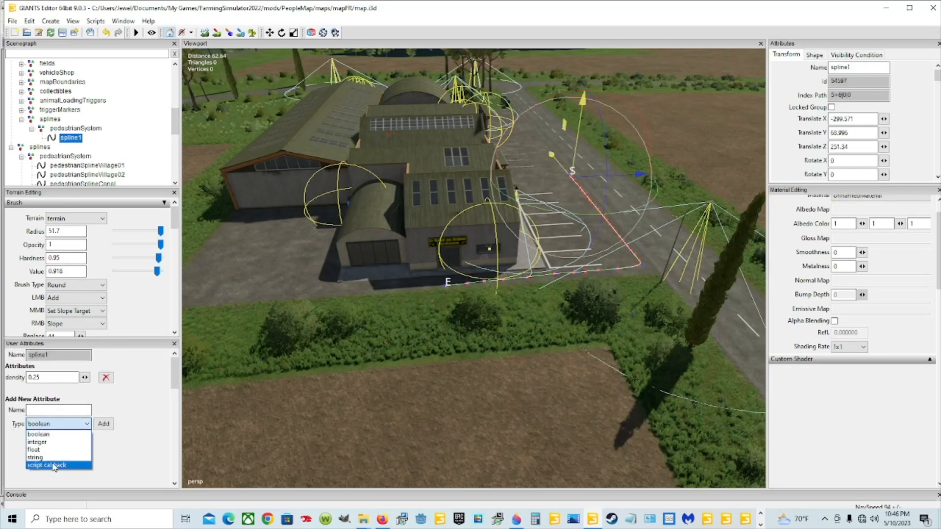
click(47, 457)
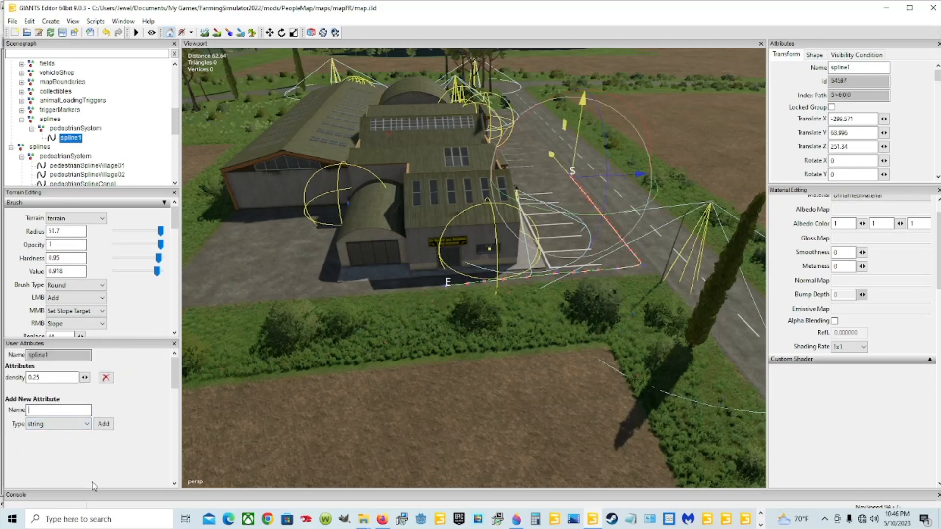
text(groupName)
click(104, 424)
right_click(66, 390)
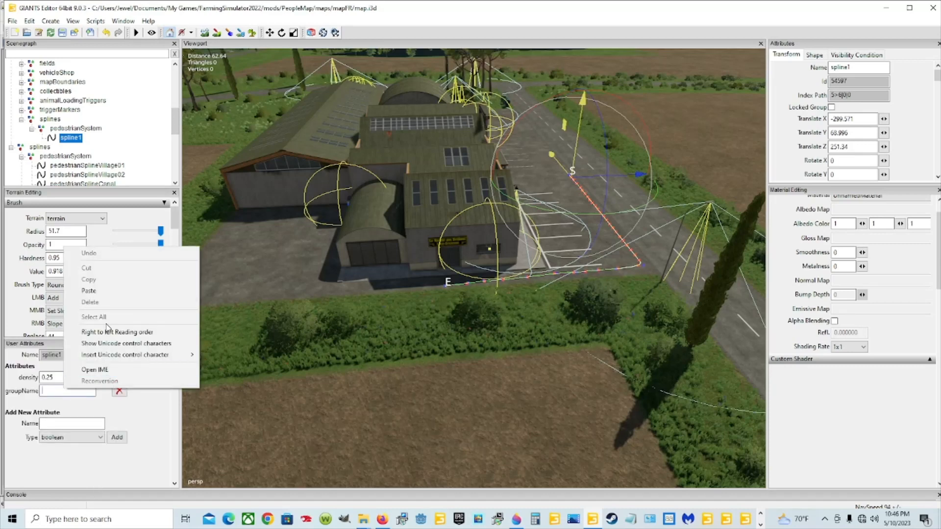
click(118, 294)
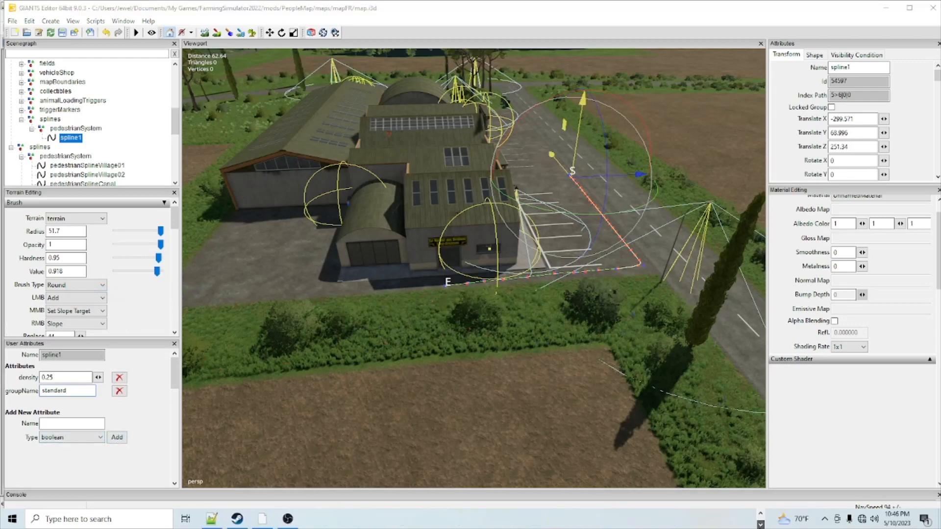
Step: Switch to Notepad++ and copy the width value 1.25 of node 41698 in map.i3d
click(211, 515)
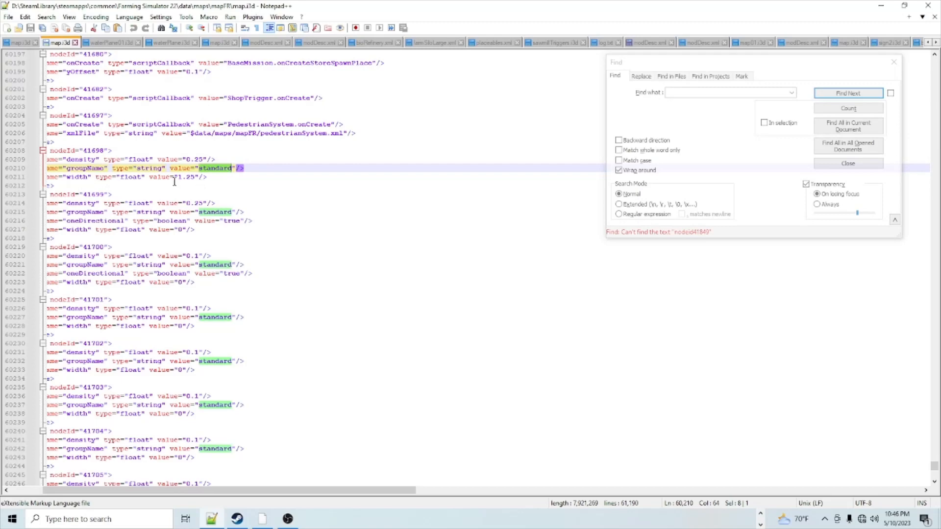
drag(178, 177, 196, 177)
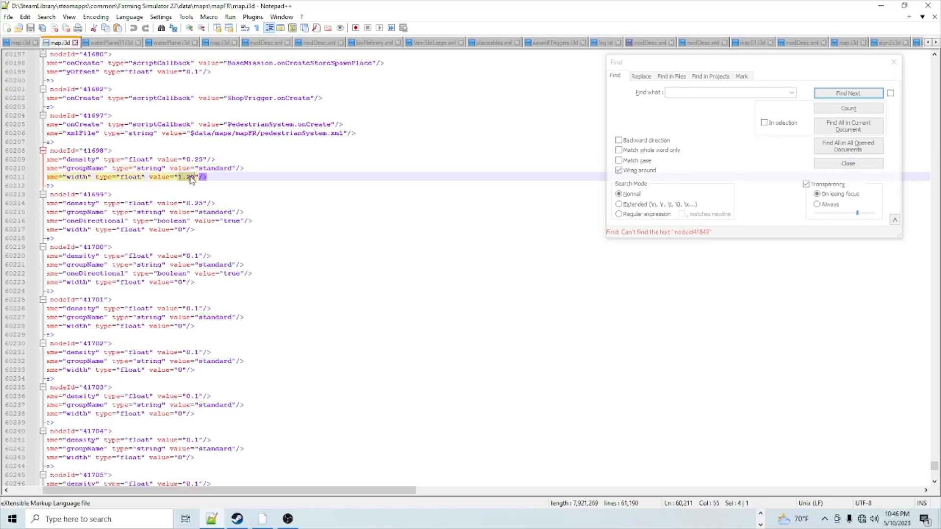
right_click(195, 176)
click(225, 194)
Step: Return to GIANTS Editor and add a float user attribute named width with value 1.25 to spline1
click(760, 515)
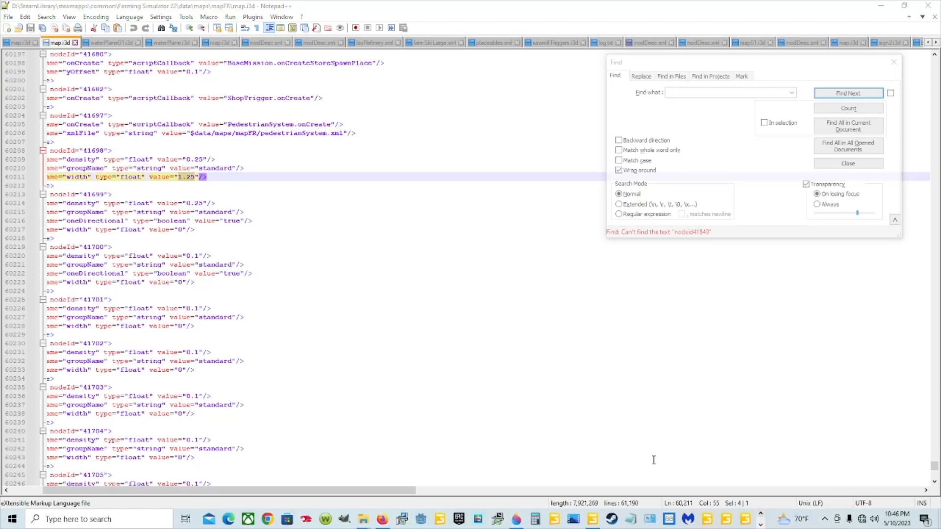
click(593, 521)
click(71, 437)
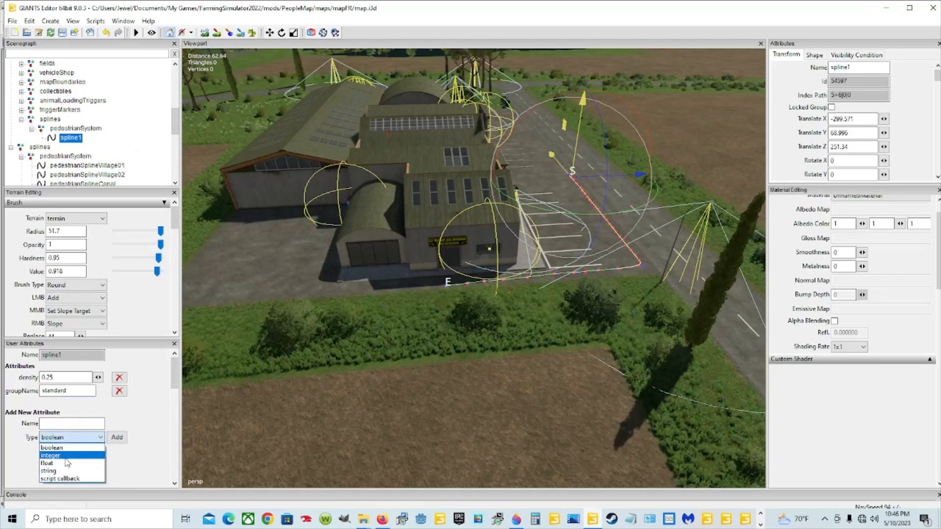
click(68, 462)
click(77, 423)
text(width)
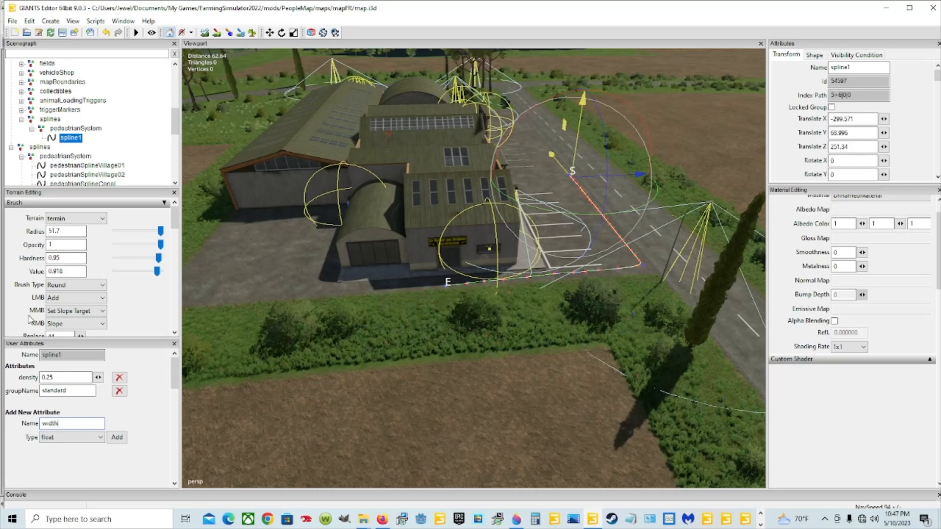
click(117, 437)
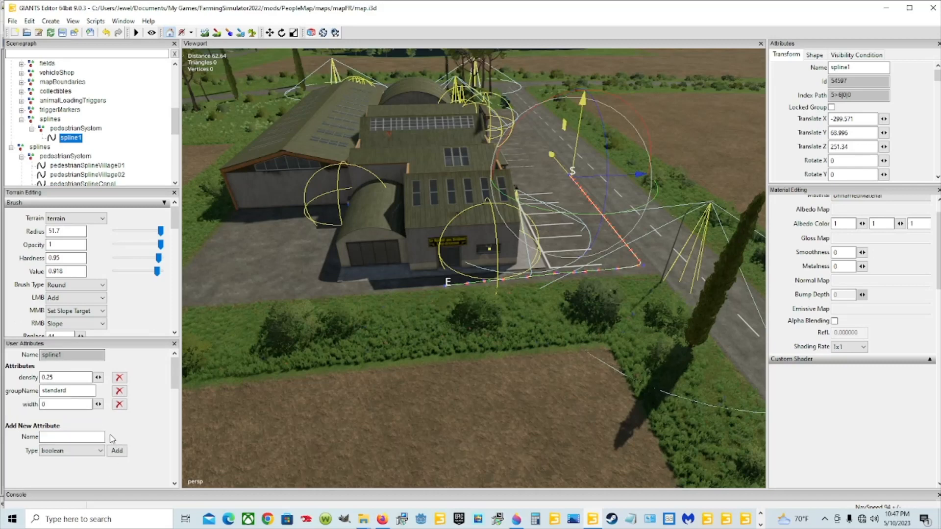
right_click(43, 404)
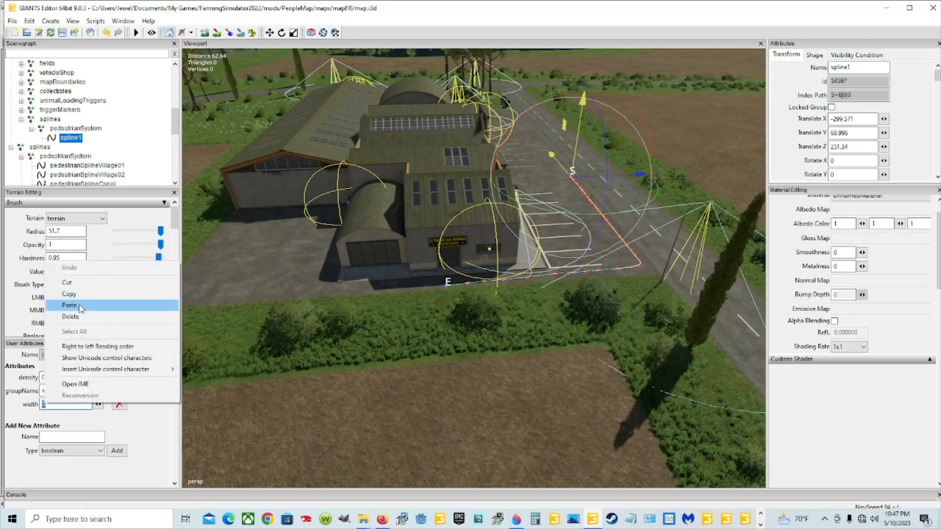
click(81, 304)
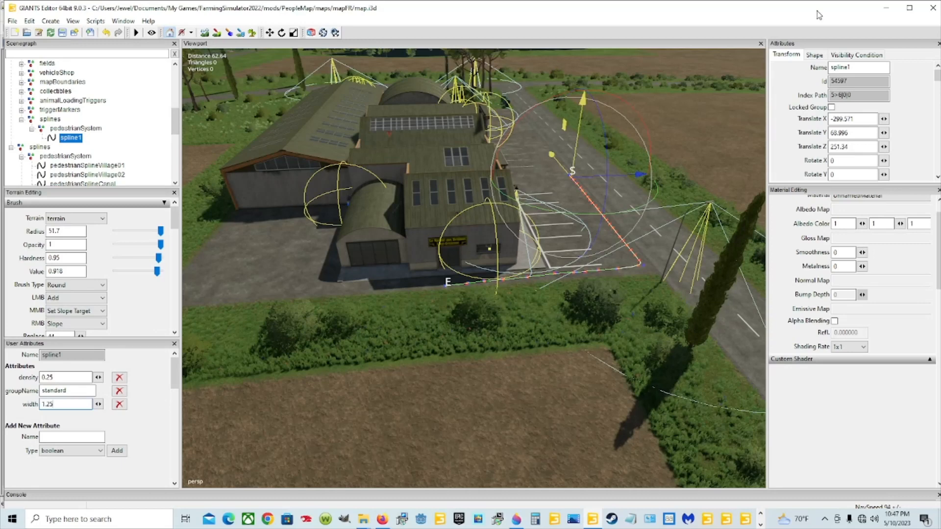
Step: Turn off the visibility of spline1
scroll(798, 127, down, 1)
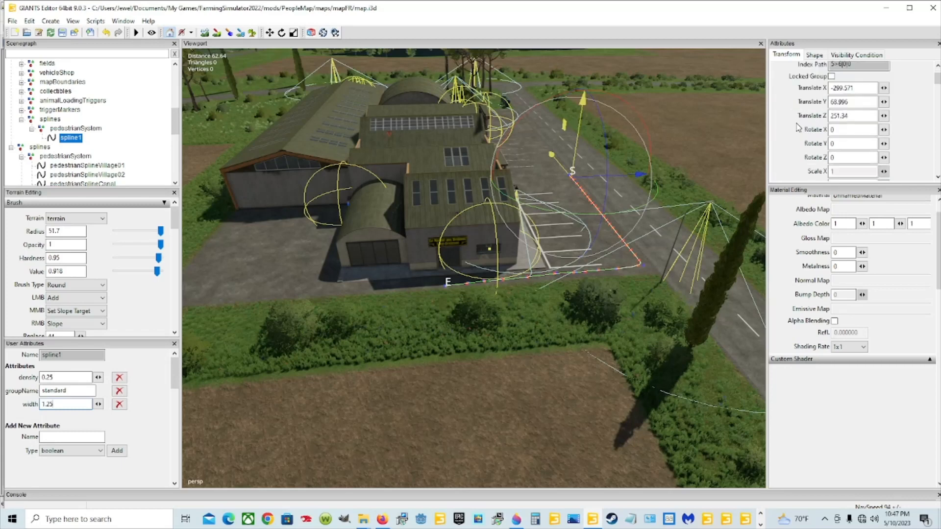
scroll(804, 133, down, 2)
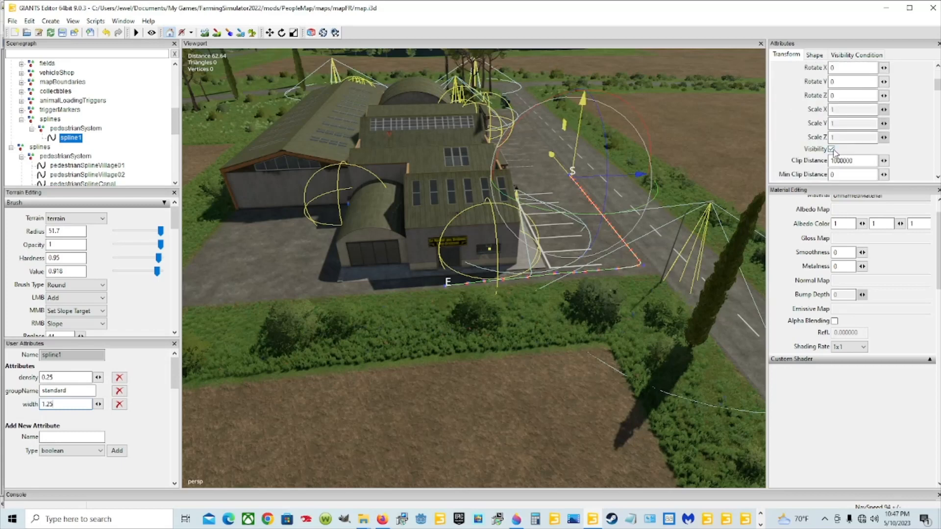
click(831, 149)
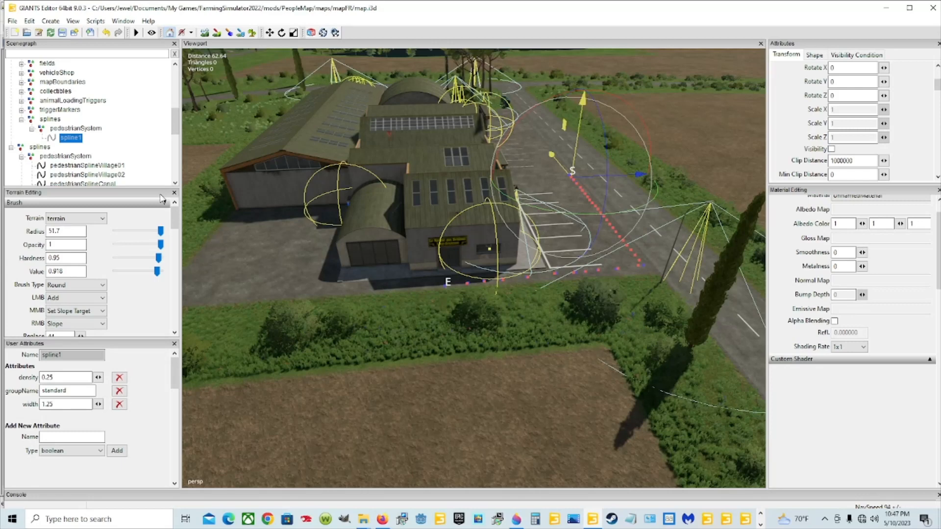
Step: Create a new spline and name it spline2
click(57, 25)
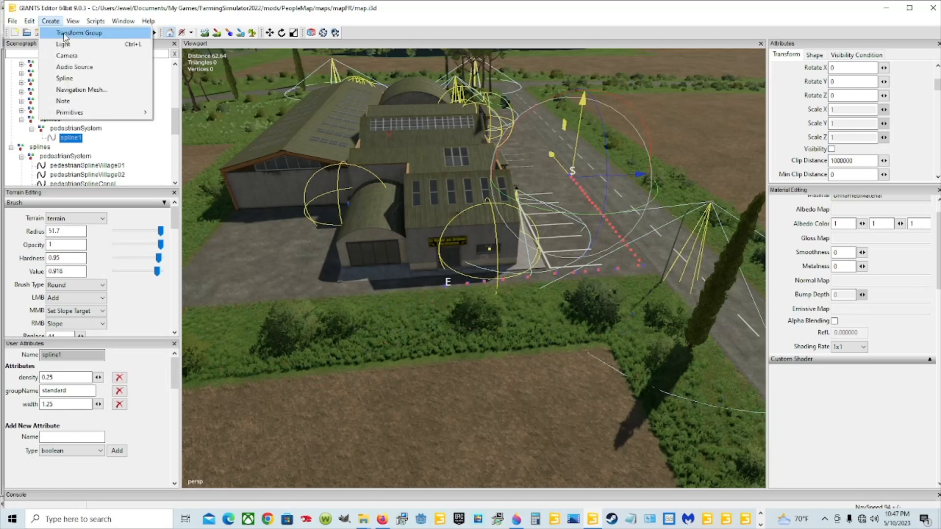
click(82, 79)
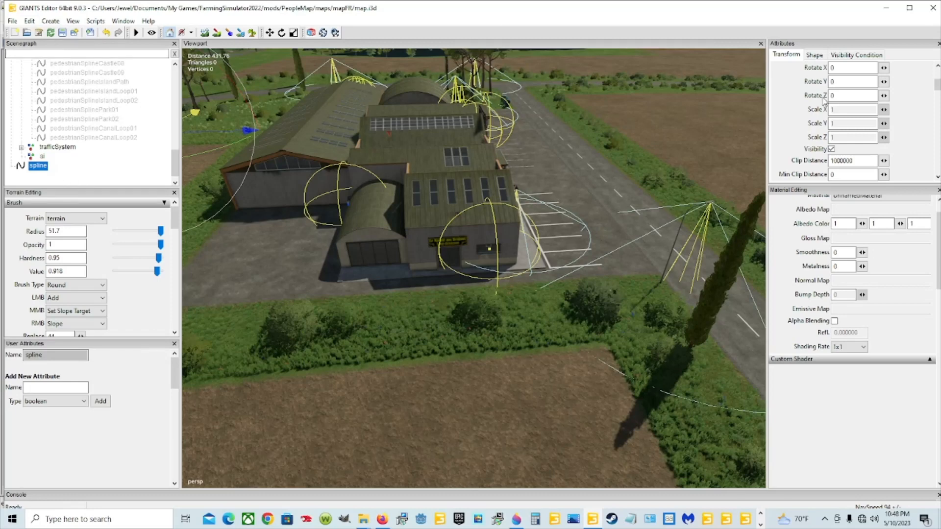
scroll(823, 101, up, 3)
click(854, 67)
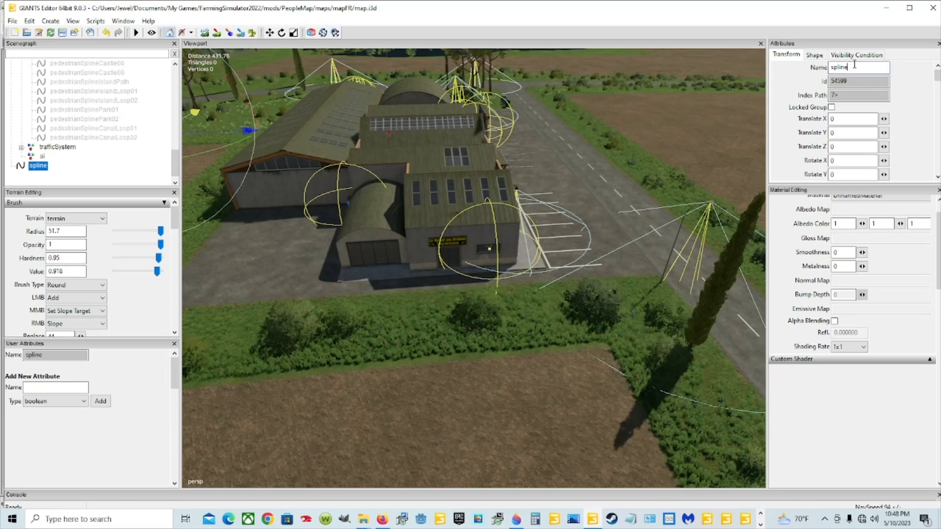
text(2)
Step: Move spline2 from the scene root into the pedestrianSystem group under gameplay's splines
click(29, 20)
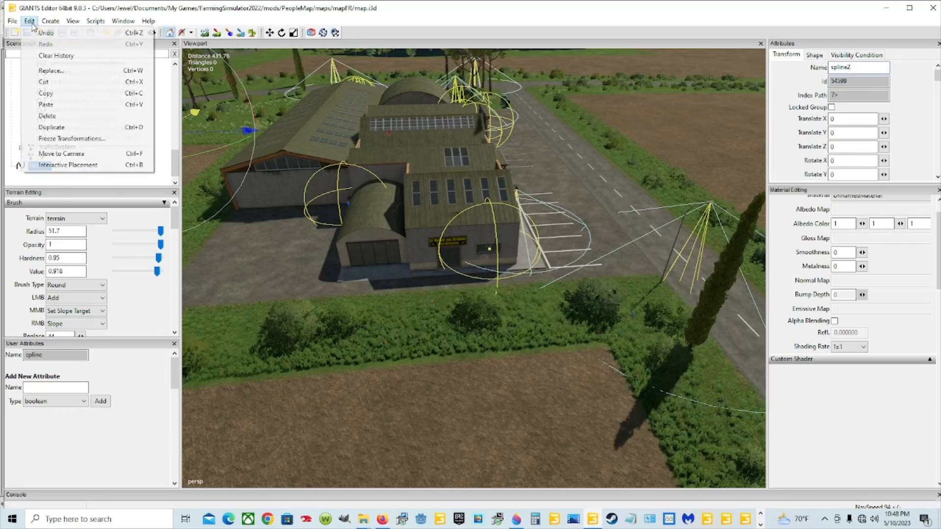
click(54, 83)
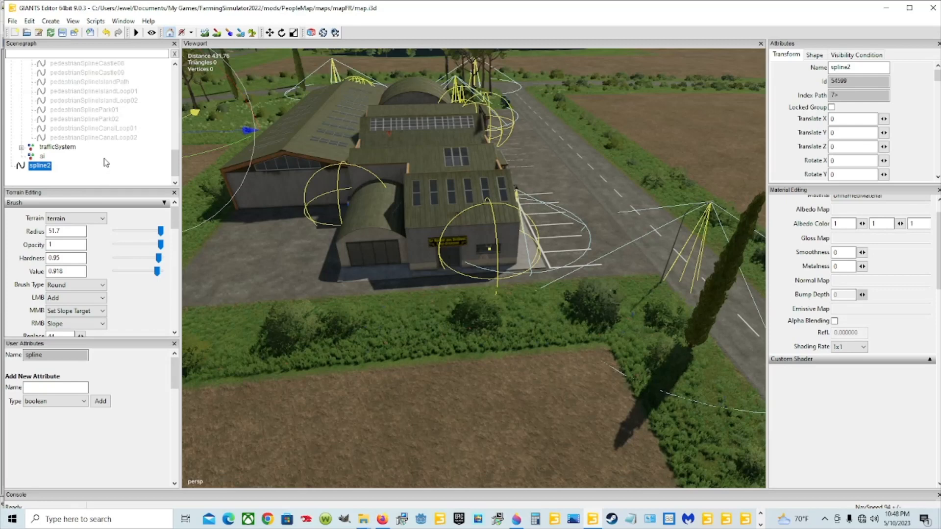
scroll(100, 155, up, 7)
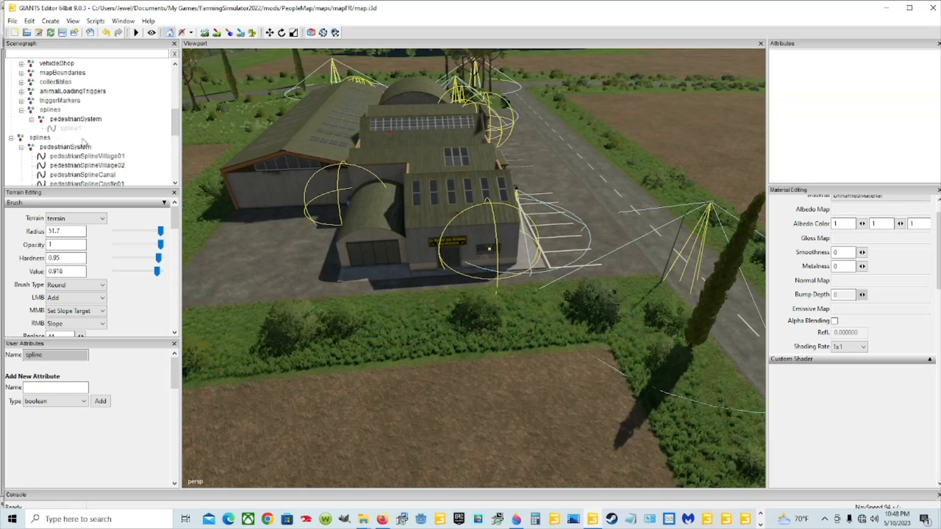
click(82, 120)
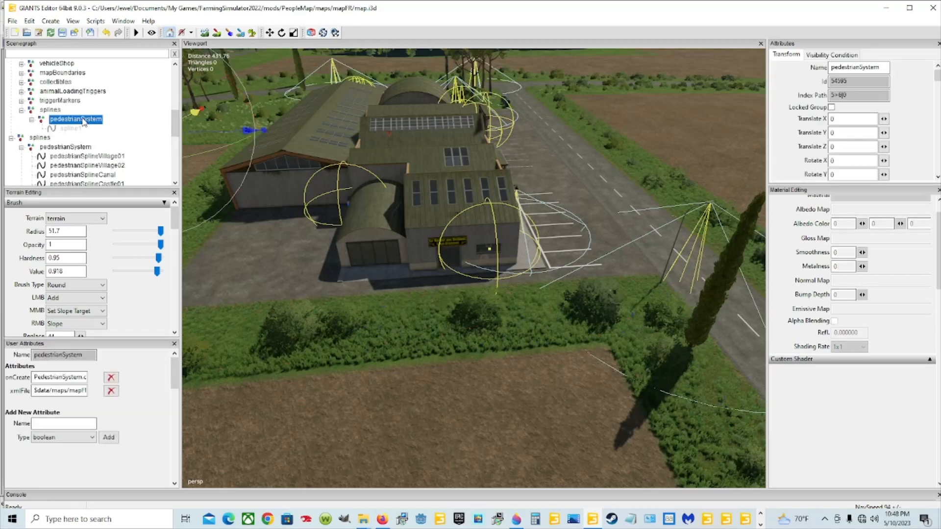
click(30, 21)
click(58, 104)
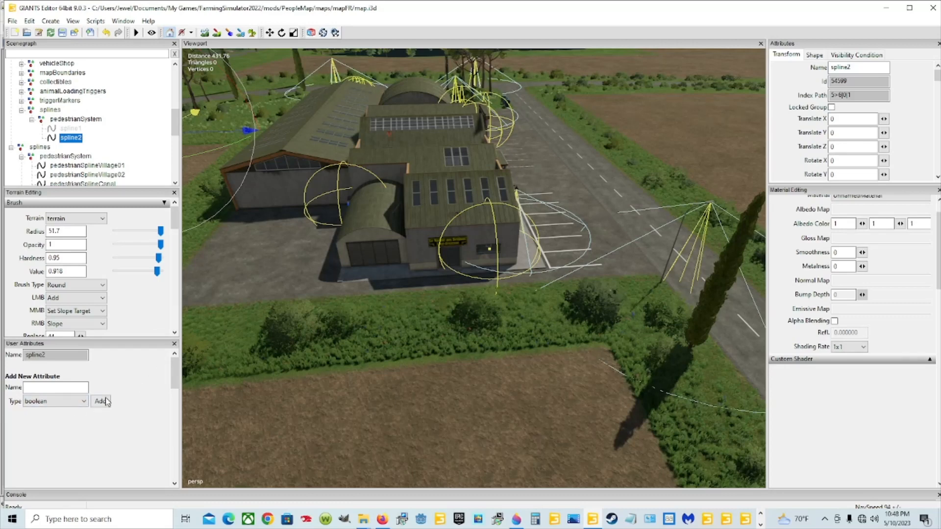
Step: Switch to Notepad++ and select the density value 0.25 of node 41698 in map.i3d
click(76, 407)
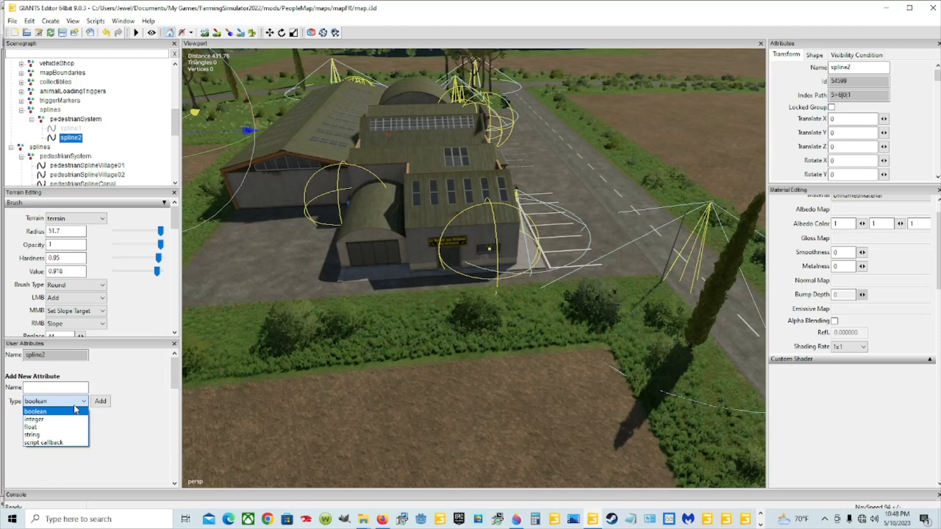
click(76, 410)
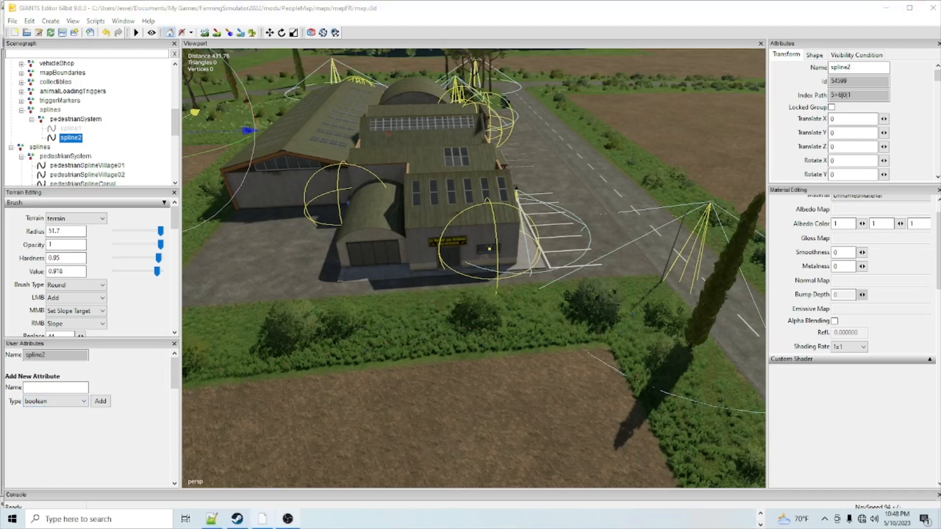
click(211, 519)
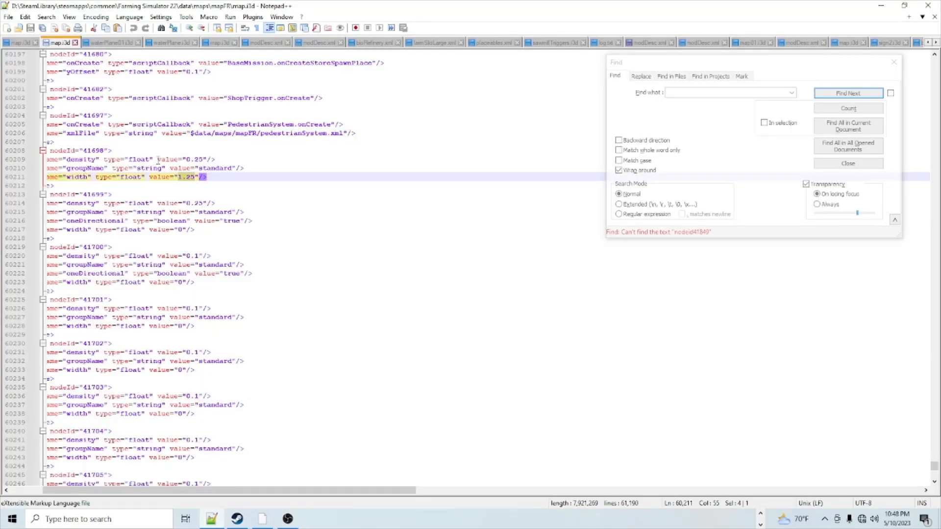
drag(186, 159, 201, 159)
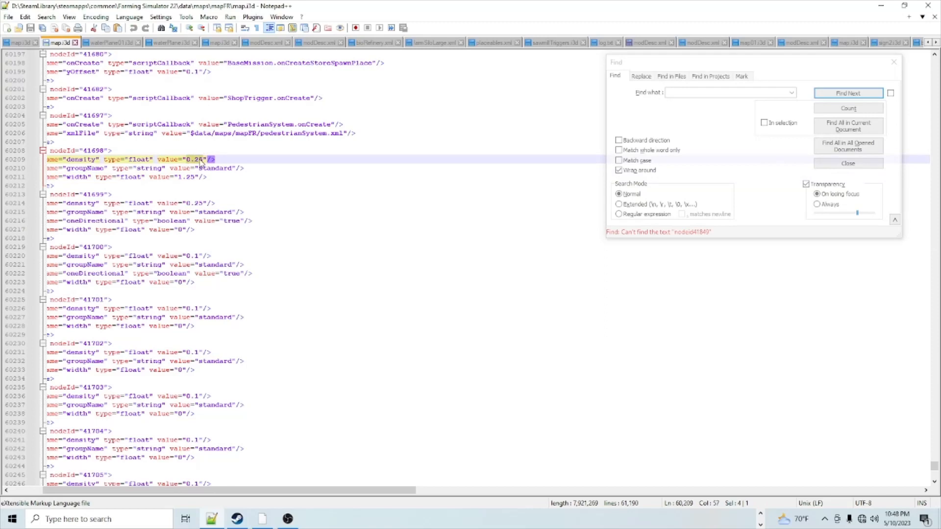
Step: Copy the density value 0.25 of node 41698 from map.i3d and switch to GIANTS Editor
right_click(200, 160)
click(252, 177)
click(761, 514)
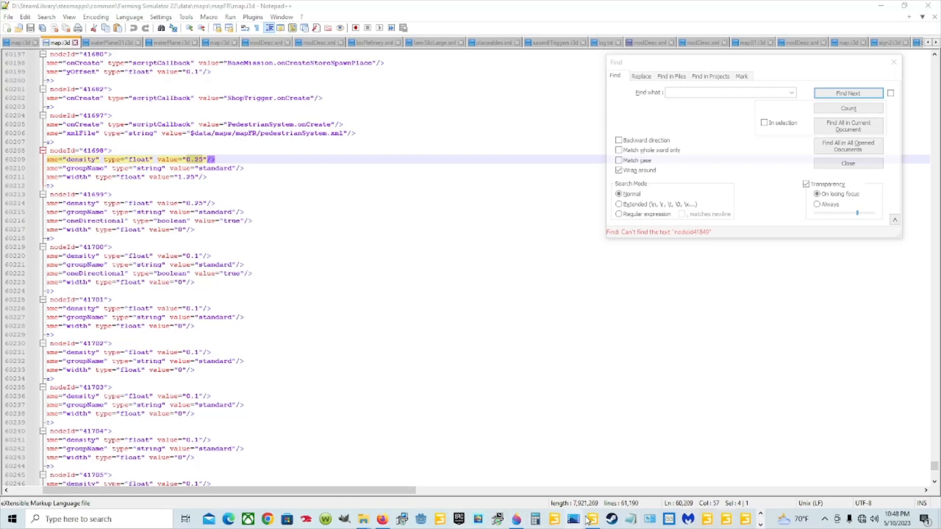
click(592, 518)
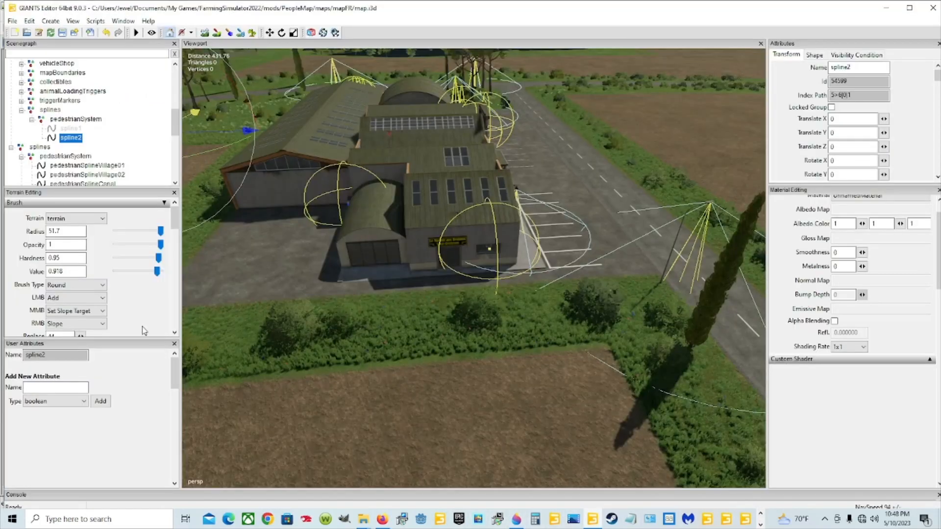
Step: Add a float user attribute named density to spline2 and set it to 0.25
click(68, 401)
click(46, 427)
click(56, 387)
text(density)
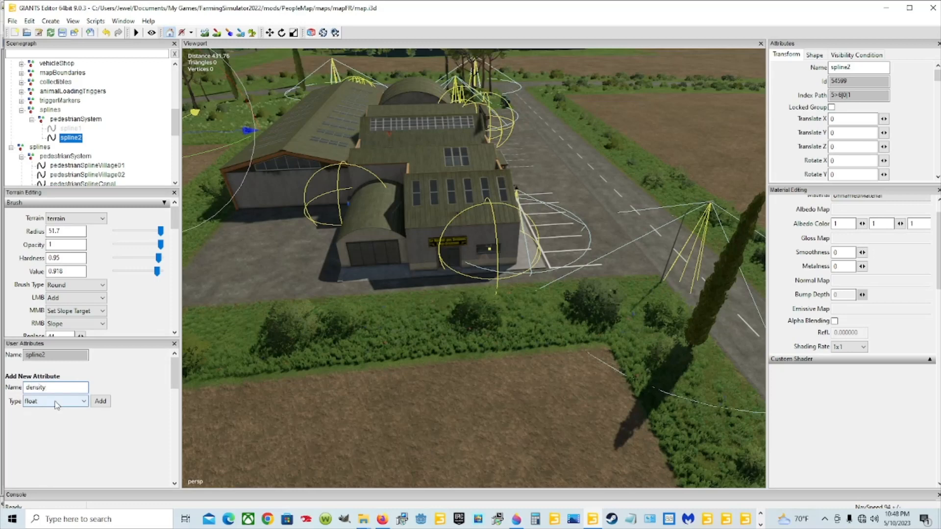
click(100, 401)
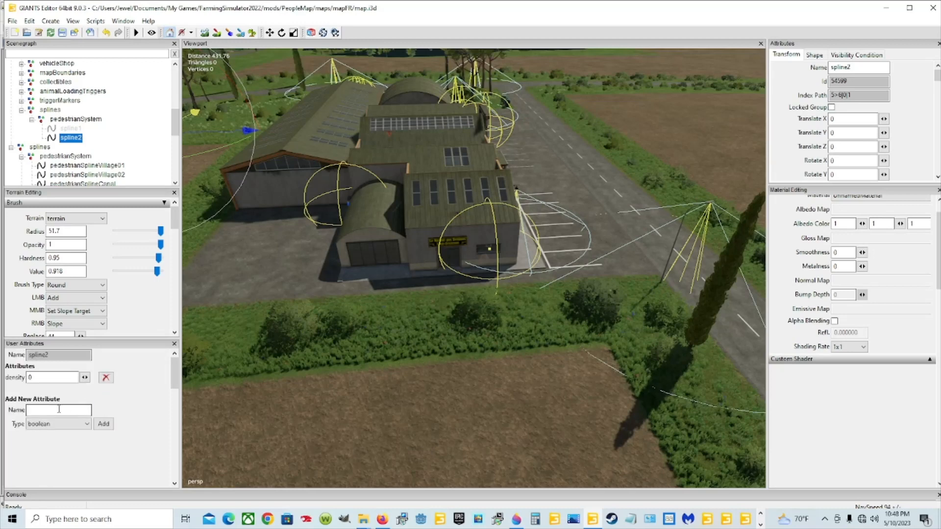
double_click(40, 378)
right_click(33, 376)
click(57, 277)
Step: Copy the groupName value "standard" of node 41698 from map.i3d in Notepad++ and return to GIANTS Editor
click(708, 522)
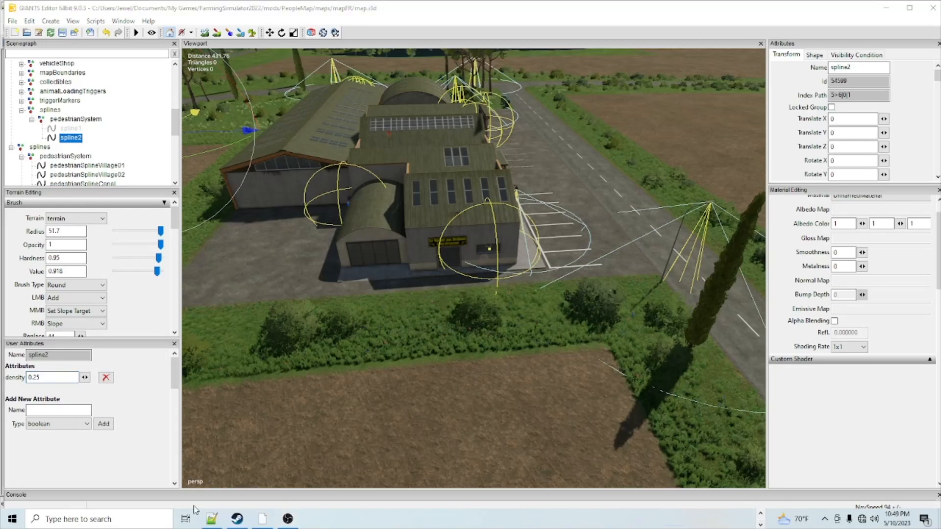
click(212, 521)
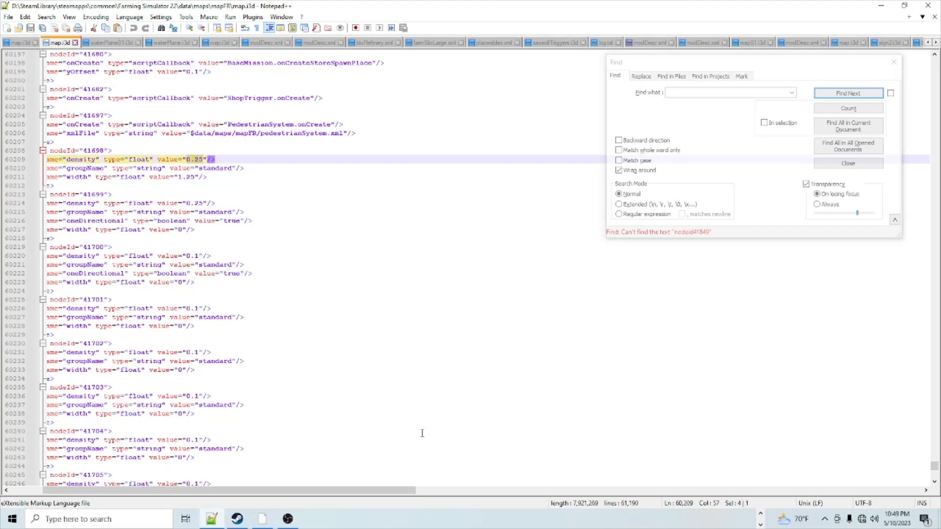
drag(199, 168, 232, 168)
right_click(227, 169)
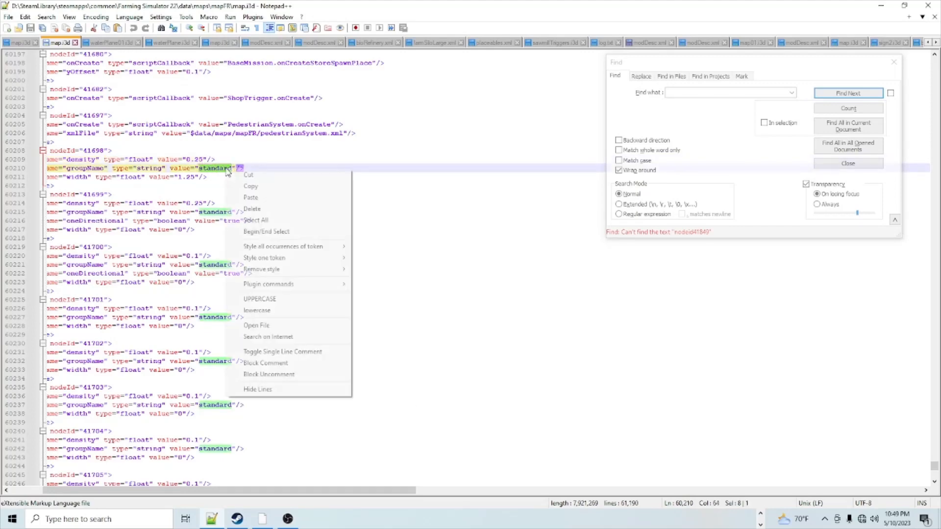
click(283, 191)
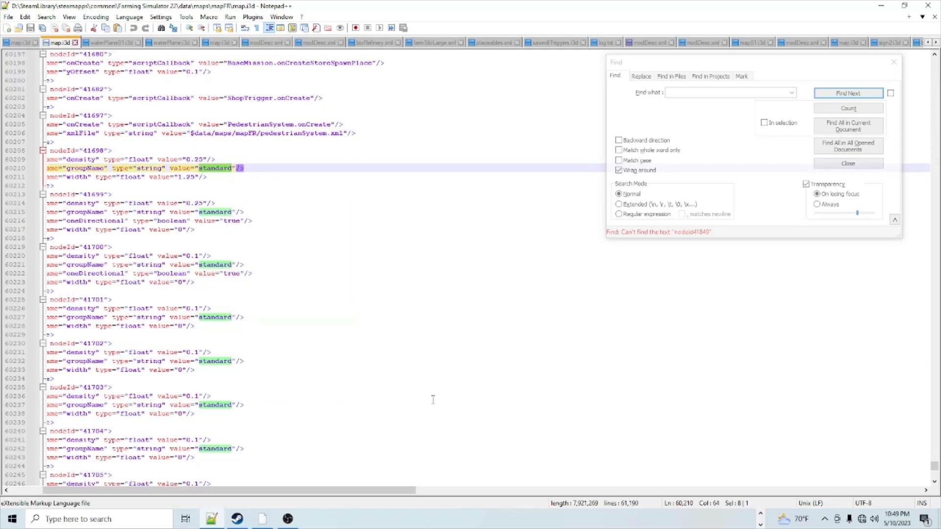
click(761, 514)
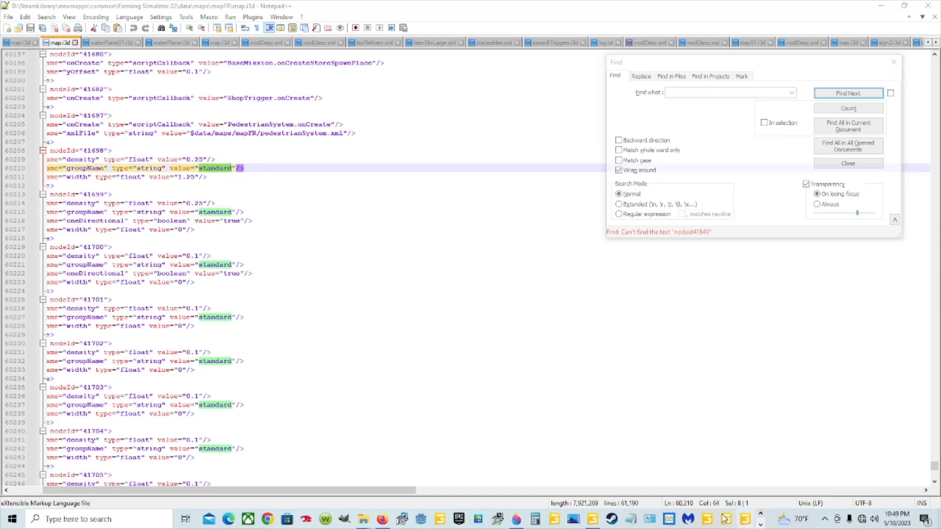
click(631, 519)
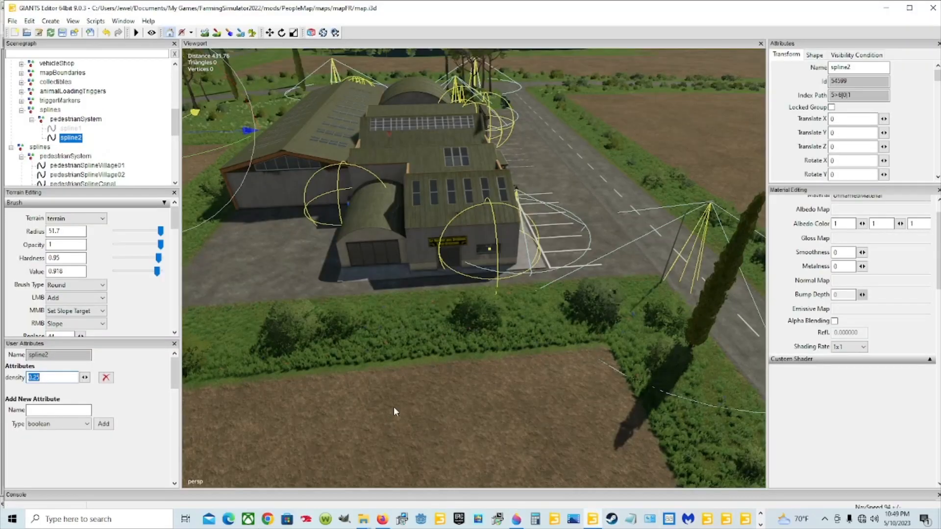
Step: Add a string user attribute named groupName to spline2 and set it to "standard"
click(55, 425)
click(56, 450)
click(59, 410)
text(groupName)
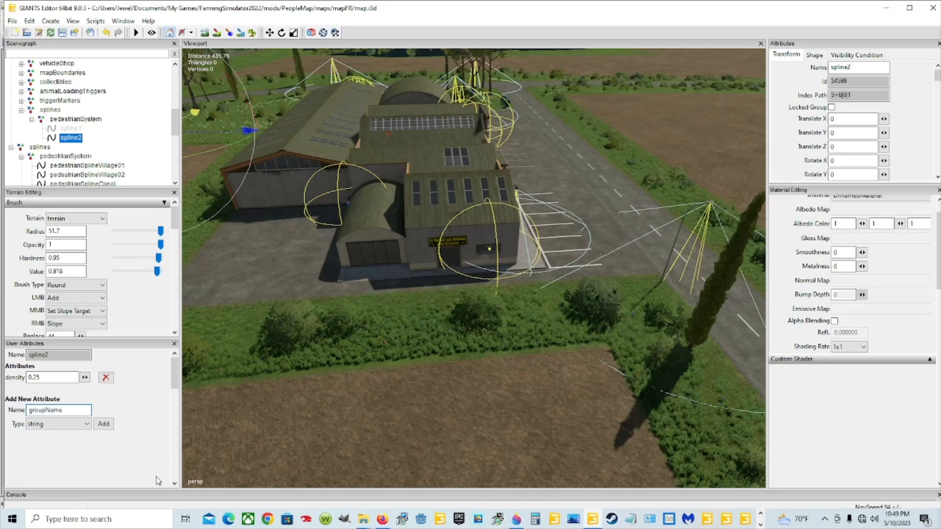
click(110, 426)
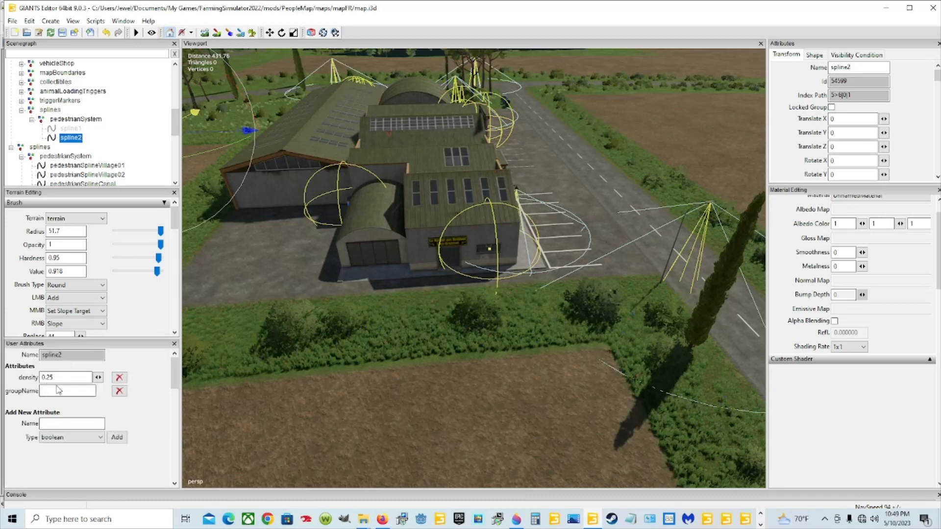
right_click(59, 390)
click(116, 296)
Step: Try to add a boolean oneDirectional user attribute to spline2 and enable it
click(87, 439)
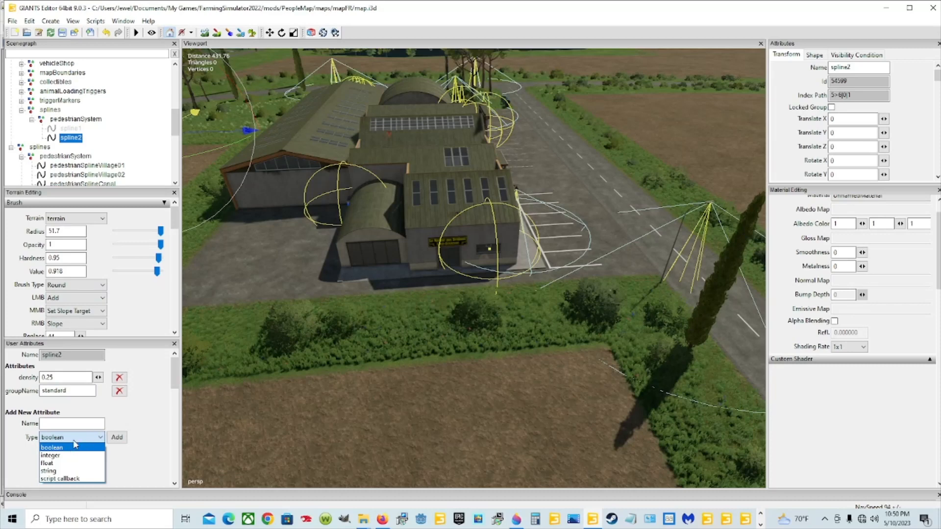
click(87, 423)
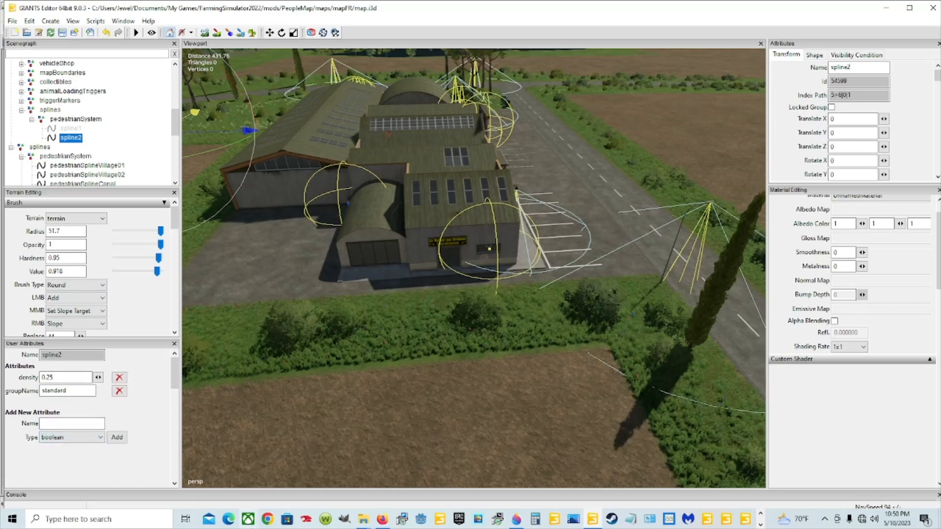
click(72, 424)
click(117, 437)
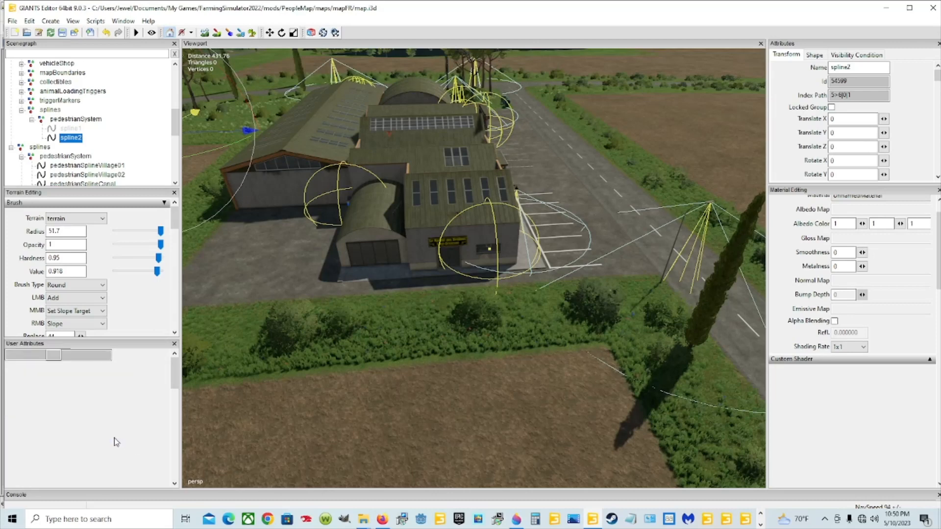
click(49, 405)
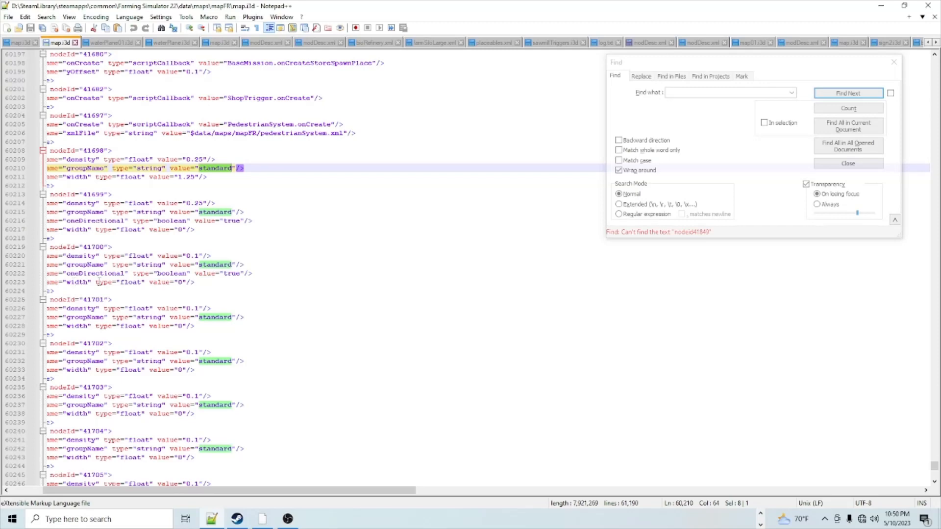
Step: Copy the attribute name oneDirectional from node 41700 of map.i3d in Notepad++ and return to GIANTS Editor
drag(125, 273, 71, 273)
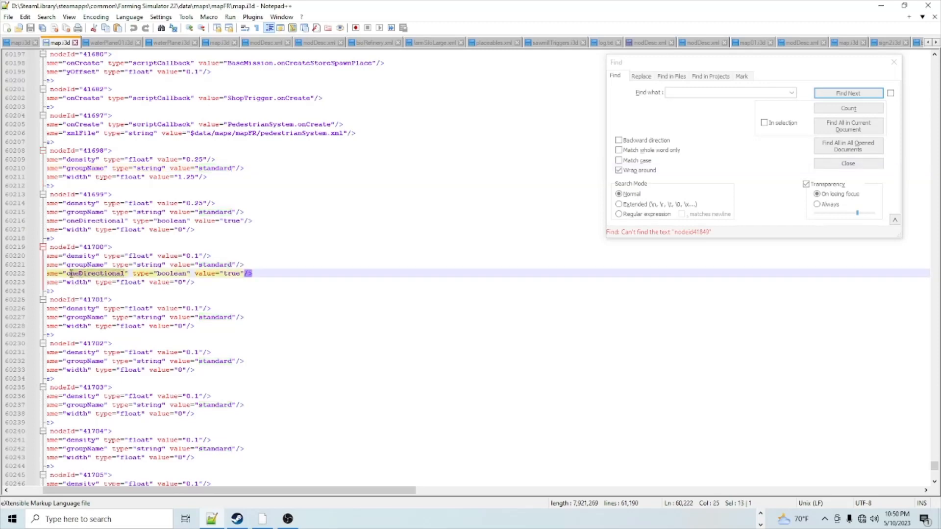
right_click(76, 275)
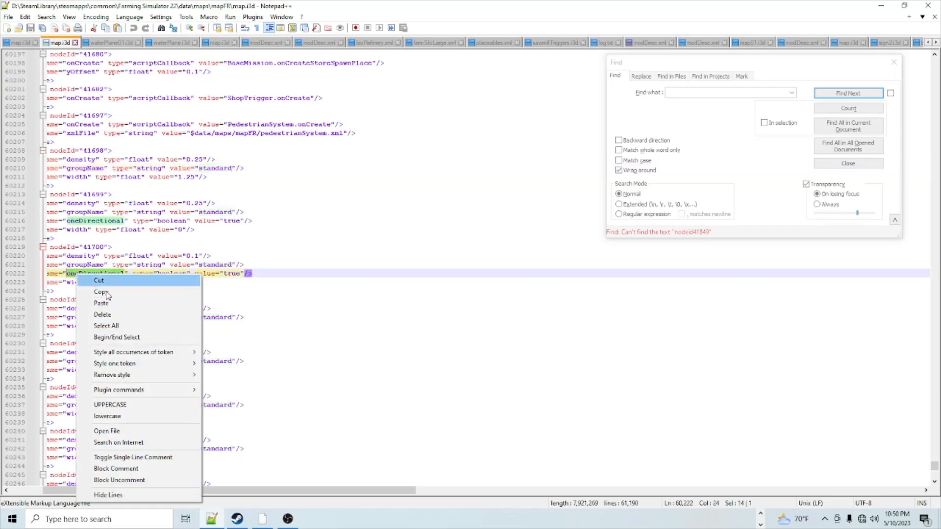
click(117, 292)
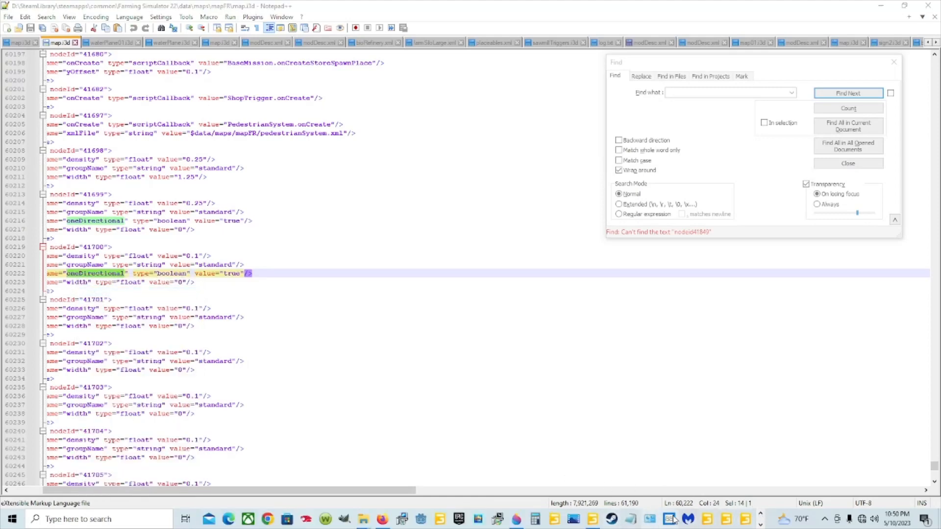
click(631, 519)
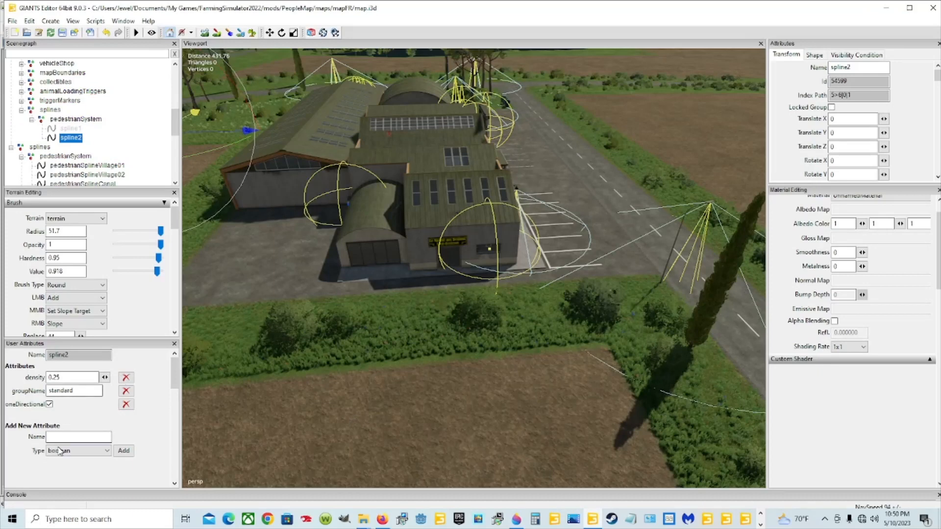
Step: Delete the existing oneDirectional user attribute from spline2
right_click(97, 437)
click(121, 339)
click(125, 405)
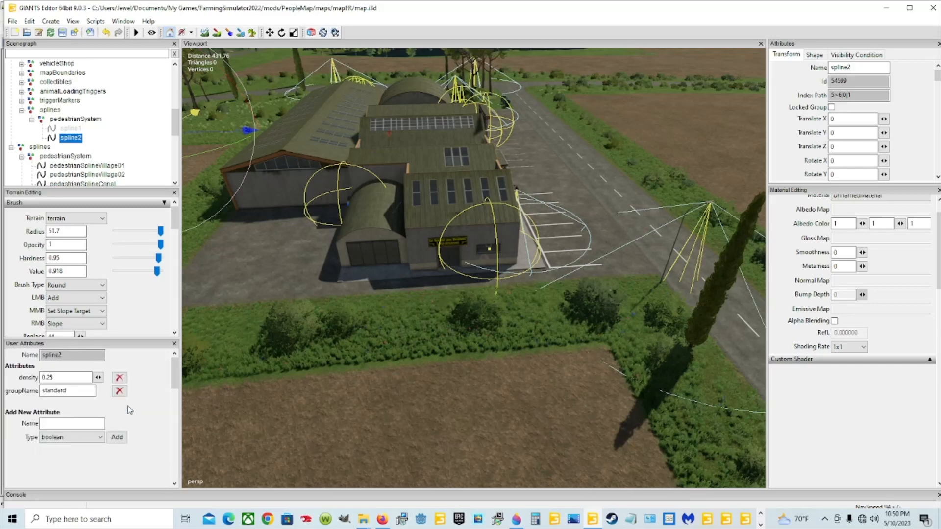
Step: Add a boolean user attribute to spline2 using the copied name oneDirectional and enable it
right_click(102, 423)
click(120, 325)
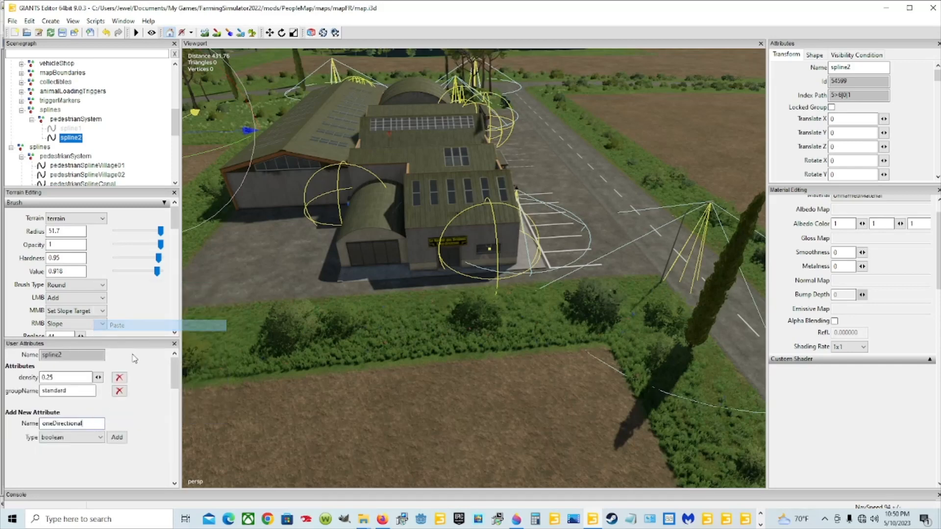
click(123, 436)
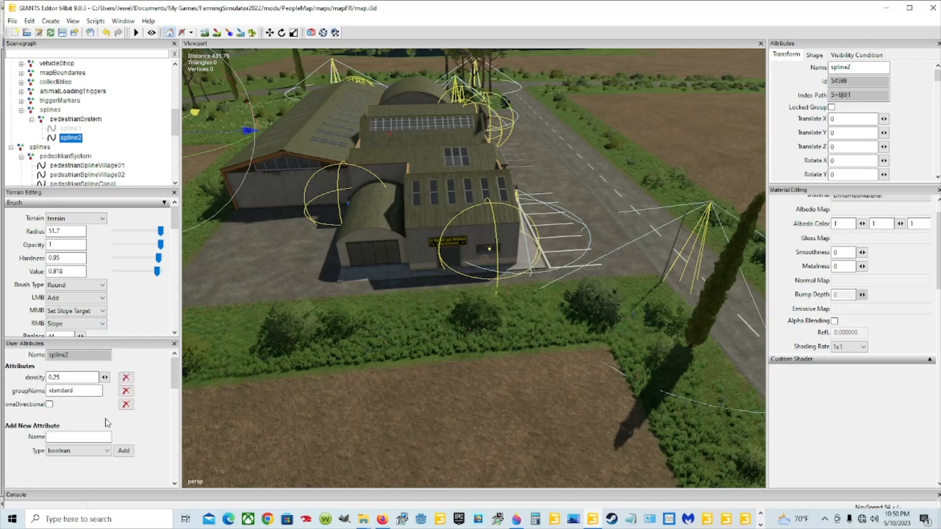
click(50, 405)
Step: Copy the width value 1.25 of node 41698 from map.i3d in Notepad++ and return to GIANTS Editor
click(760, 523)
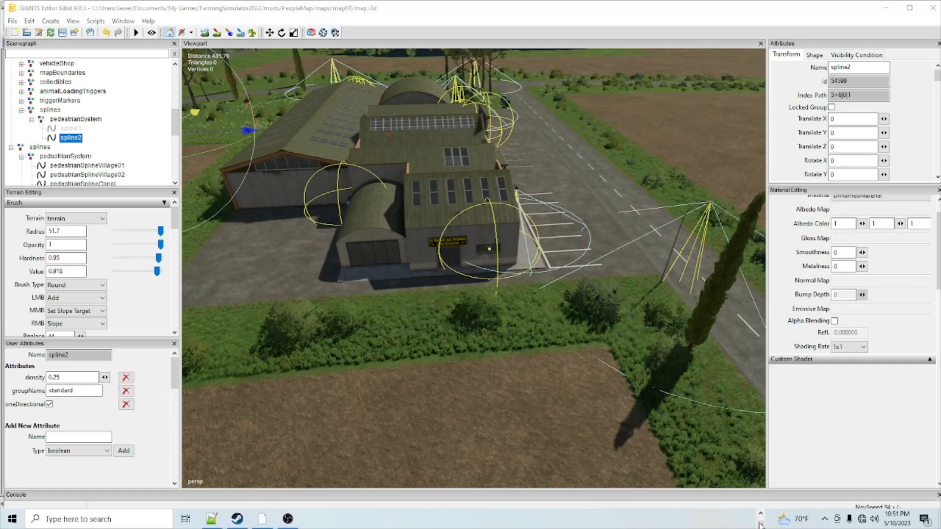
click(208, 519)
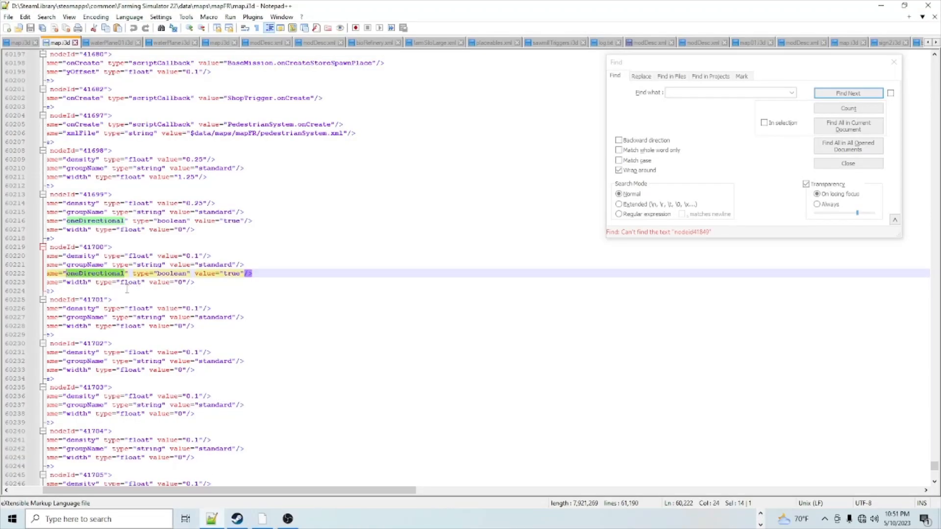
drag(179, 177, 192, 178)
right_click(194, 178)
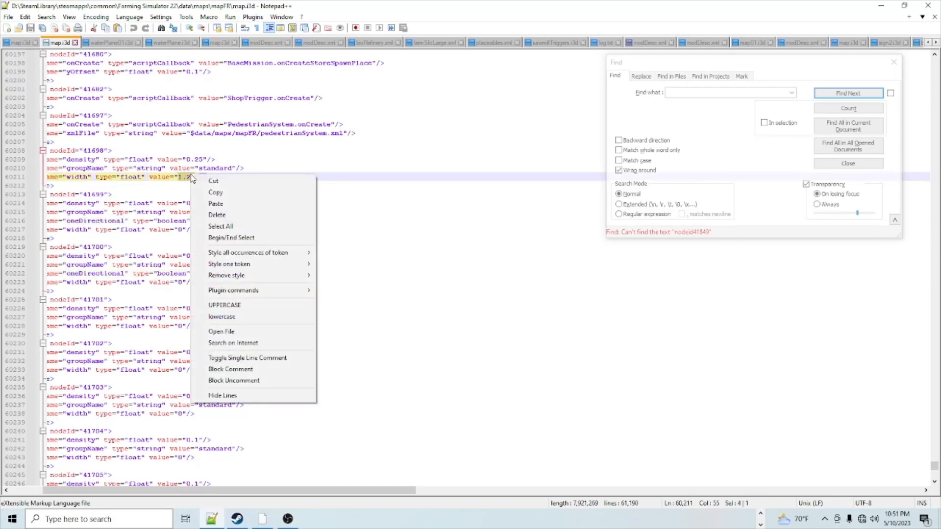
click(215, 193)
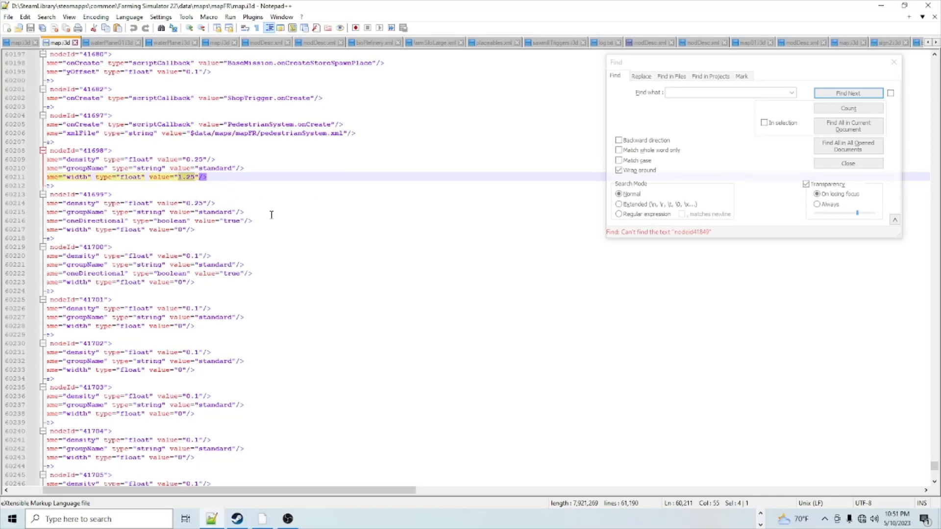
click(760, 518)
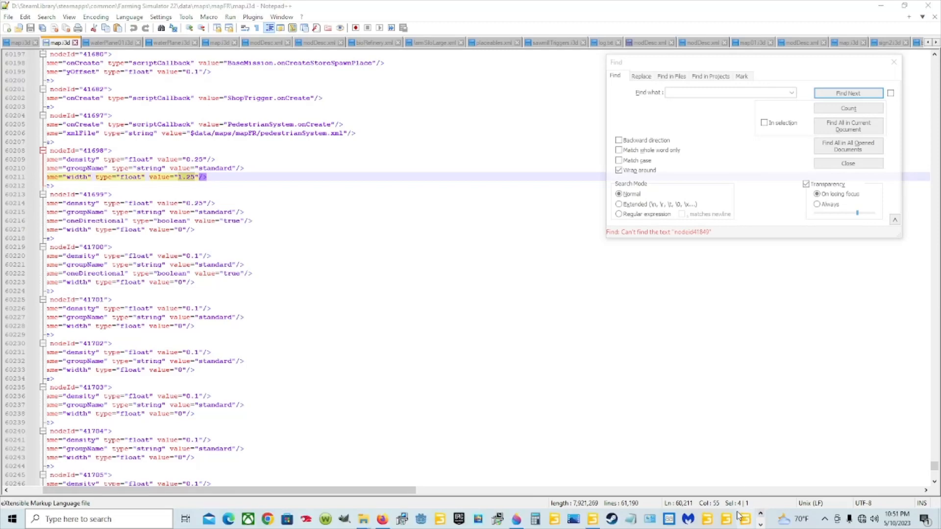
click(593, 519)
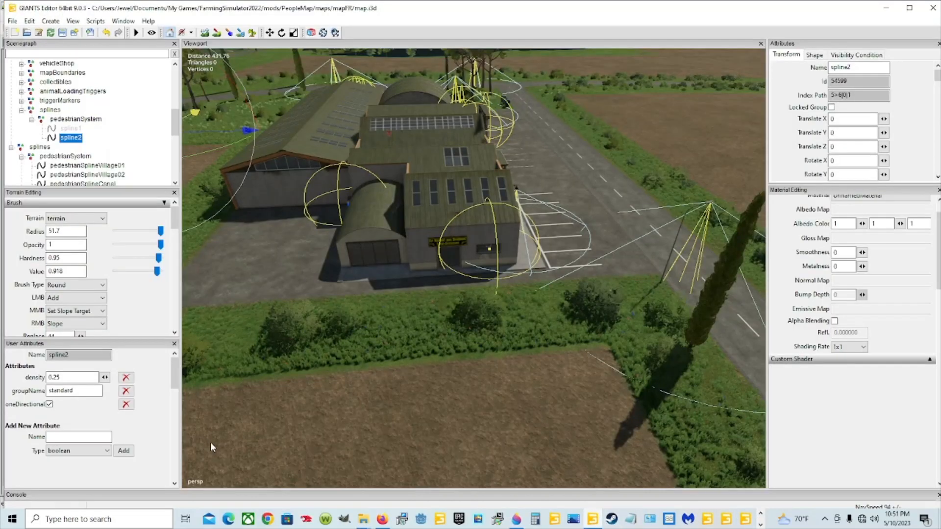
Step: Add a float user attribute named width with value 1.25 to spline2 and save the map
click(77, 450)
click(54, 476)
click(78, 436)
text(width)
click(131, 452)
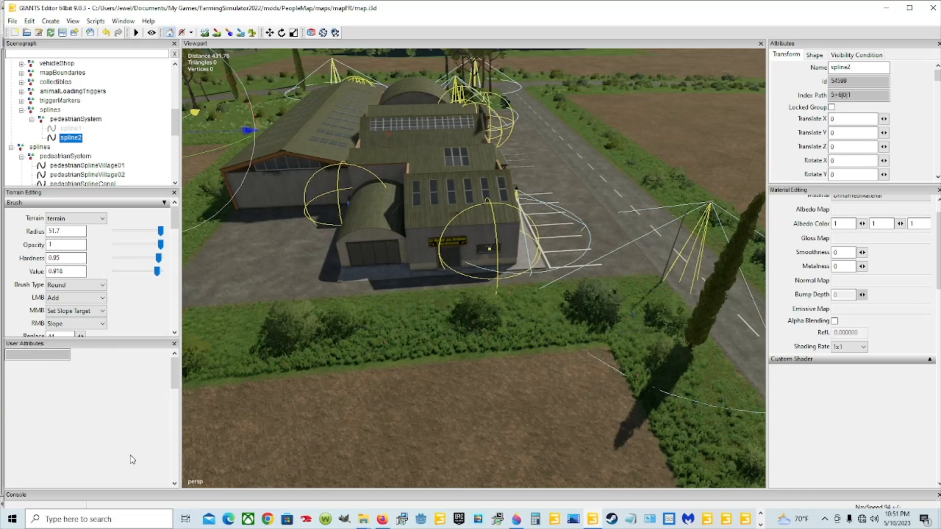
right_click(51, 418)
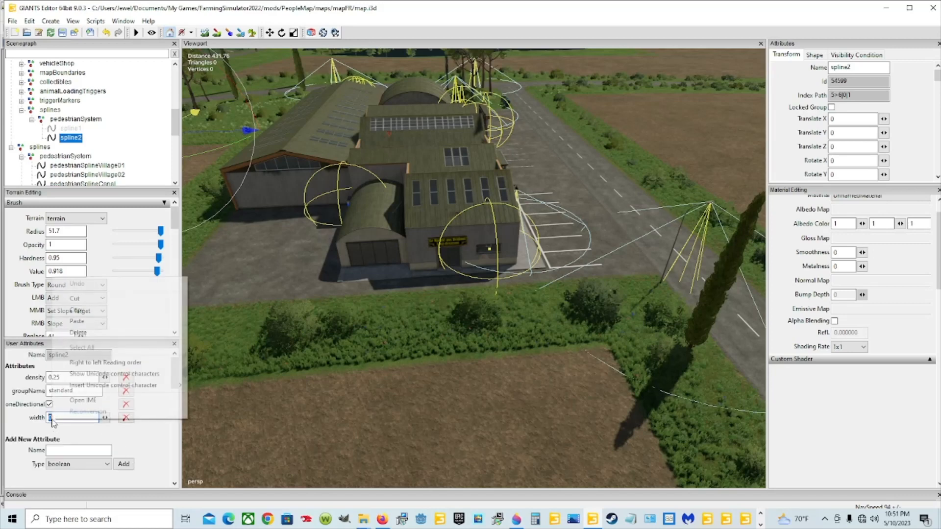
click(78, 322)
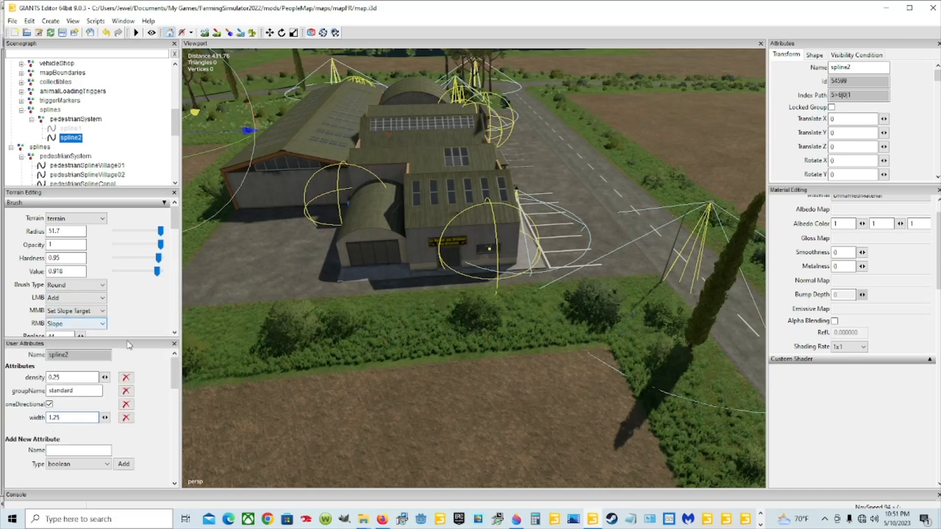
click(62, 32)
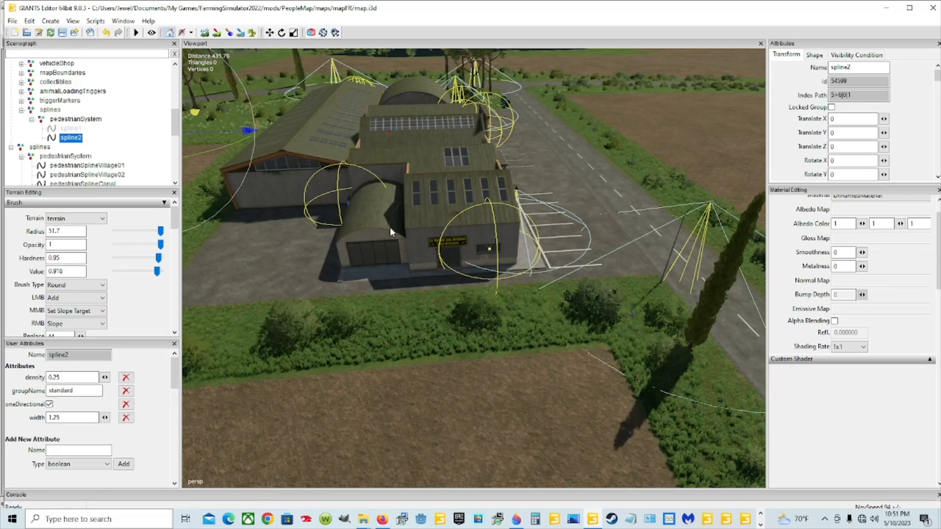
Step: Select the careerStartPoint node in the scene hierarchy
scroll(105, 162, up, 2)
scroll(105, 161, up, 4)
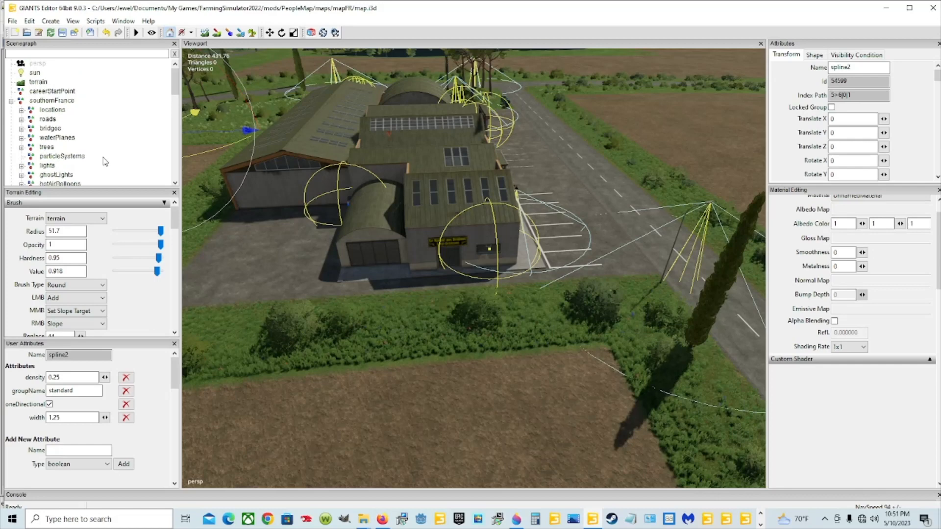
click(69, 92)
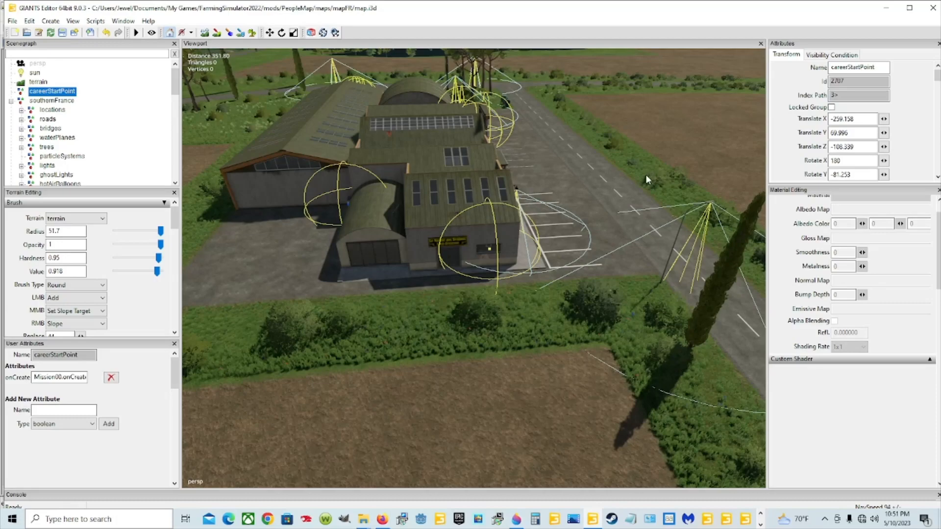
Step: Place spline2 on the sidewalk beside the bridge wall near careerStartPoint, at about X -279, Y 70, and select its end point
key(f)
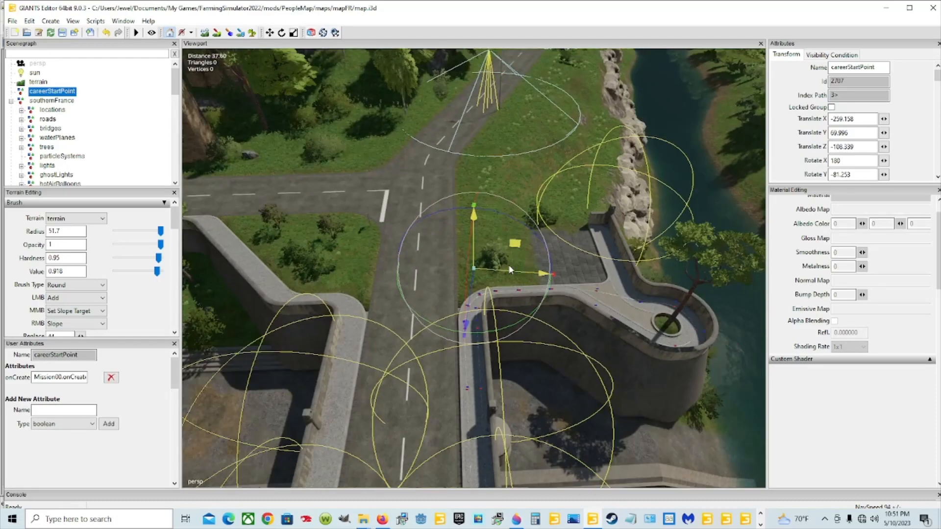
alt+drag(508, 266, 601, 263)
scroll(569, 273, up, 5)
scroll(621, 254, down, 3)
scroll(624, 304, up, 6)
scroll(604, 262, down, 5)
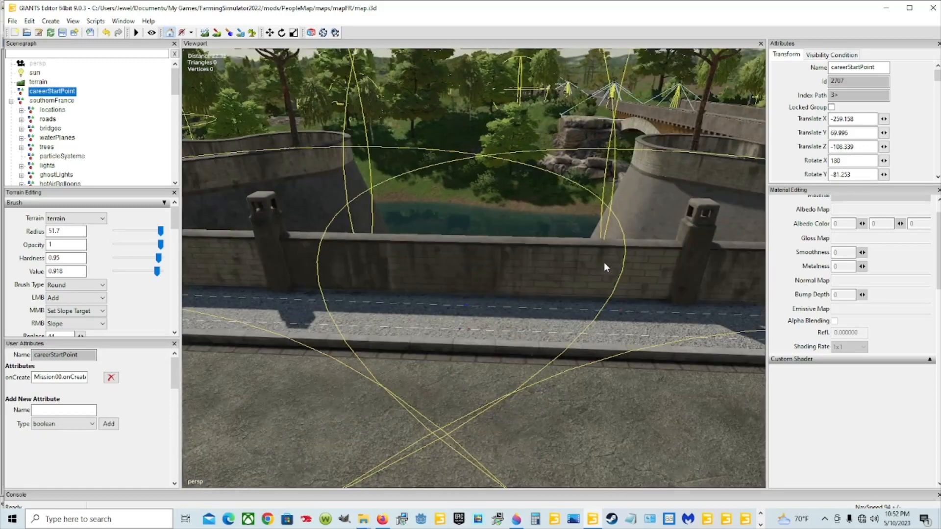
scroll(77, 130, down, 6)
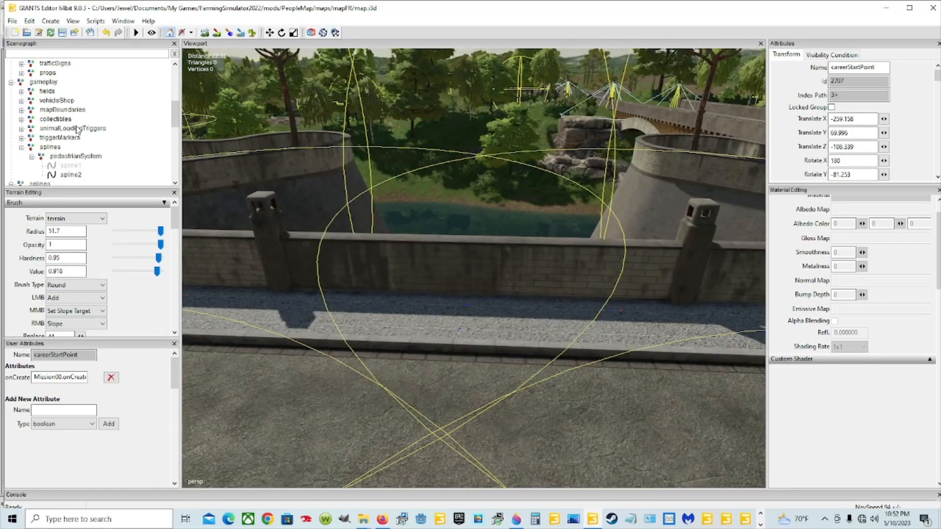
click(71, 175)
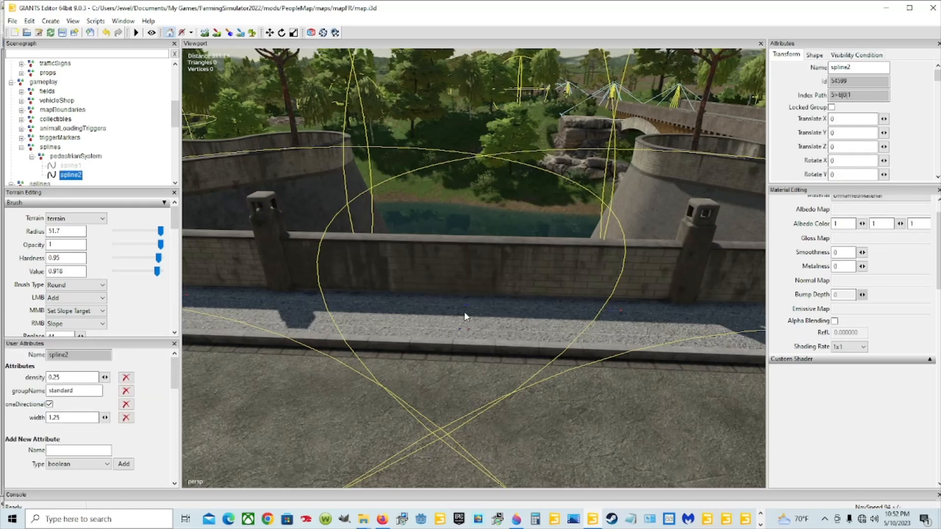
key(ctrl+b)
click(483, 306)
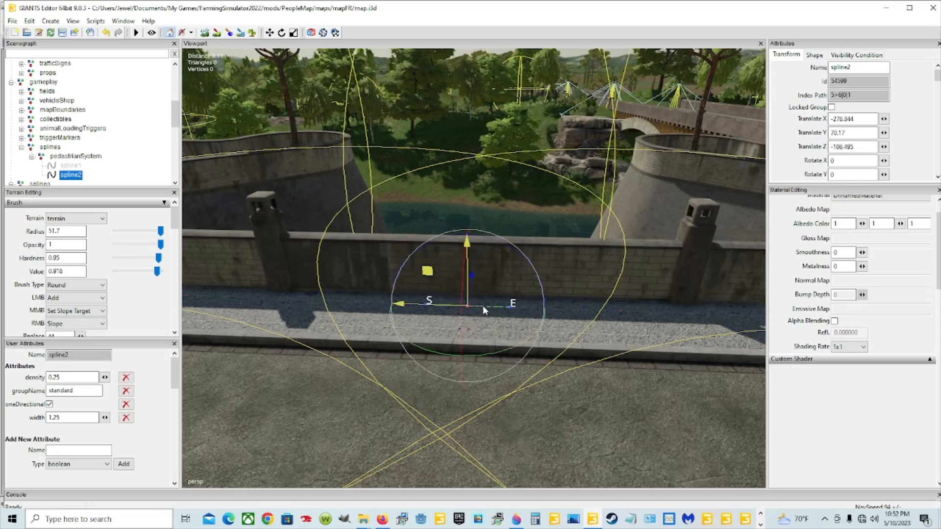
click(510, 305)
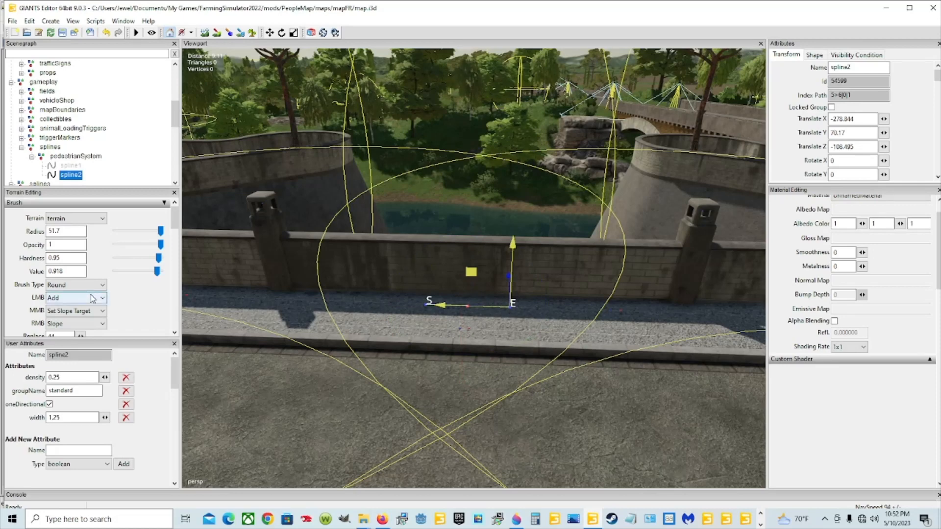
Step: Find the existing pedestrian spline running along this sidewalk, pedestrianSplineCanal, and turn off its visibility
scroll(84, 150, down, 3)
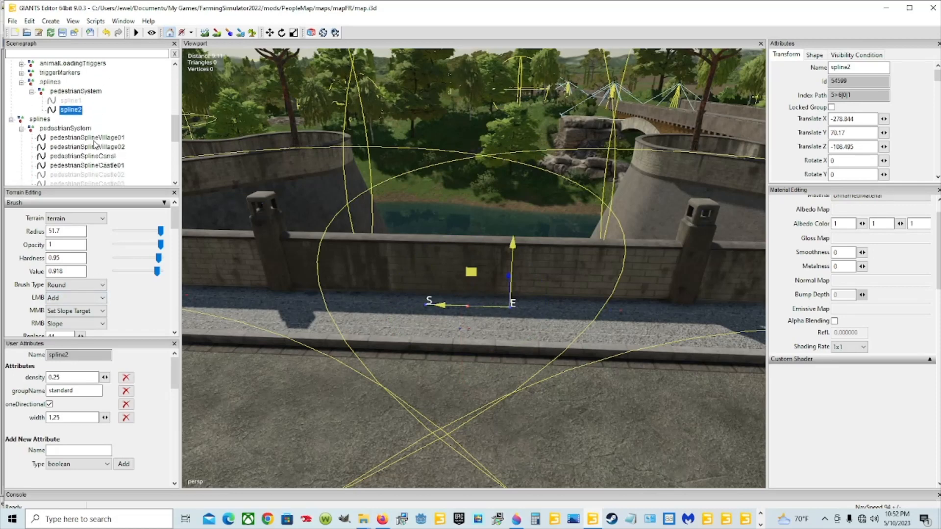
click(95, 140)
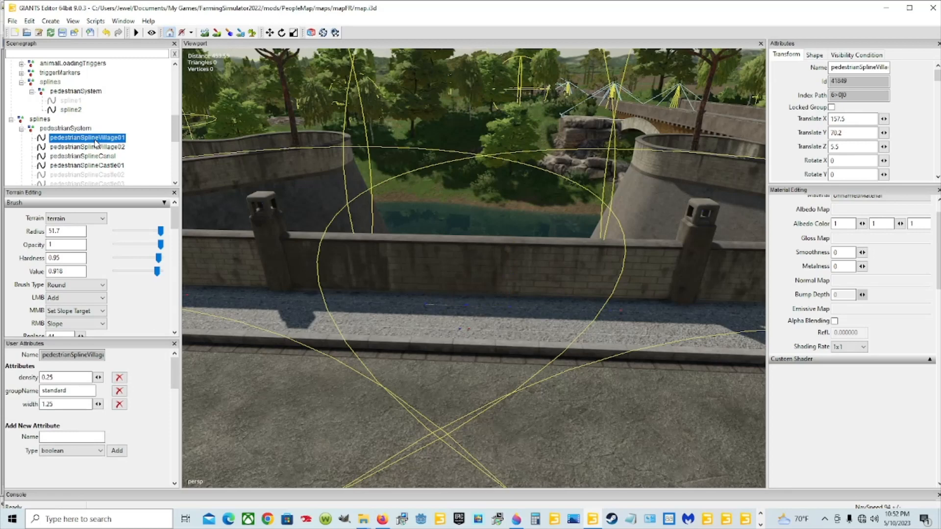
click(92, 149)
click(82, 158)
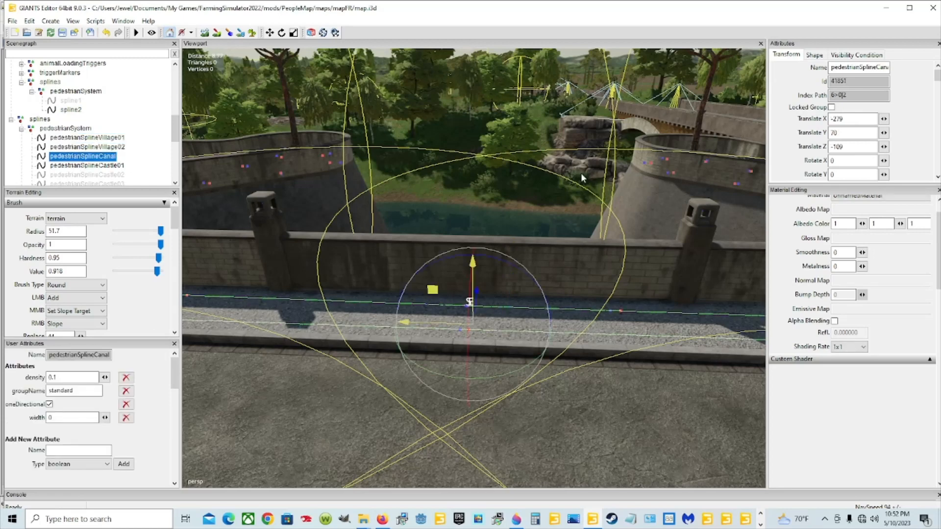
scroll(781, 159, down, 3)
click(832, 150)
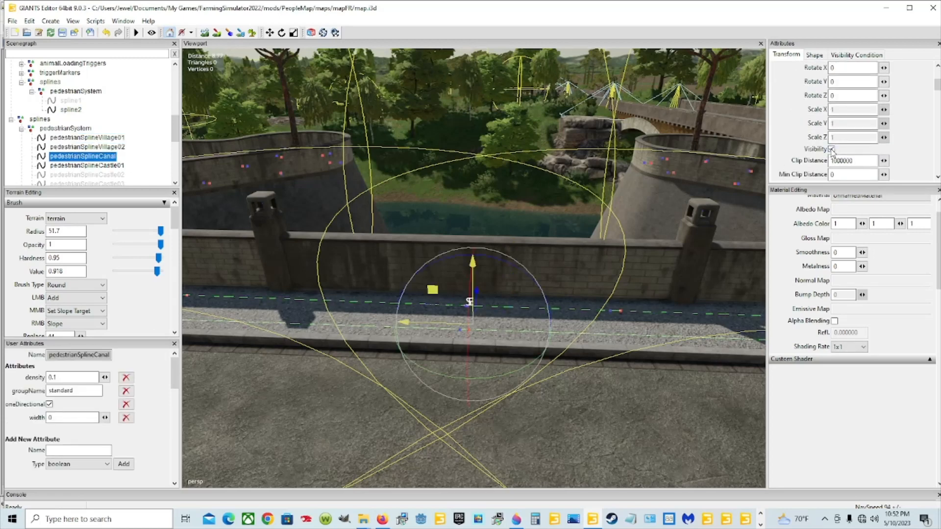
click(831, 149)
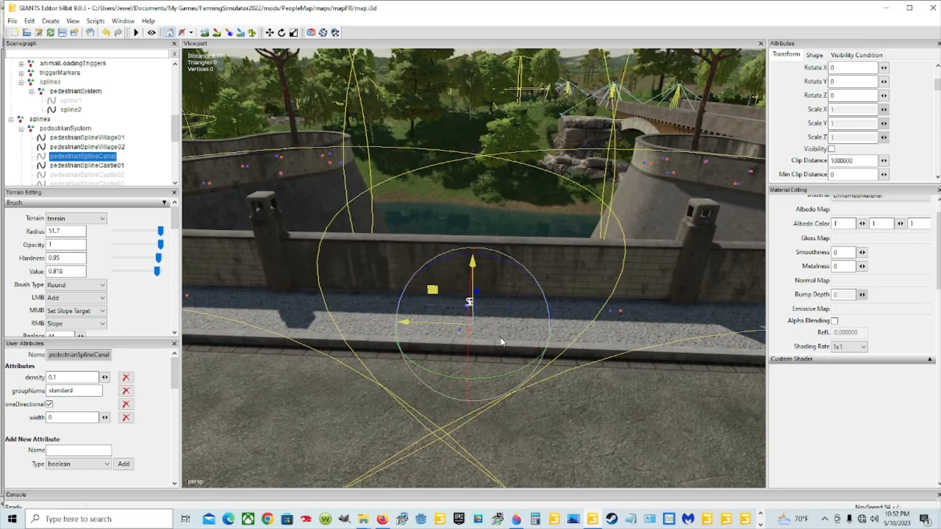
Step: Extend spline2 from its end point with a straight run of added points along the walled sidewalk up to the corner
scroll(469, 328, up, 3)
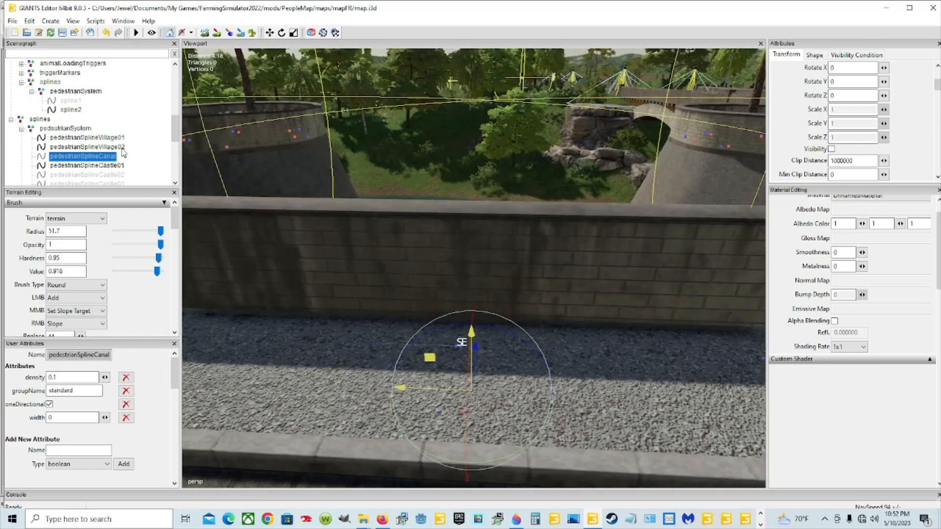
click(73, 111)
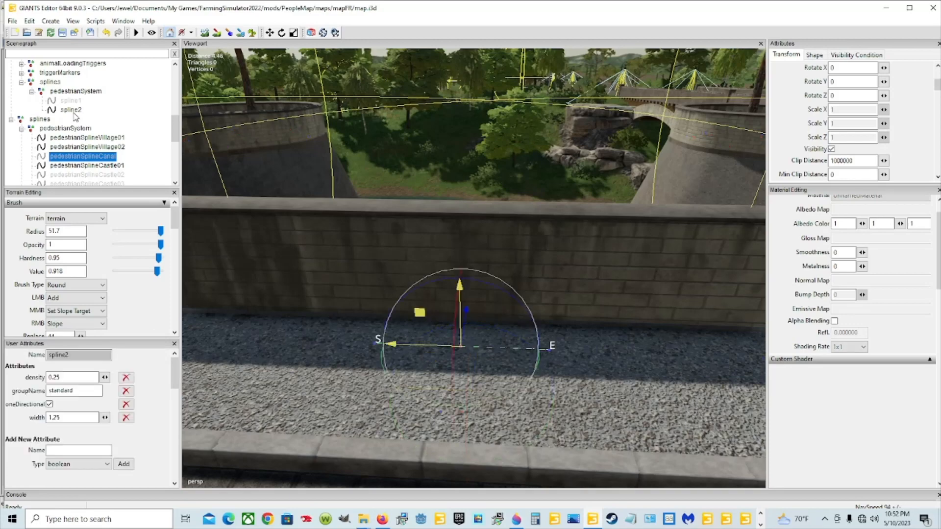
click(547, 349)
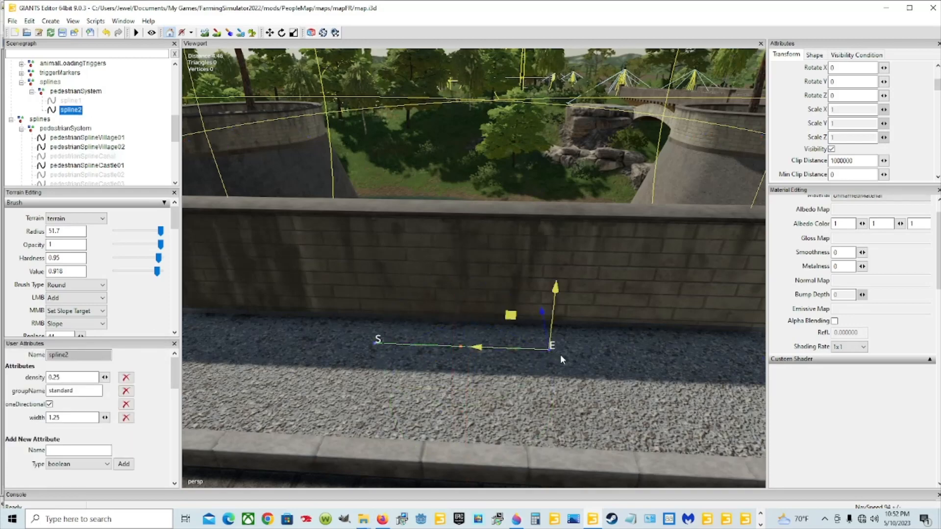
scroll(592, 345, down, 3)
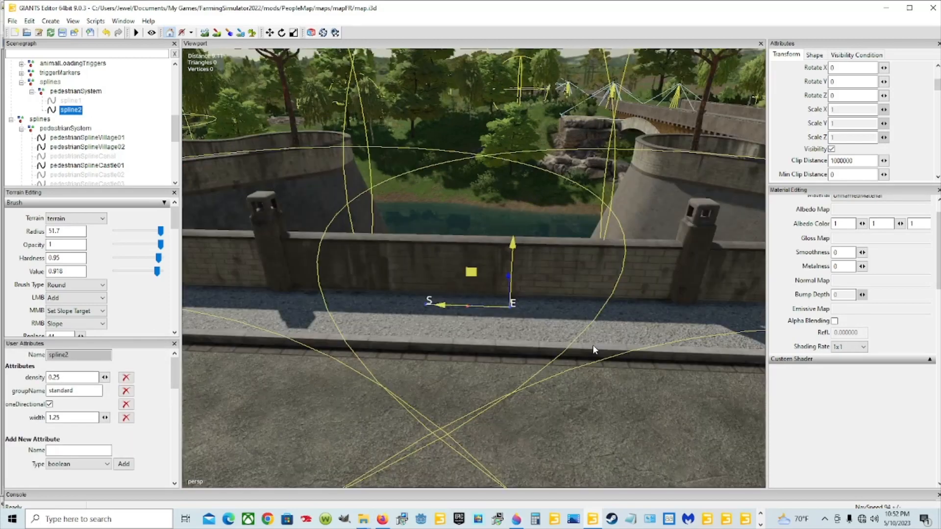
scroll(582, 347, up, 2)
scroll(582, 347, down, 1)
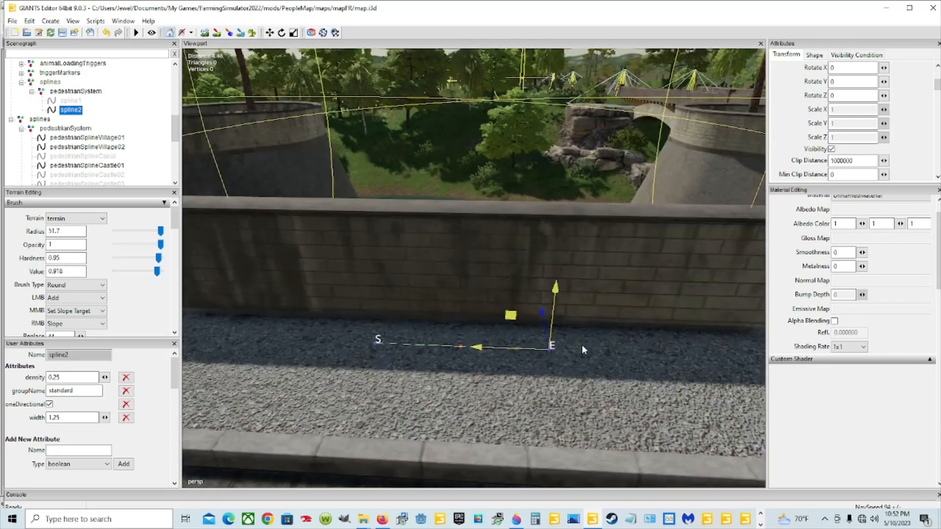
alt+drag(589, 339, 841, 349)
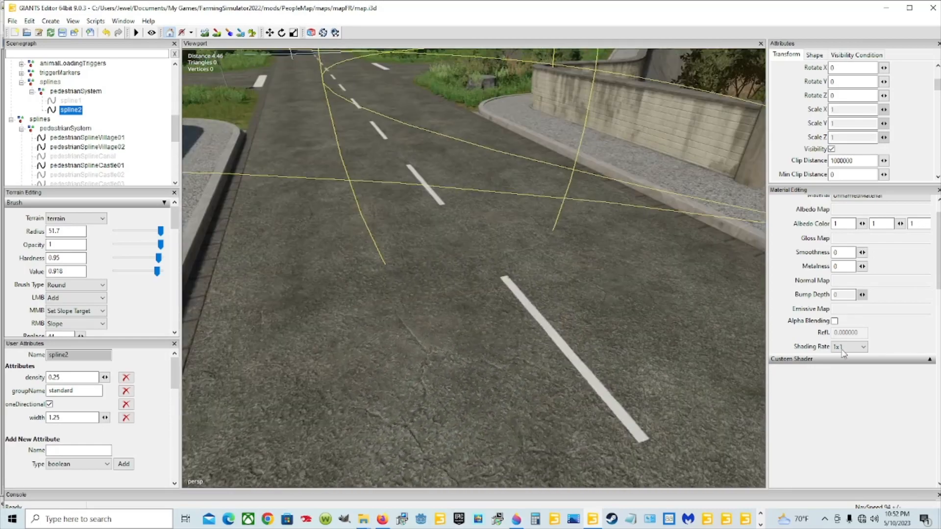
scroll(556, 340, down, 2)
scroll(555, 339, down, 2)
alt+drag(555, 339, 509, 358)
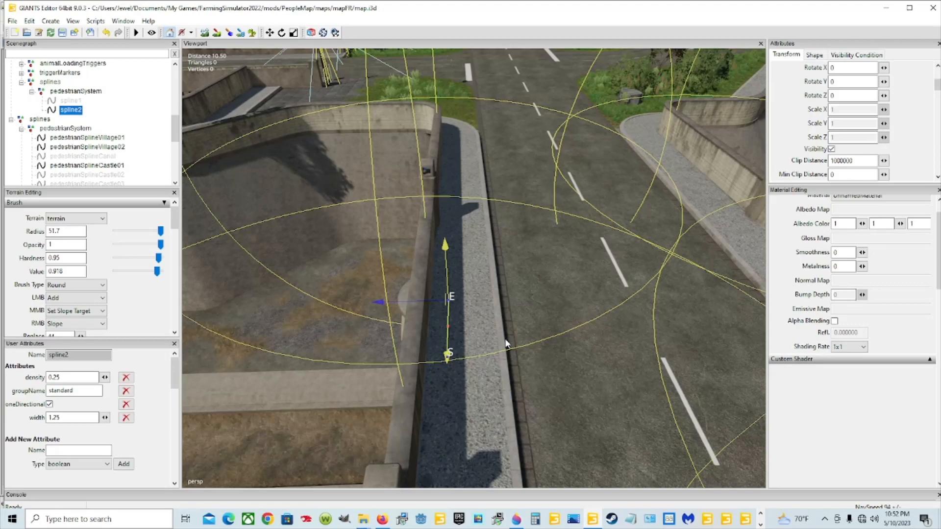
scroll(544, 282, up, 2)
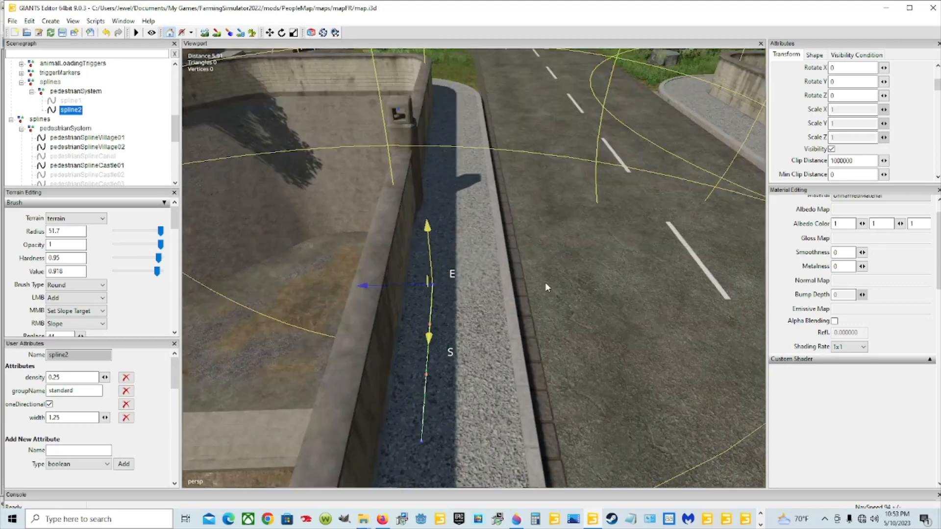
alt+drag(544, 282, 540, 301)
key(Insert)
key(Insert)
key(Insert)
key(Insert)
key(Insert)
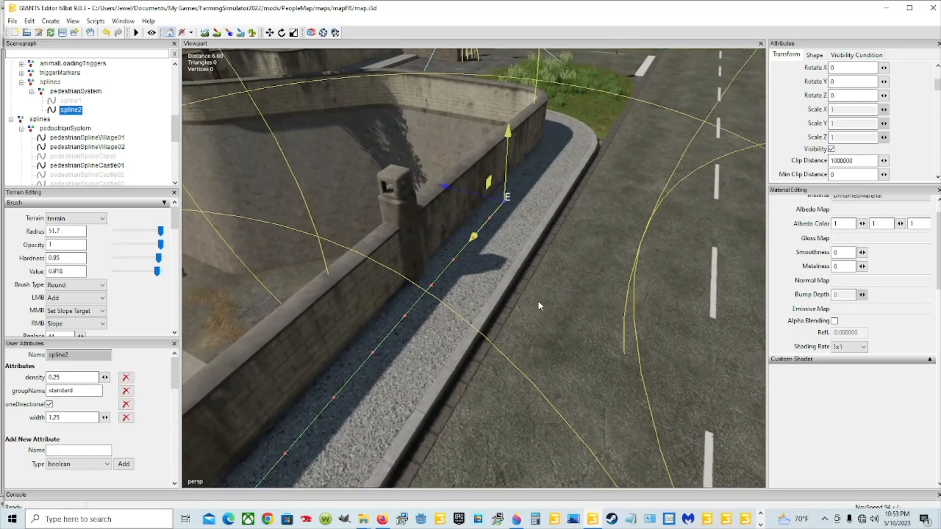
key(Insert)
key(Insert)
key(Insert)
key(Insert)
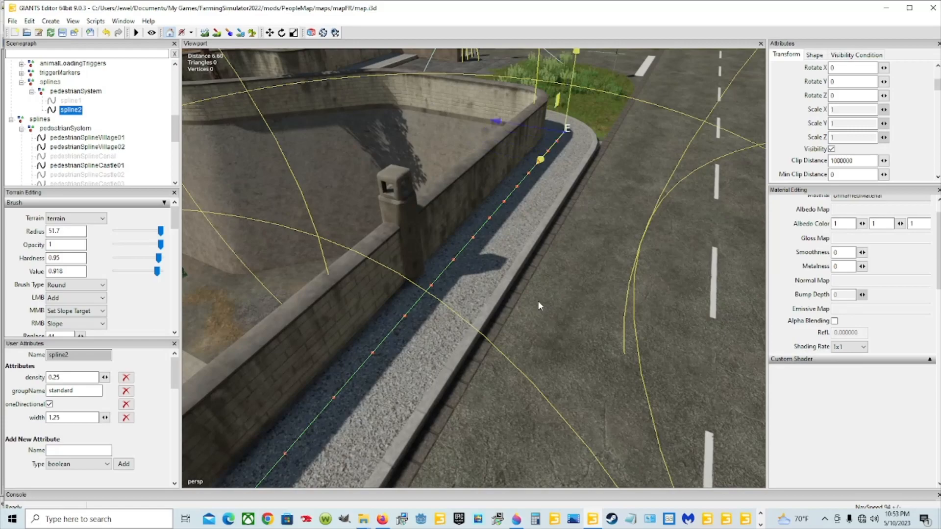
Step: Add and place end points of spline2 on the sidewalk so the path curves around the wall corner
alt+drag(565, 257, 349, 346)
scroll(525, 337, up, 3)
scroll(522, 341, down, 5)
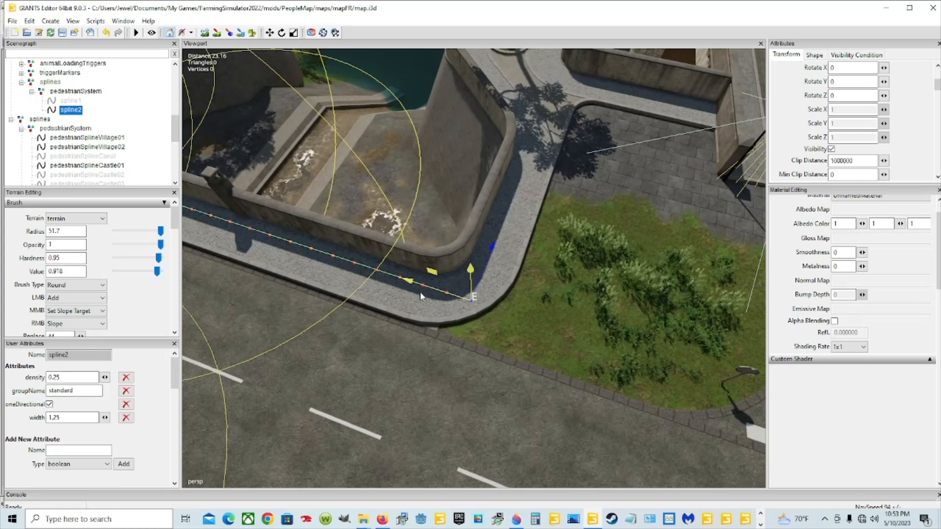
key(ctrl+b)
click(487, 275)
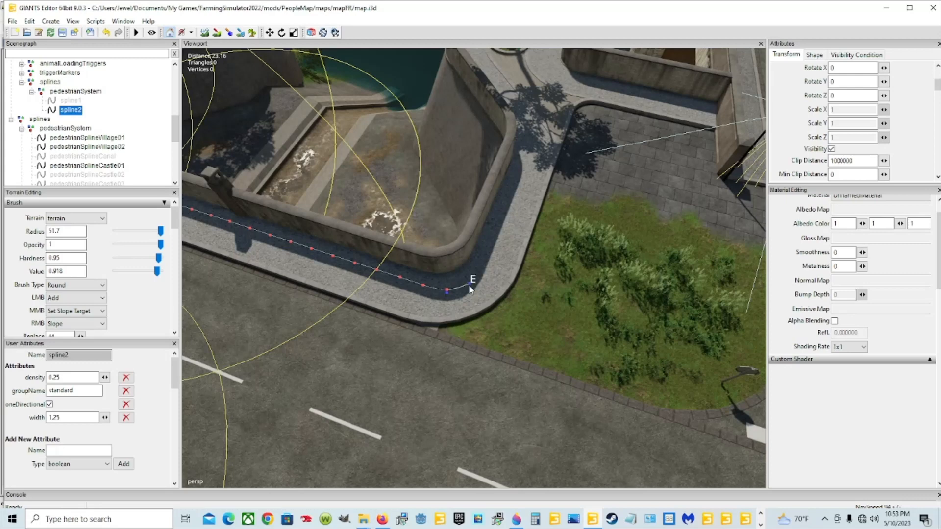
click(467, 286)
click(489, 265)
click(486, 255)
click(488, 254)
click(483, 264)
click(482, 269)
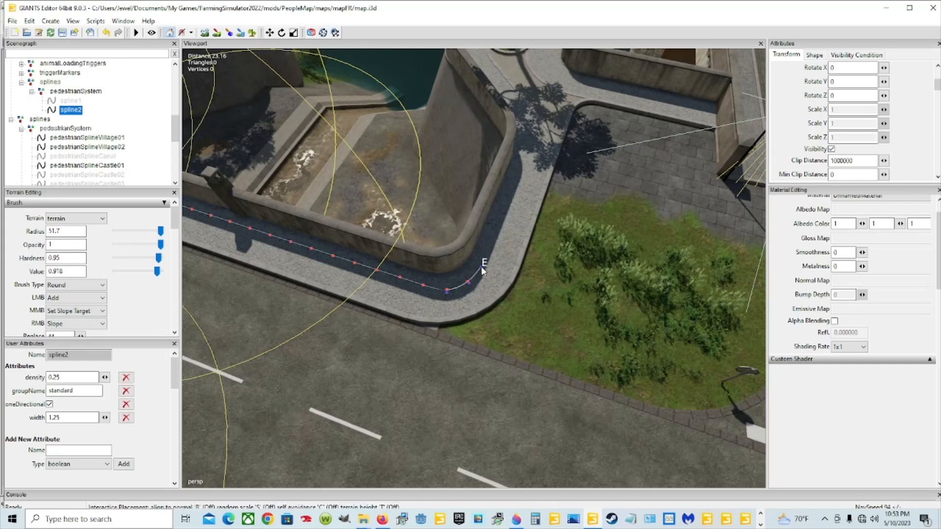
click(480, 267)
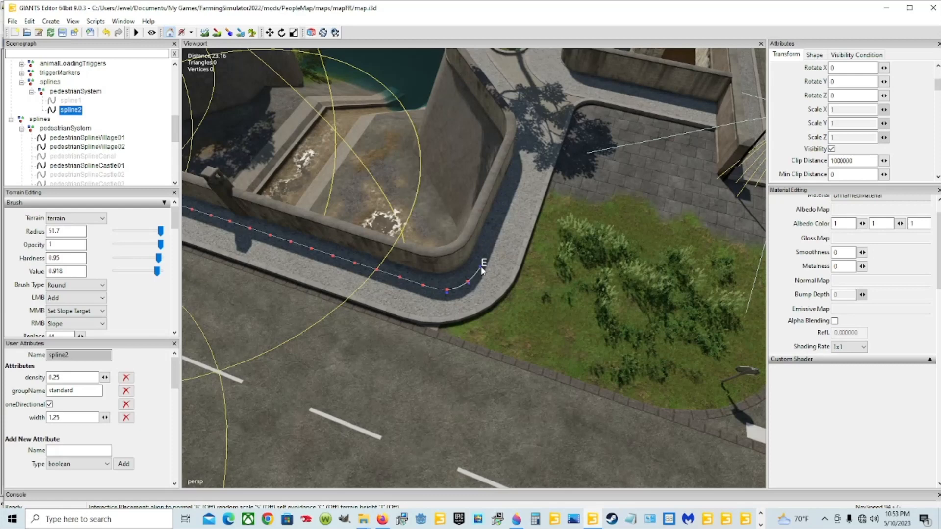
click(494, 239)
click(495, 231)
Step: Continue spline2 with more points along the sidewalk behind the corner up to the tree's shadow
key(Insert)
key(Insert)
key(Insert)
key(Insert)
key(Insert)
key(Insert)
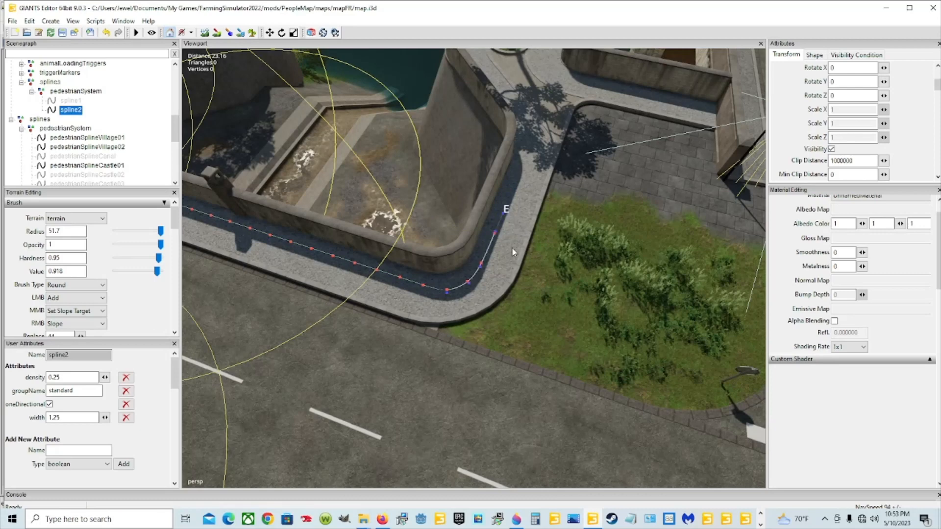
key(Insert)
key(Insert)
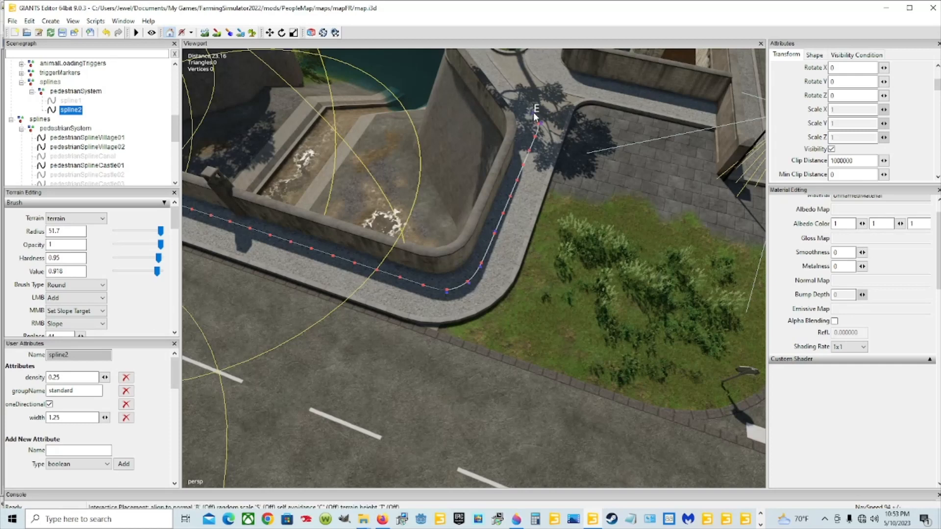
Step: Delete the last few points of spline2 back to the edge of the tree's shadow
scroll(566, 196, up, 3)
alt+drag(566, 195, 326, 259)
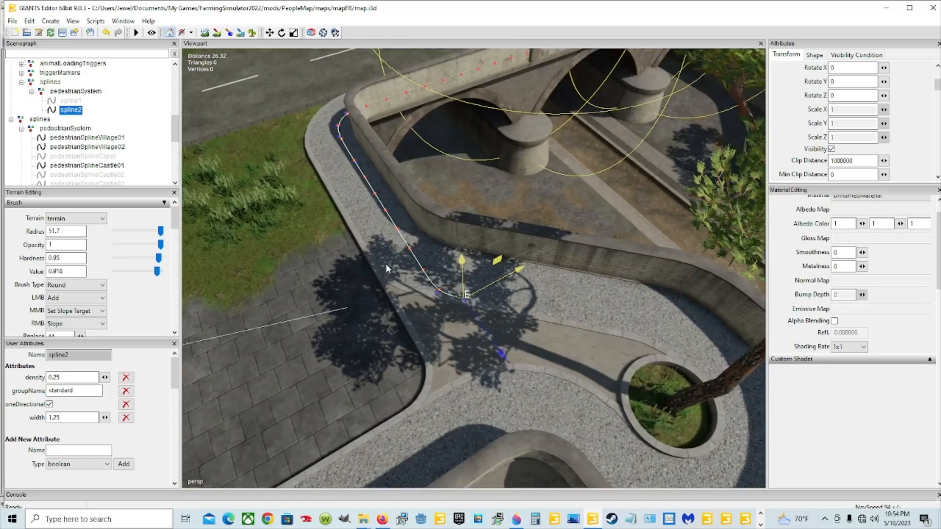
key(Insert)
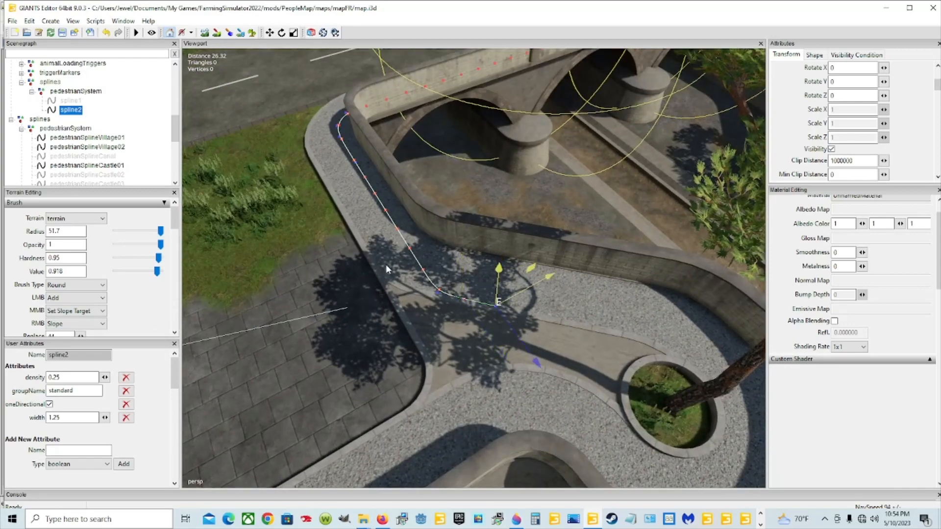
click(386, 265)
key(Delete)
key(Delete)
key(Delete)
key(Delete)
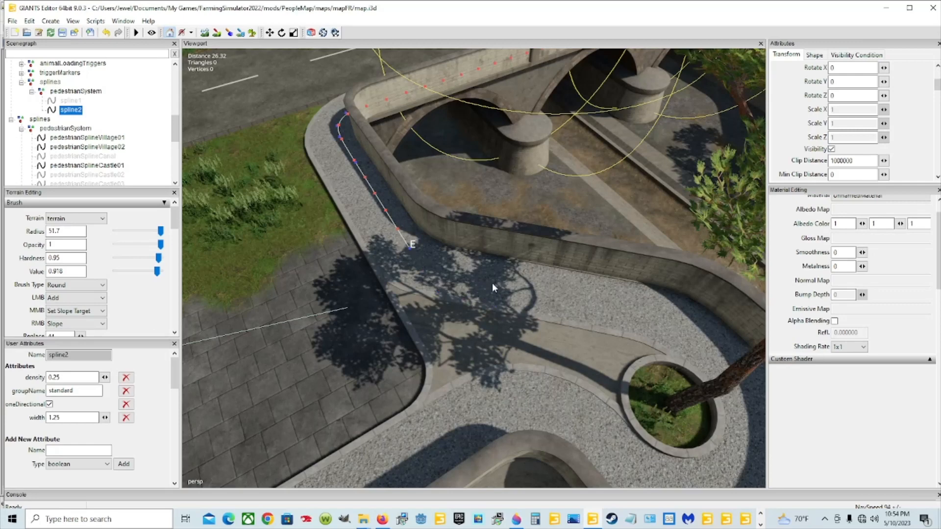
Step: Add new end points to spline2 and place them on the gravel so the path bends gently along the wall
key(Insert)
key(ctrl+b)
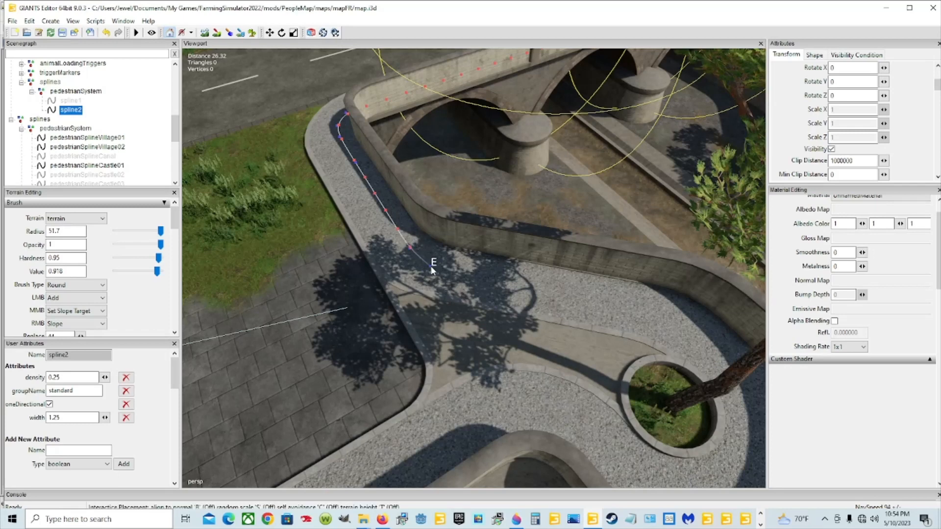
click(433, 266)
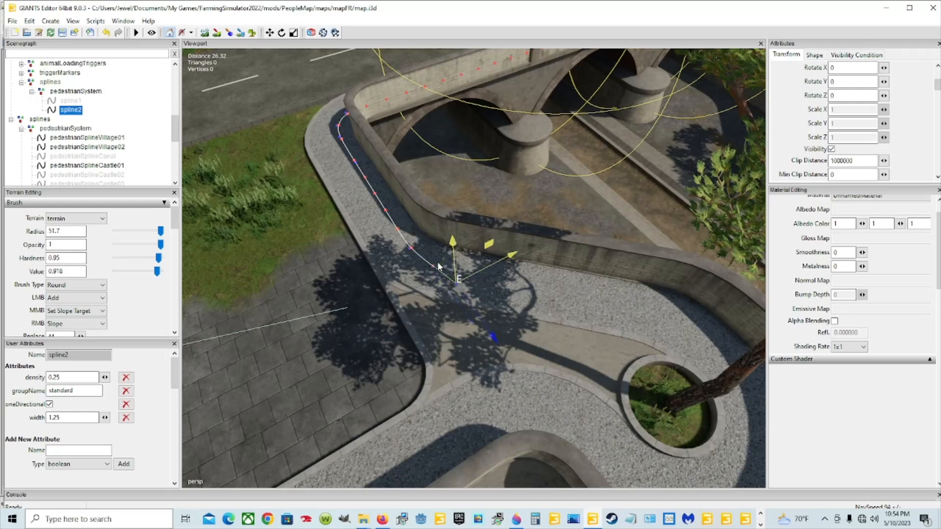
key(Insert)
key(ctrl+b)
click(471, 278)
Step: Add end points to spline2 and place them on the gravel along the wall, through and past the tree's shadow
key(Insert)
click(533, 285)
click(532, 286)
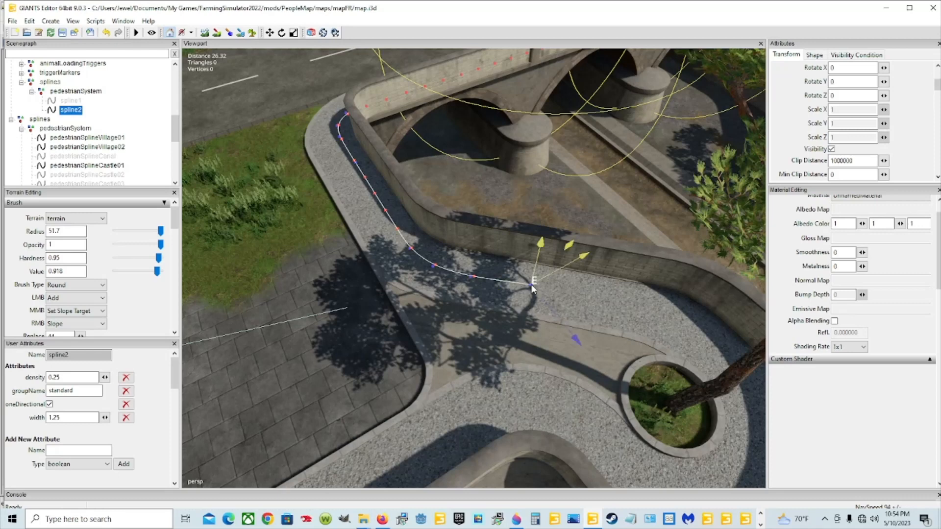
key(Insert)
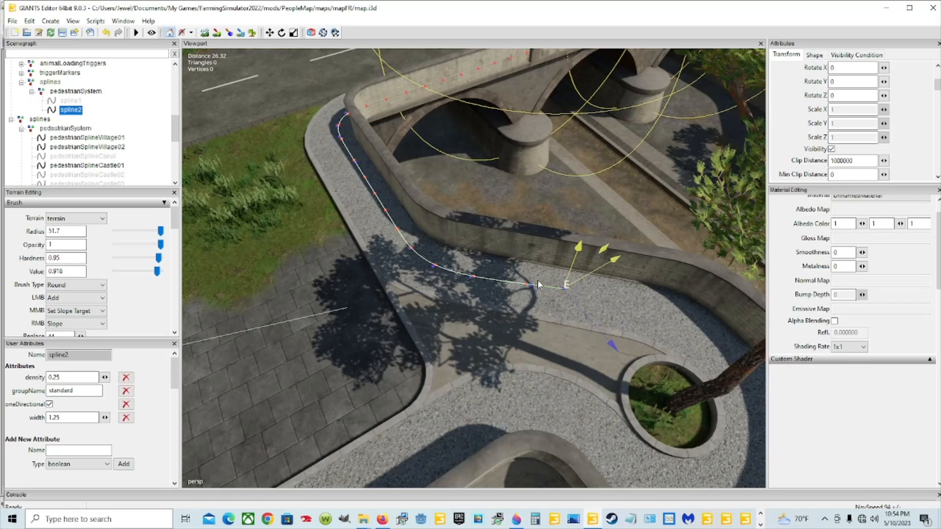
key(ctrl+b)
click(585, 291)
key(ctrl+b)
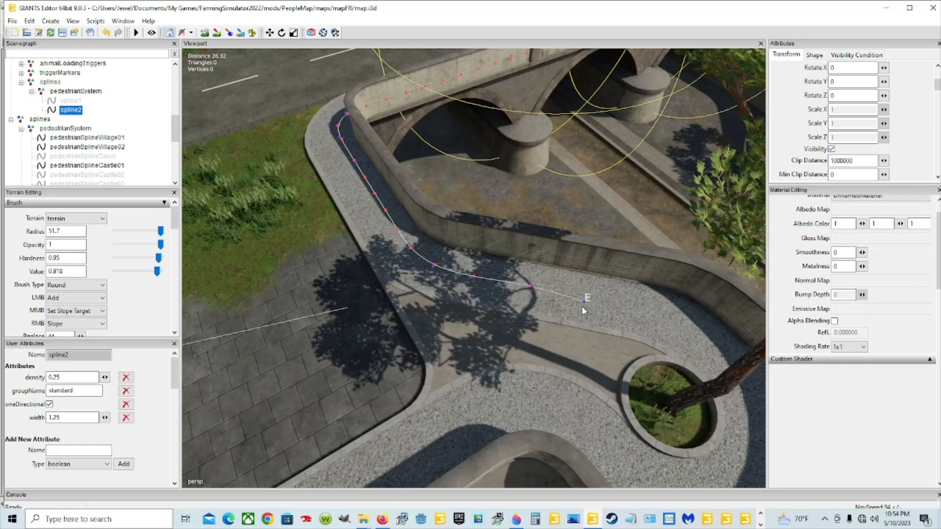
Step: Extend spline2 with more points along the wall up to the gravel beside the round tree planter
click(585, 298)
key(Insert)
click(654, 309)
key(Insert)
key(ctrl+b)
click(712, 339)
scroll(707, 342, down, 2)
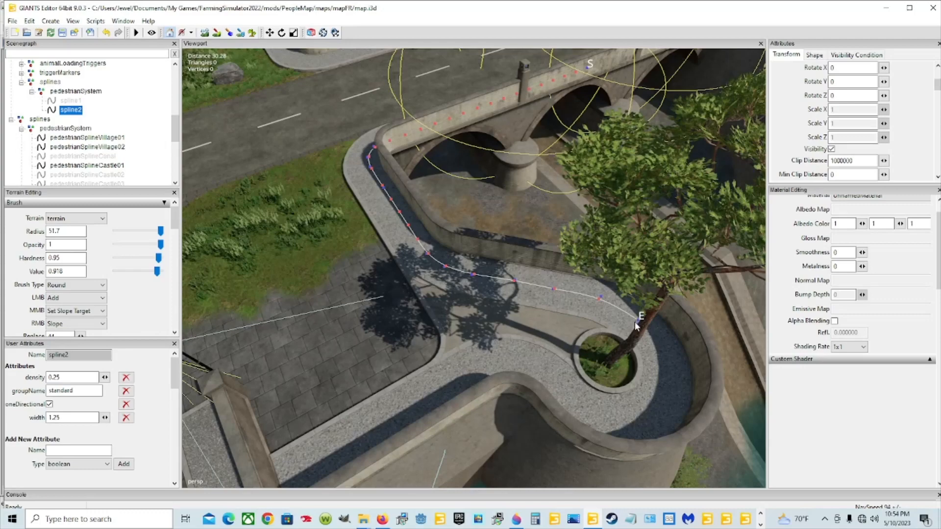
Step: Add and place spline2 points on the gravel so the path starts curving around the tree planter
scroll(611, 405, up, 2)
alt+drag(569, 390, 599, 353)
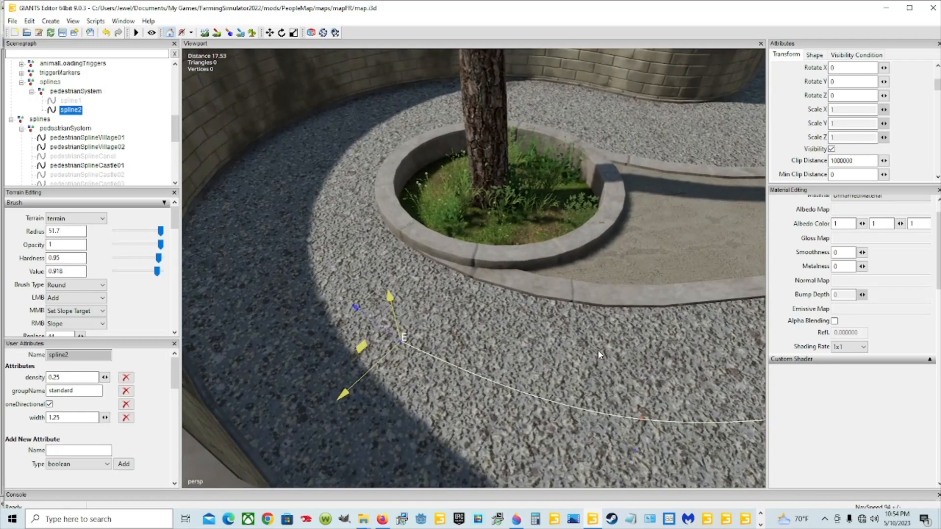
key(Insert)
key(ctrl+b)
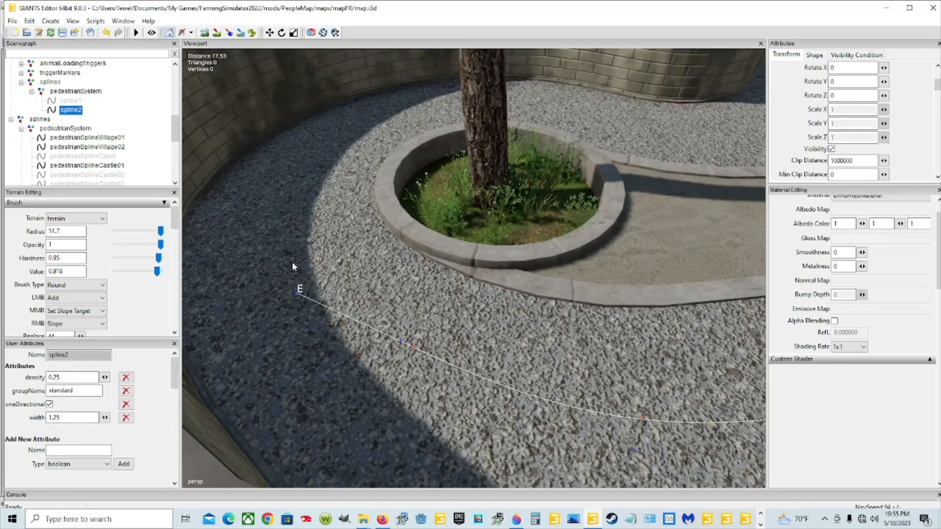
click(301, 250)
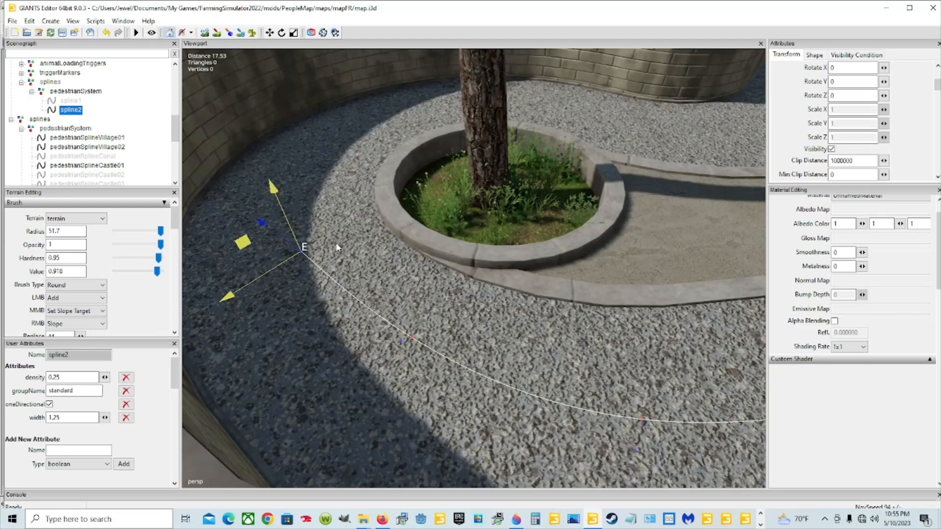
key(Insert)
key(ctrl+b)
click(277, 190)
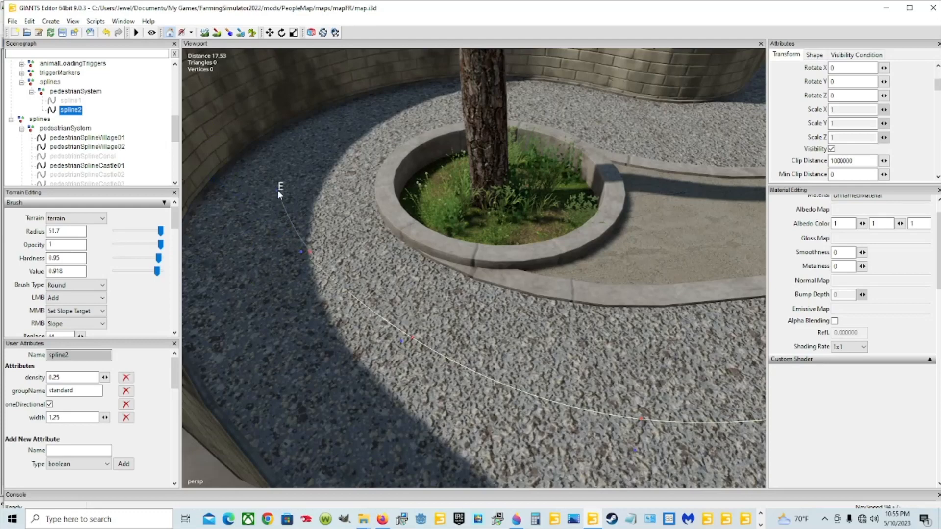
Step: Adjust the end point and continue spline2 around the planter on the gravel, following the edge of the wall's shadow
click(287, 190)
click(294, 188)
click(300, 191)
key(Insert)
key(ctrl+b)
key(Insert)
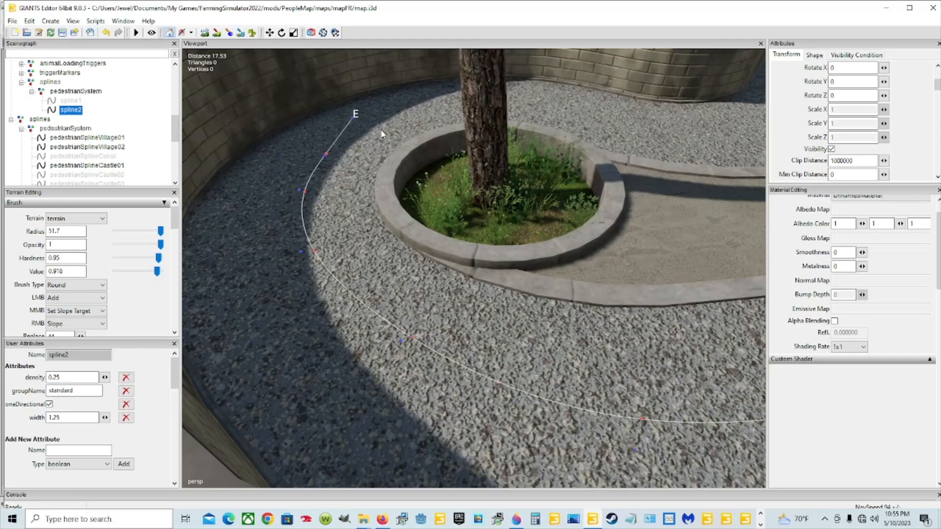
key(ctrl+b)
key(Insert)
key(ctrl+b)
click(423, 111)
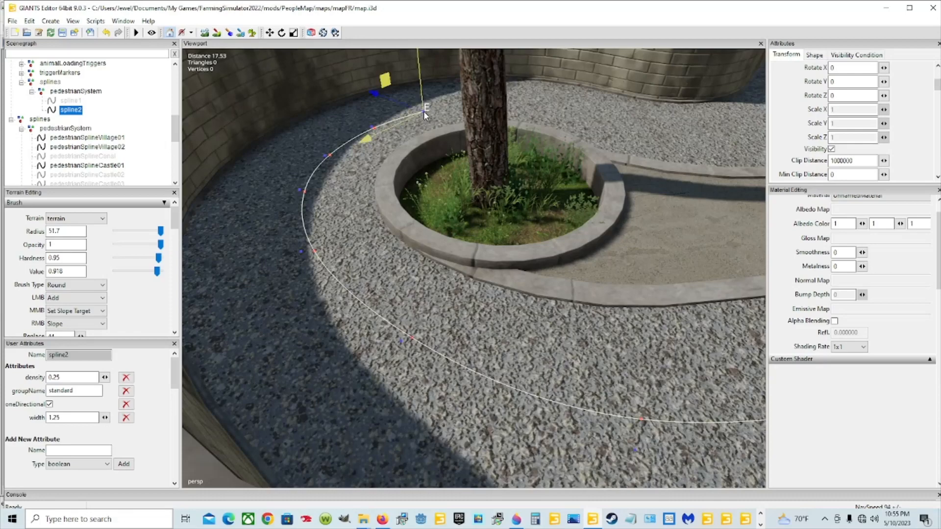
Step: Add another spline2 end point and place it on the gravel so the path turns back around the planter
alt+drag(539, 285, 391, 289)
scroll(577, 222, up, 3)
scroll(391, 289, down, 3)
alt+drag(483, 242, 496, 269)
scroll(383, 214, up, 3)
scroll(383, 214, down, 1)
scroll(287, 240, down, 3)
scroll(340, 248, up, 2)
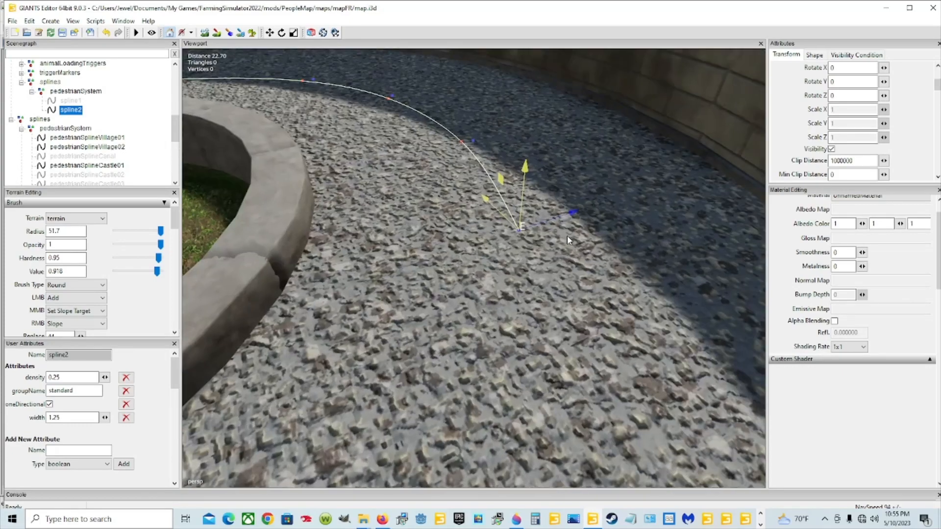
scroll(497, 269, down, 2)
key(Insert)
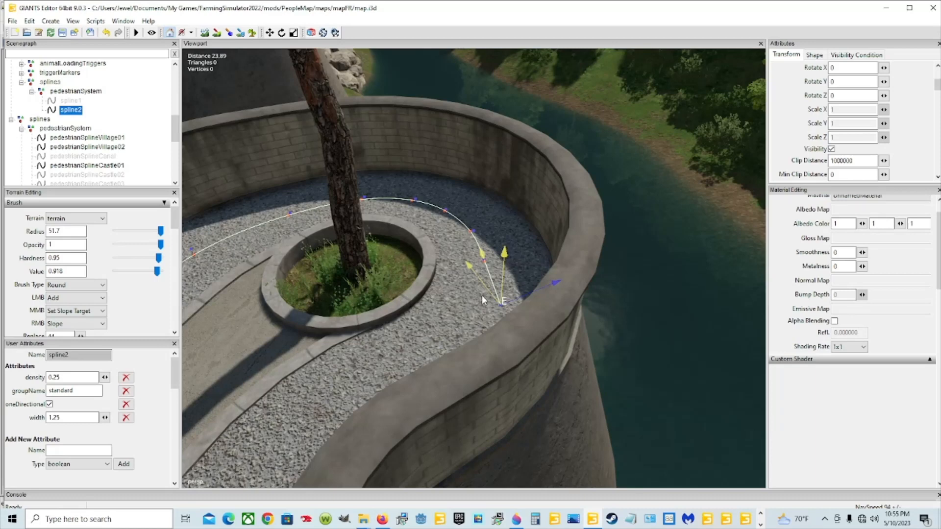
key(ctrl+b)
Step: Place more spline2 points on the gravel strip between the planter and the curved wall, leading away from the planter
key(Insert)
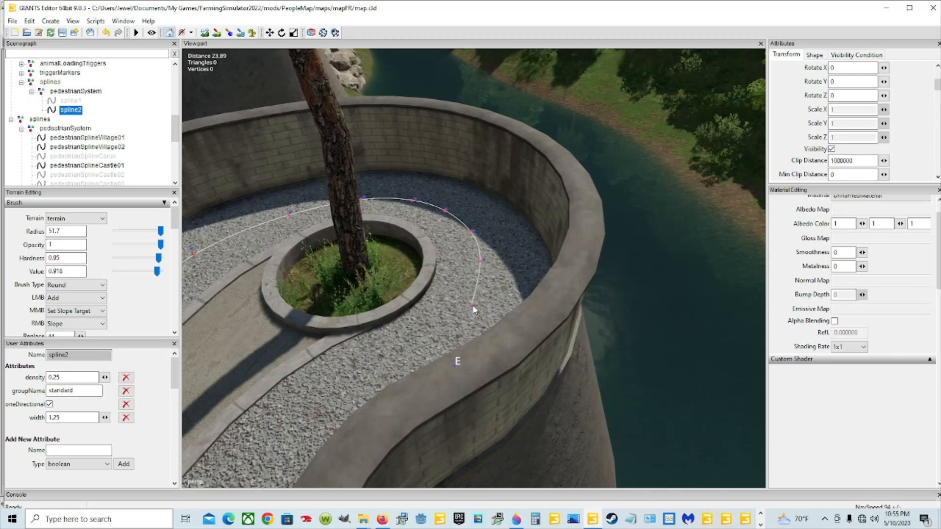
click(440, 335)
click(401, 355)
click(327, 386)
click(273, 443)
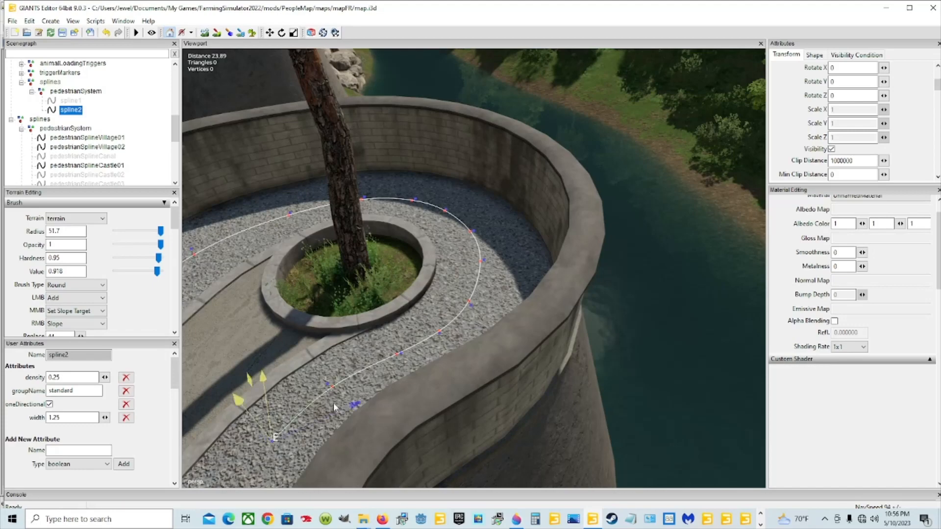
Step: Extend spline2 from the planter across the walkway, through the tree's shadow, towards the curb beside the stone paving
scroll(458, 313, down, 2)
alt+drag(458, 312, 430, 339)
scroll(431, 340, up, 2)
alt+drag(348, 352, 443, 301)
scroll(395, 306, up, 2)
scroll(443, 301, down, 2)
scroll(443, 301, down, 2)
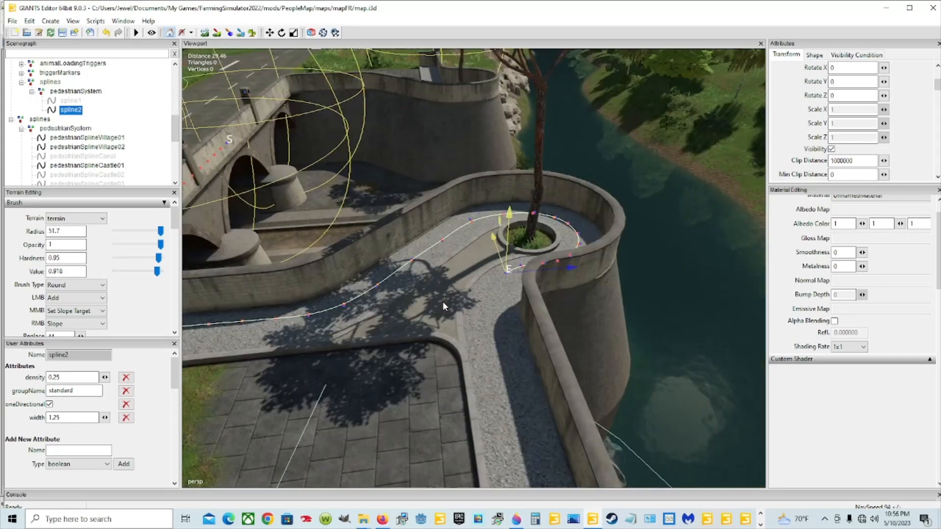
key(Insert)
key(Insert)
key(Insert)
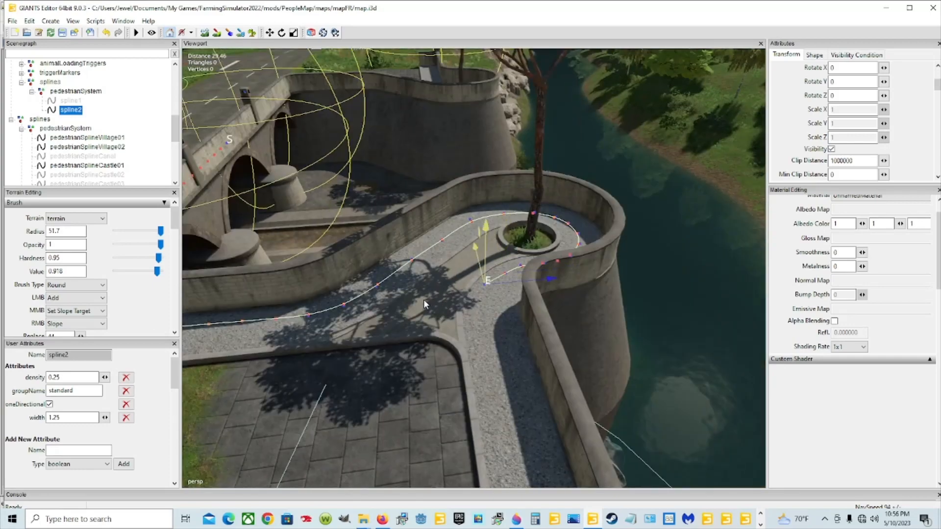
key(Insert)
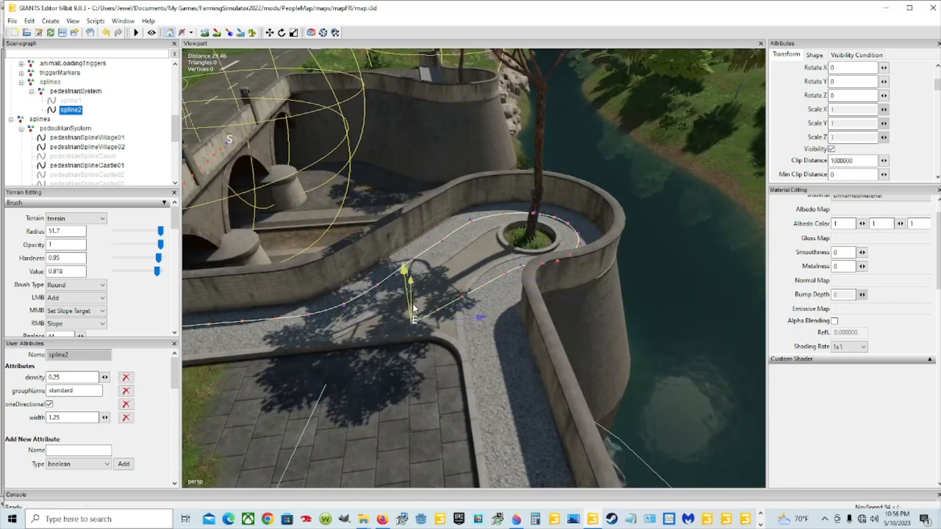
click(407, 305)
key(Insert)
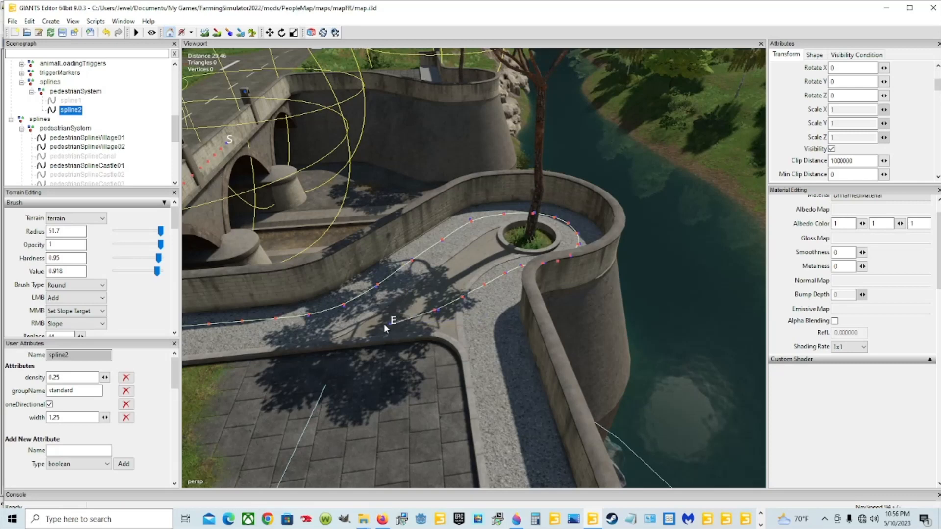
key(Insert)
click(350, 332)
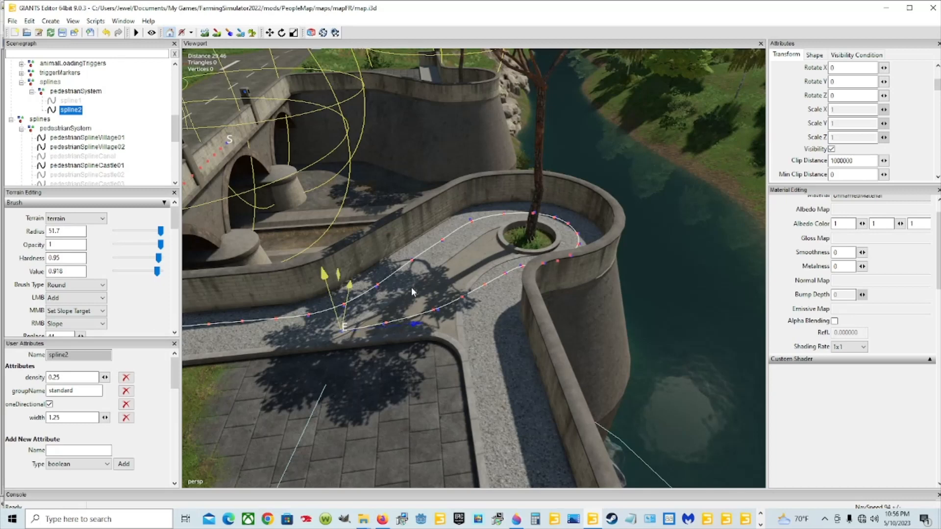
Step: Add and place spline2 points so the path bends onto the gravel beside the curb, opposite its outgoing line
key(Insert)
alt+drag(413, 270, 344, 238)
scroll(365, 274, up, 3)
key(ctrl+b)
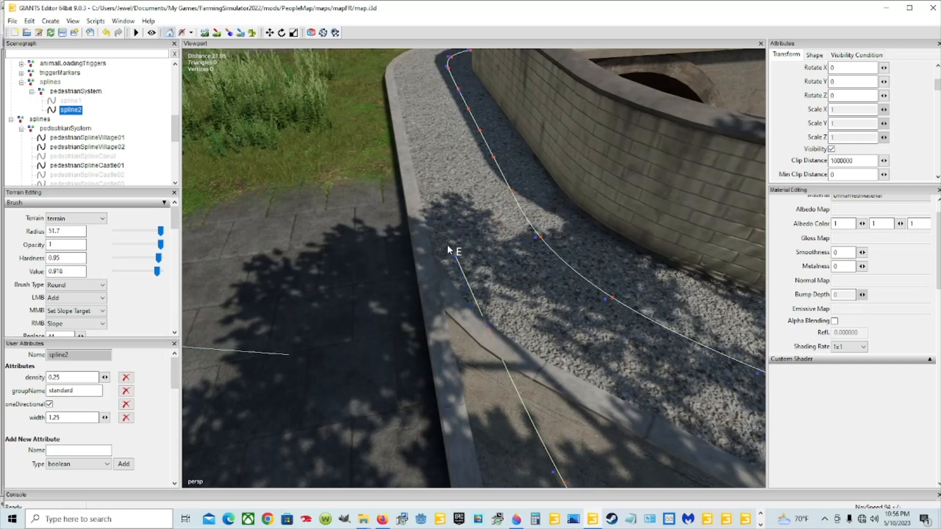
key(ctrl+b)
key(Insert)
key(ctrl+b)
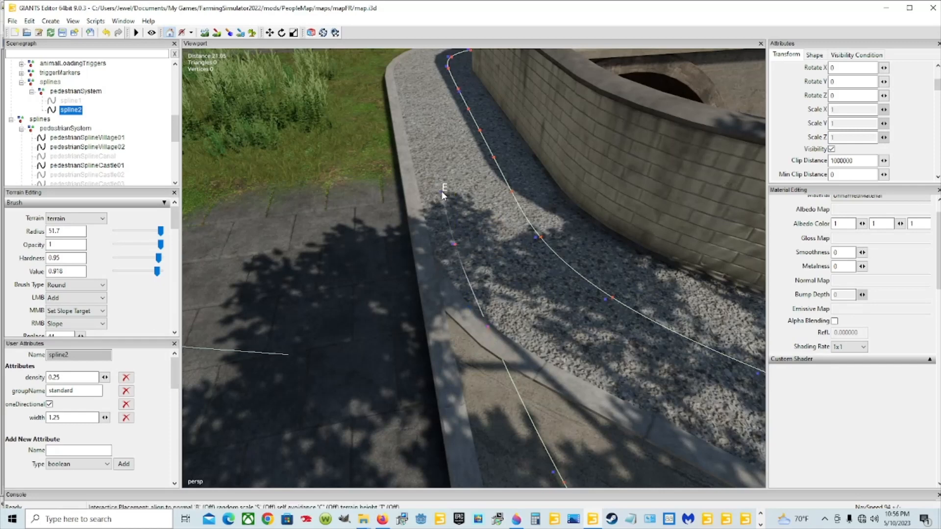
key(ctrl+b)
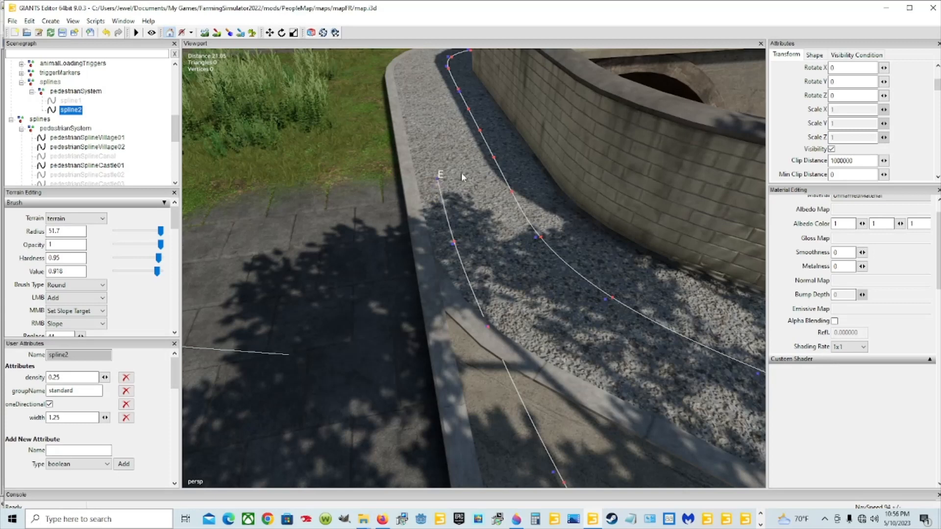
Step: Add five points to spline2 straight along the curb and place the last one on the gravel
key(Insert)
key(Insert)
key(Insert)
key(Insert)
key(Insert)
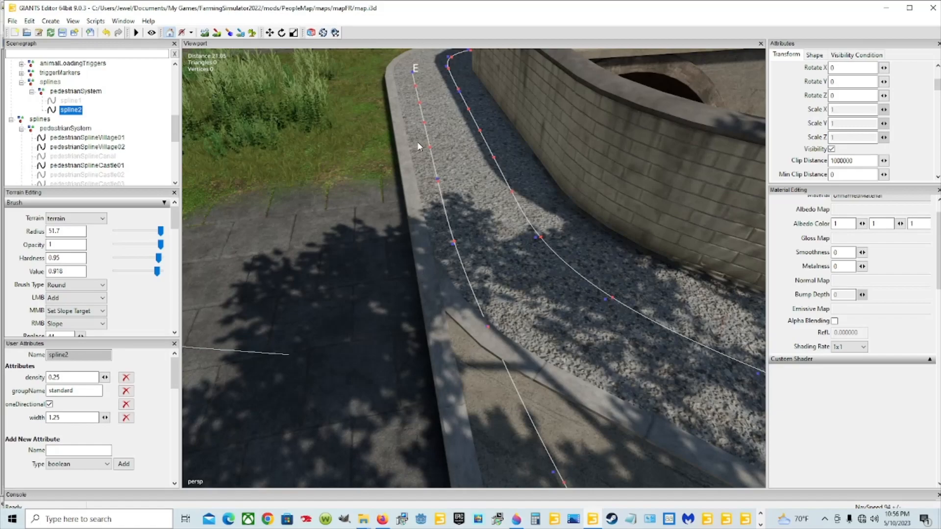
click(411, 74)
Step: Delete the last point of spline2 and reposition its end on the gravel ahead of the rounded sidewalk corner
alt+drag(394, 277, 685, 290)
scroll(352, 229, up, 4)
scroll(542, 287, down, 3)
scroll(560, 296, up, 5)
scroll(686, 290, down, 4)
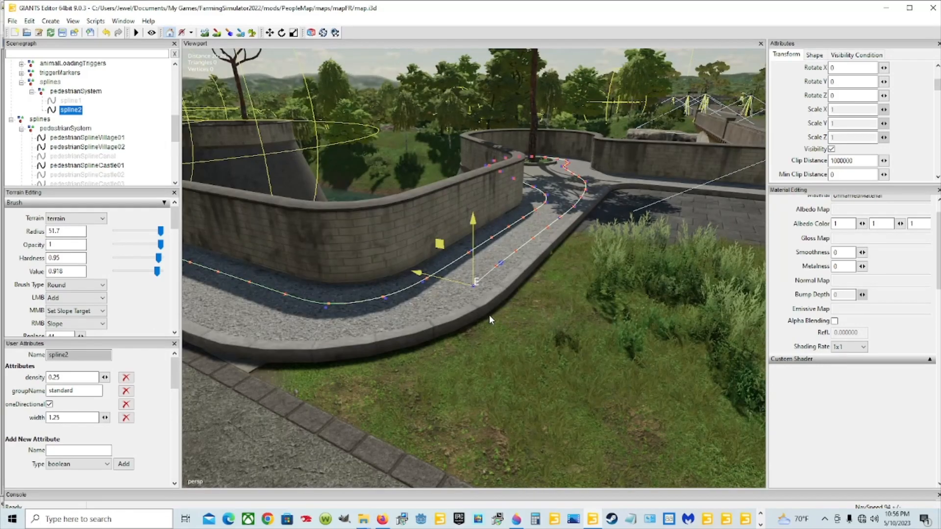
key(Delete)
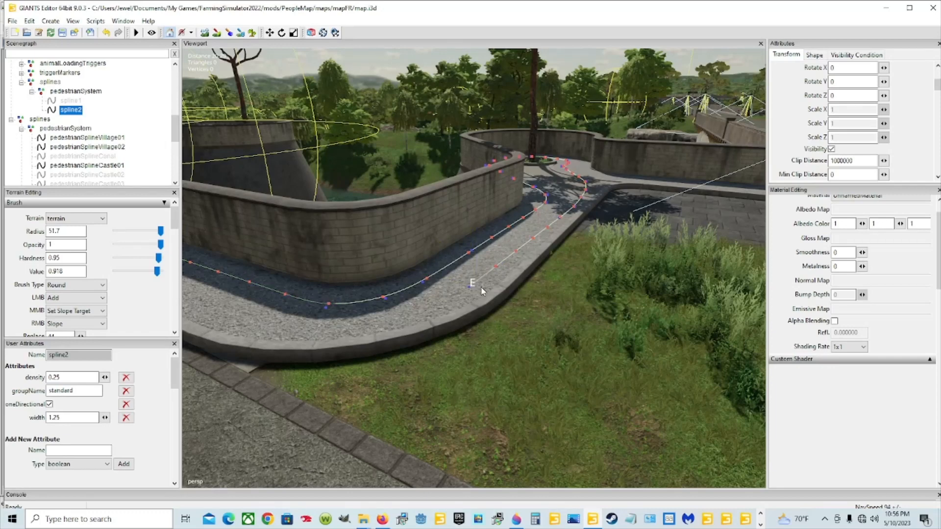
Step: Add and place spline2 points around the rounded sidewalk corner, staying near the outer curb
key(Insert)
key(ctrl+b)
key(Insert)
key(ctrl+b)
key(Insert)
key(ctrl+b)
key(ctrl+b)
key(Insert)
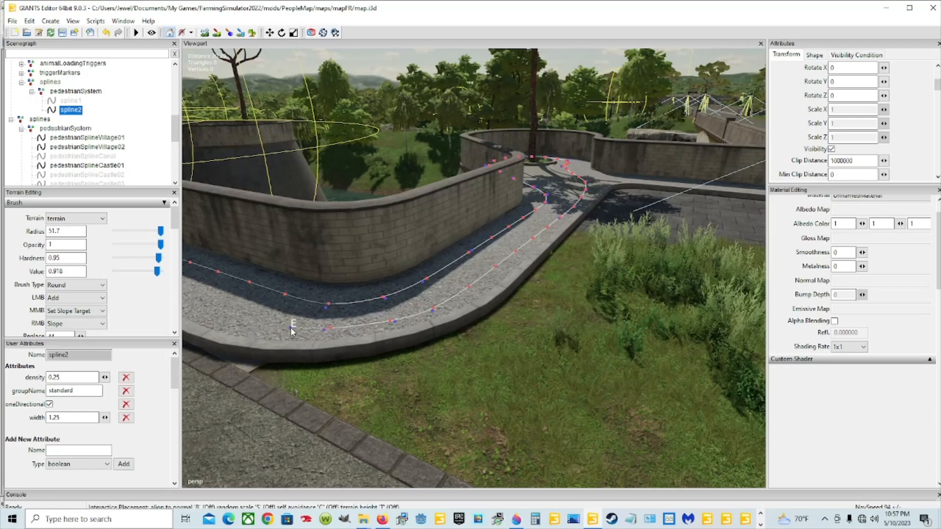
key(ctrl+b)
click(293, 326)
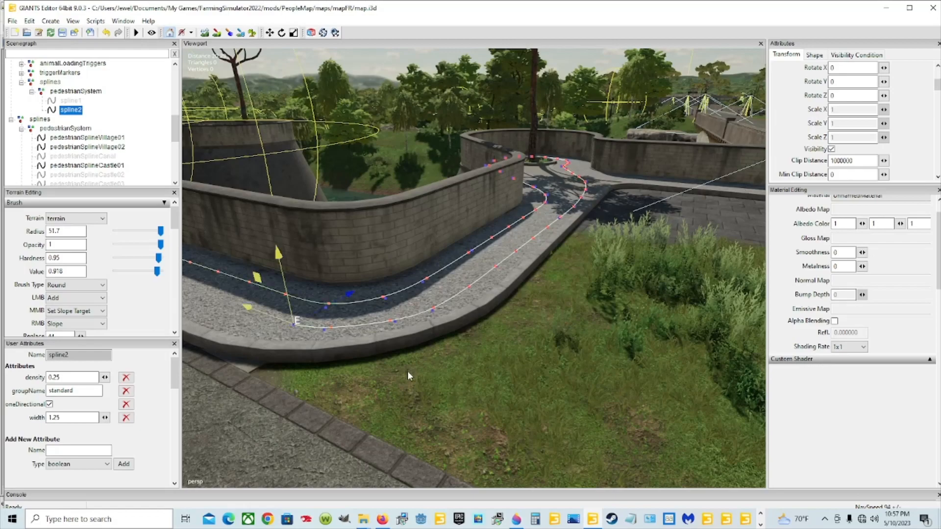
Step: Continue spline2 from the corner along the straight roadside sidewalk with points placed between the inner line and the curb
scroll(407, 371, up, 3)
alt+drag(402, 371, 688, 387)
key(Insert)
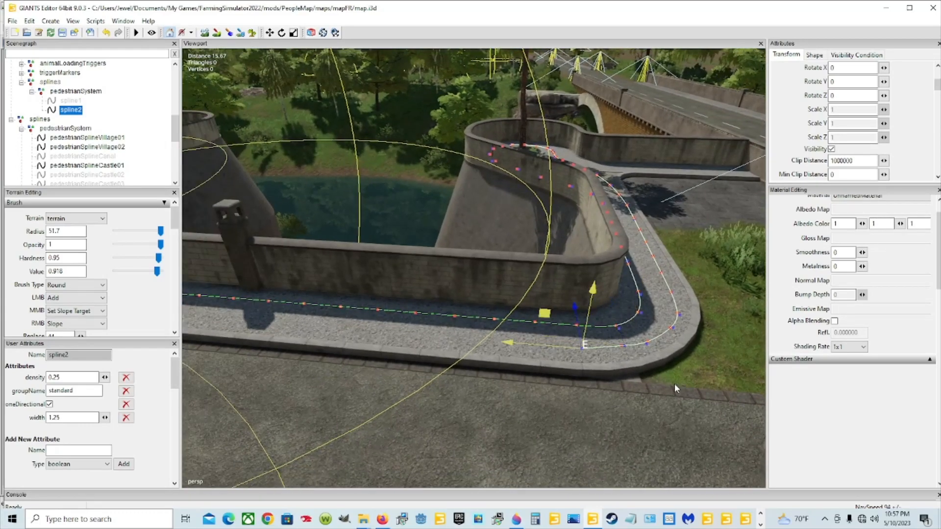
click(586, 349)
key(Insert)
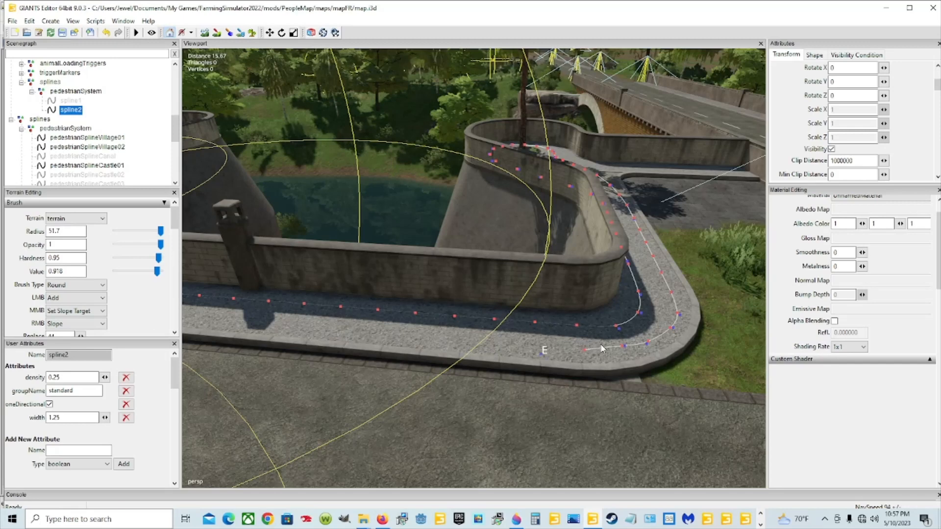
click(538, 348)
key(Insert)
click(492, 343)
click(492, 343)
Step: Try to extend spline2 with seven more points straight along the roadside sidewalk and place the new end point
key(Insert)
key(Insert)
key(Insert)
key(Insert)
key(Insert)
key(Insert)
key(Insert)
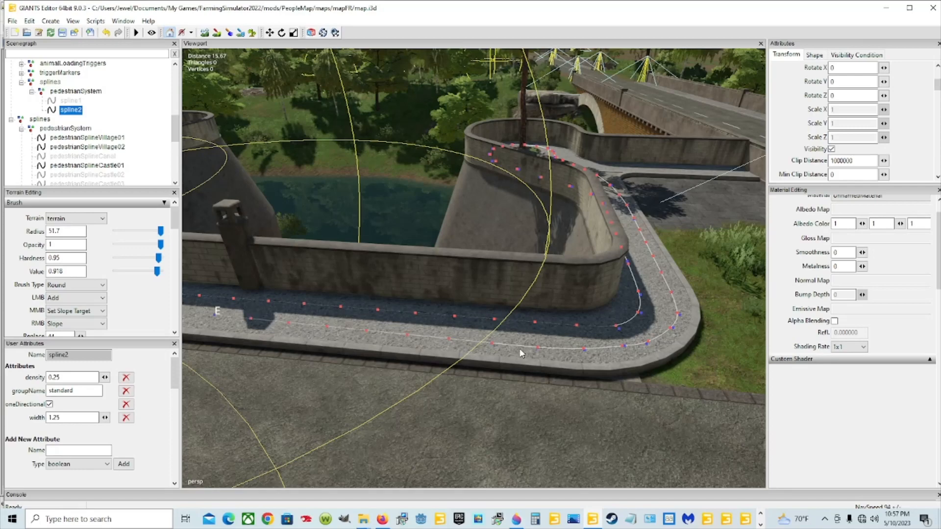
scroll(518, 350, up, 2)
scroll(518, 350, down, 1)
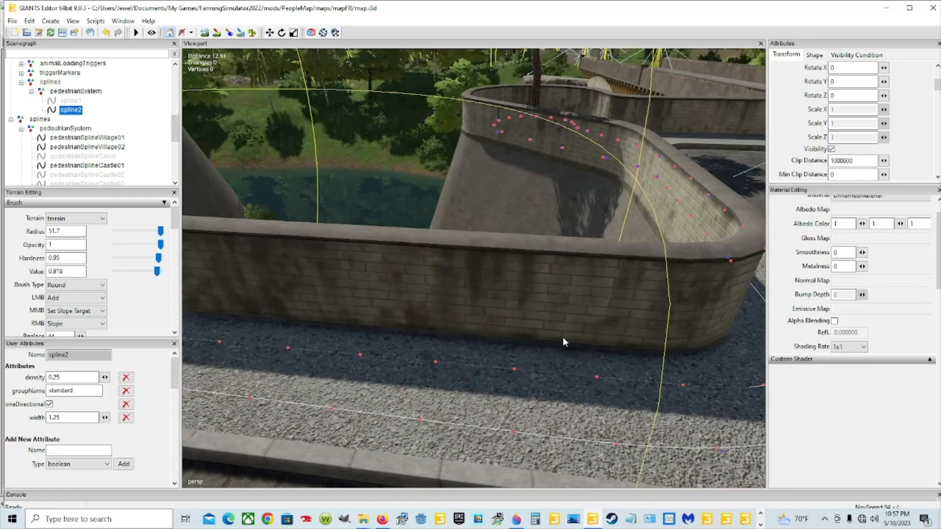
click(433, 361)
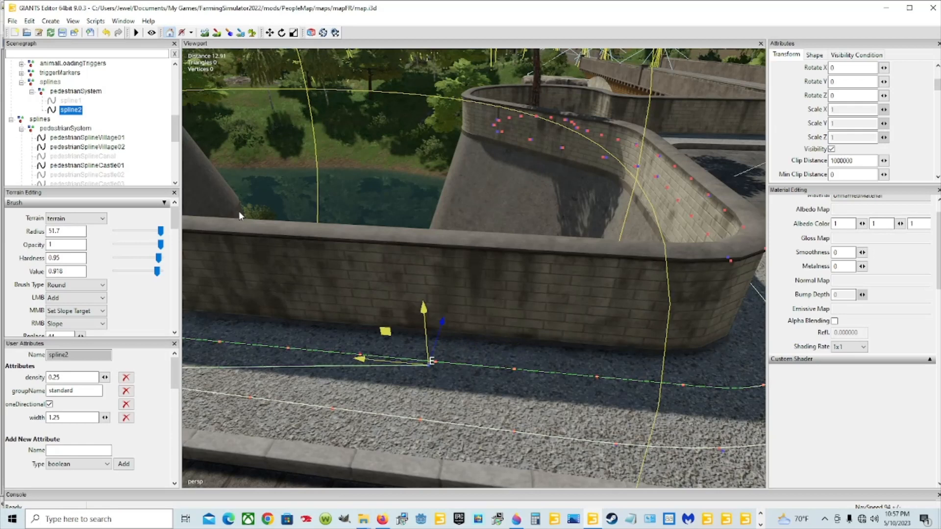
Step: Undo the misplaced end point and the latest points added to spline2 along the roadside sidewalk
click(105, 34)
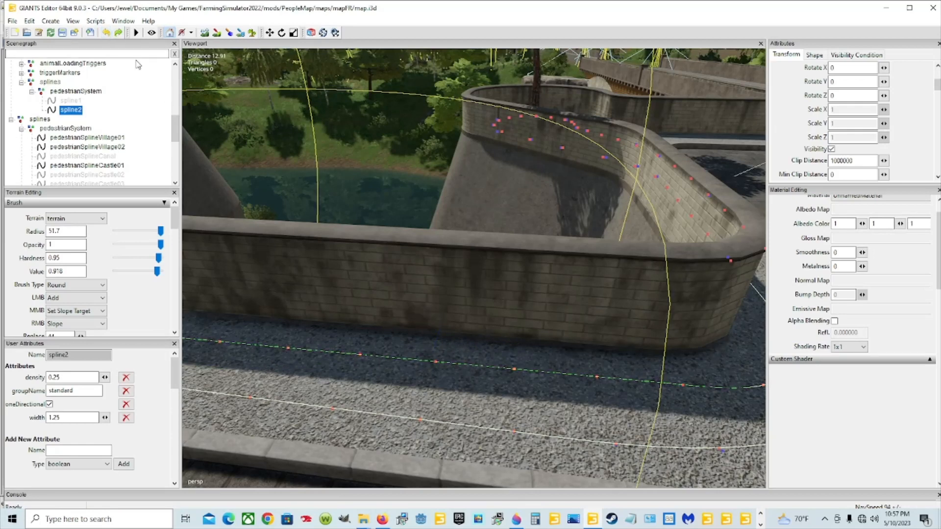
key(ctrl+y)
key(ctrl+y)
key(ctrl+y)
key(ctrl+y)
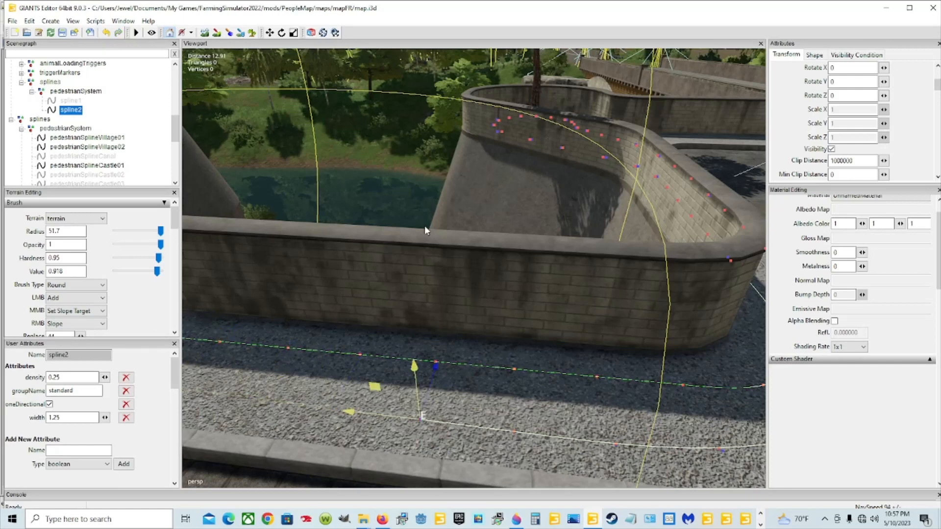
key(ctrl+y)
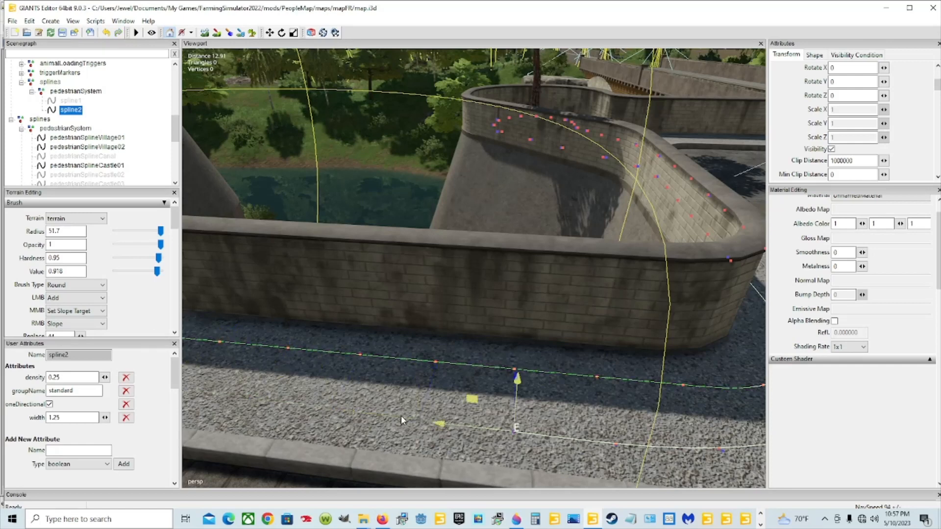
Step: Place spline2's end point on the roadside sidewalk between the inner line and the curb, and add four points straight along it
click(502, 432)
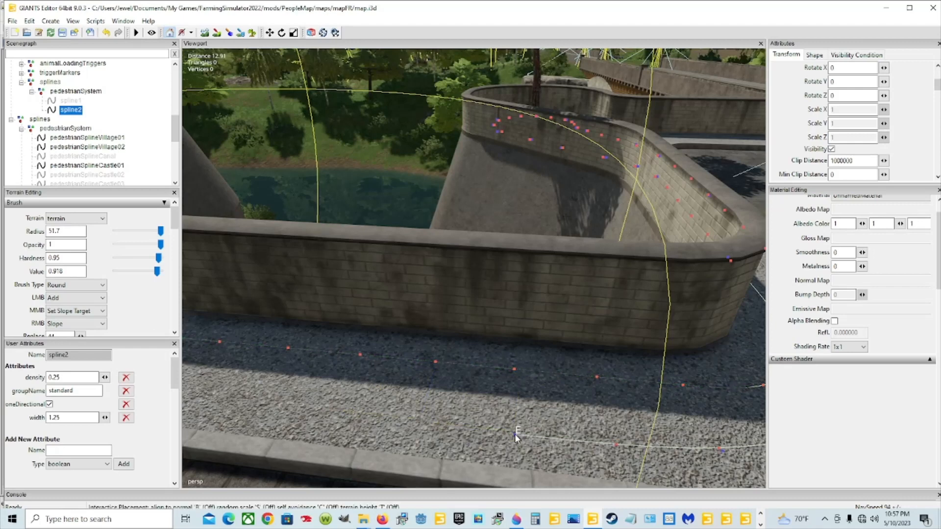
drag(512, 435, 504, 433)
key(Insert)
key(Insert)
key(Insert)
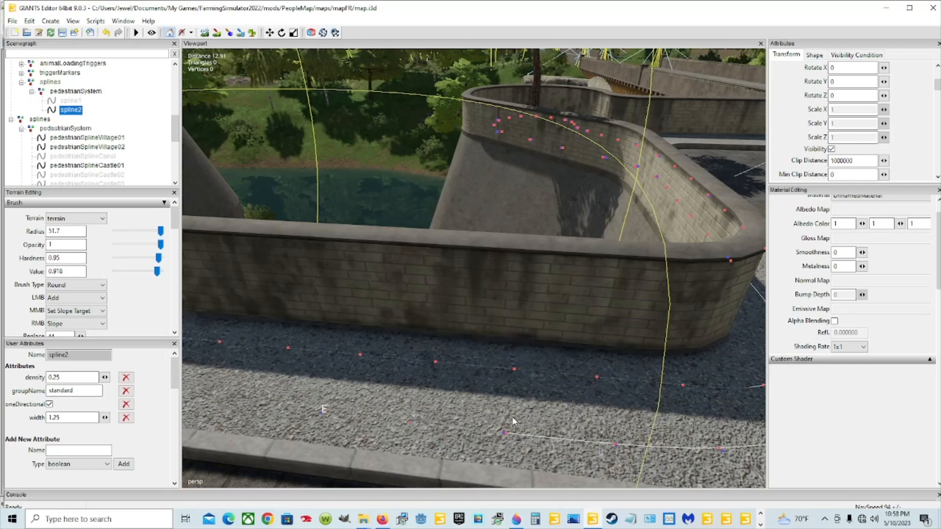
key(Insert)
scroll(510, 419, down, 3)
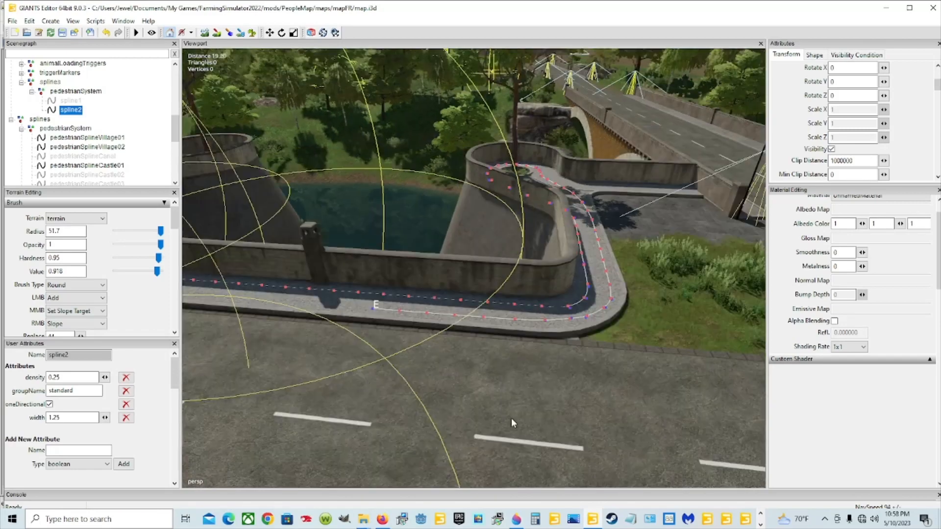
Step: Extend spline2 with eight more points straight along the roadside sidewalk until it reaches its start point
key(Insert)
key(Insert)
key(Insert)
key(Insert)
key(Insert)
key(Insert)
key(Insert)
key(Insert)
scroll(250, 294, down, 3)
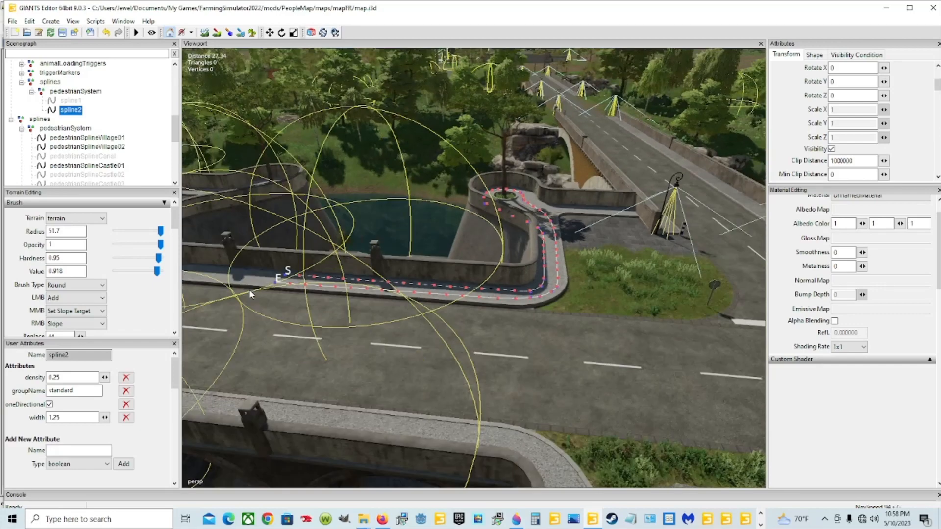
Step: Position spline2's end point beside its start point, on the curb side of the sidewalk
click(273, 280)
alt+drag(416, 330, 532, 302)
scroll(342, 299, up, 3)
scroll(422, 304, up, 4)
scroll(534, 299, down, 5)
scroll(588, 293, up, 3)
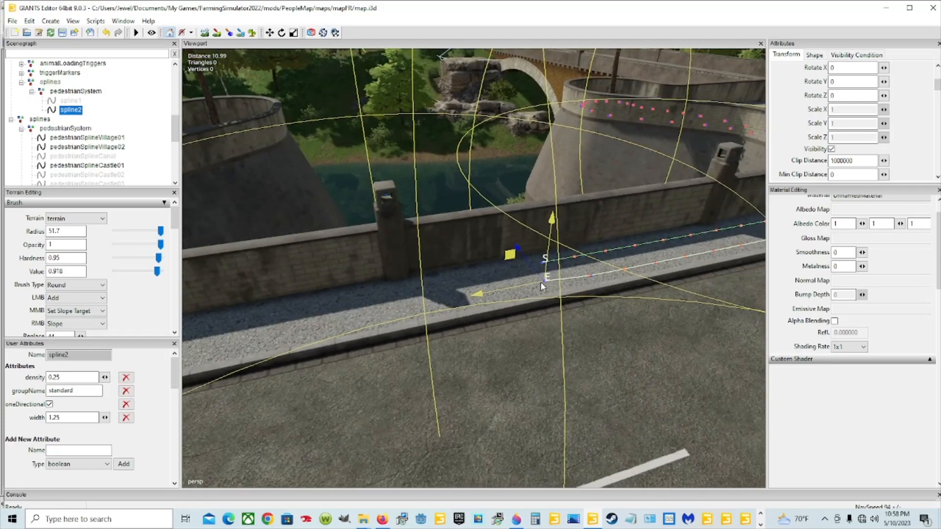
click(541, 280)
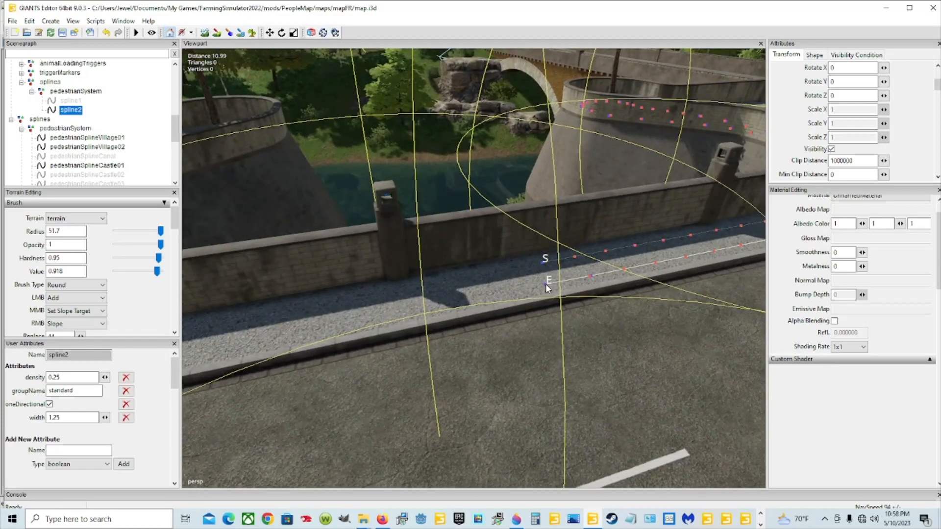
Step: Extend spline2 with nine points past its start point along the sidewalk toward the far corner
key(Insert)
key(Insert)
key(Insert)
key(Insert)
key(Insert)
key(Insert)
key(Insert)
key(Insert)
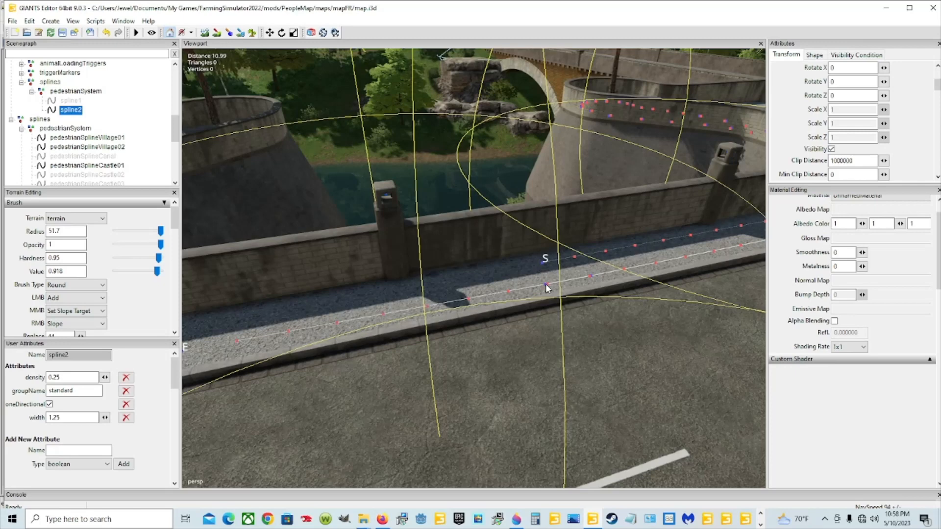
key(Insert)
key(ctrl+b)
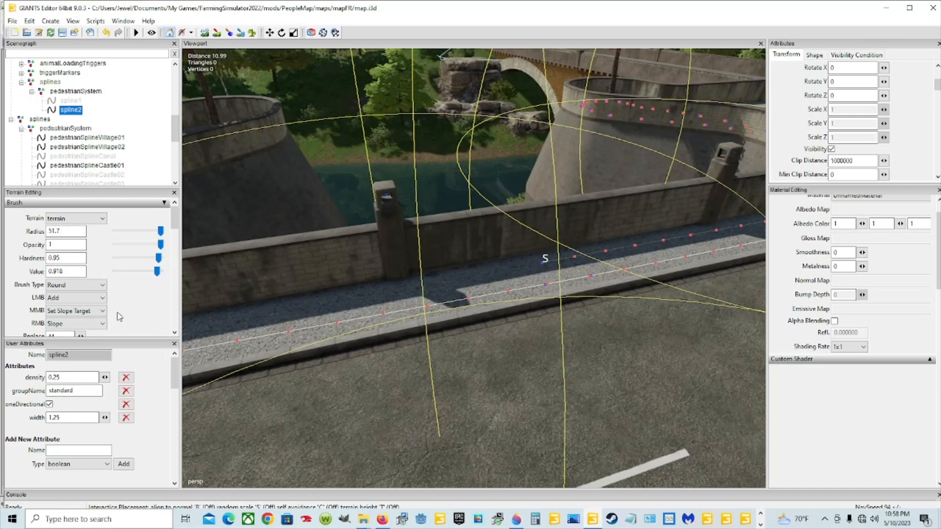
scroll(287, 298, down, 3)
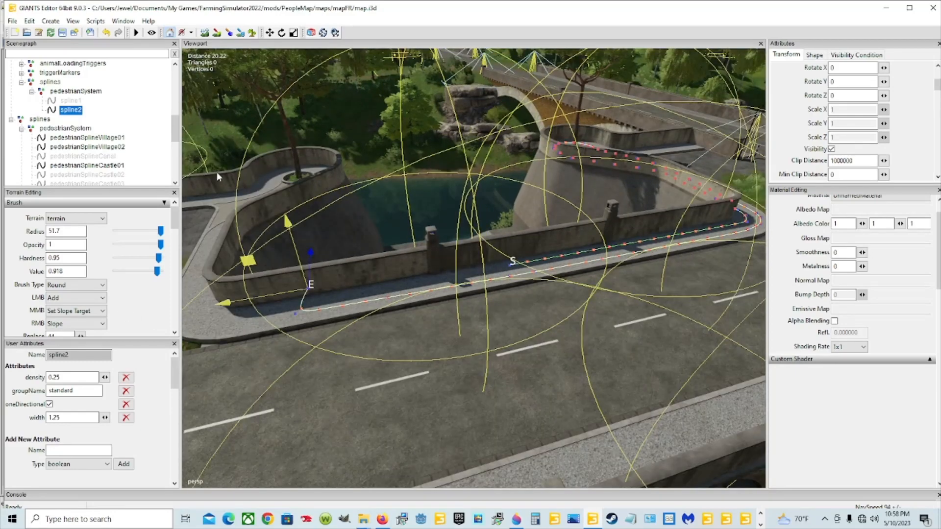
click(105, 33)
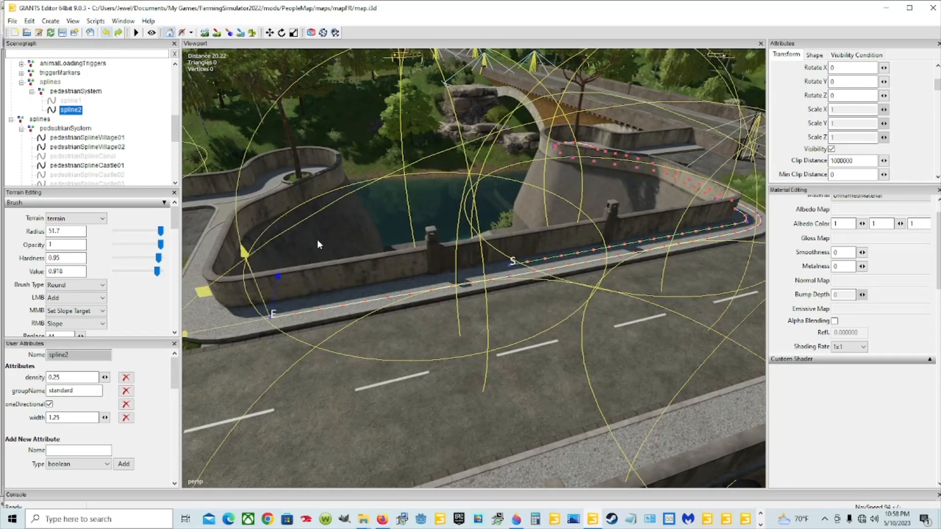
Step: Add three points to spline2 up to the far sidewalk corner and place the end point where the curve begins
alt+drag(536, 347, 634, 368)
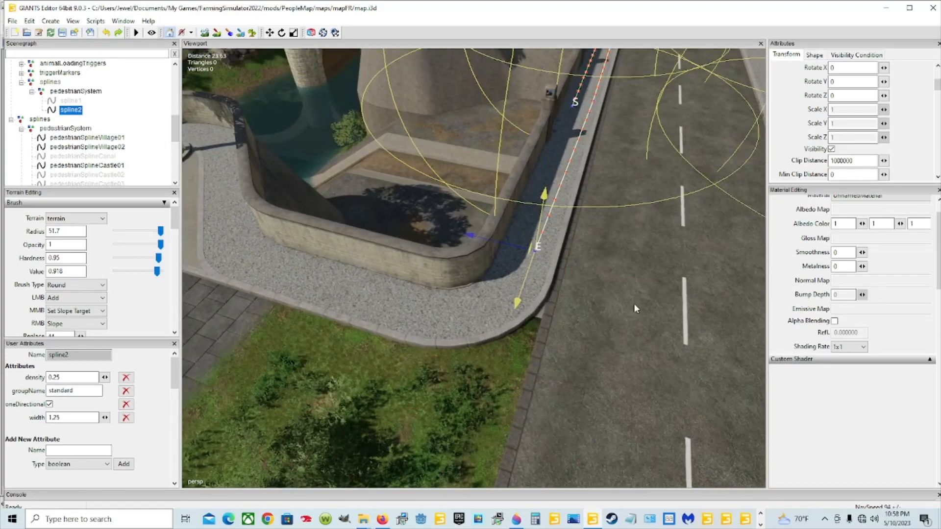
key(Insert)
key(Insert)
key(Insert)
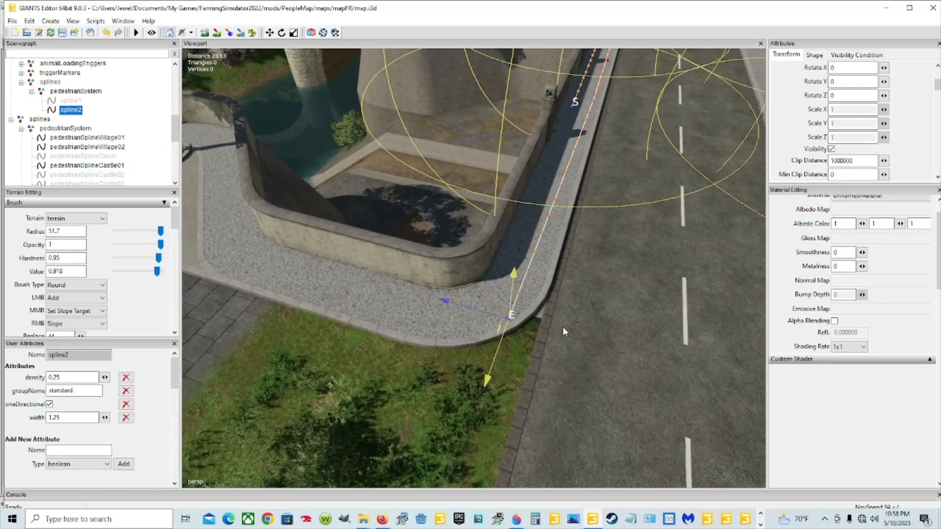
click(548, 330)
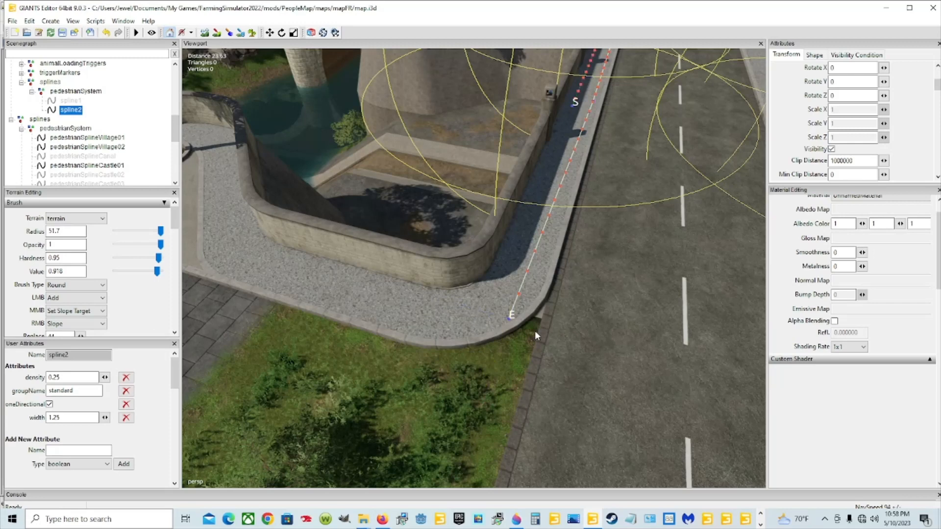
click(492, 313)
click(493, 316)
Step: Add and place spline2 points around the rounded far corner, following the outer curb beside the grass
key(Insert)
key(Insert)
key(Insert)
key(ctrl+b)
key(ctrl+b)
key(Insert)
key(ctrl+b)
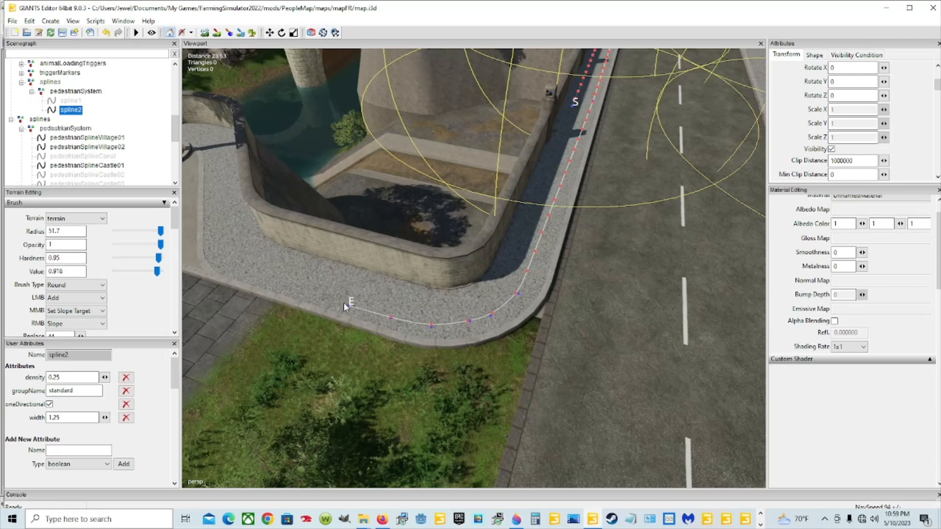
key(ctrl+b)
Step: Extend spline2 with six points along the straight sidewalk from the far corner past the grass
key(Insert)
key(Insert)
key(Insert)
key(Insert)
key(Insert)
key(Insert)
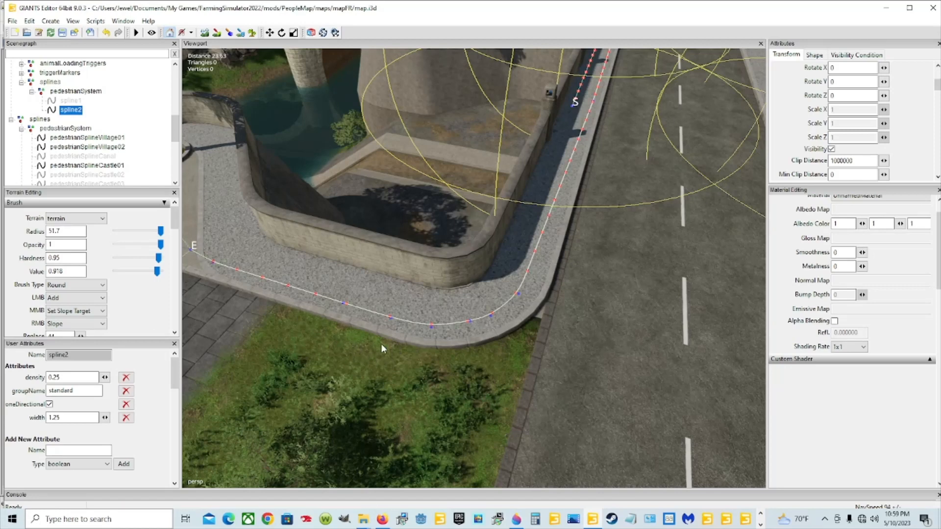
Step: Add a spline2 point beside the dark paving and place it where the sidewalk meets the concrete path
mouse_move(380, 343)
alt+mouse_down()
mouse_move(269, 267)
mouse_move(252, 273)
alt+mouse_up()
scroll(252, 272, up, 5)
alt+drag(328, 278, 551, 350)
scroll(575, 325, up, 5)
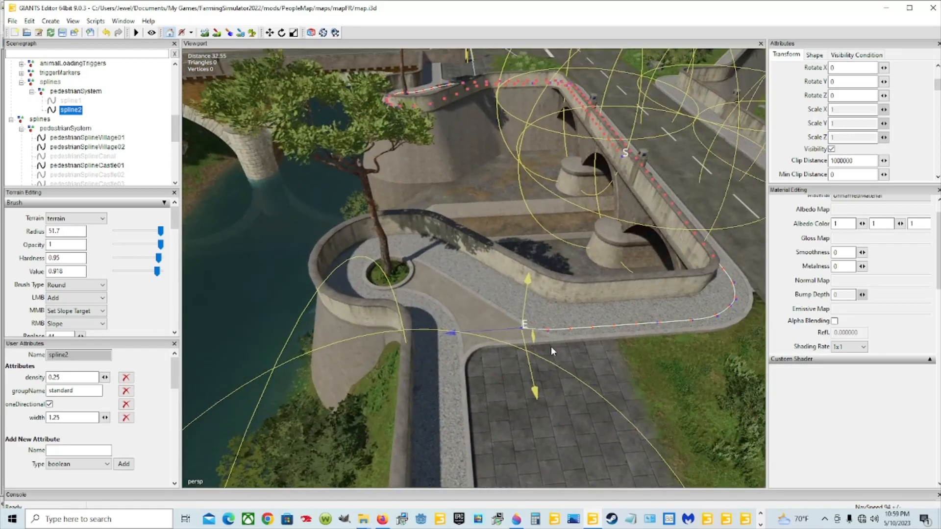
key(Insert)
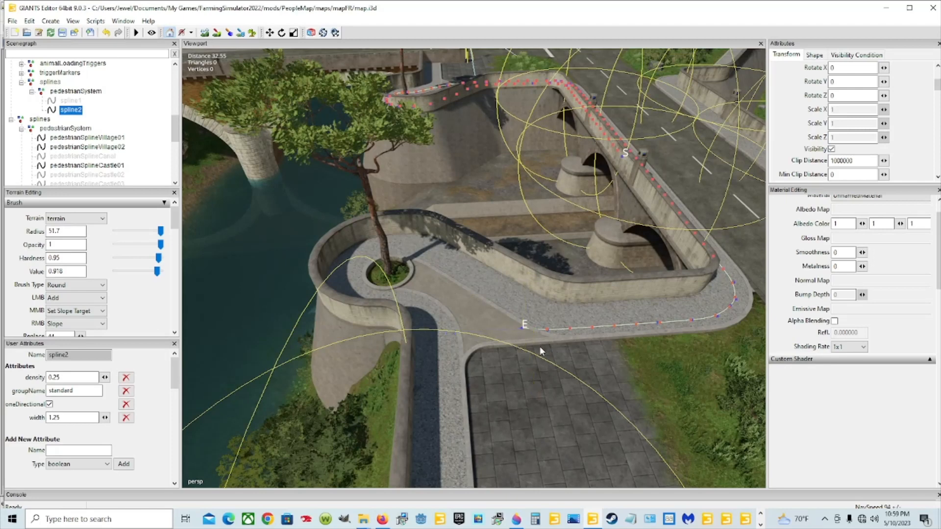
drag(522, 331, 510, 333)
Step: Try to route spline2 across the concrete path and onto the gravel walk beside the second tree planter
drag(460, 318, 459, 316)
key(ctrl+b)
key(Insert)
scroll(417, 300, up, 5)
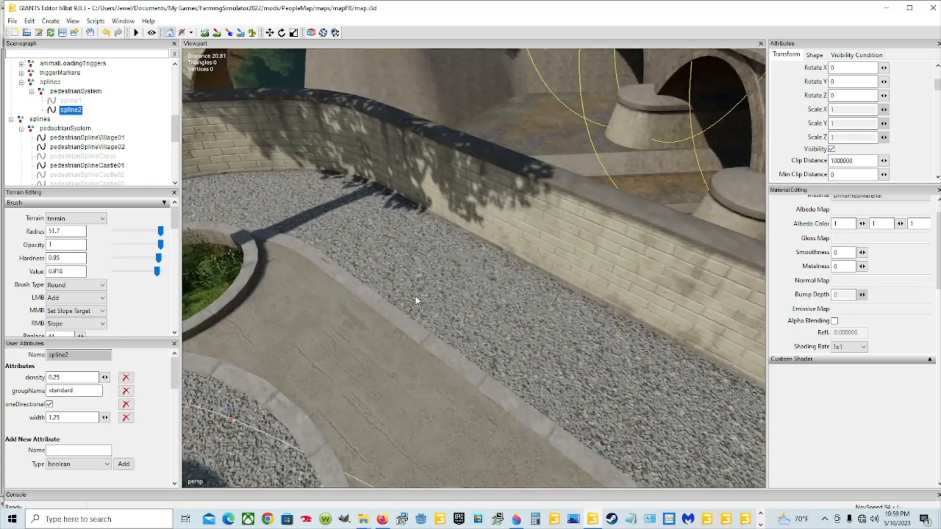
scroll(416, 299, down, 2)
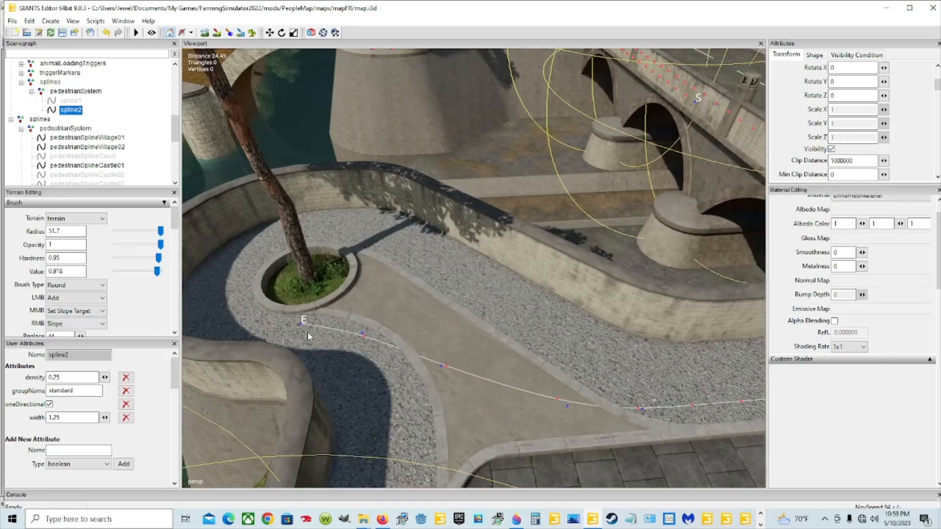
click(307, 336)
Step: Delete the last three points of spline2 back to the concrete path before the tree planter
alt+drag(502, 302, 422, 335)
scroll(457, 300, up, 2)
scroll(346, 327, down, 5)
scroll(472, 323, up, 5)
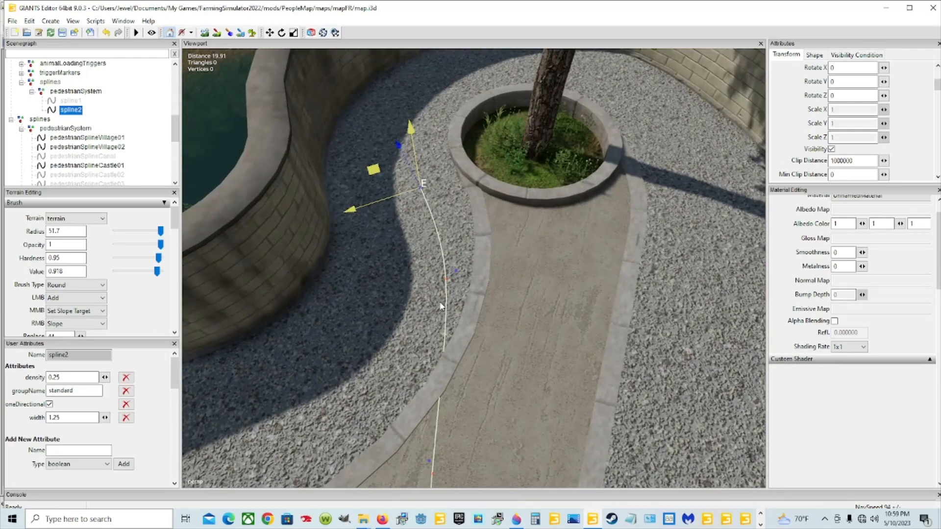
key(Delete)
key(Delete)
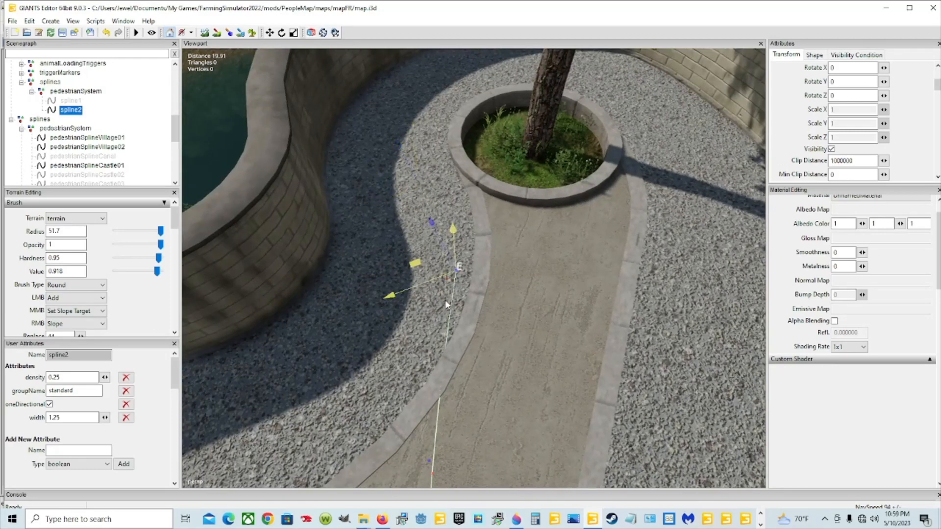
scroll(472, 294, down, 3)
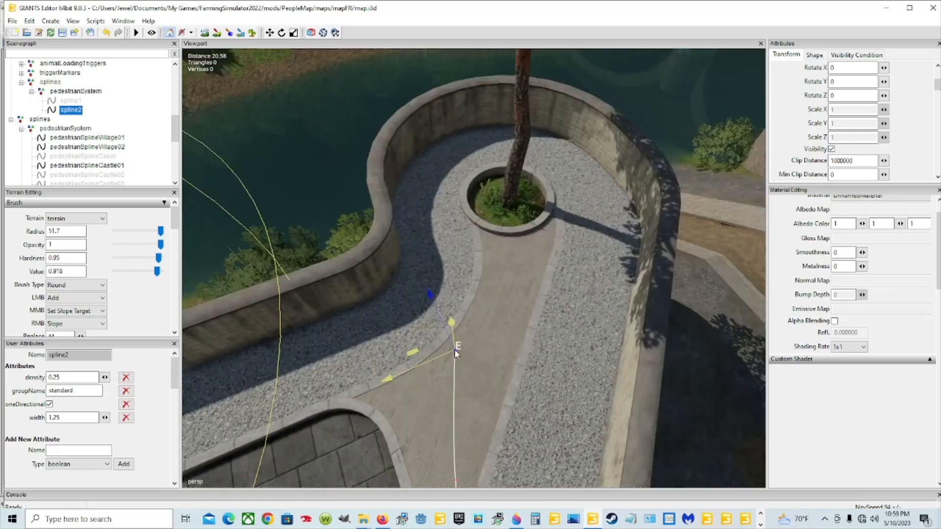
drag(454, 351, 431, 346)
key(Delete)
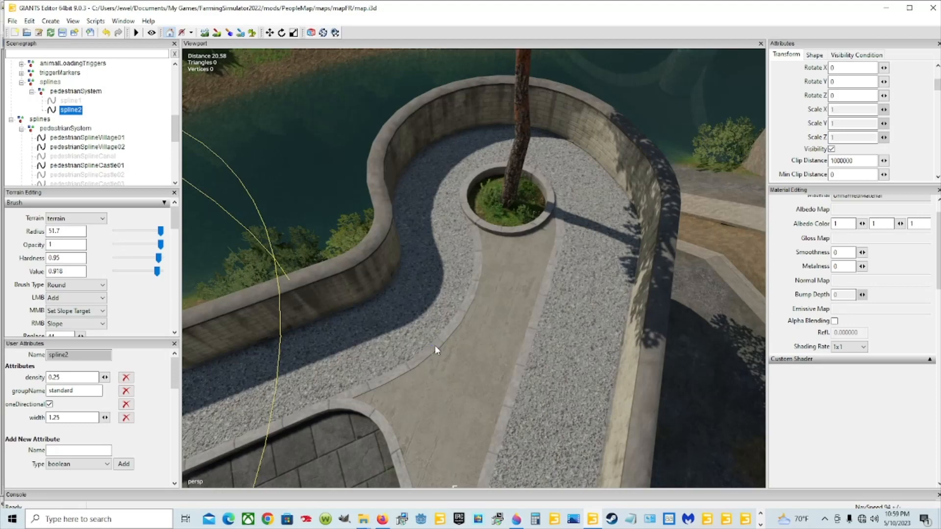
scroll(436, 347, down, 3)
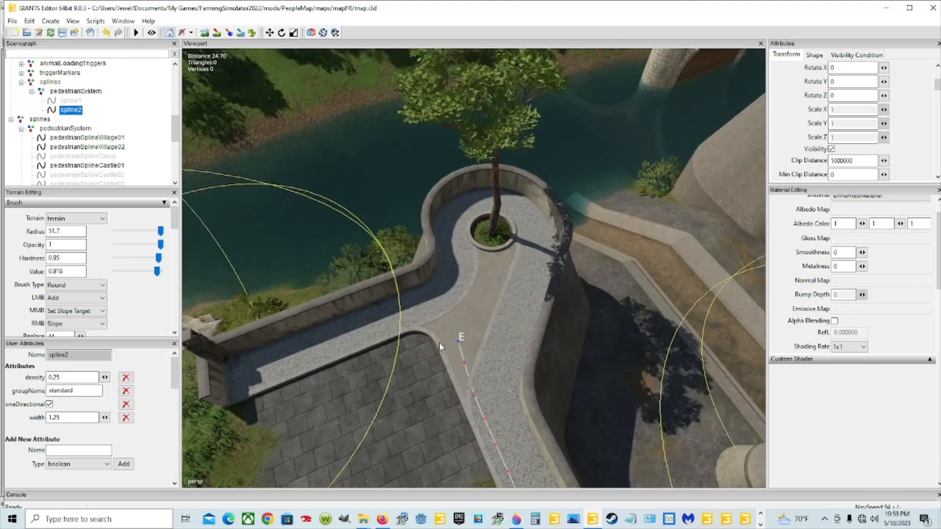
Step: Place spline2 points across the concrete path, up the gravel walk and around the far side of the tree planter
click(455, 303)
click(456, 251)
click(454, 234)
click(457, 224)
click(465, 206)
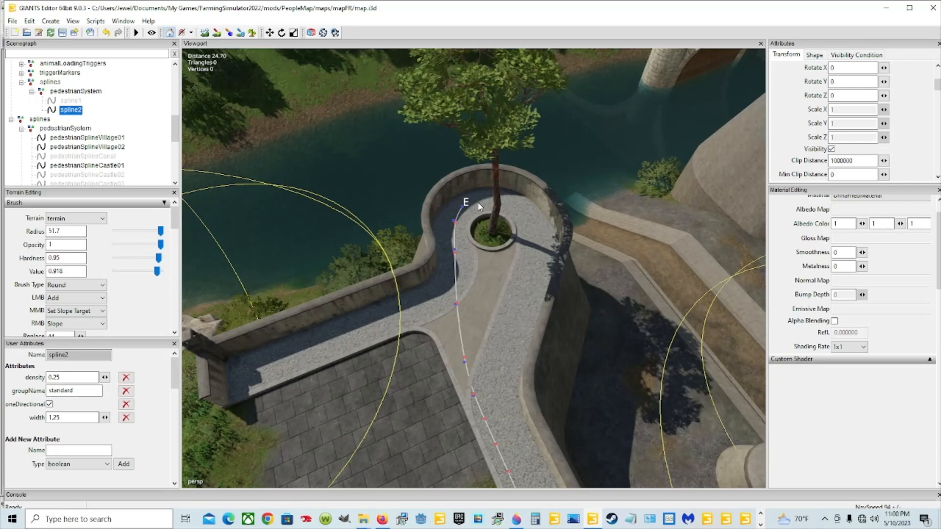
click(479, 205)
click(511, 203)
key(ctrl+b)
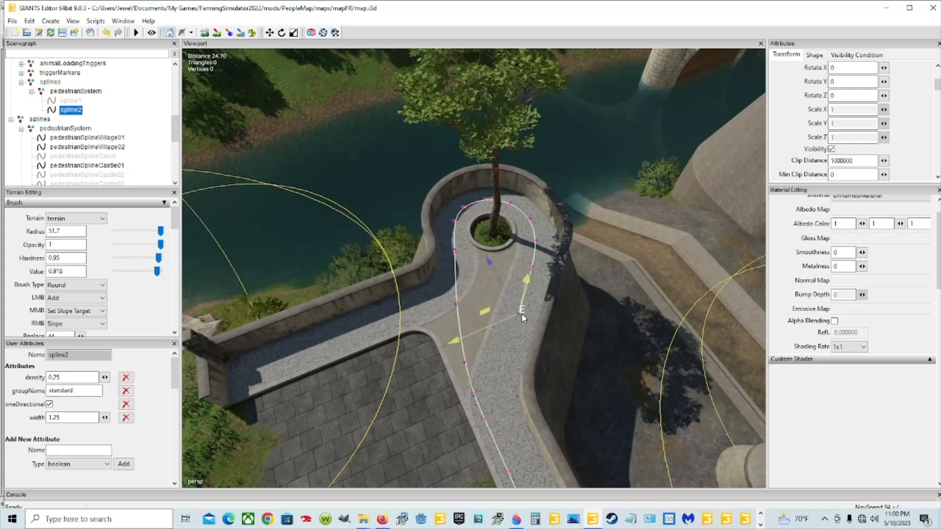
Step: Continue spline2 from the tree planter back down the gravel walk beside the wall, and undo the misplaced end point
key(Insert)
key(ctrl+b)
key(Insert)
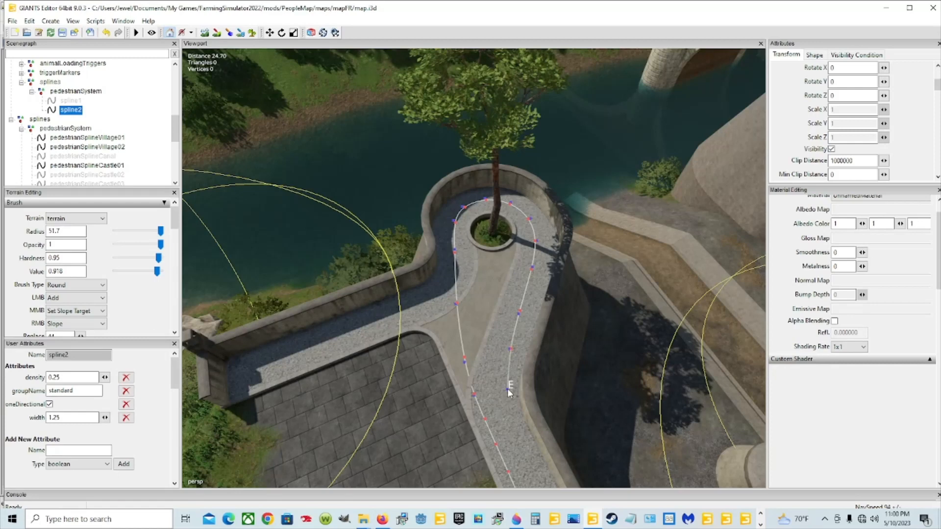
key(ctrl+b)
scroll(512, 427, up, 1)
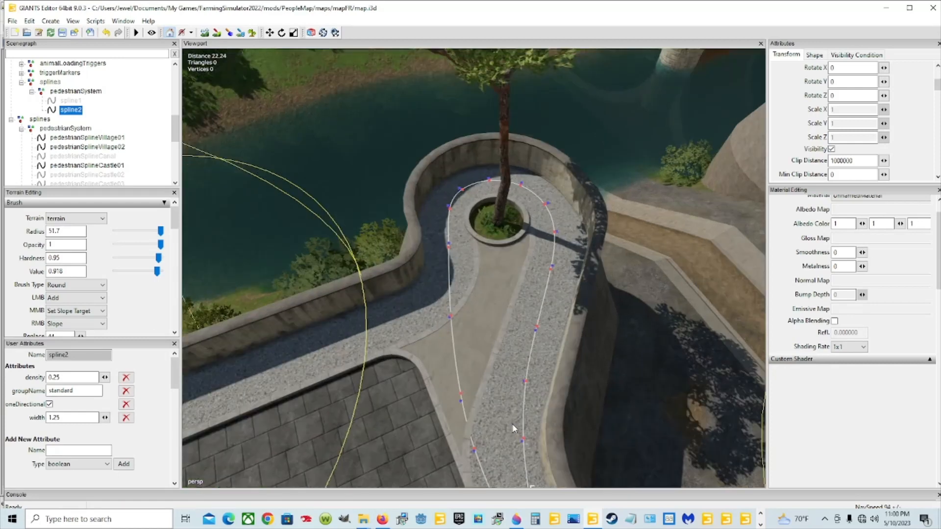
scroll(513, 427, up, 1)
key(Insert)
key(ctrl+b)
click(605, 377)
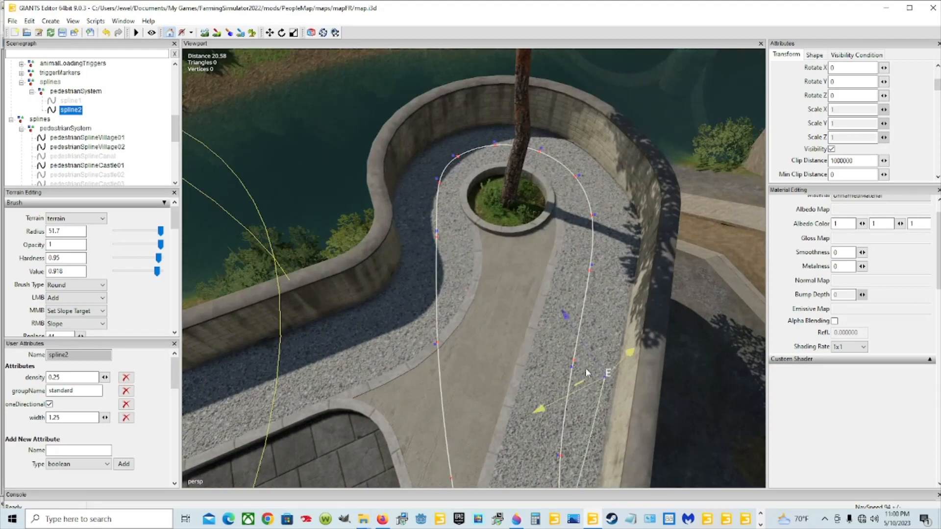
click(106, 32)
Step: Delete the last two points of spline2 and add two new ones leading straight along the gravel walk
alt+drag(392, 321, 730, 344)
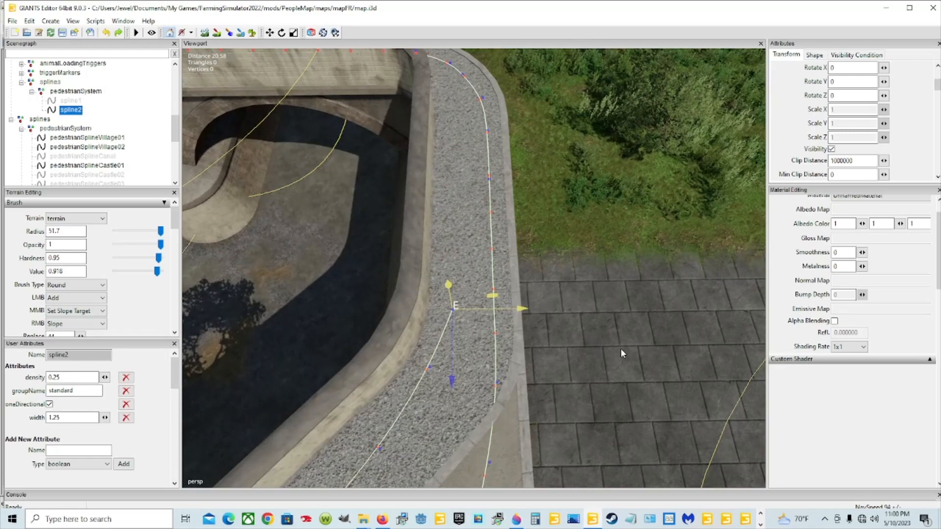
scroll(621, 352, down, 5)
scroll(569, 322, up, 6)
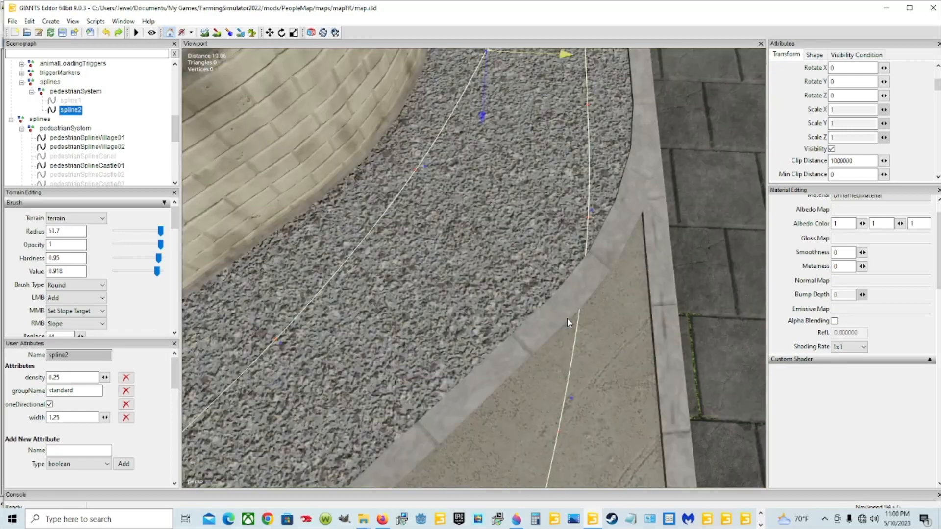
scroll(566, 319, down, 2)
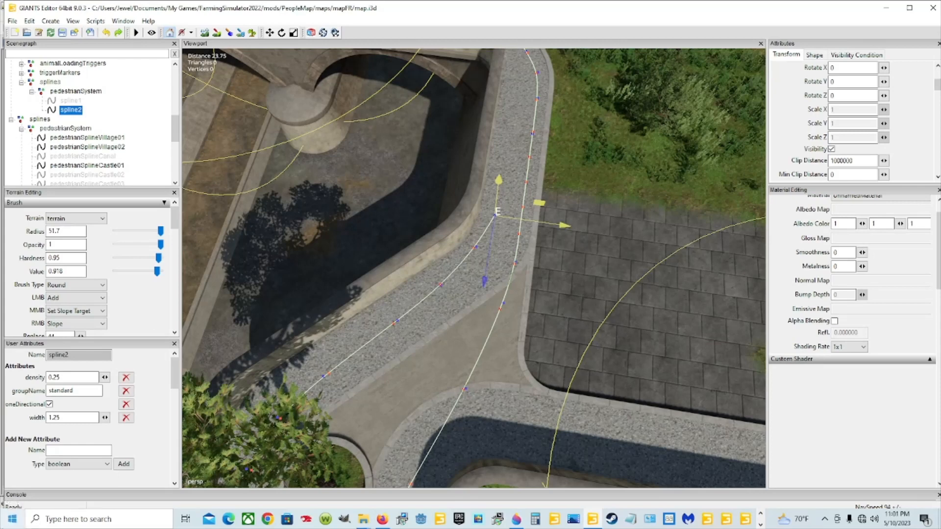
key(Delete)
key(Delete)
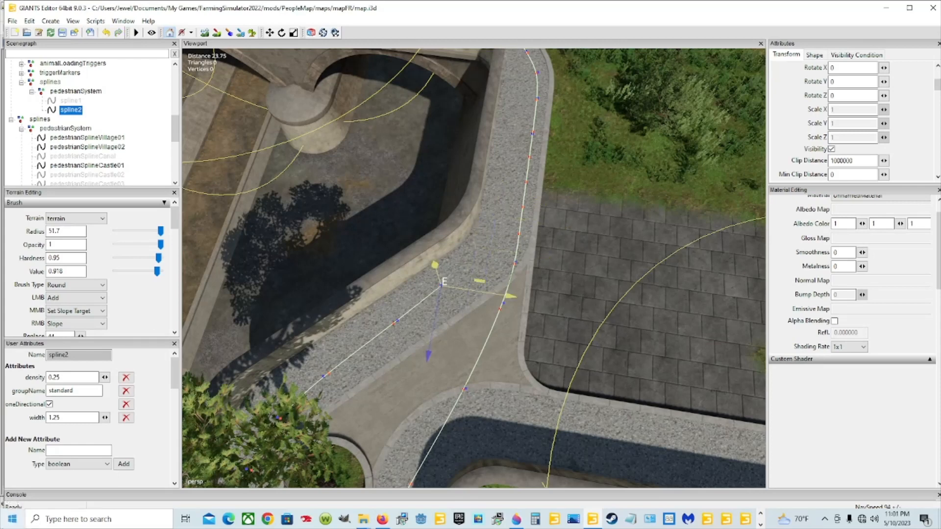
key(Insert)
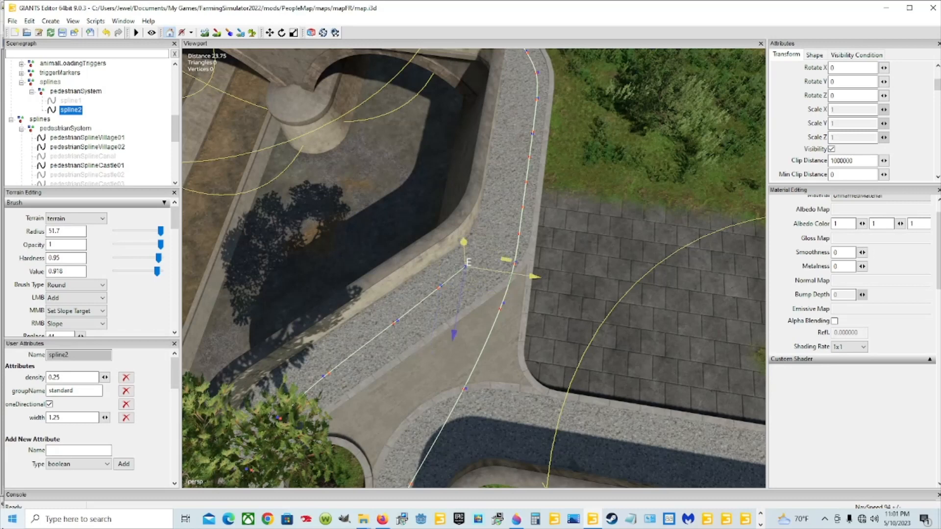
key(Insert)
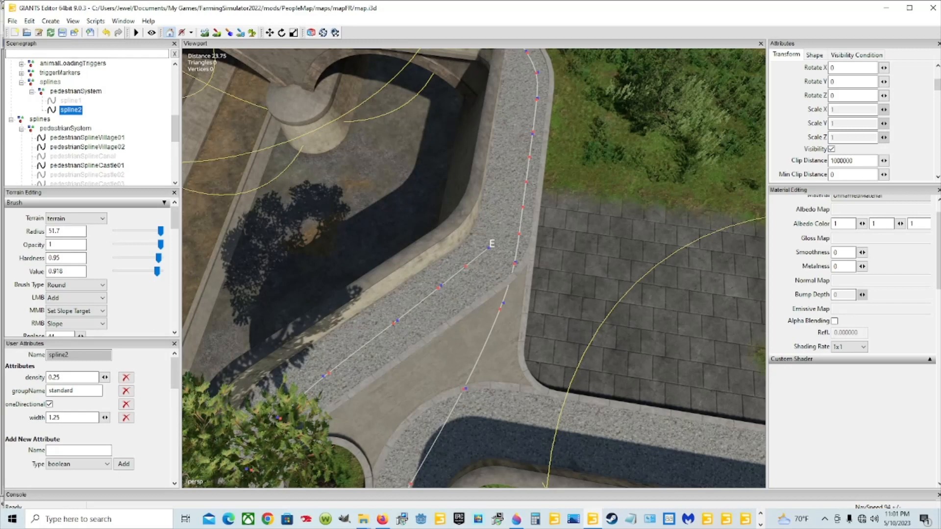
Step: Reposition the end point of spline2 at the wall's bend and add another point farther up the gravel walk
key(ctrl+b)
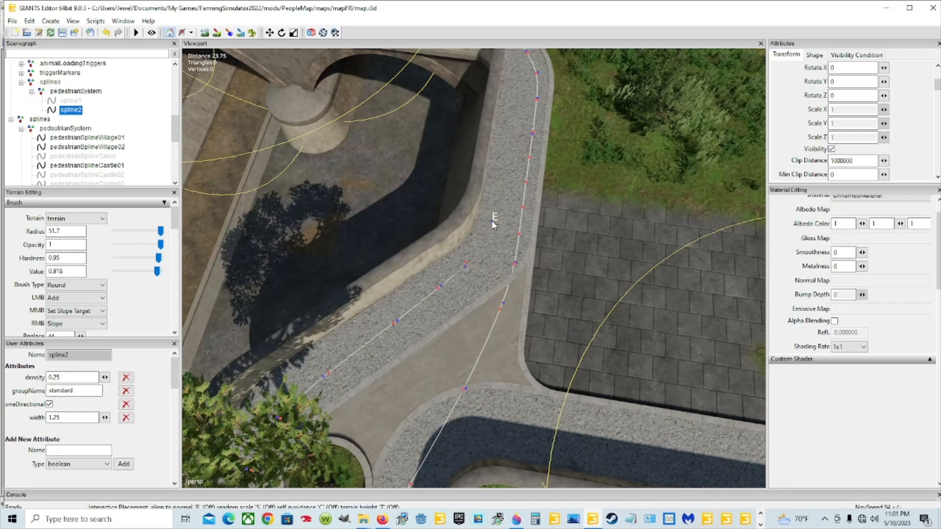
click(493, 224)
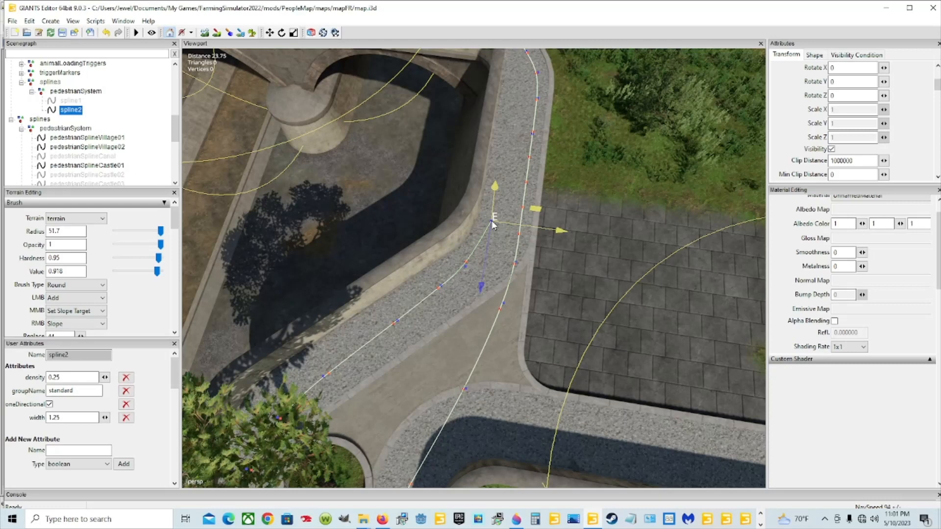
drag(491, 222, 492, 224)
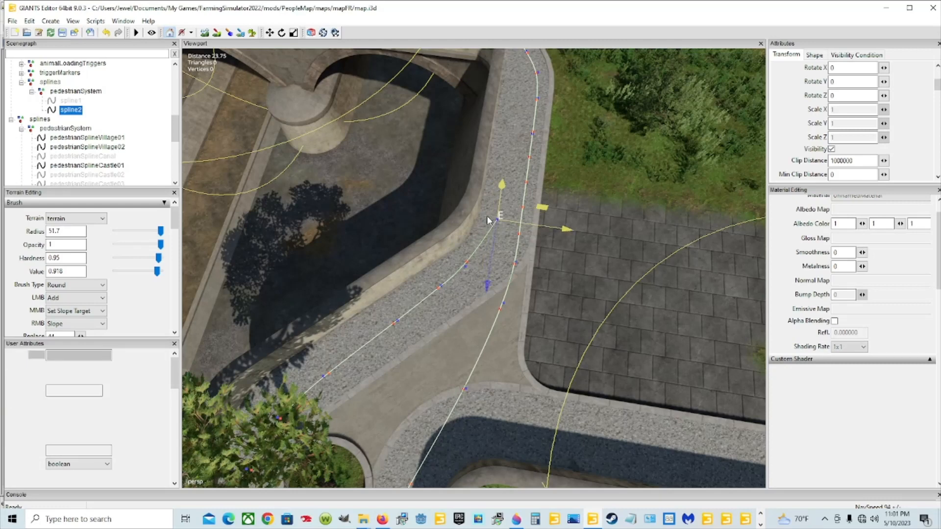
click(477, 242)
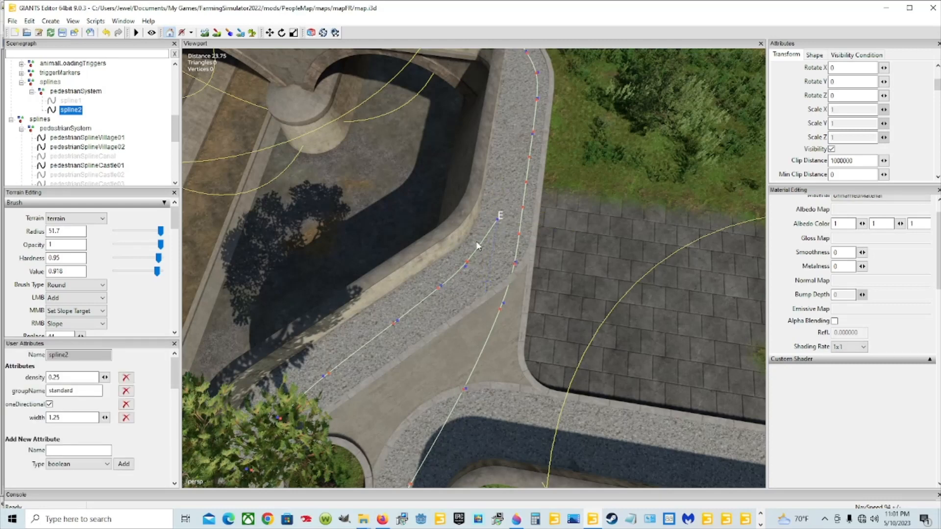
key(ctrl+z)
key(ctrl+z)
key(ctrl+b)
key(ctrl+b)
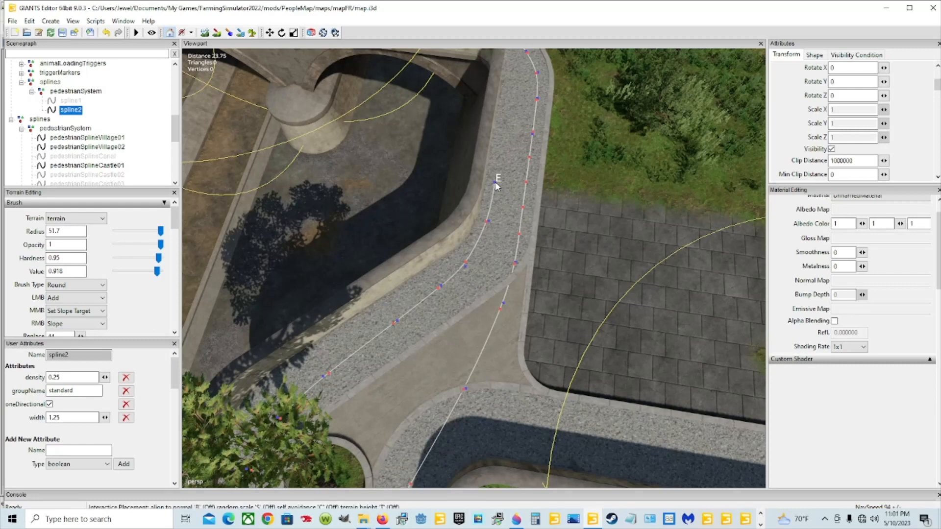
click(494, 182)
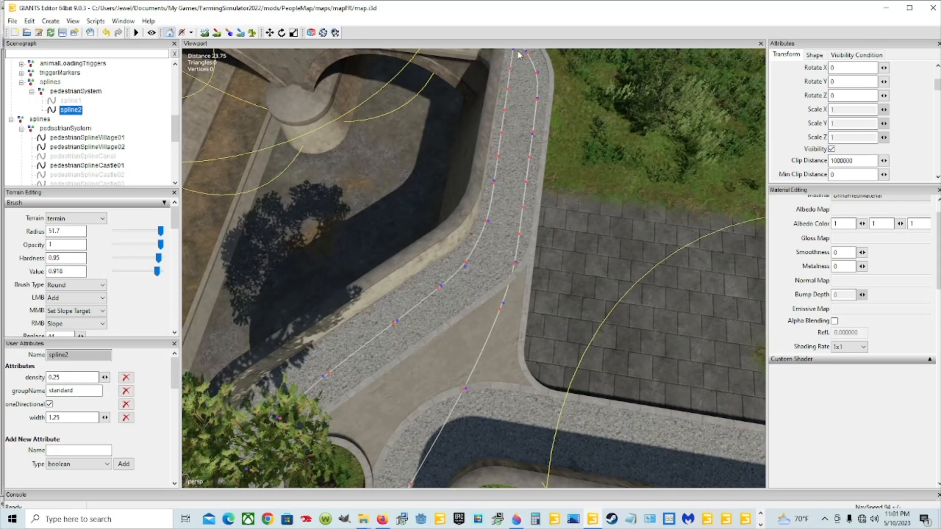
Step: Extend spline2 along the gravel walk beside the wall to the corner next to the road
click(515, 50)
alt+drag(523, 178, 375, 202)
scroll(516, 184, up, 2)
scroll(516, 185, down, 1)
scroll(519, 176, up, 1)
scroll(516, 150, up, 1)
click(454, 212)
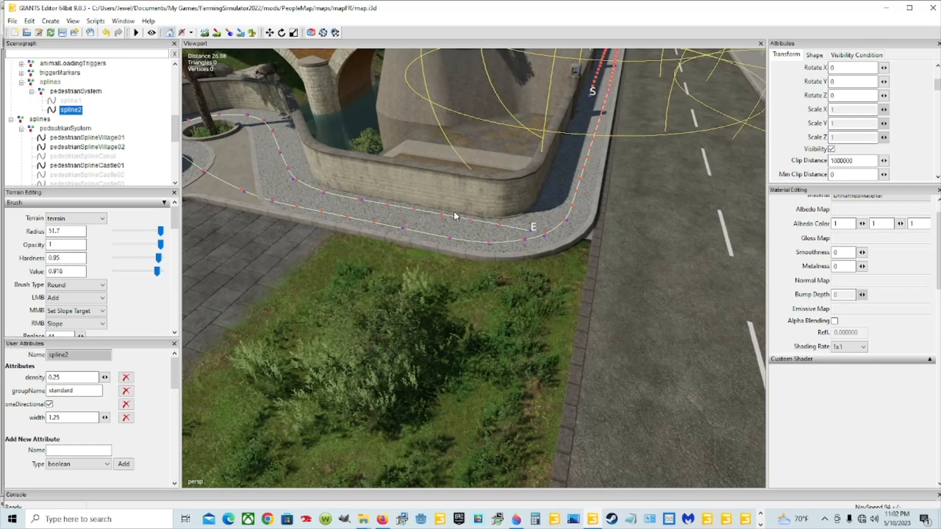
key(Insert)
key(ctrl+b)
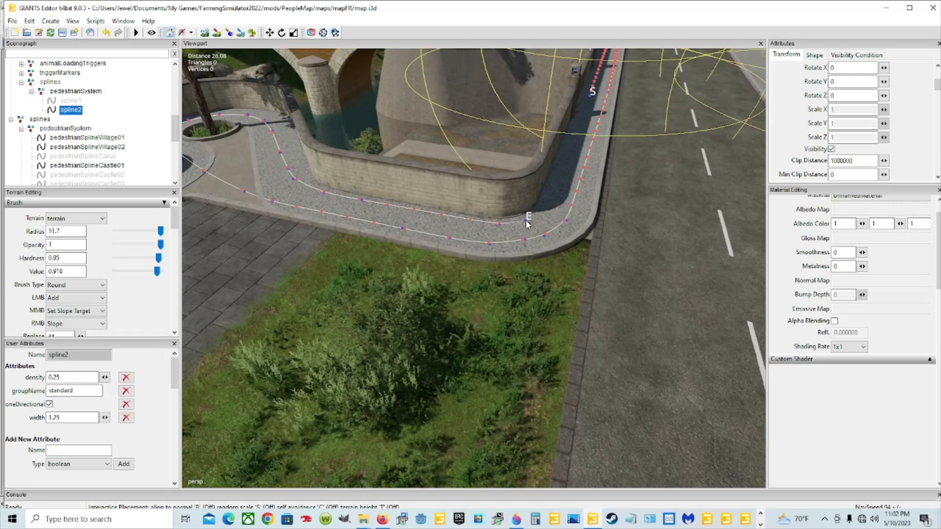
Step: Place spline2 points around the inside of the rounded sidewalk corner, following the wall
key(Insert)
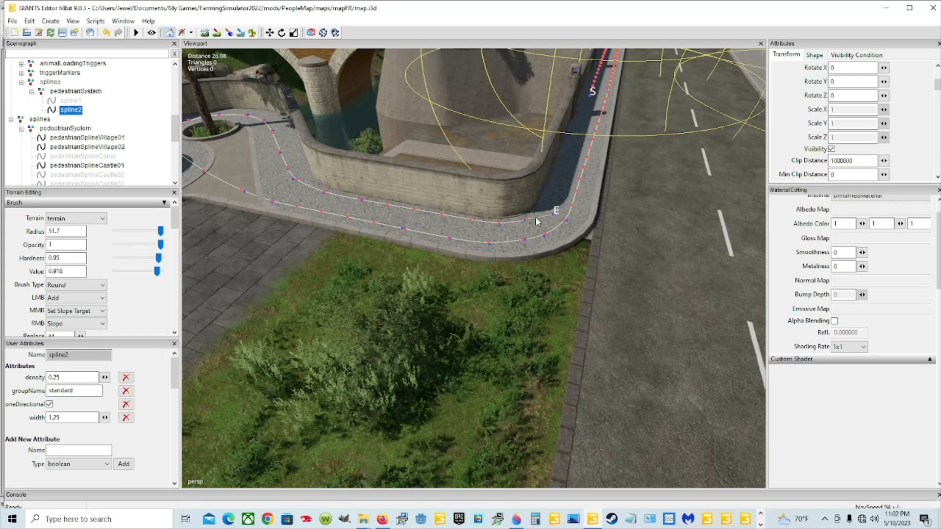
key(ctrl+b)
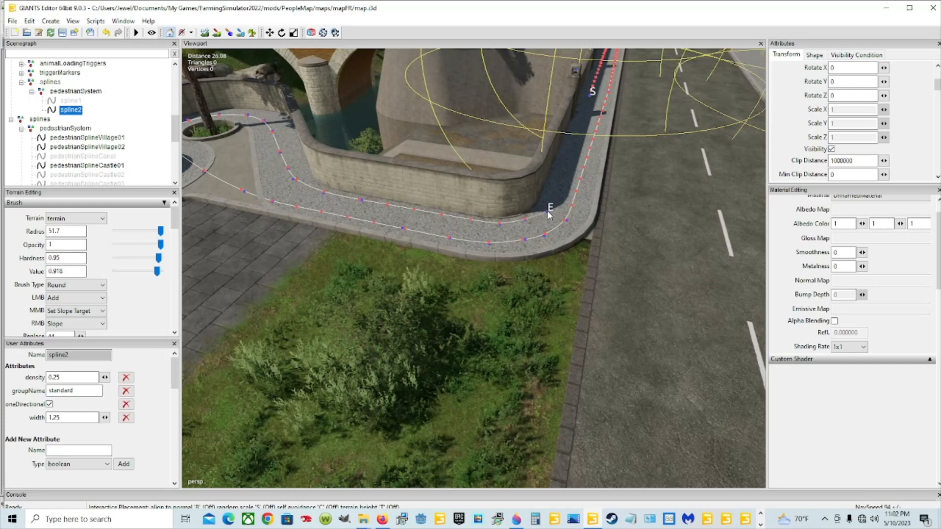
click(545, 214)
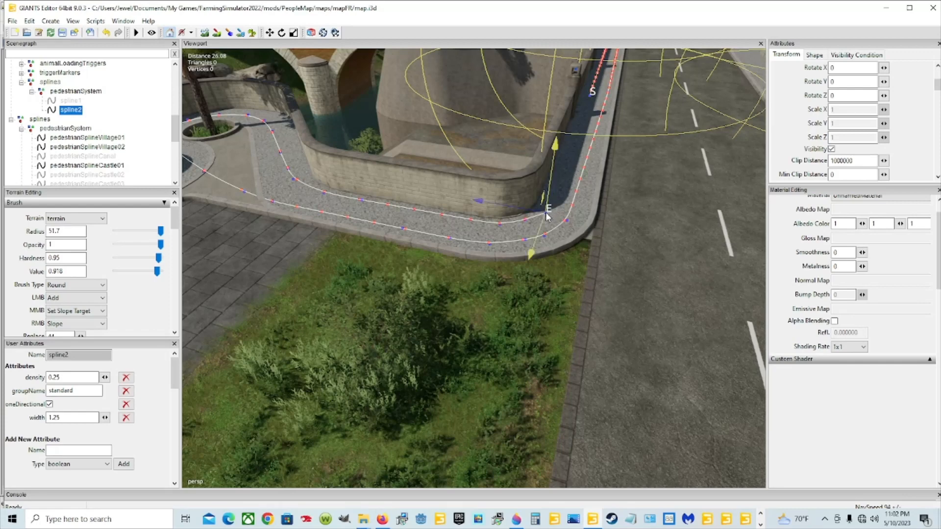
key(Insert)
key(ctrl+b)
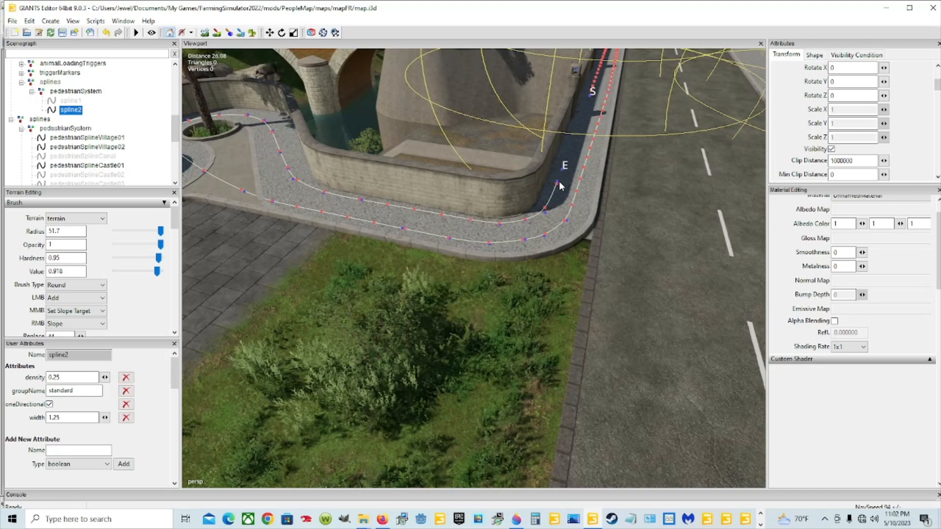
click(559, 181)
Step: Extend spline2 with a straight run of points along the roadside wall to the spline's start point
scroll(569, 157, up, 5)
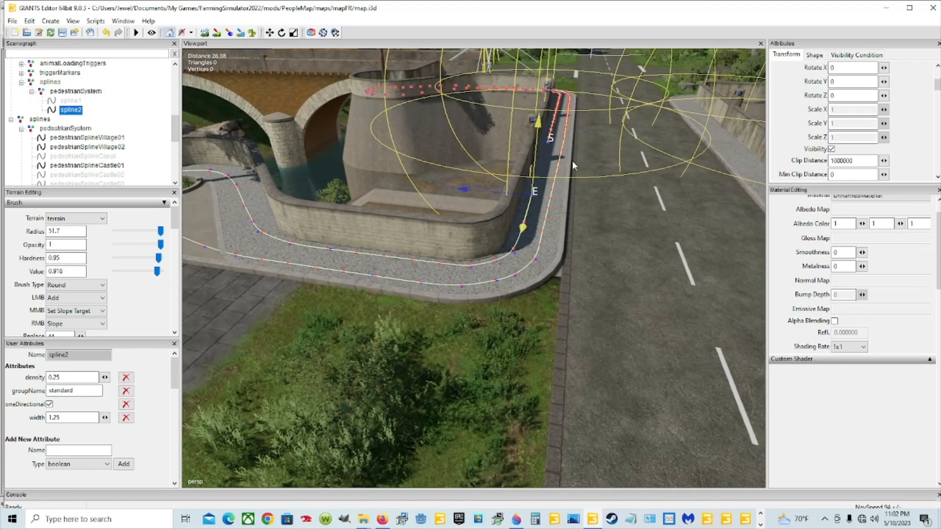
scroll(572, 161, down, 4)
alt+drag(578, 152, 561, 206)
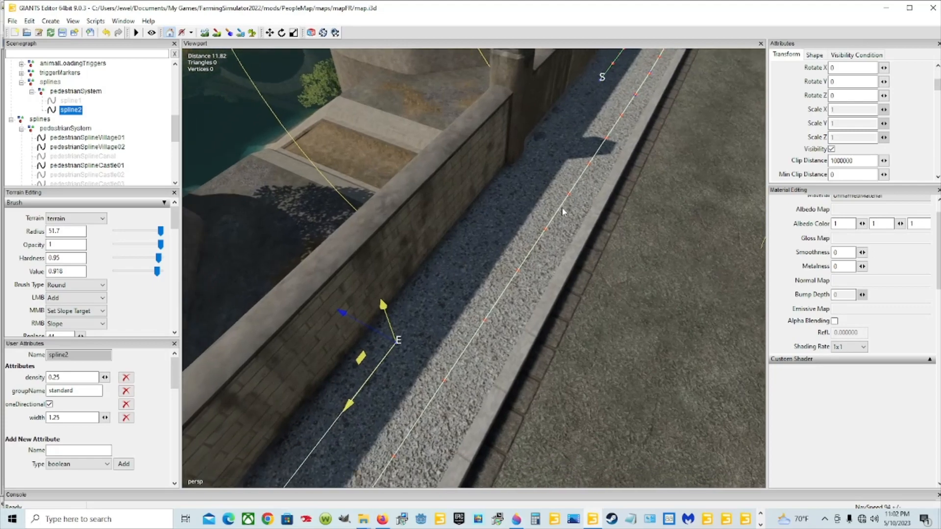
key(Insert)
key(Insert)
key(Insert)
key(Insert)
key(Insert)
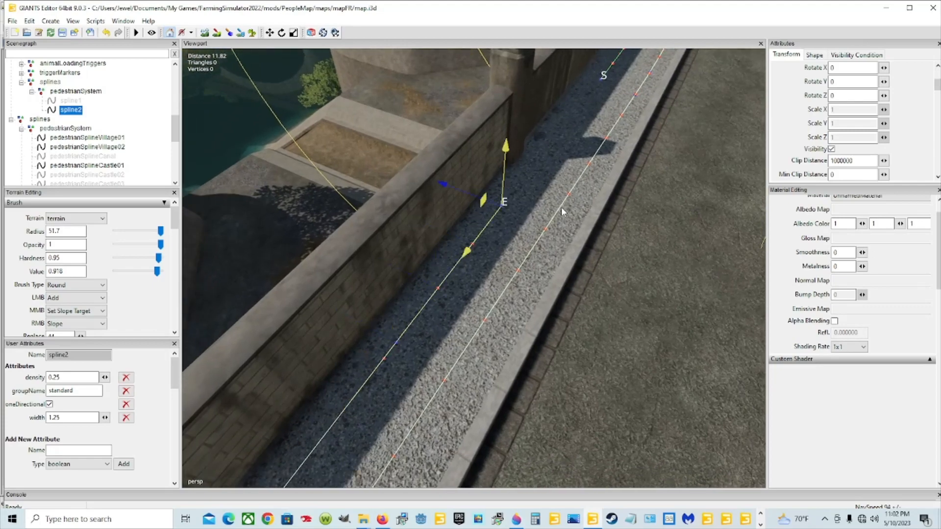
key(Insert)
key(Insert)
key(Insert)
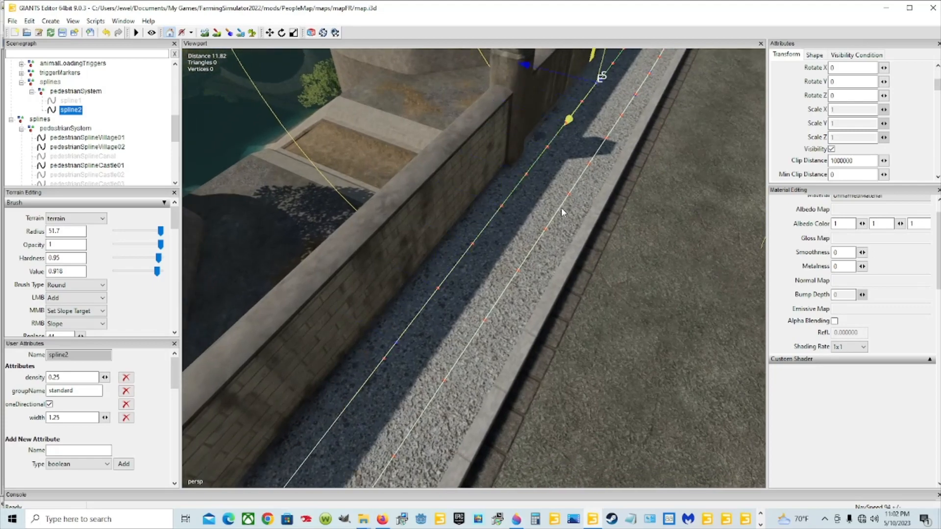
Step: Move the end point of spline2 onto its start point to close the loop
mouse_move(561, 207)
alt+mouse_down()
mouse_move(572, 279)
mouse_move(595, 242)
mouse_move(443, 308)
mouse_move(514, 313)
mouse_move(386, 301)
mouse_move(436, 298)
mouse_move(393, 305)
mouse_move(460, 270)
mouse_move(442, 277)
alt+mouse_up()
scroll(594, 242, up, 5)
scroll(513, 313, up, 3)
scroll(512, 310, down, 3)
scroll(386, 301, down, 3)
scroll(386, 301, down, 3)
scroll(435, 296, up, 4)
scroll(398, 299, up, 5)
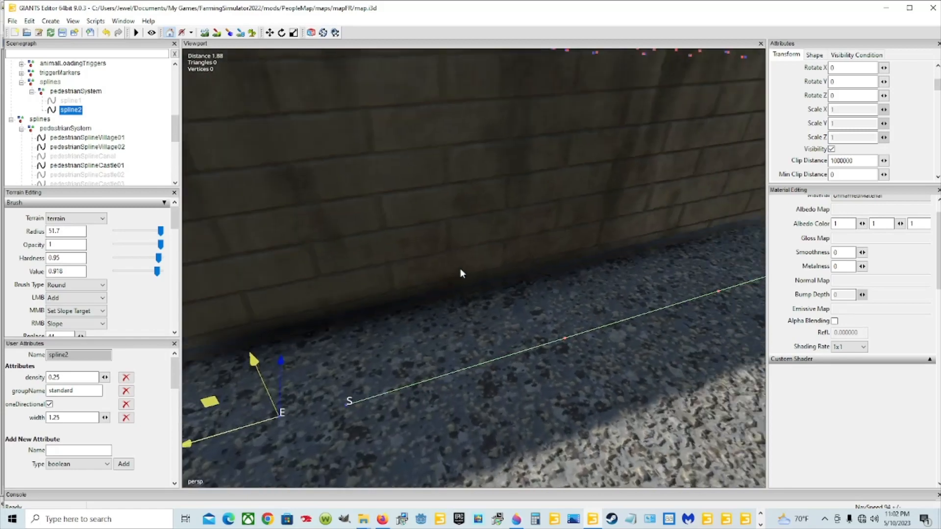
scroll(441, 278, down, 5)
scroll(442, 277, up, 5)
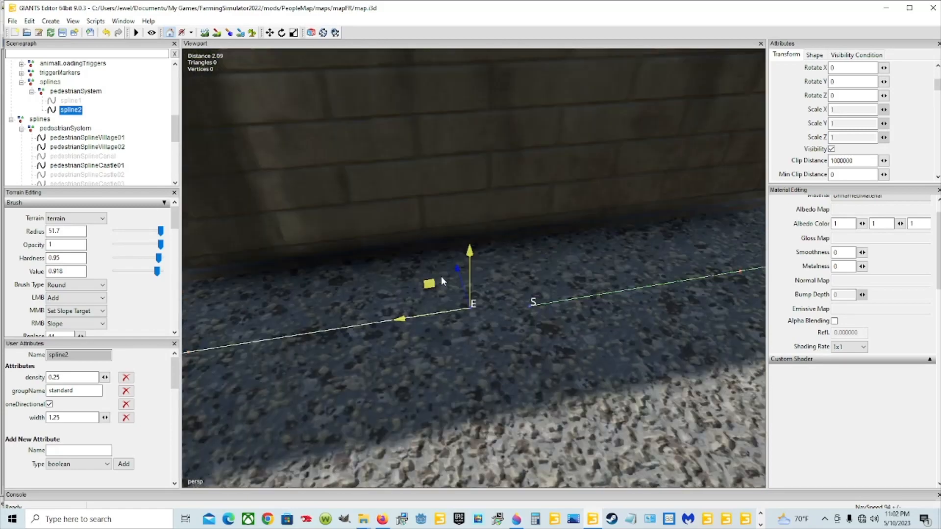
click(448, 276)
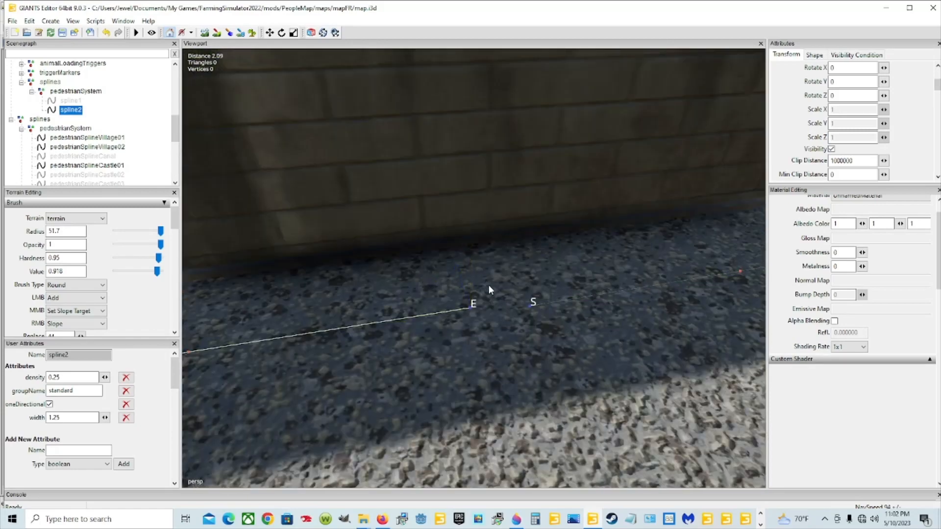
key(ctrl+b)
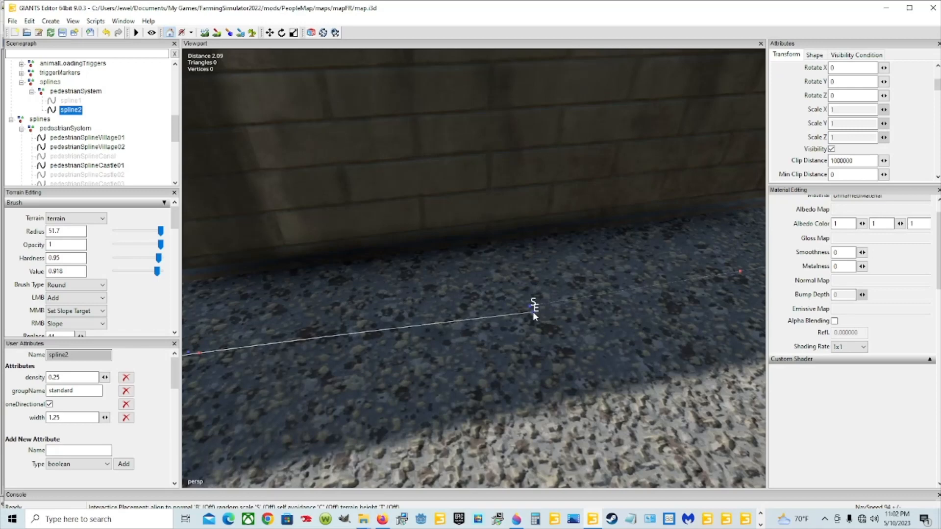
click(527, 310)
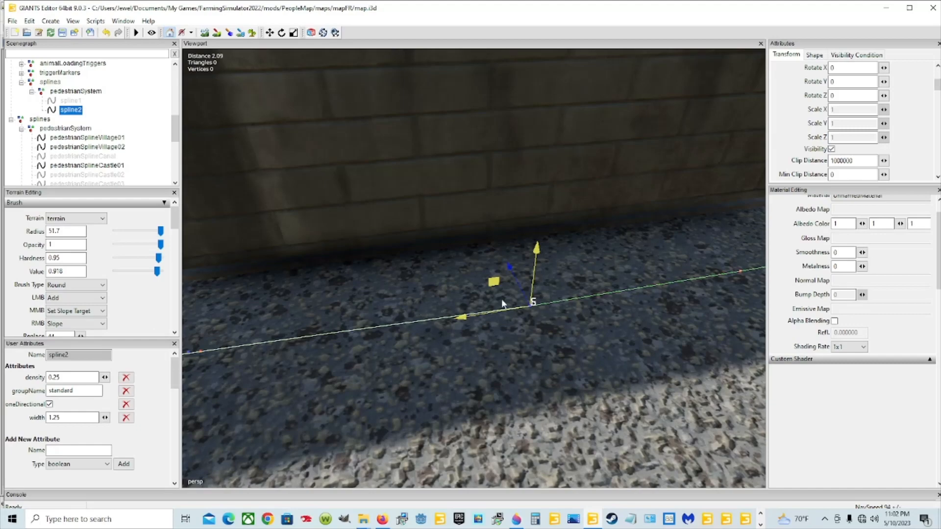
Step: Turn off the visibility of the completed spline2
scroll(551, 296, down, 5)
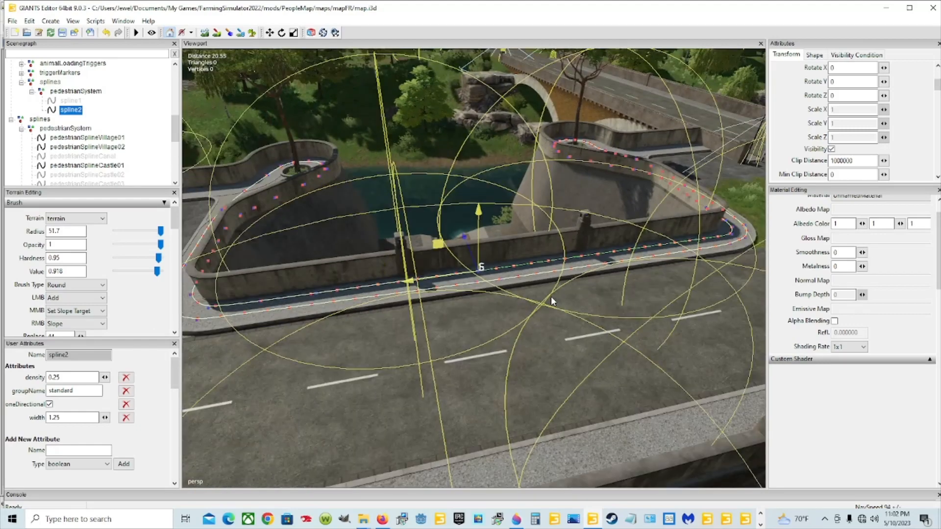
scroll(561, 290, down, 1)
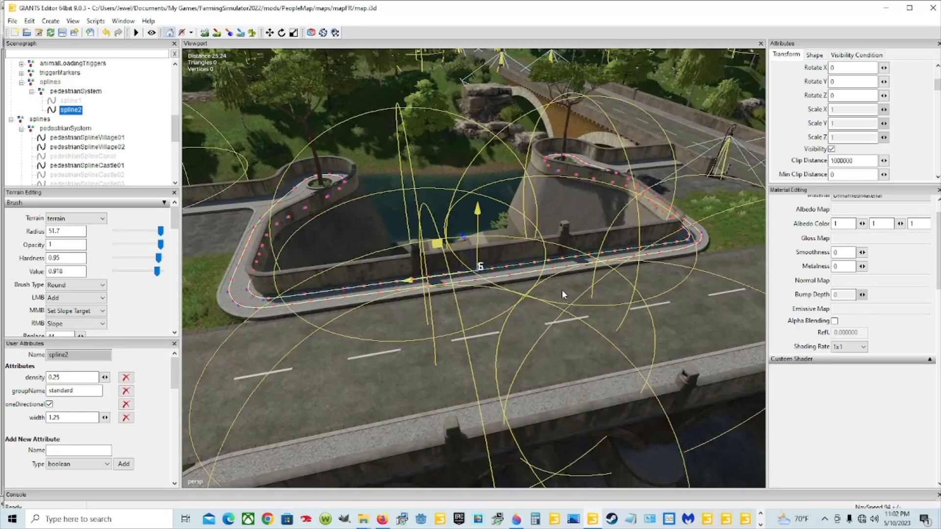
click(832, 149)
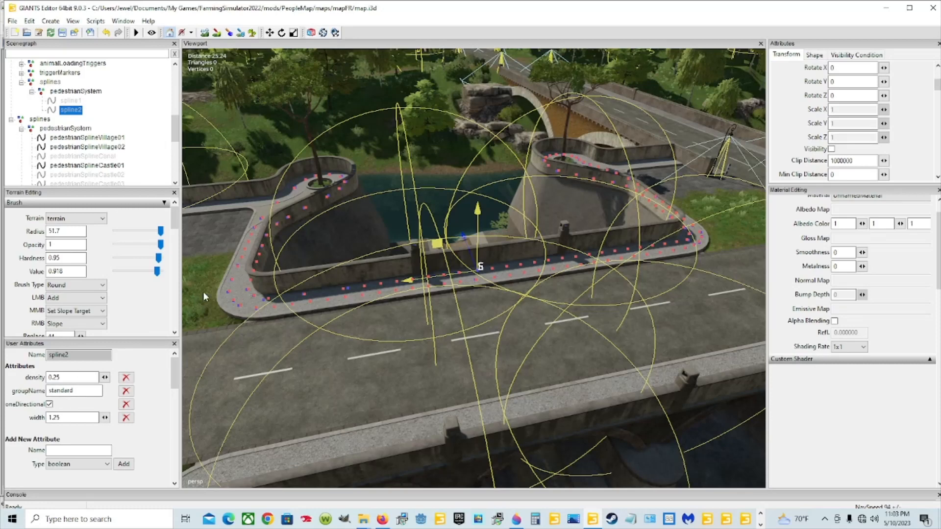
Step: Examine the canal, road and bridge area around the pedestrian loop, and locate spline1 on the map
scroll(253, 275, down, 6)
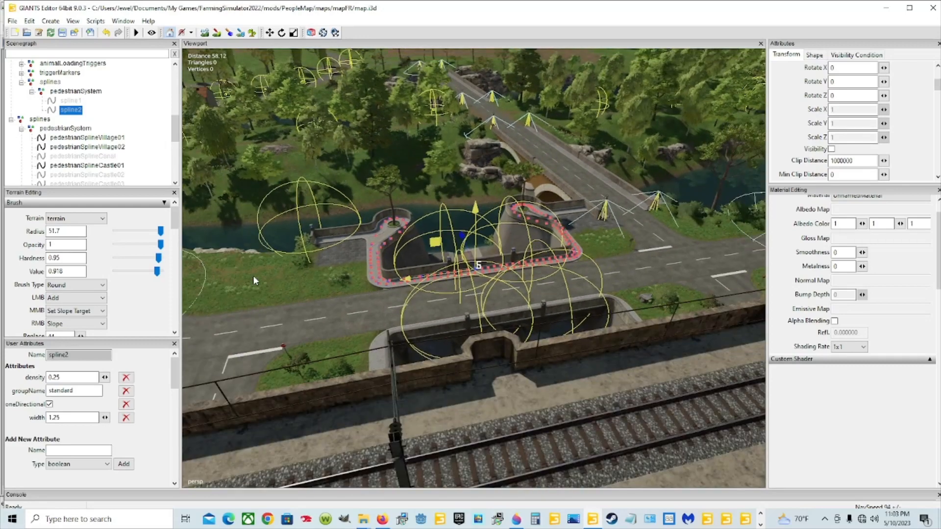
scroll(254, 277, down, 2)
scroll(254, 278, down, 2)
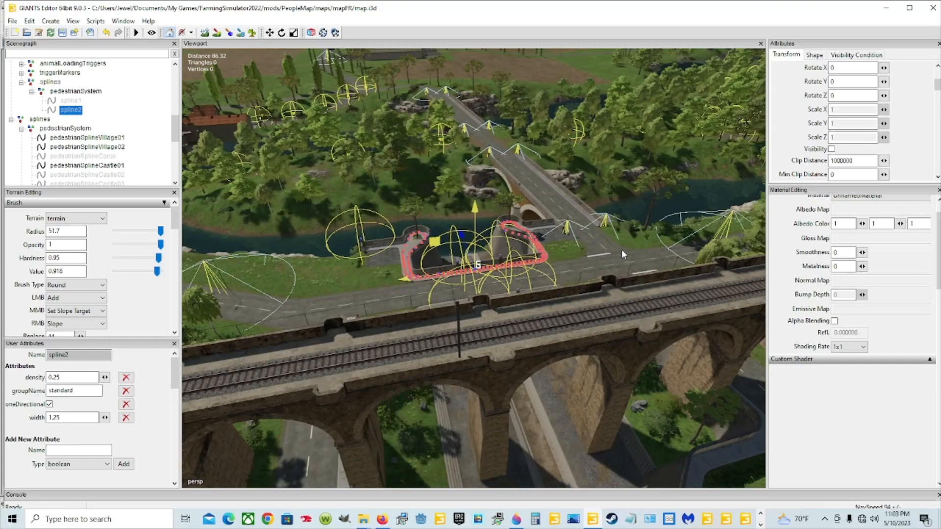
alt+drag(621, 251, 560, 230)
scroll(516, 273, down, 5)
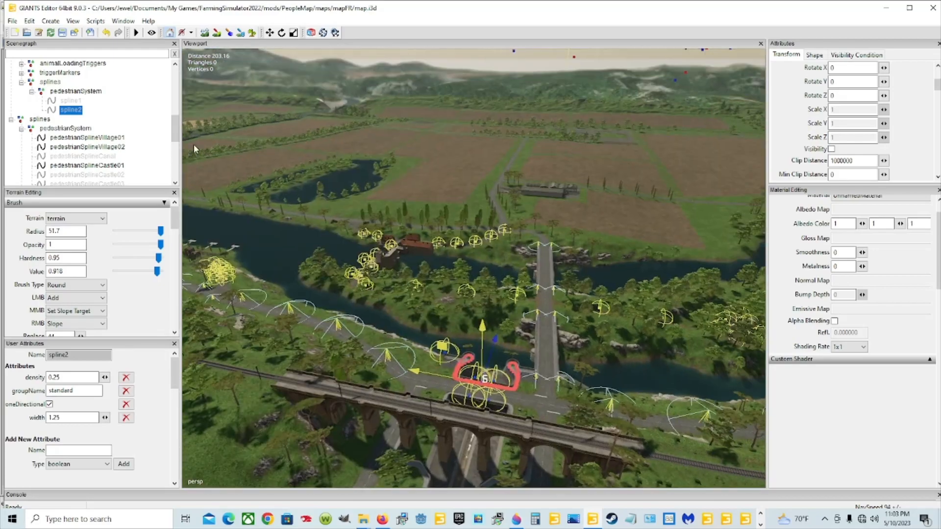
click(72, 100)
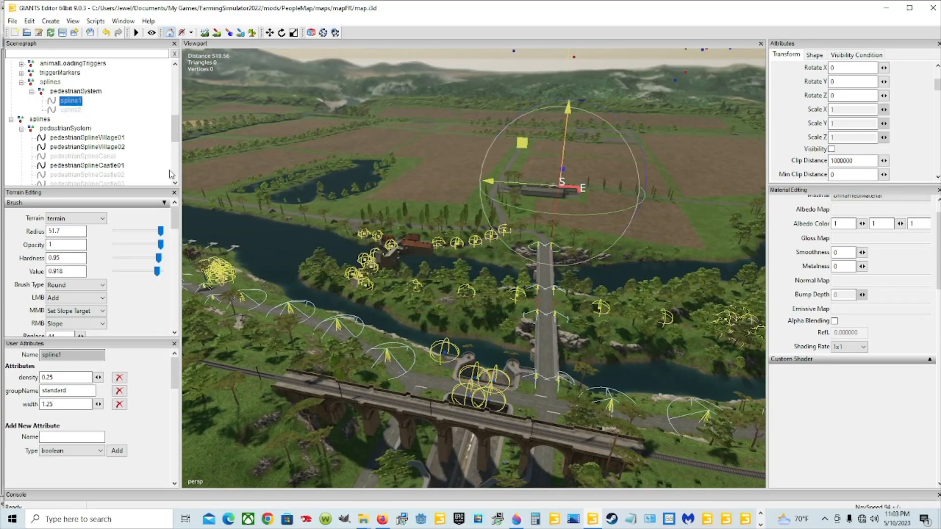
scroll(436, 255, up, 1)
alt+drag(435, 252, 466, 244)
scroll(459, 303, up, 2)
scroll(479, 232, up, 2)
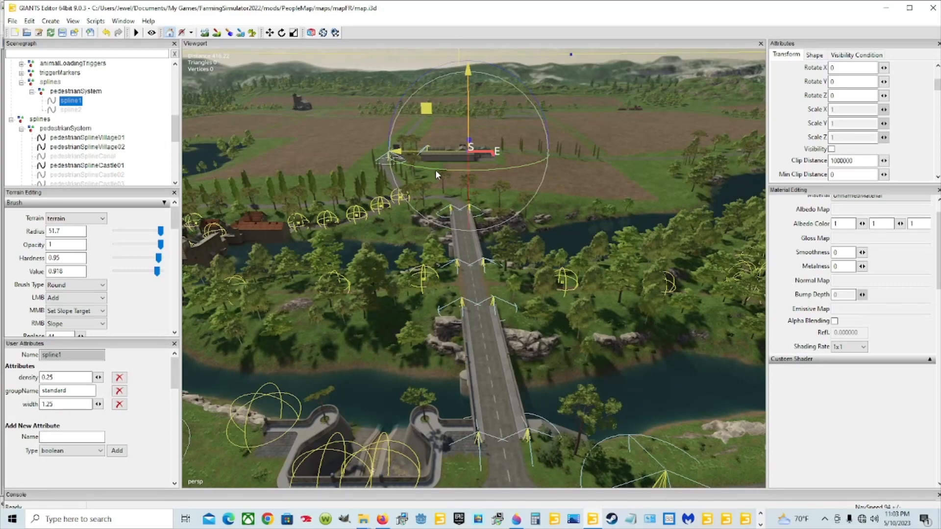
alt+drag(472, 142, 535, 342)
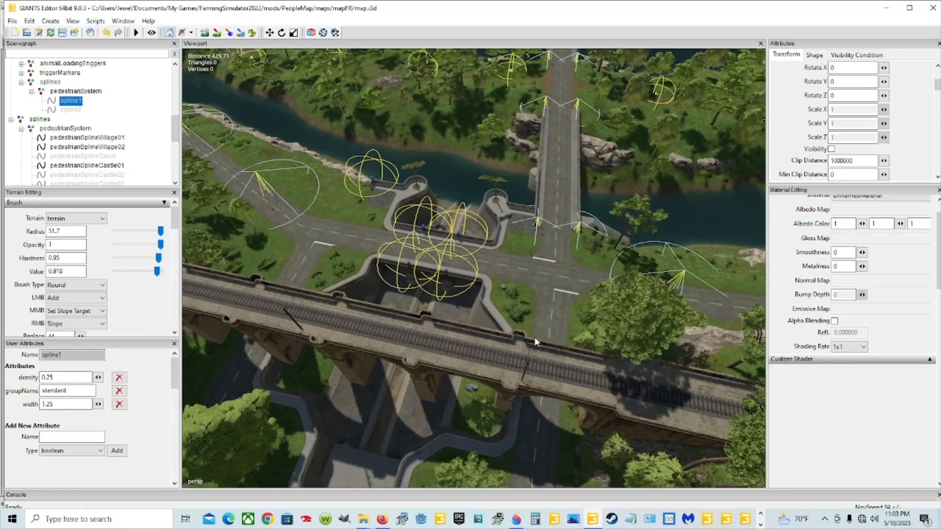
scroll(485, 326, up, 4)
alt+drag(485, 325, 506, 293)
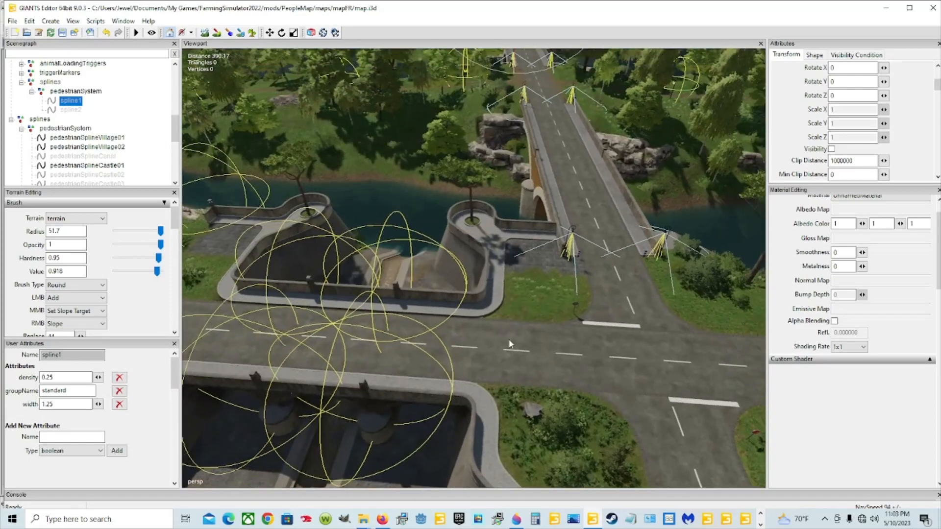
alt+drag(510, 341, 507, 318)
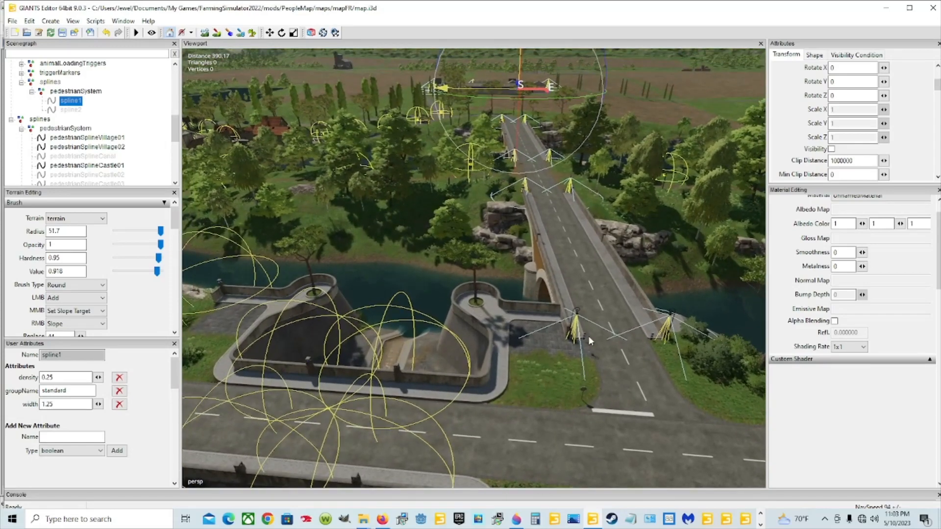
alt+drag(580, 332, 539, 324)
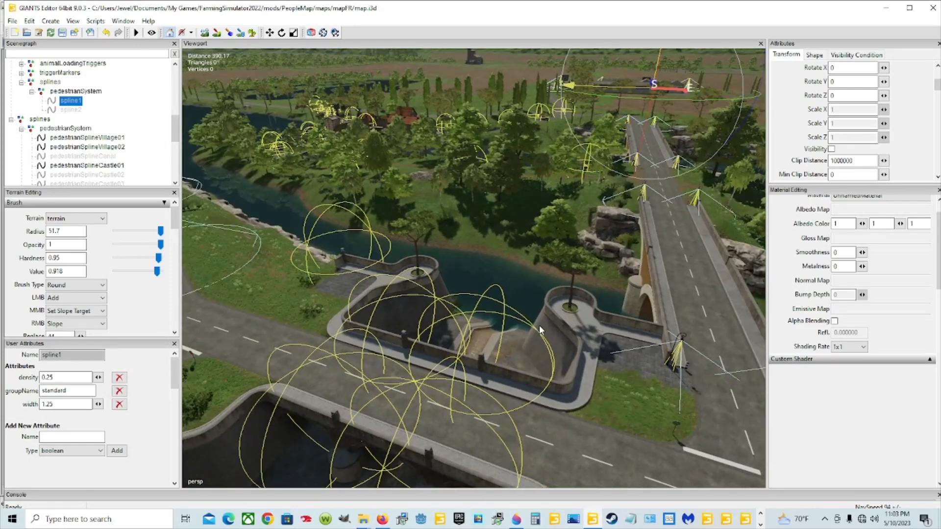
Step: Save the map and switch to Steam with the Farming Simulator 22 library page
click(62, 33)
click(759, 523)
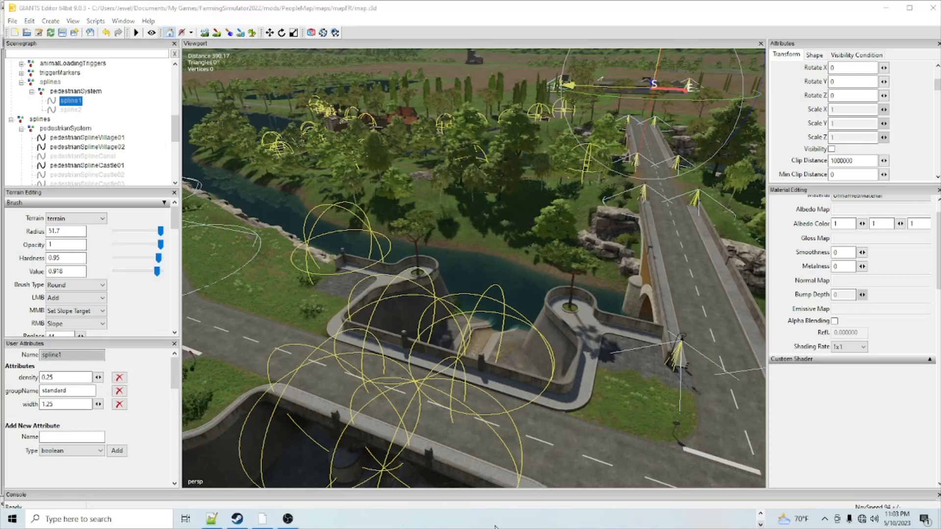
click(236, 519)
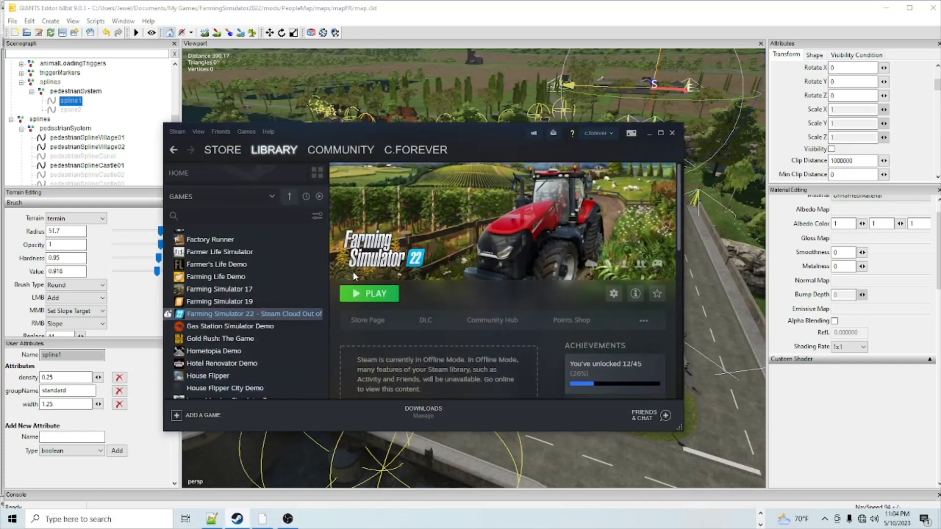
Step: Launch Farming Simulator 22 and begin a new game save in the New Farmer career mode
click(359, 294)
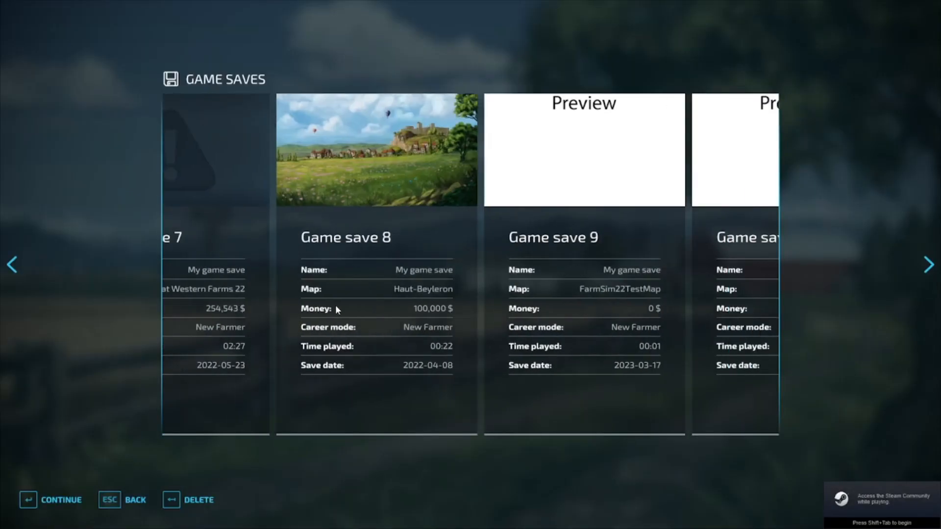
scroll(335, 308, down, 5)
click(334, 308)
click(70, 503)
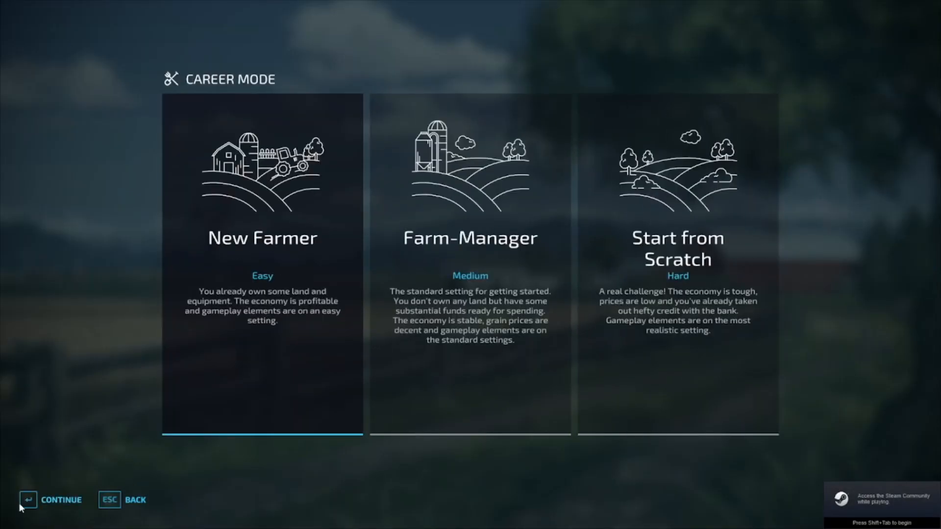
click(68, 496)
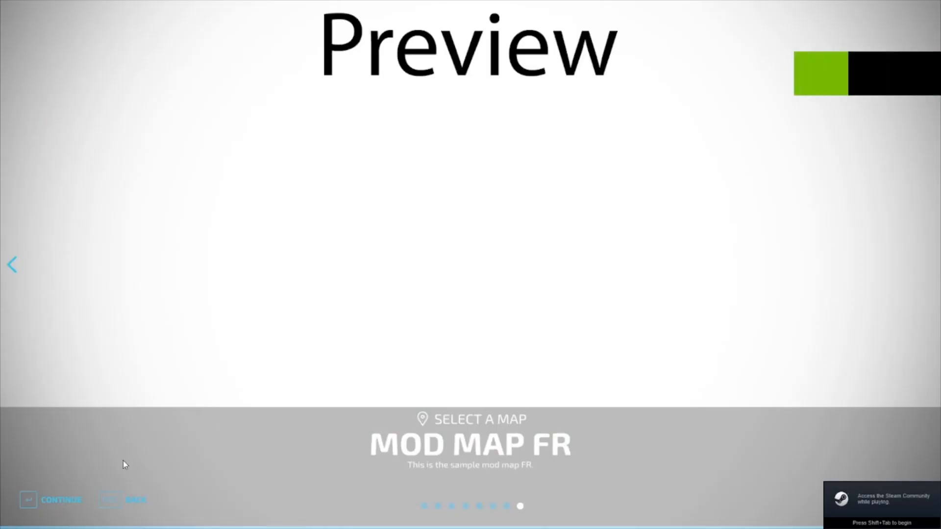
Step: Choose the Mod Map FR map with only the My Mod Name mod enabled, then load and enter the game
click(71, 496)
key(BackSpace)
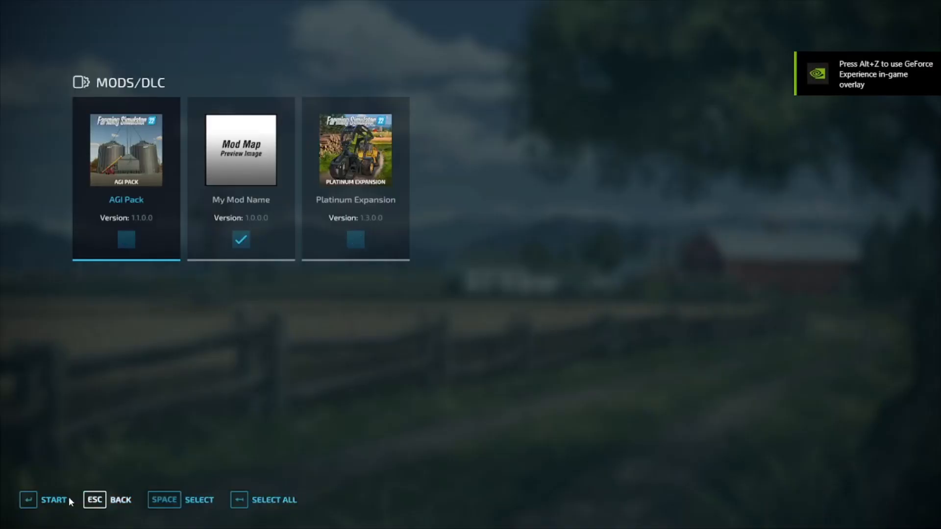
click(69, 497)
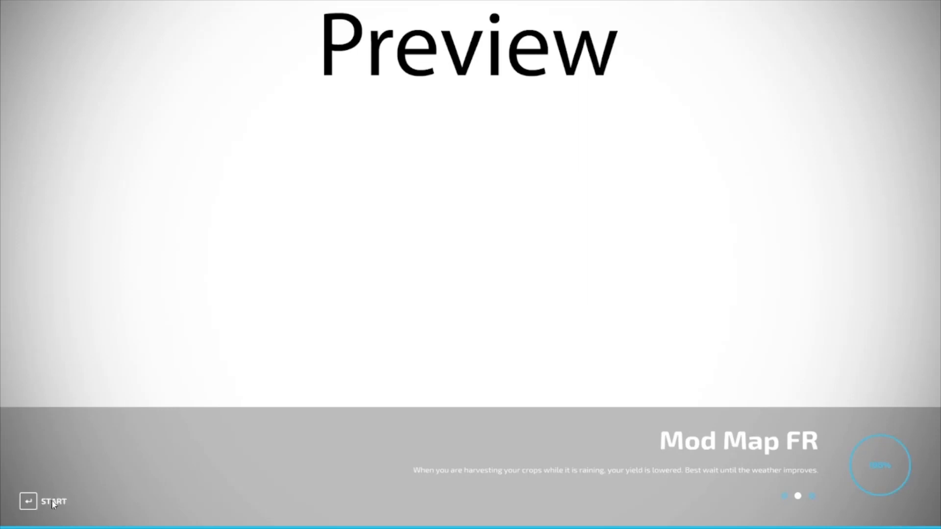
click(53, 500)
click(118, 500)
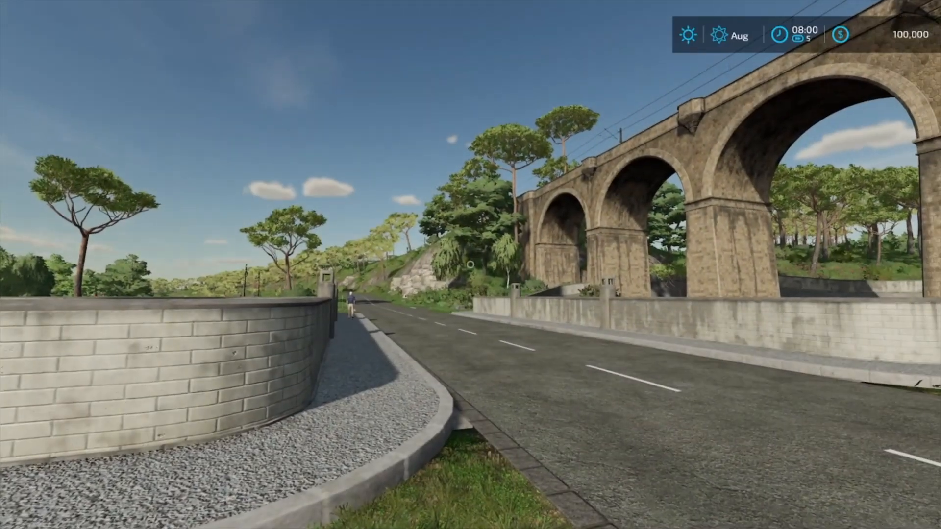
Step: Walk over the bridge road to the paved area and check how pedestrians move along the walled gravel sidewalk
key(s)
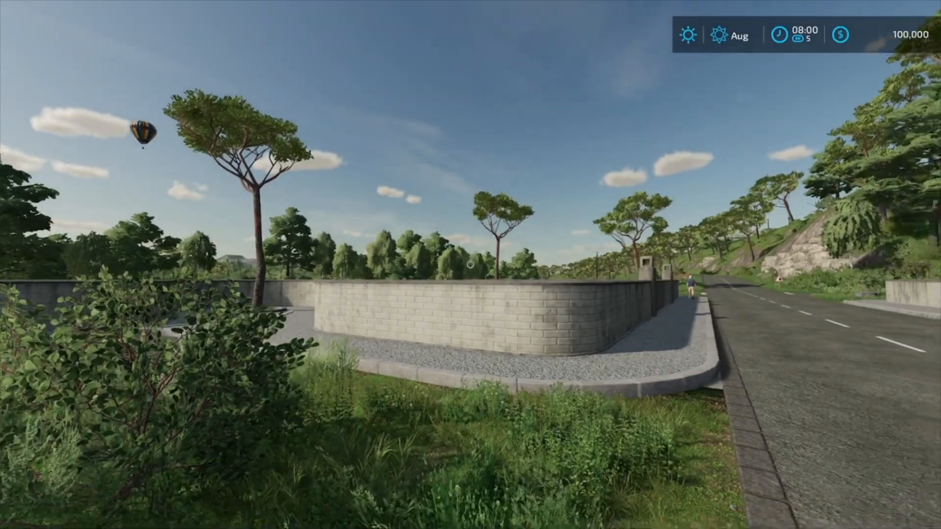
key(d)
key(w)
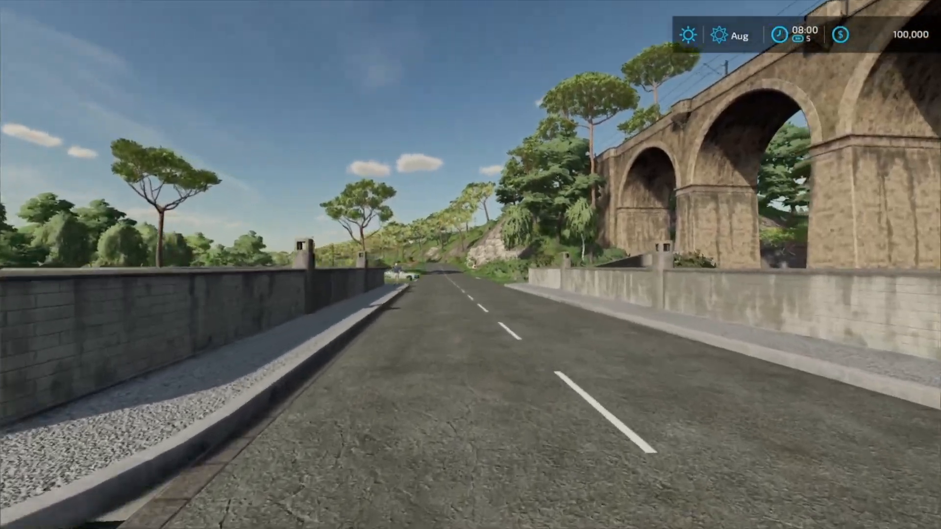
key(w)
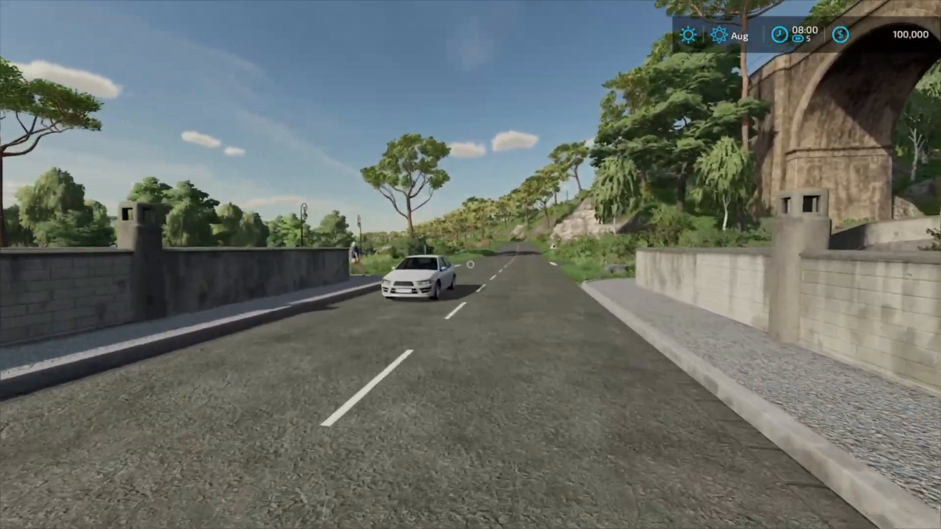
key(w)
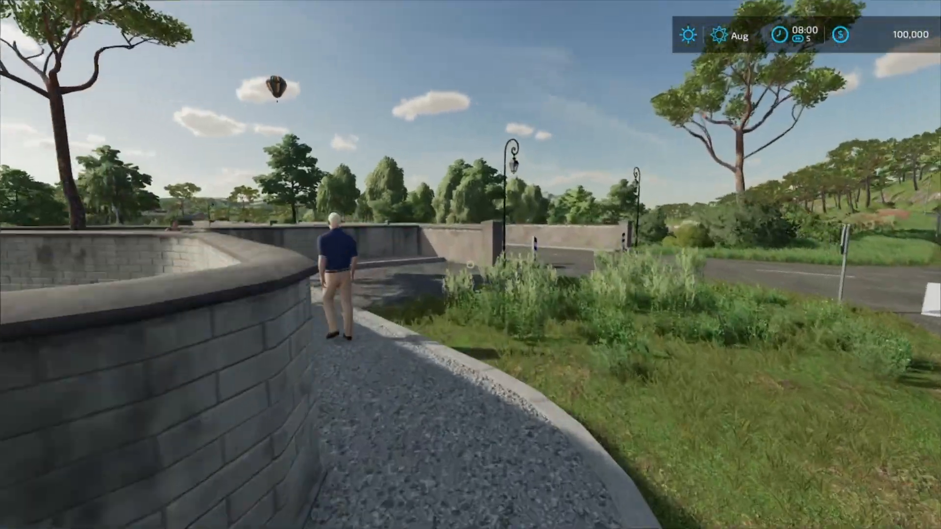
key(w)
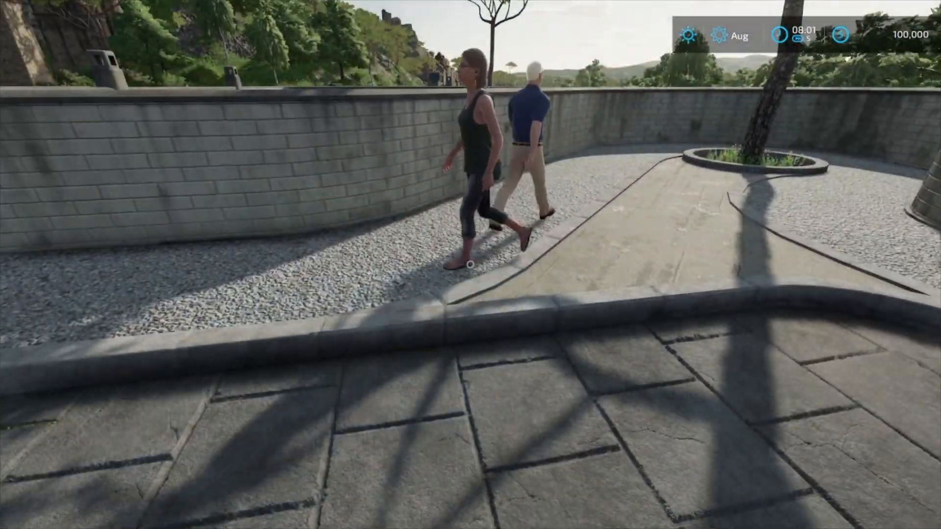
key(s)
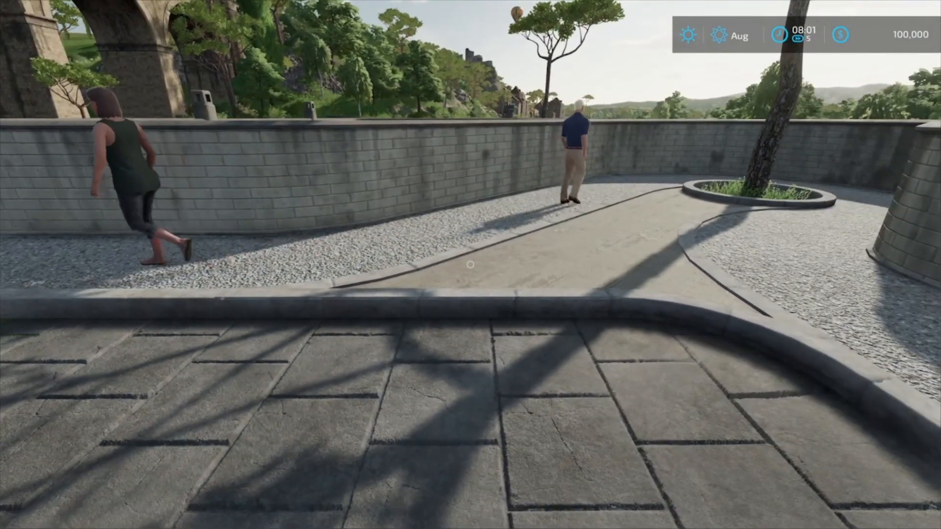
key(s)
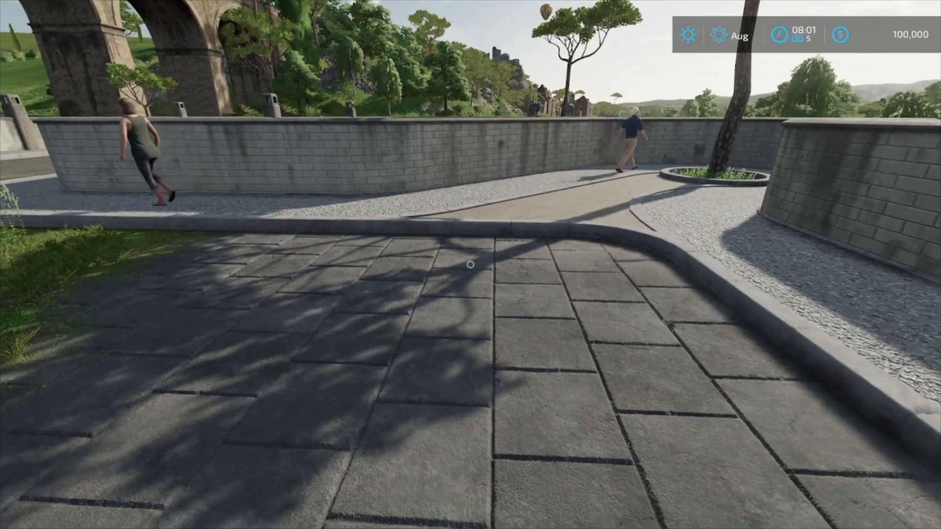
Step: Watch the pedestrians round the curved wall corner between the roadside sidewalk and the gravel path by the tree
key(w)
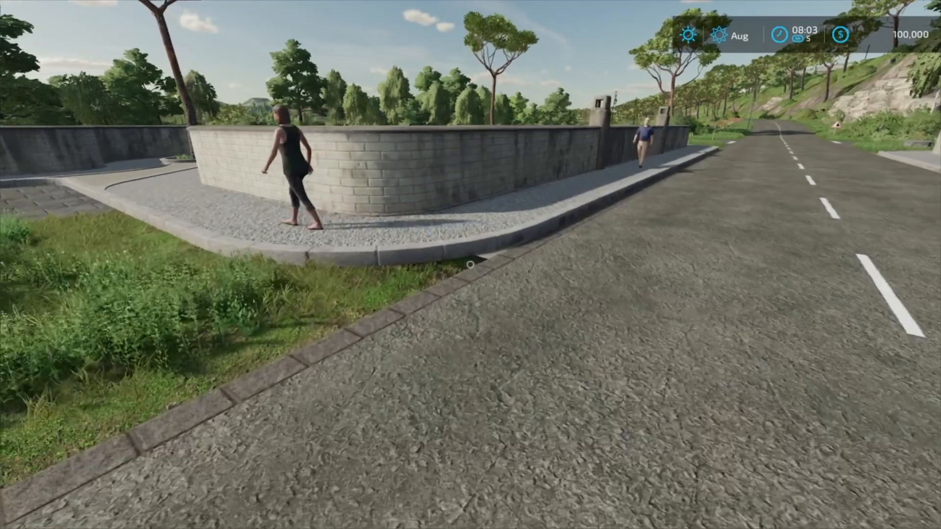
key(a)
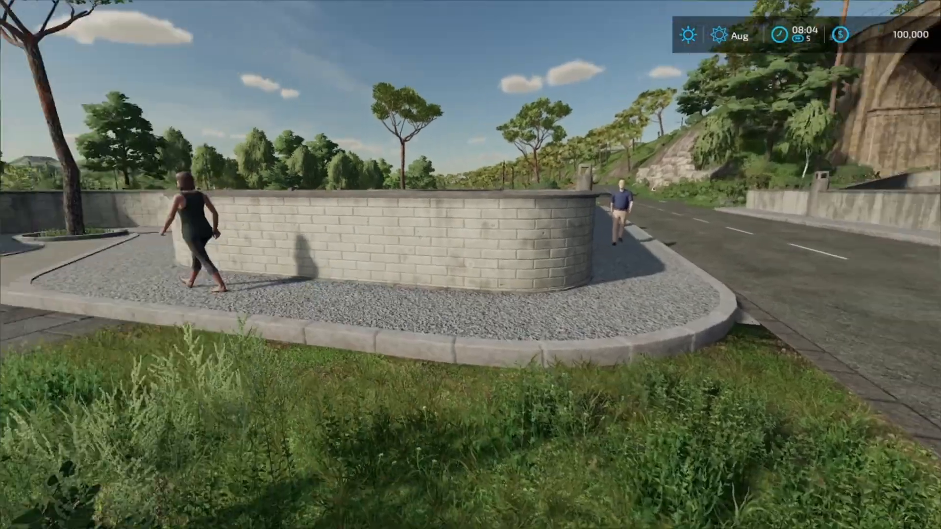
key(w)
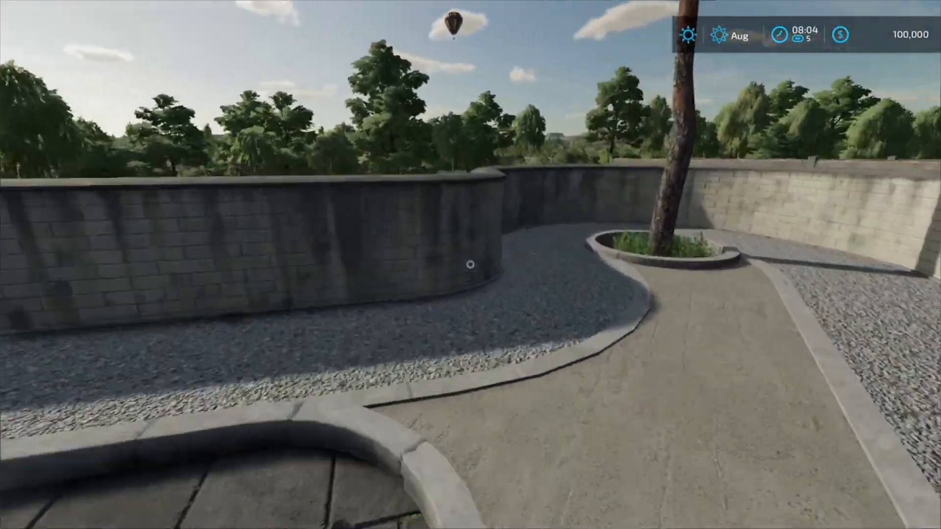
key(w)
key(s)
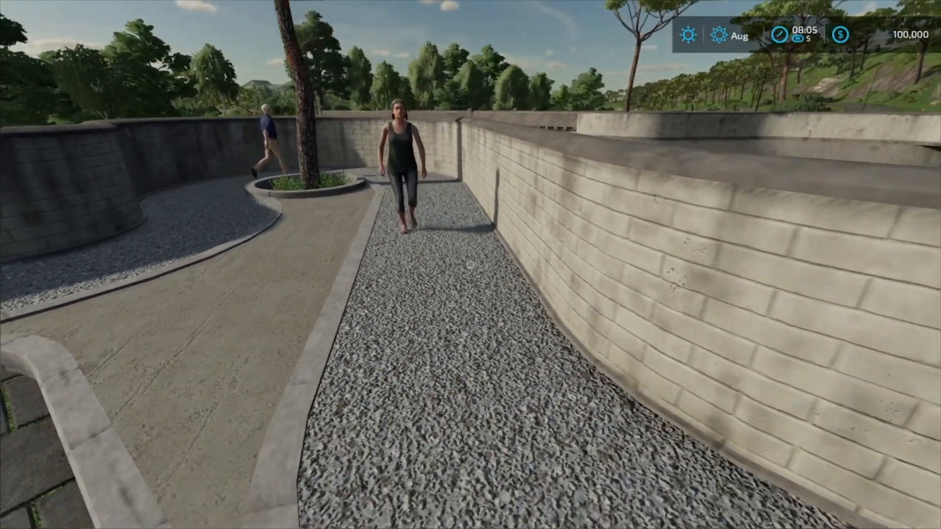
key(s)
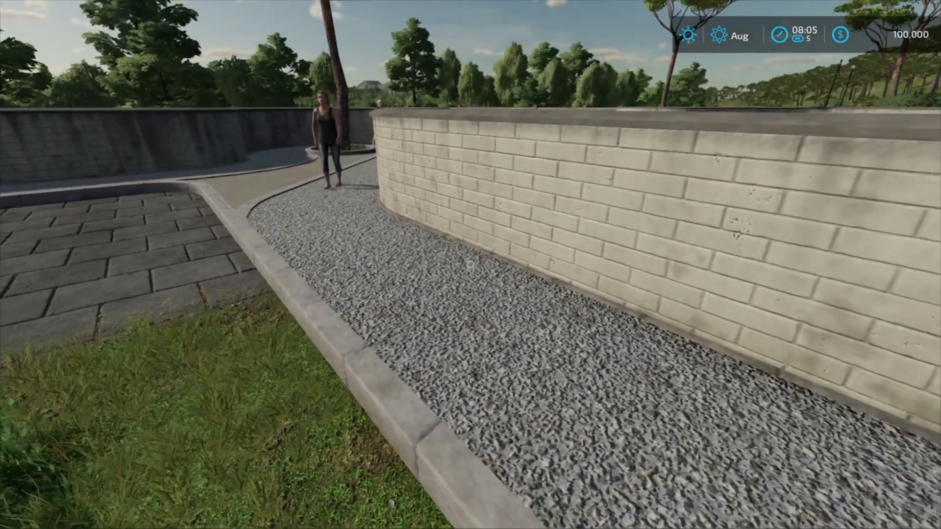
key(s)
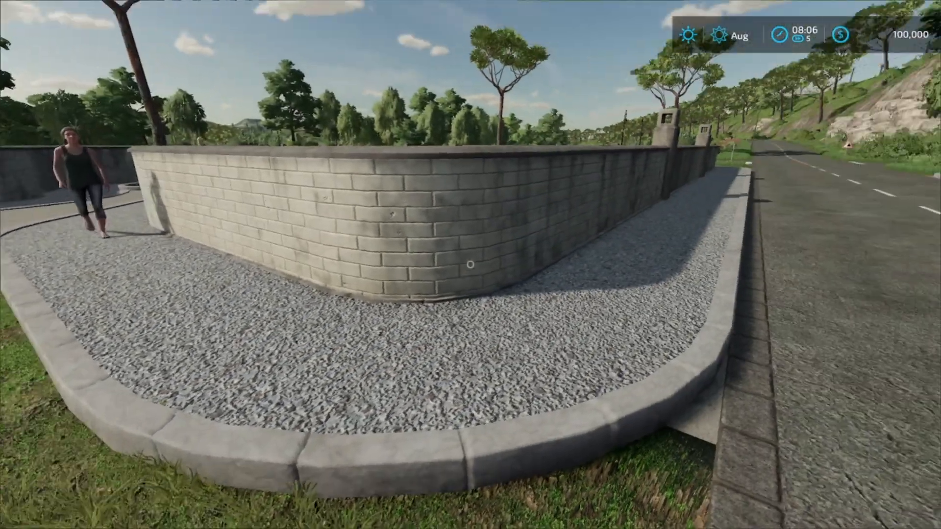
key(s)
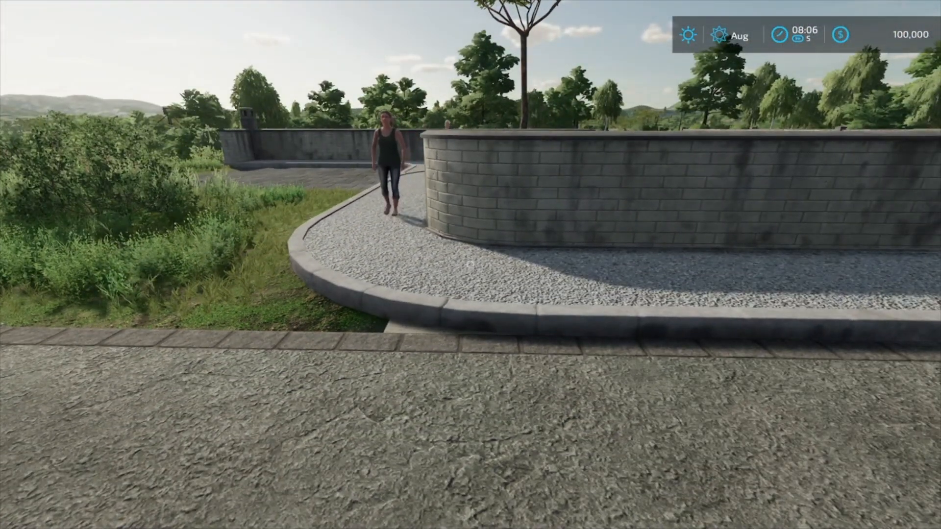
Step: Follow the pedestrians along the roadside wall and check their path past the stone pillars
key(d)
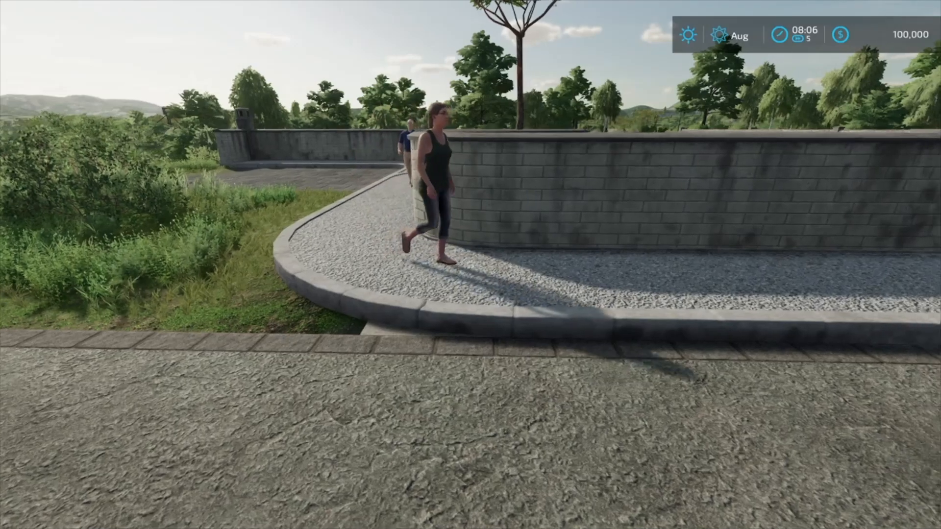
key(s)
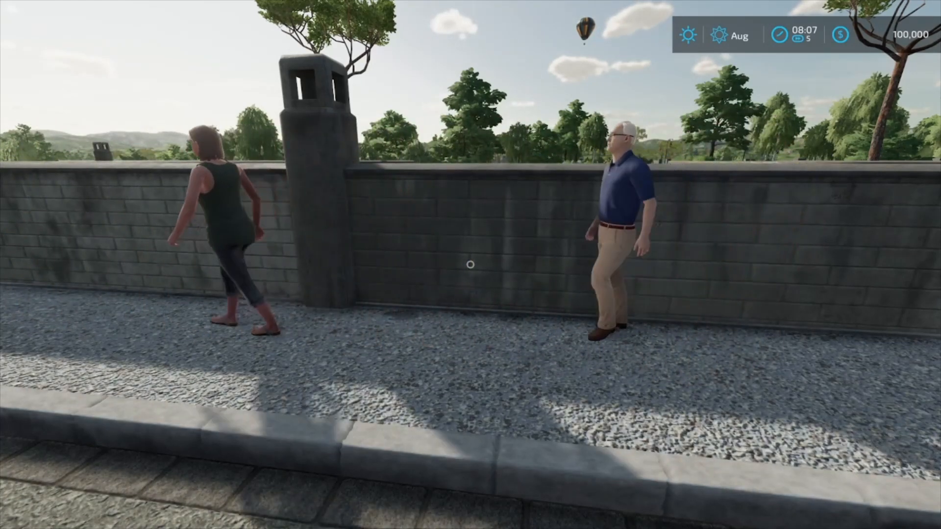
key(s)
key(d)
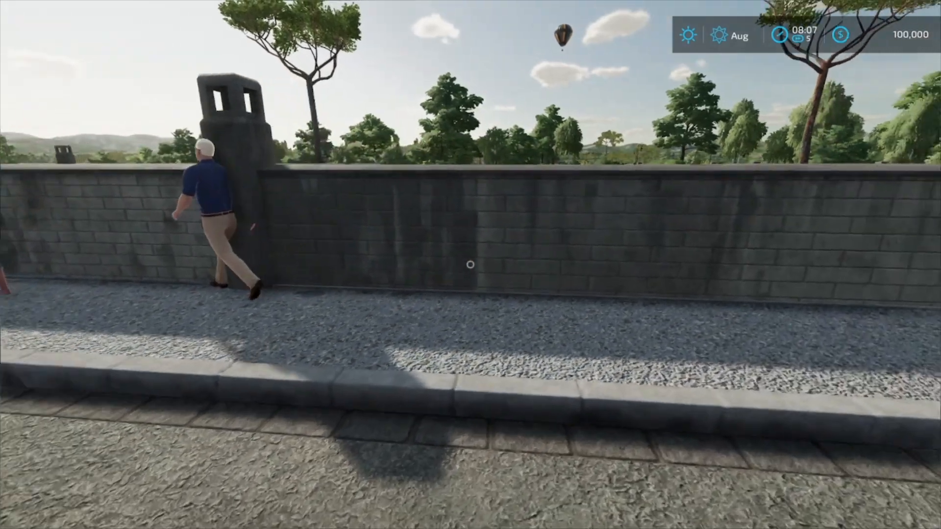
key(w)
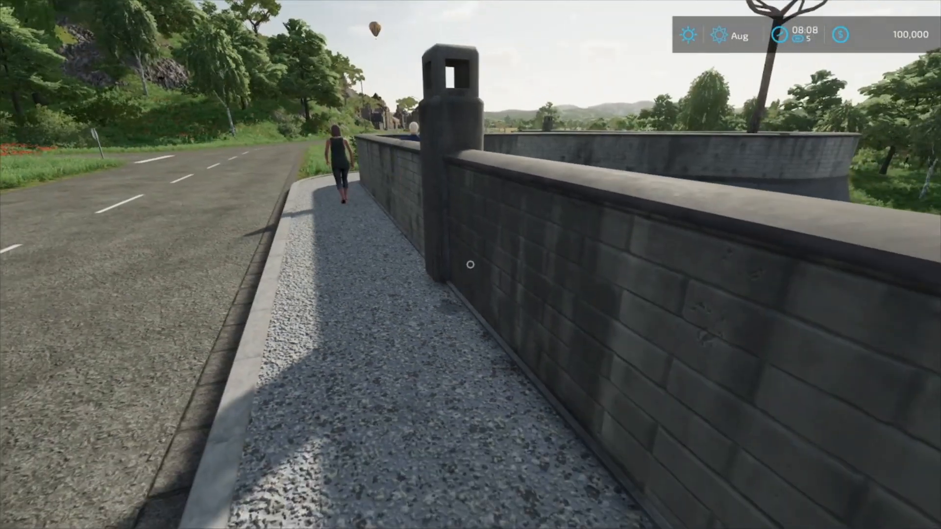
key(w)
key(w)
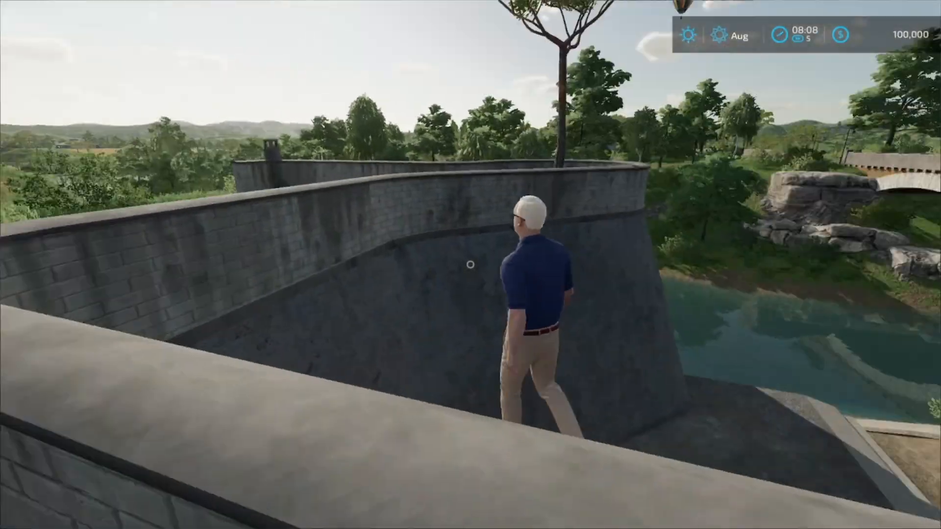
key(s)
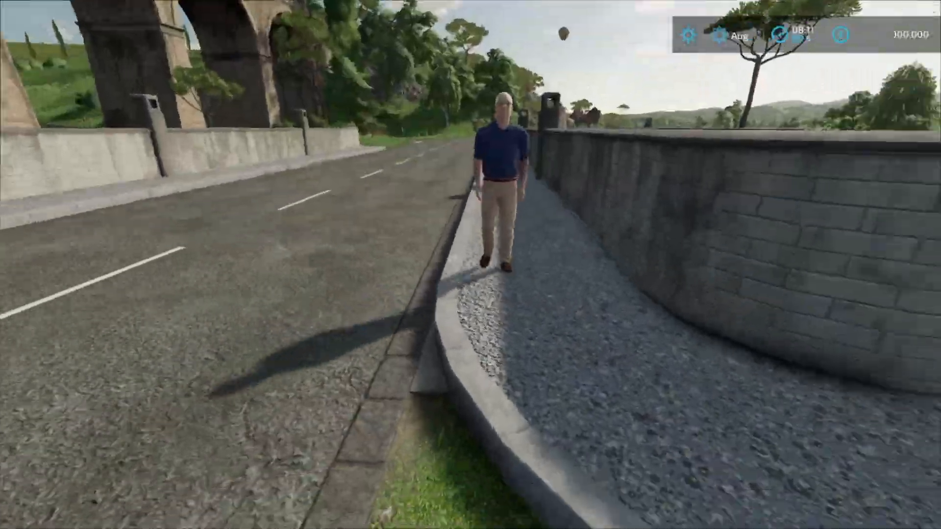
Step: Leave the canal sidewalk and follow the road across the walled bridge sections to the bend past the last wall
key(w)
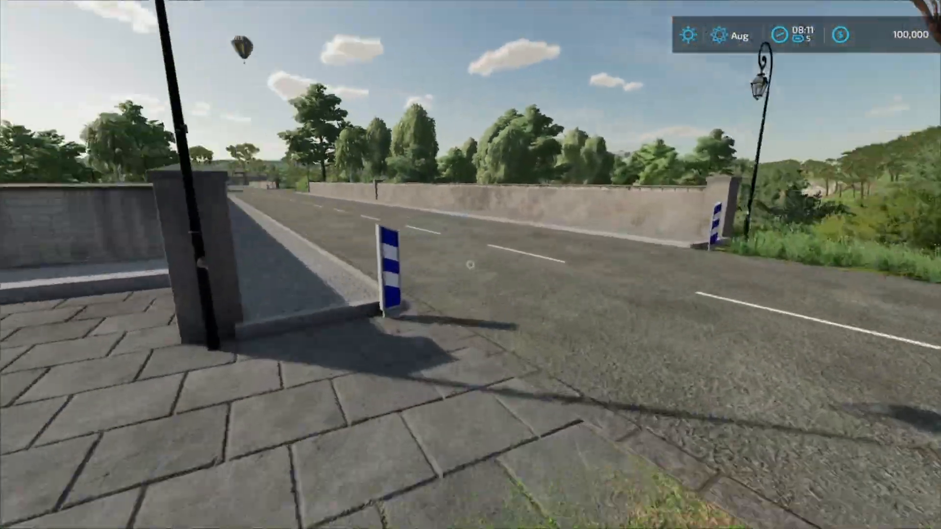
key(w)
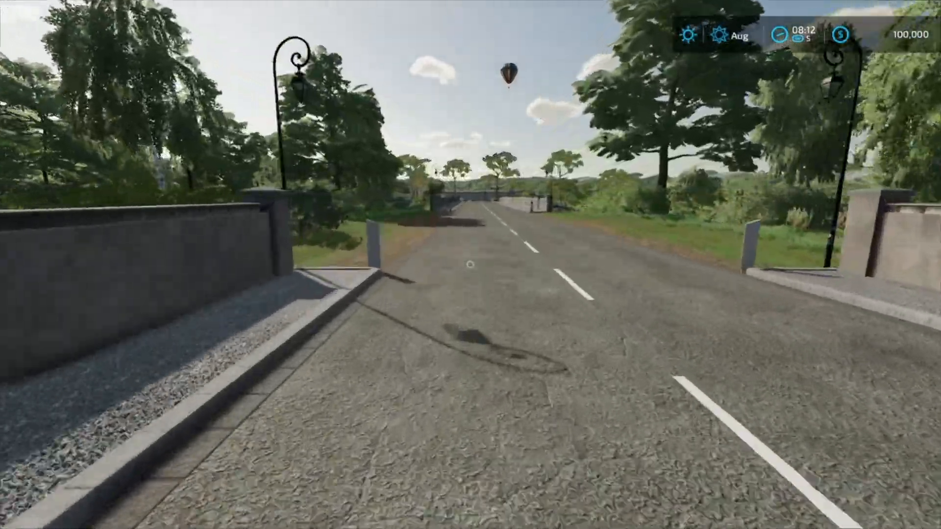
key(w)
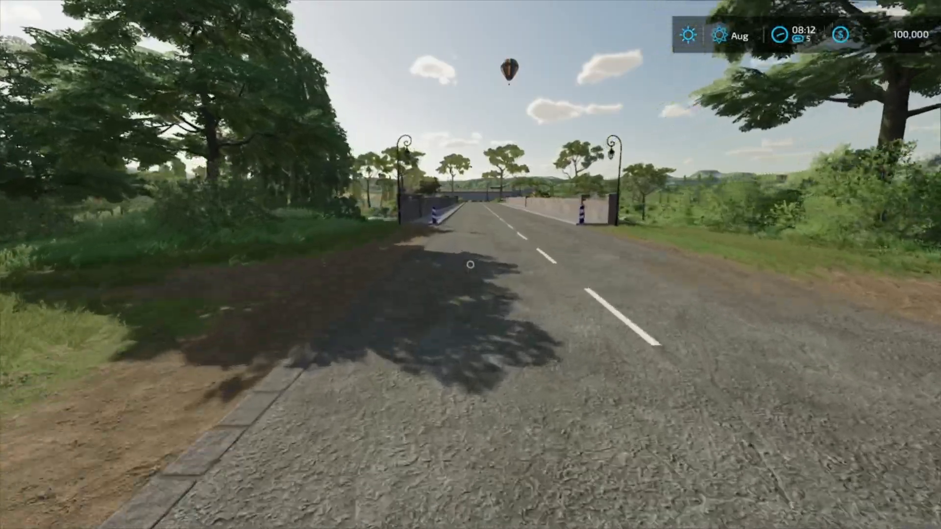
key(w)
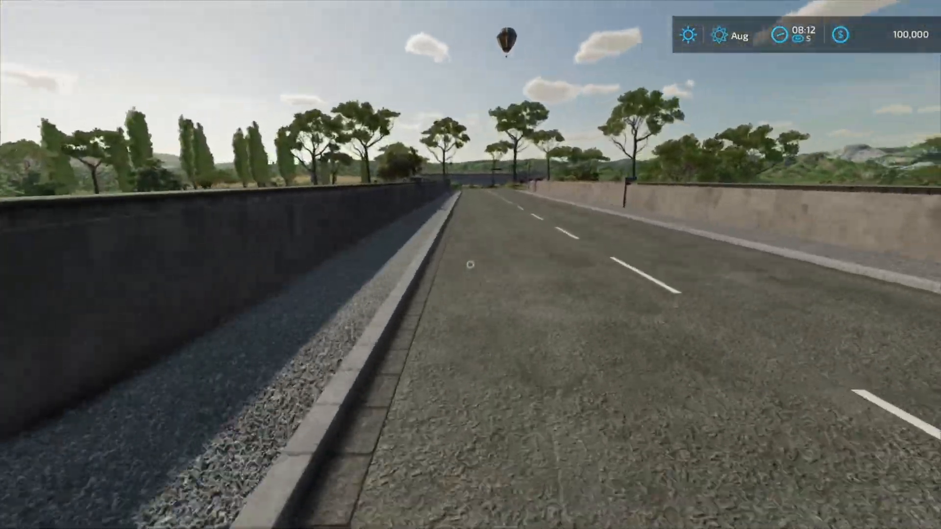
key(w)
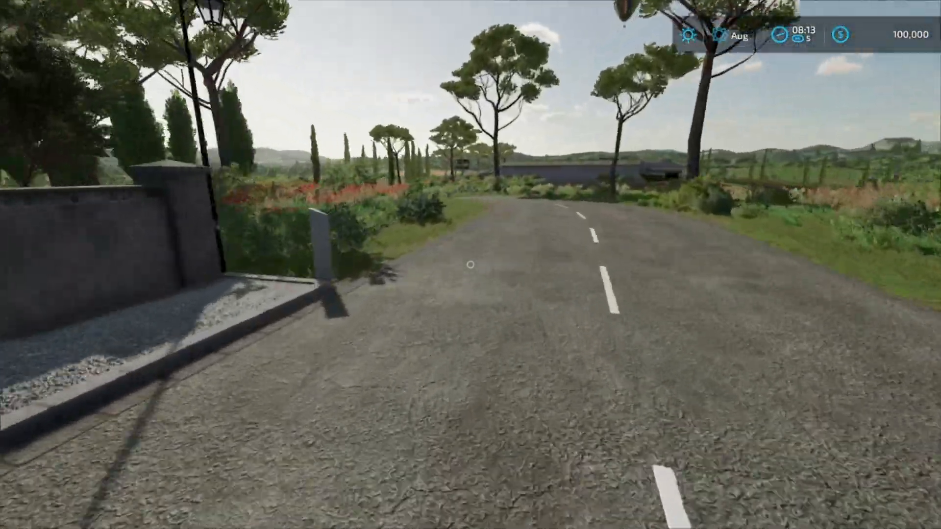
key(w)
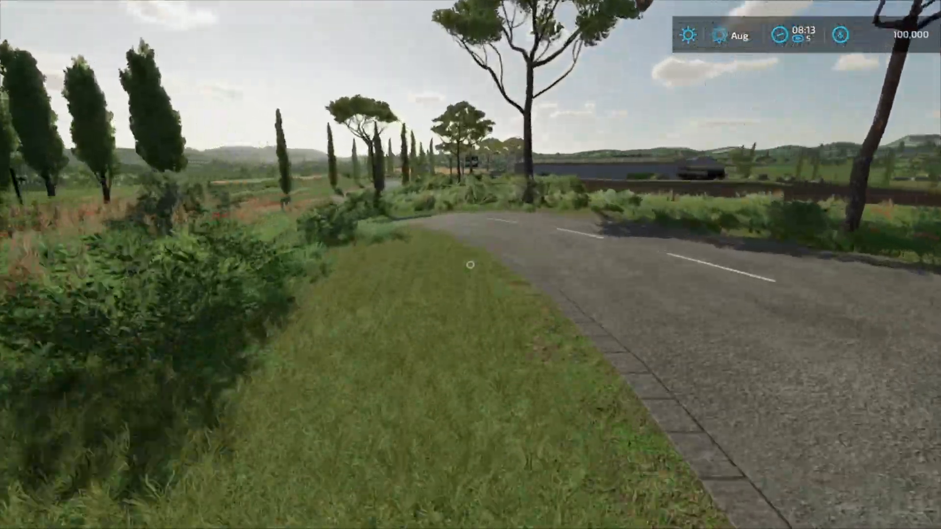
Step: Cross the road bend and the poppy meadow to reach the main road at the yard entrance near the billboard
key(w)
key(w)
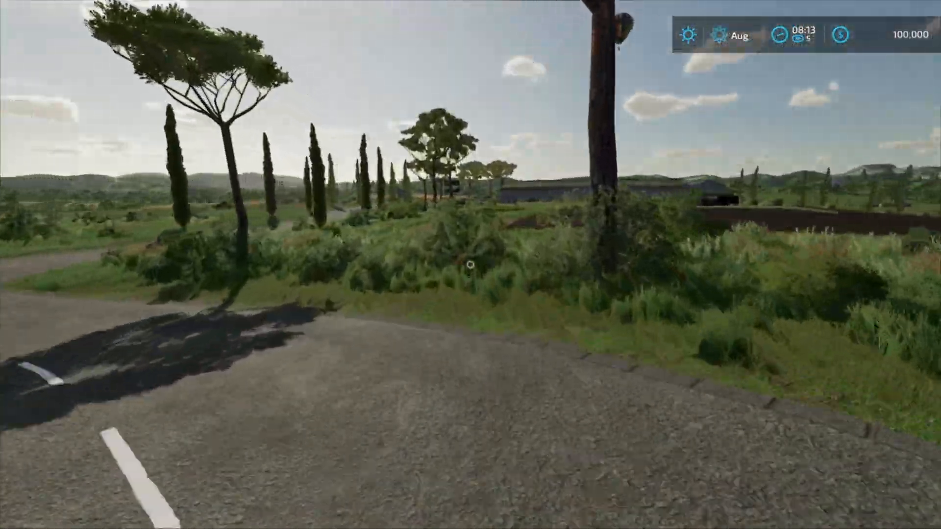
key(w)
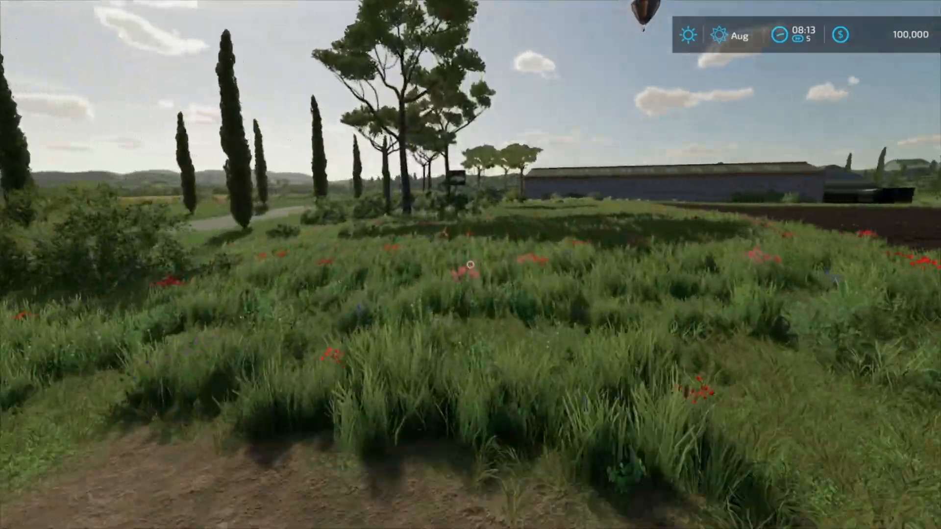
key(w)
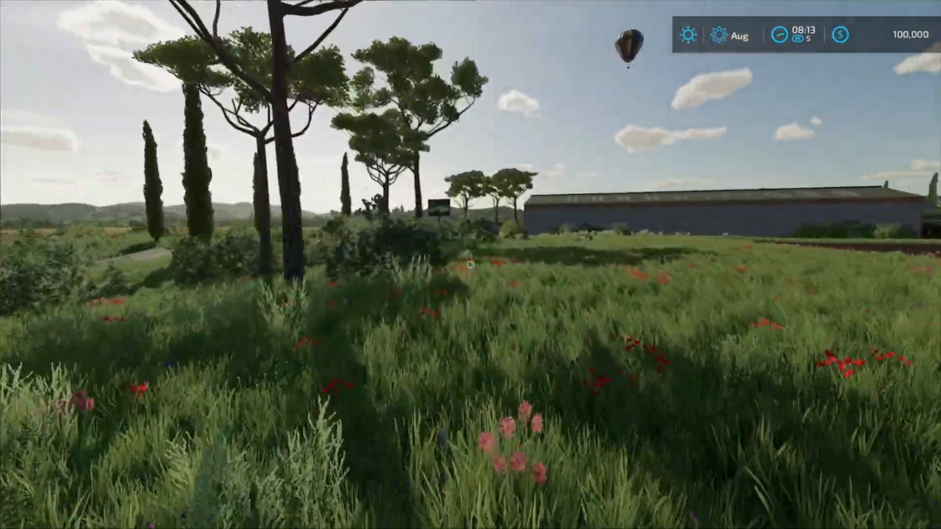
key(w)
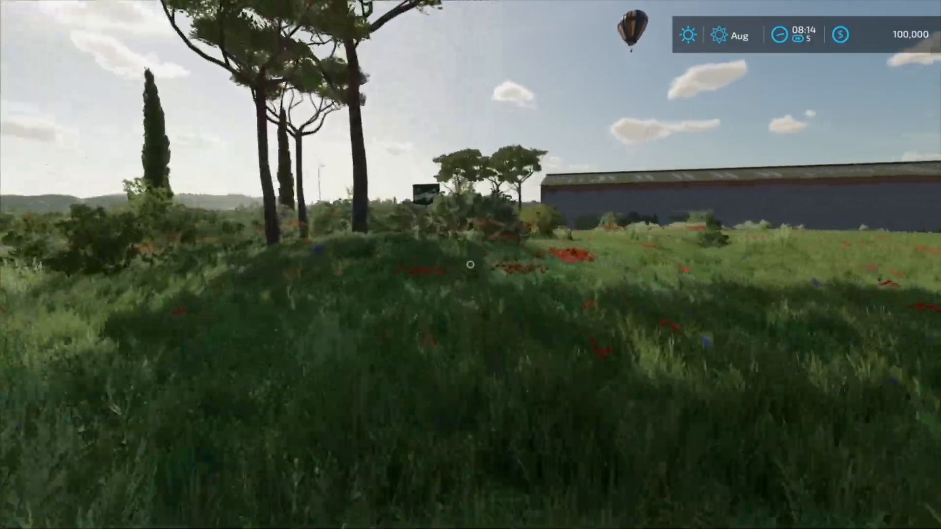
key(w)
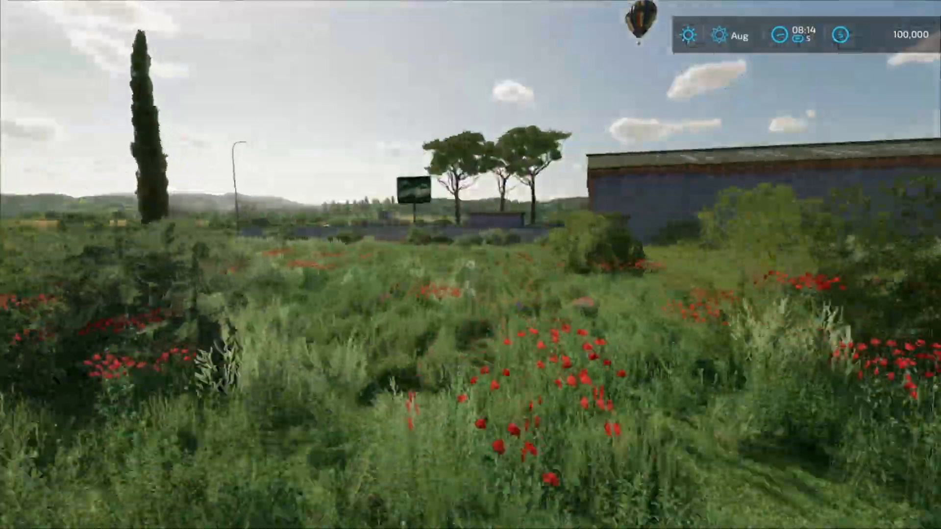
key(w)
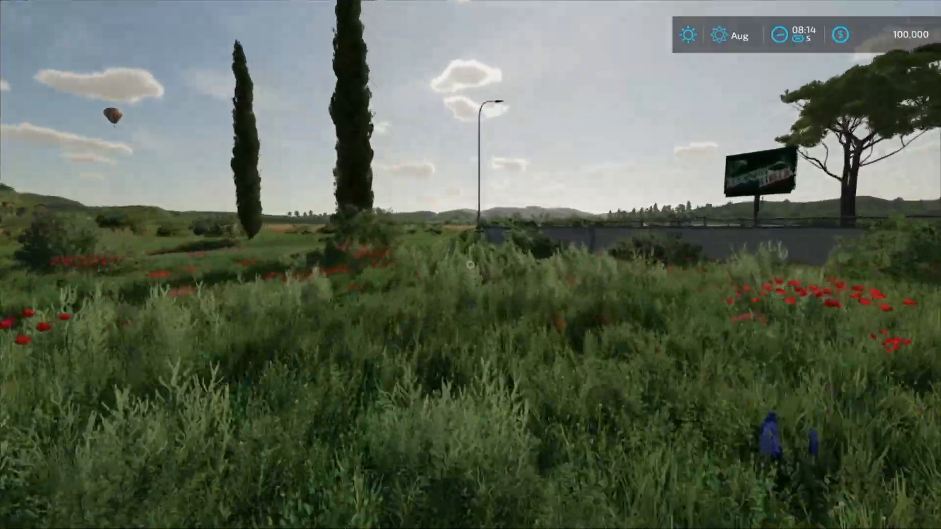
key(w)
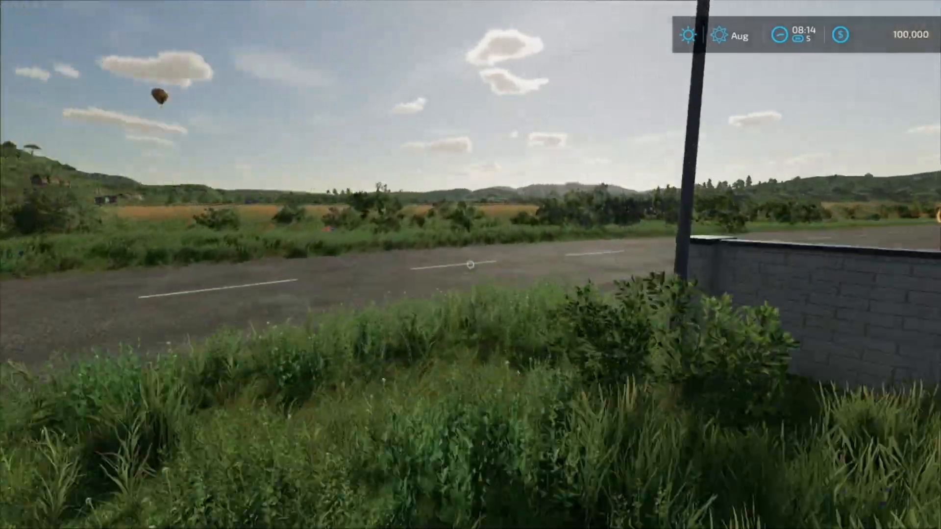
key(w)
key(w)
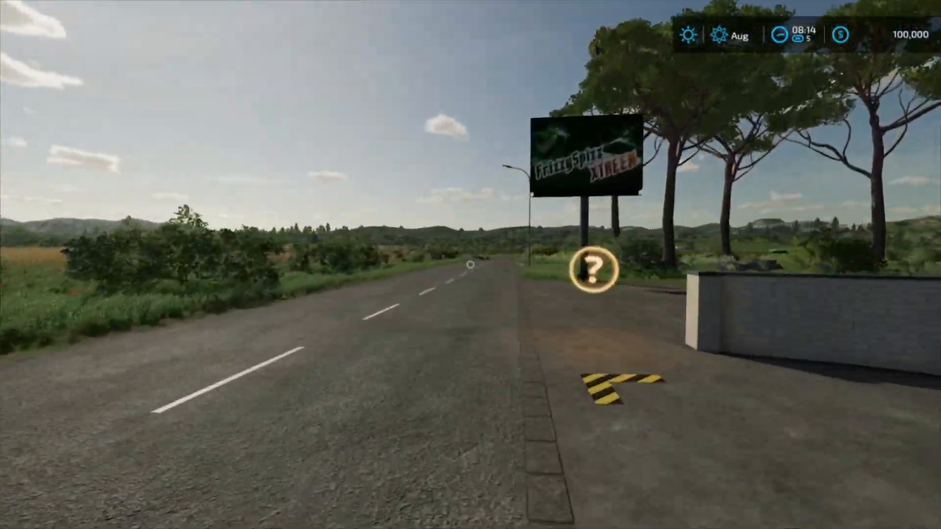
Step: Go through the yard past the arched warehouse and parked cars to the pedestrian at the far end of the lot
key(w)
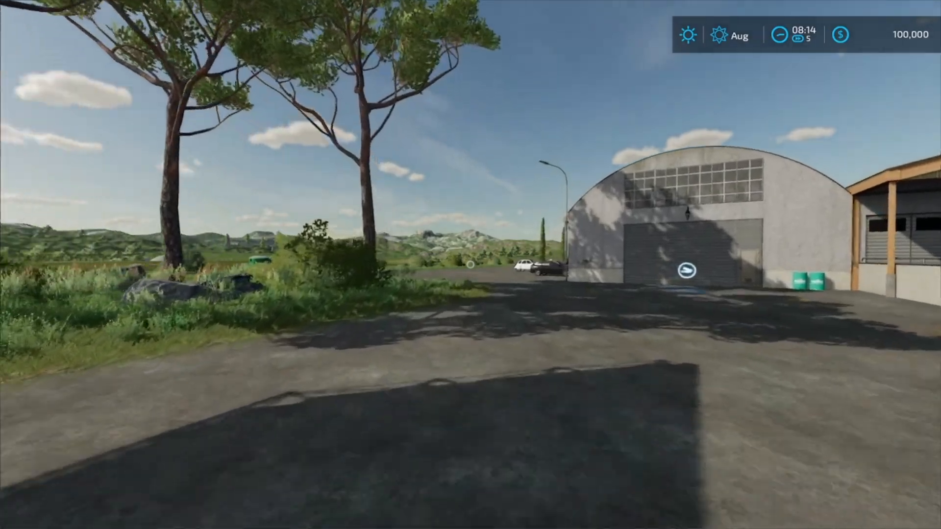
key(w)
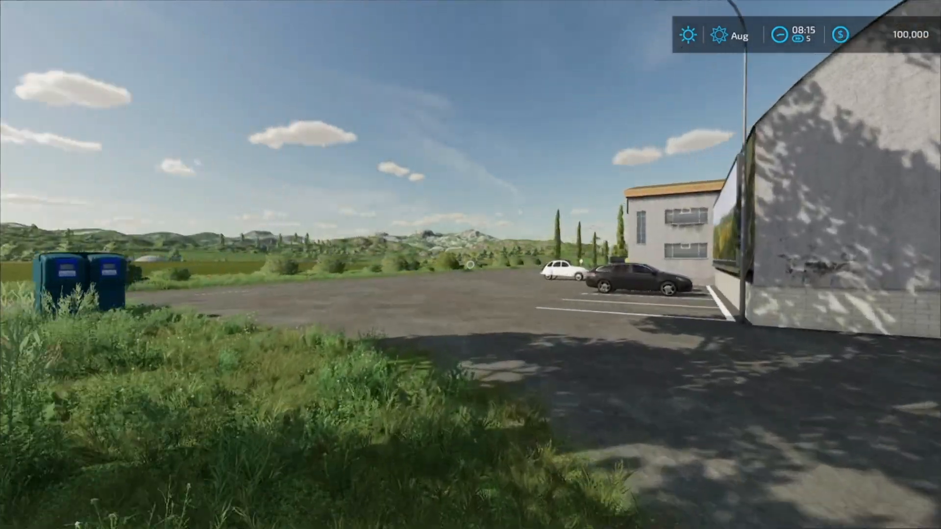
key(w)
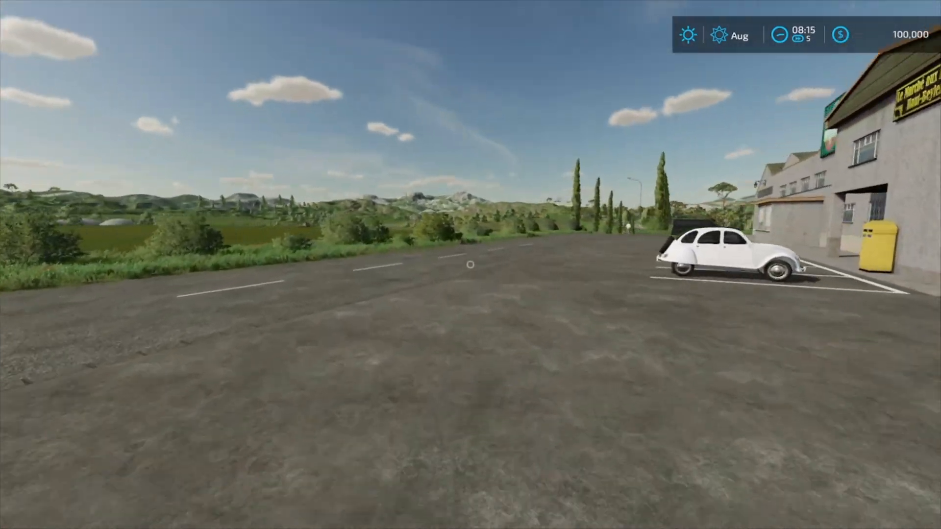
key(w)
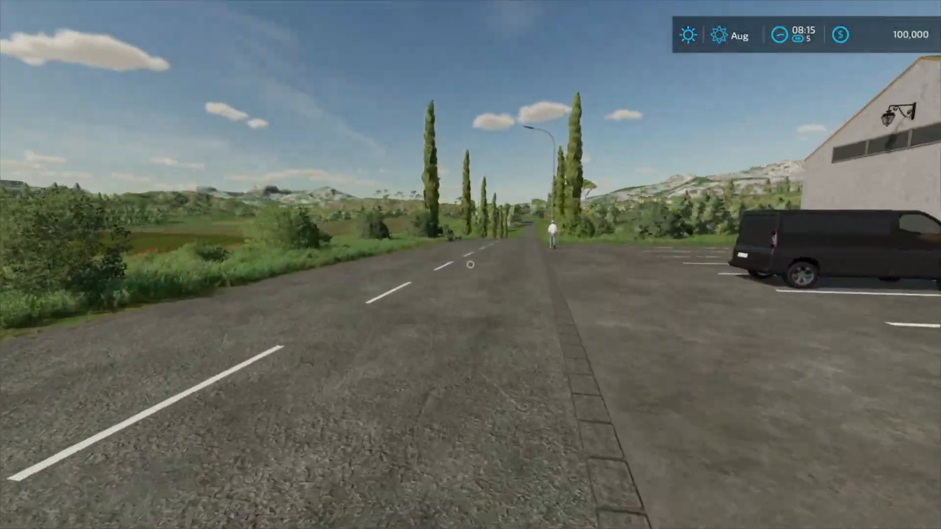
key(w)
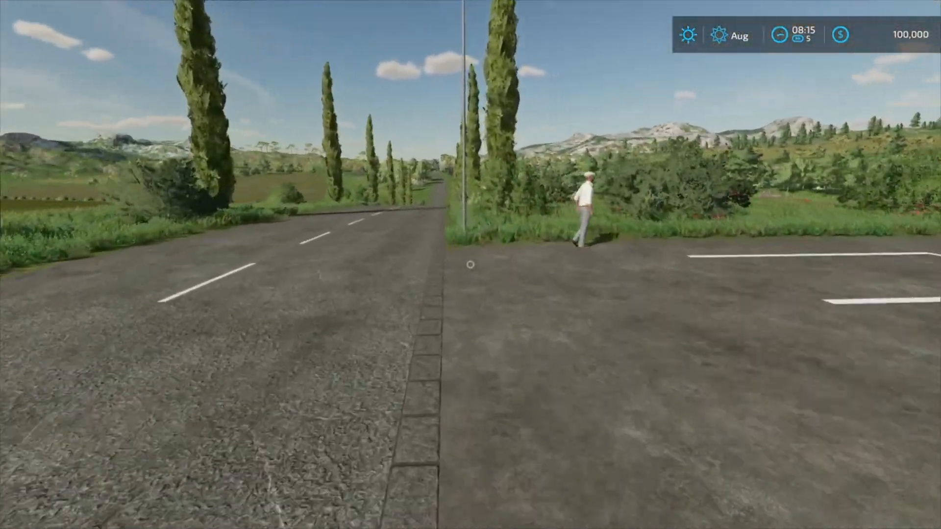
Step: Watch the white-shirted pedestrian walk around the corner and along the back of the Marché aux Bestiaux building
key(w)
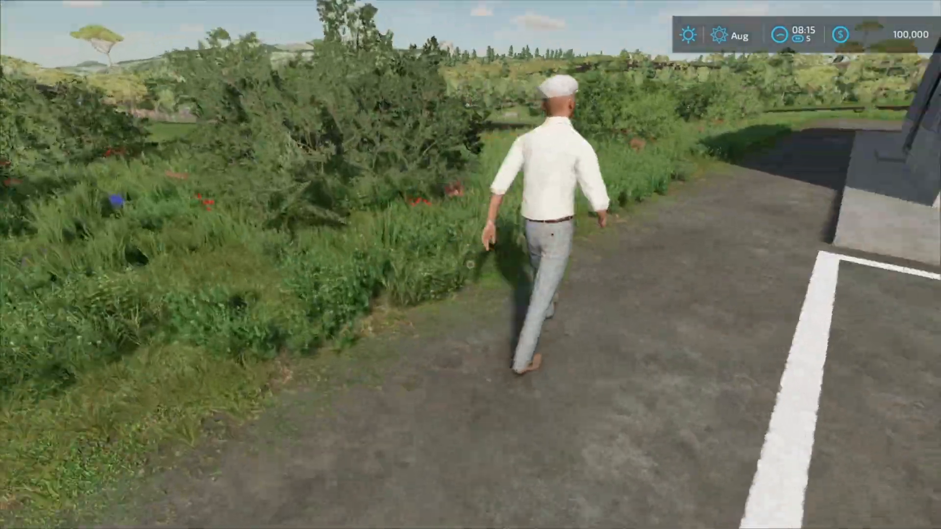
key(w)
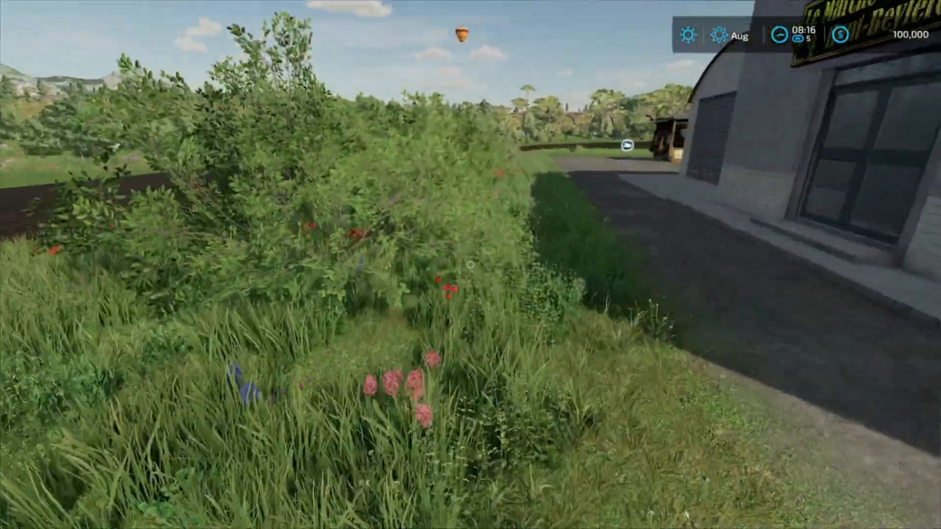
key(w)
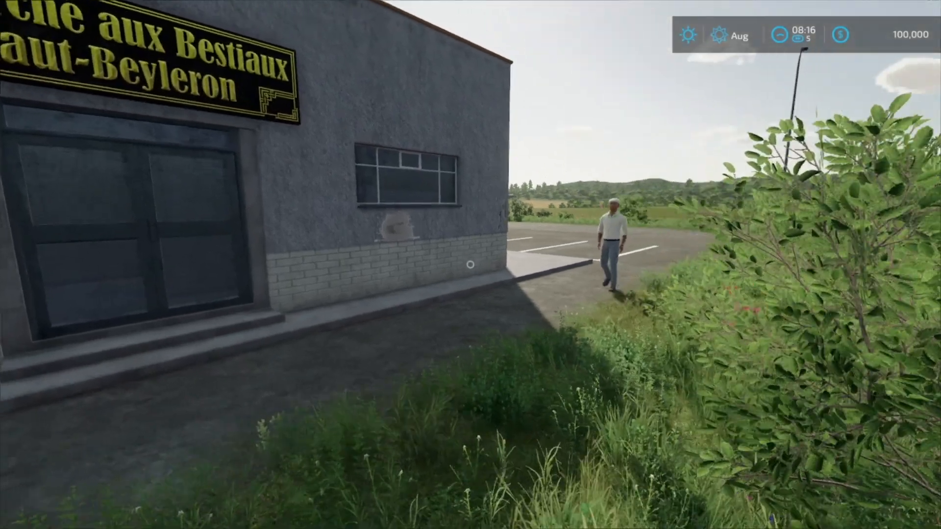
key(w)
key(s)
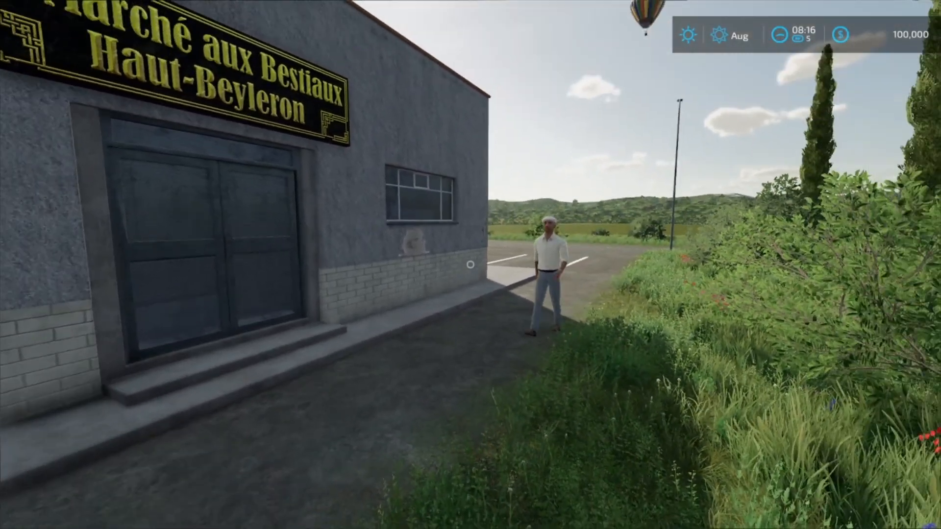
key(s)
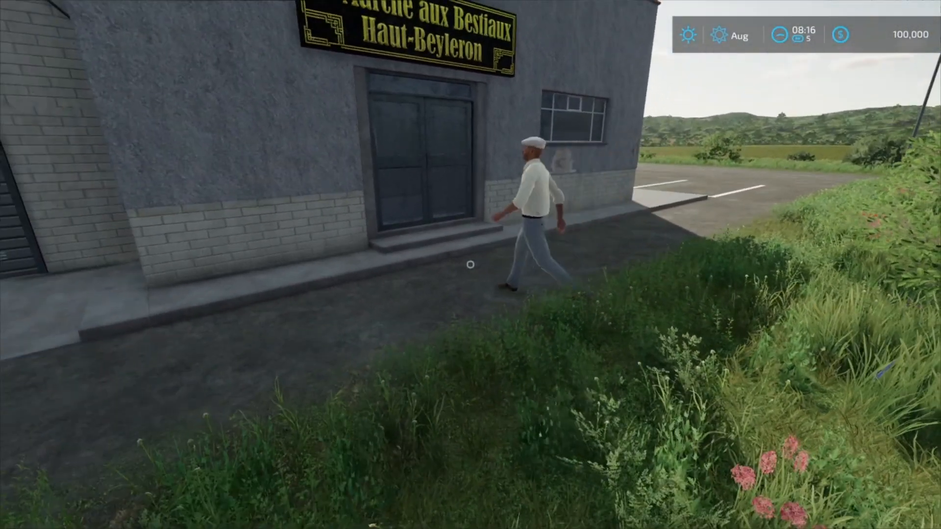
key(w)
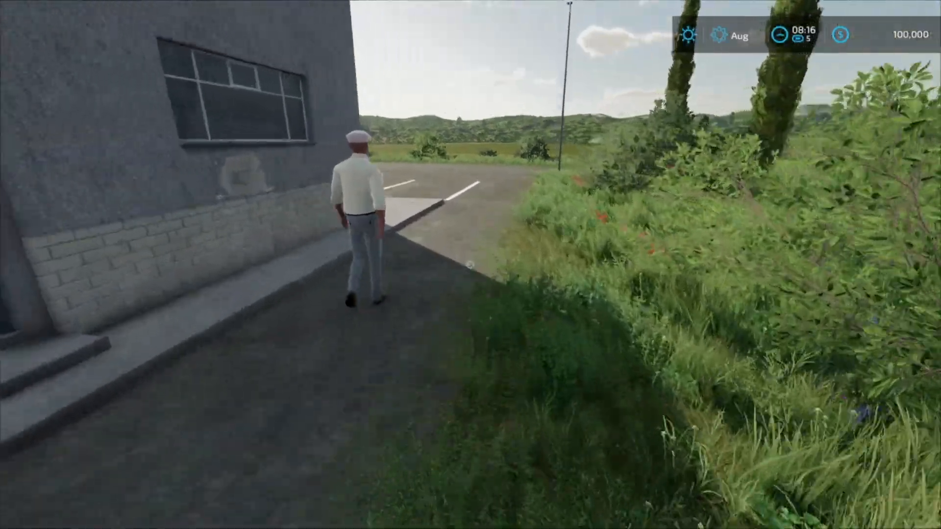
Step: Follow the pedestrian across the front of the shop parking lot to the marked spaces beyond the black van
key(w)
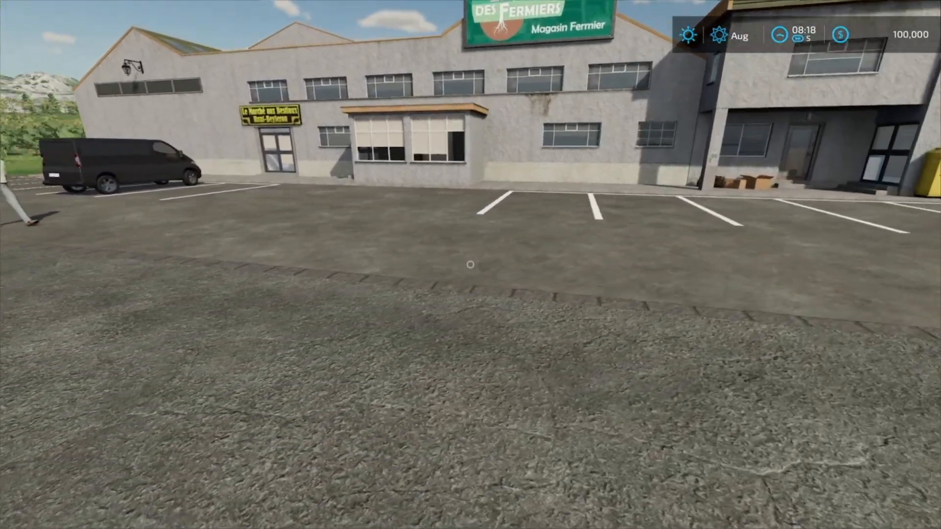
key(s)
key(w)
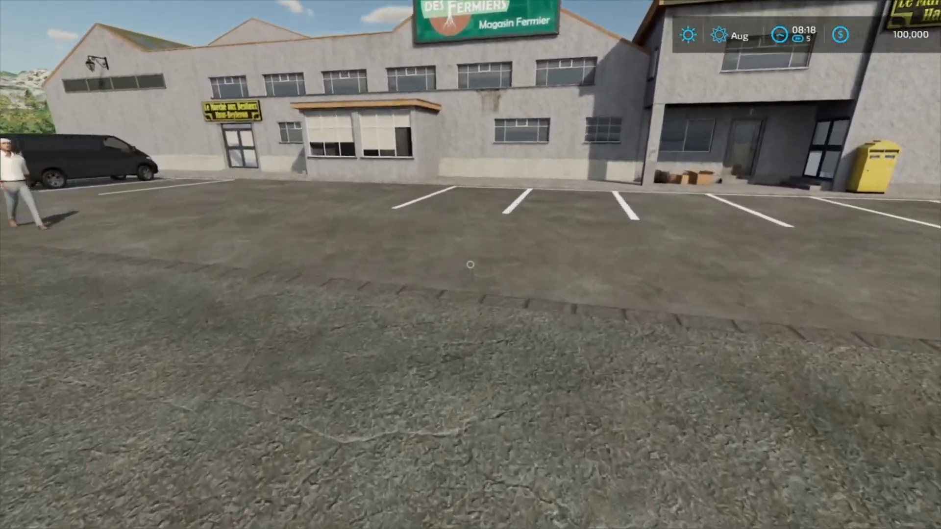
key(w)
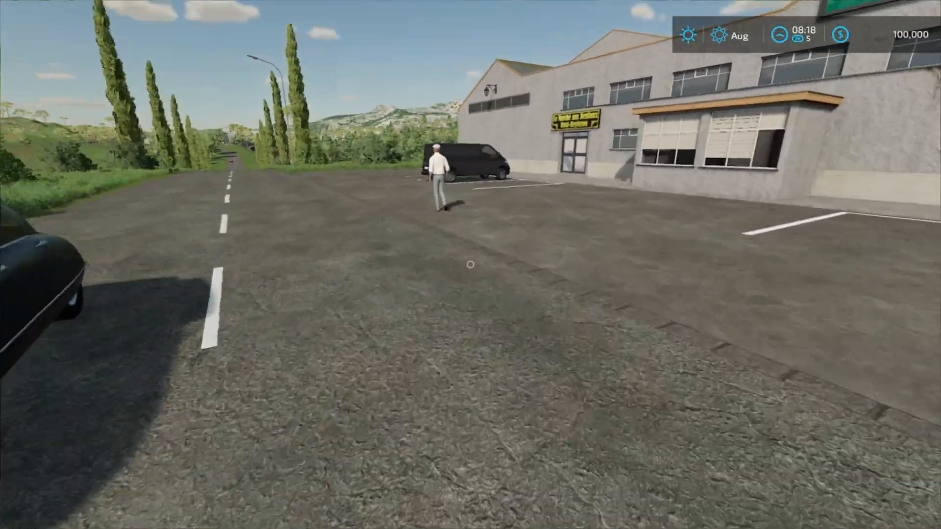
key(w)
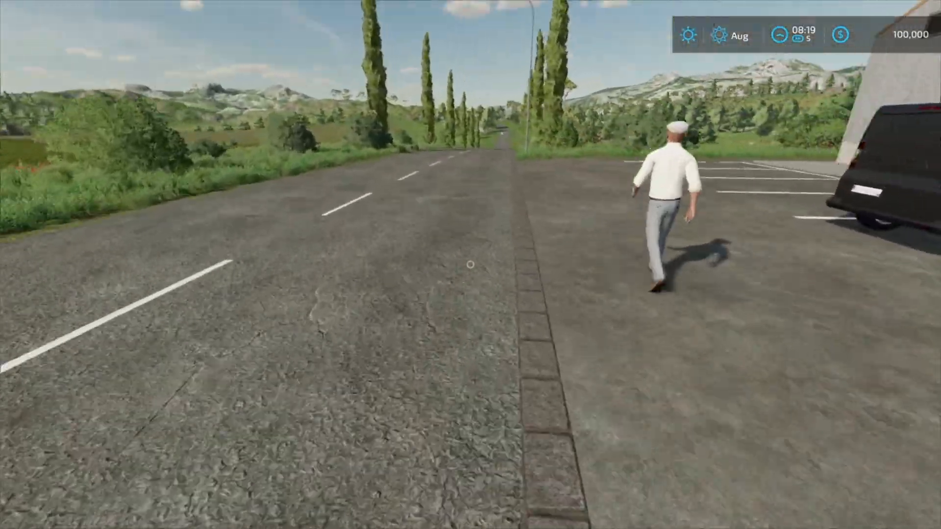
key(w)
key(w)
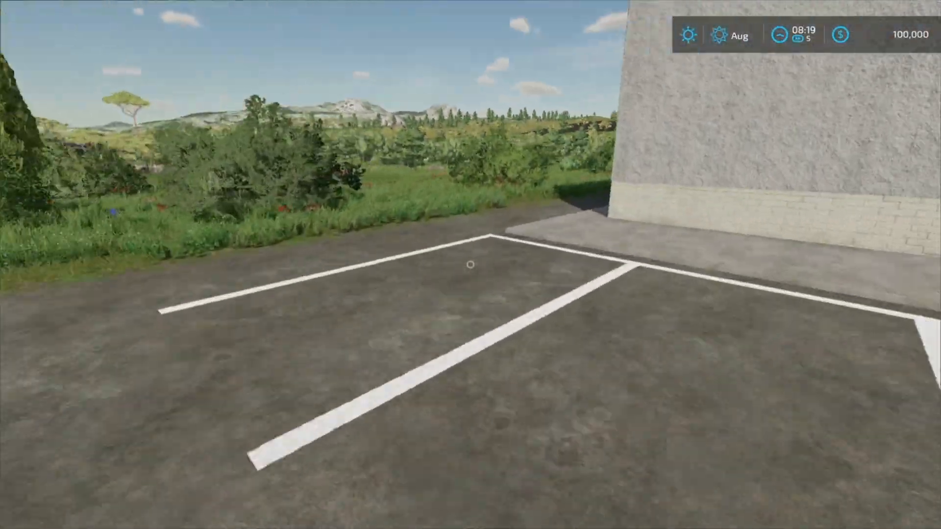
Step: Inspect the area around the parked black van and return to the roadside to watch the passing traffic
key(w)
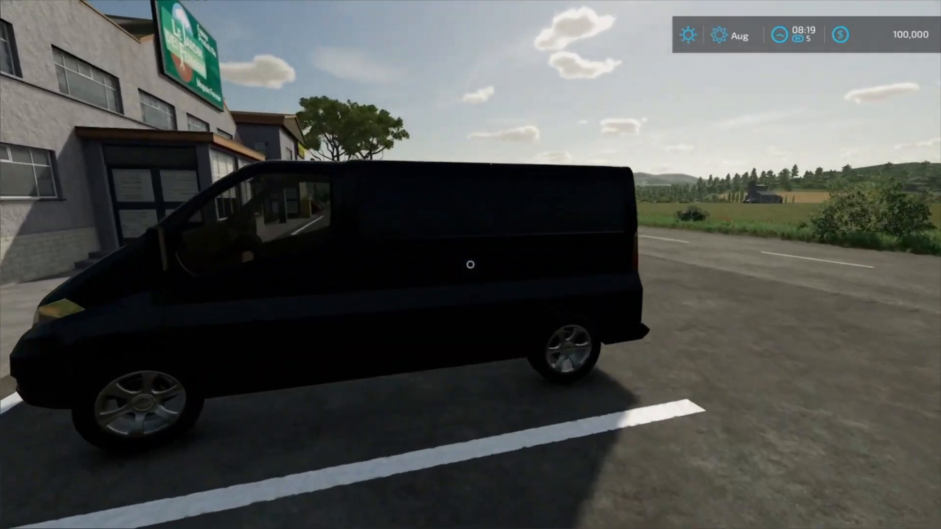
key(s)
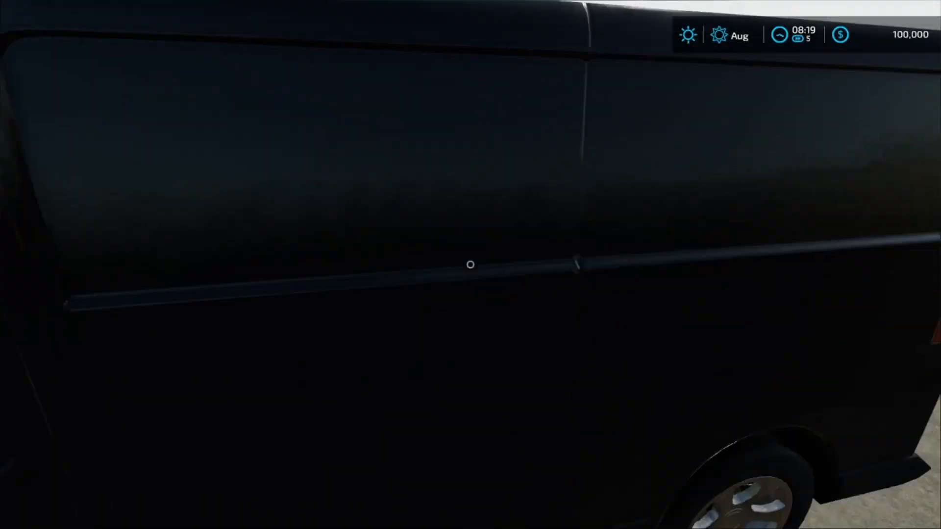
key(w)
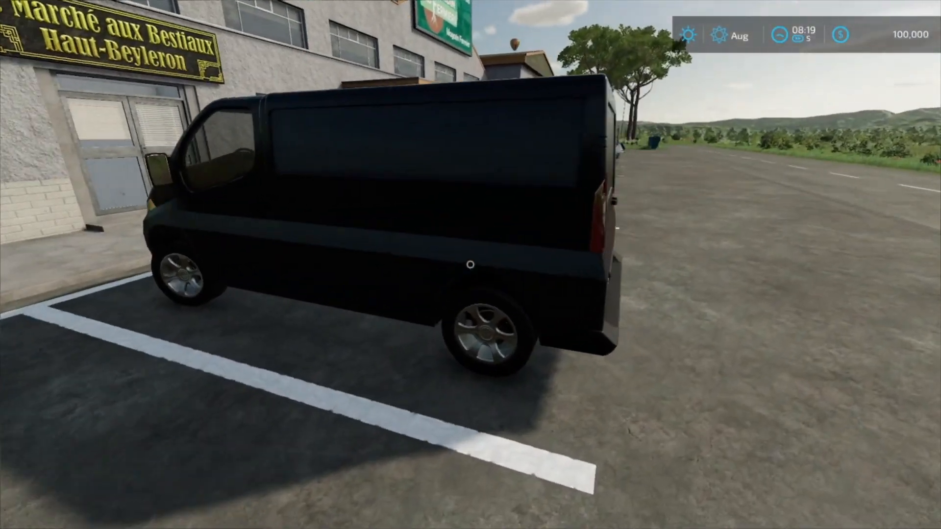
key(s)
key(s)
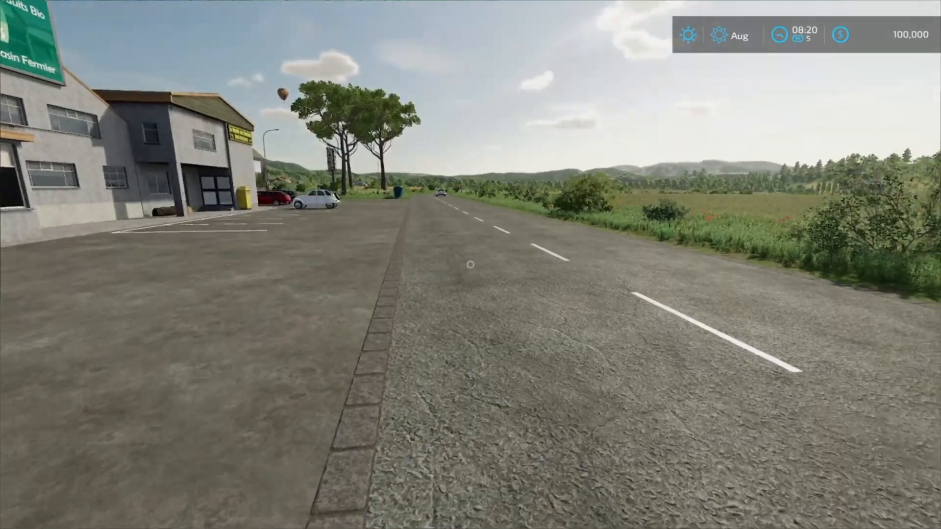
key(w)
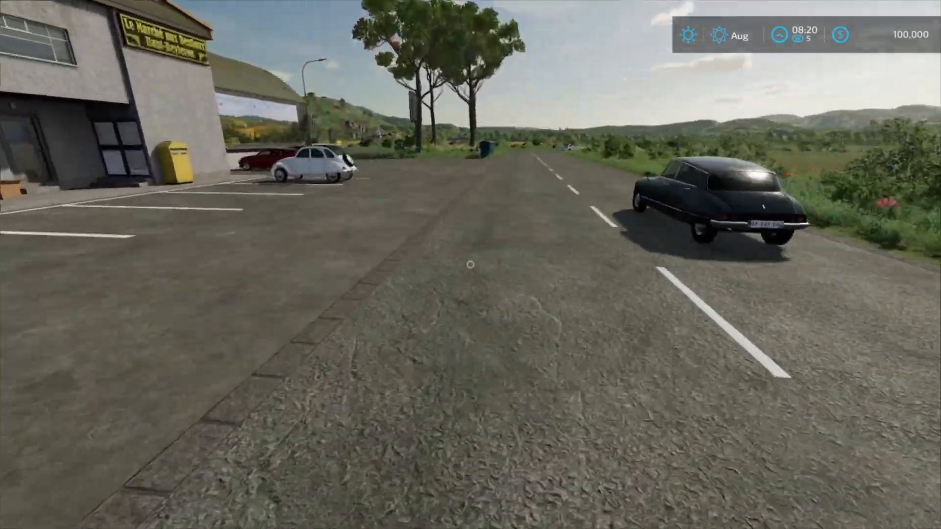
Step: Walk along the road past the shop parking lot to the blue bins and back to the parked white car
key(w)
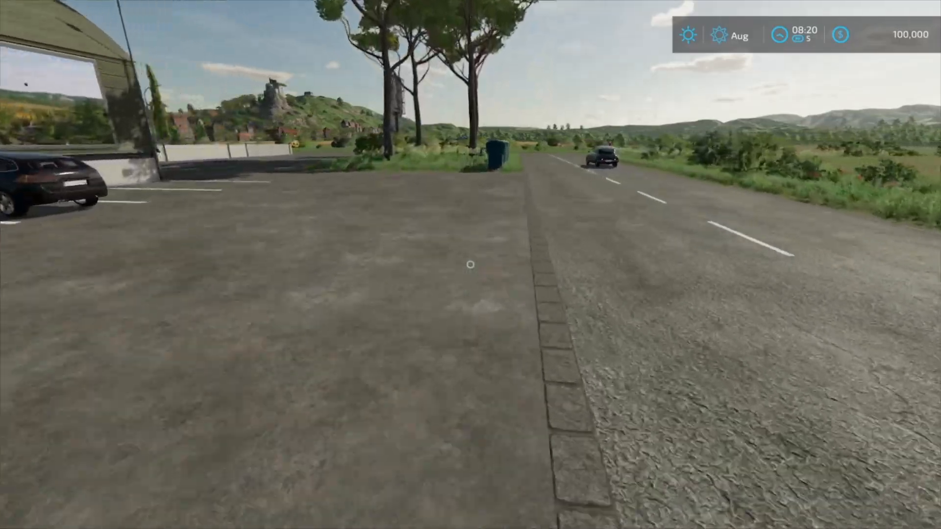
key(w)
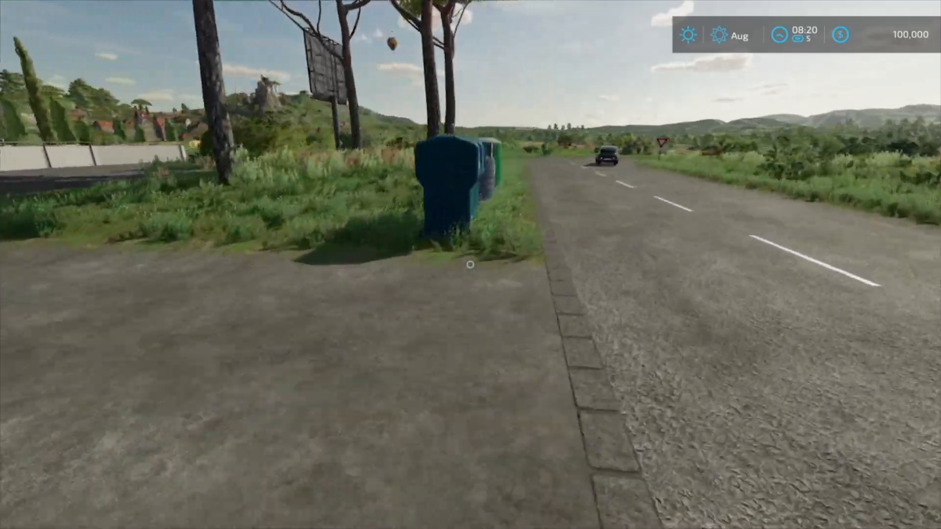
key(w)
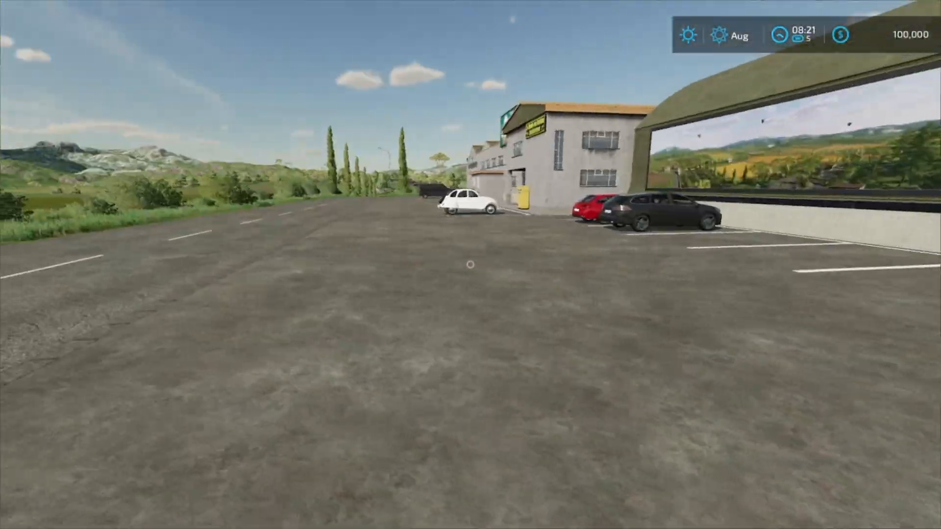
key(w)
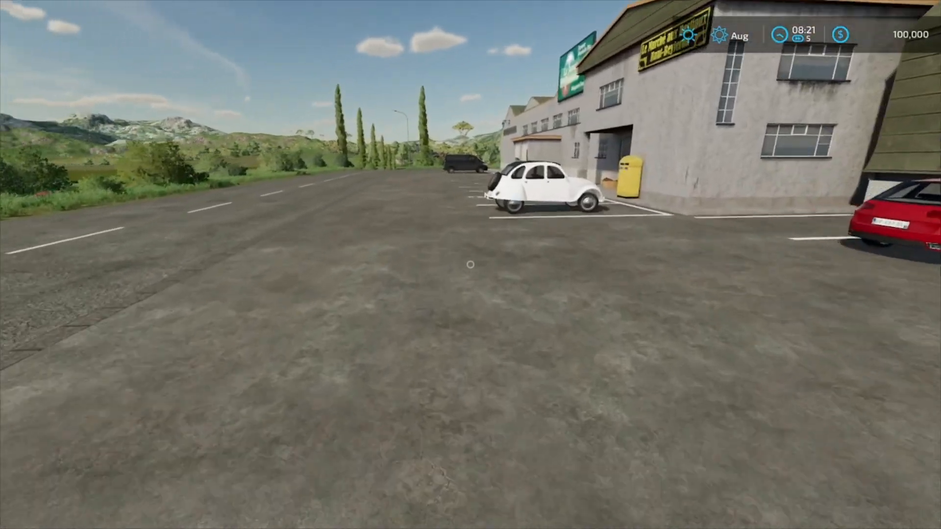
key(a)
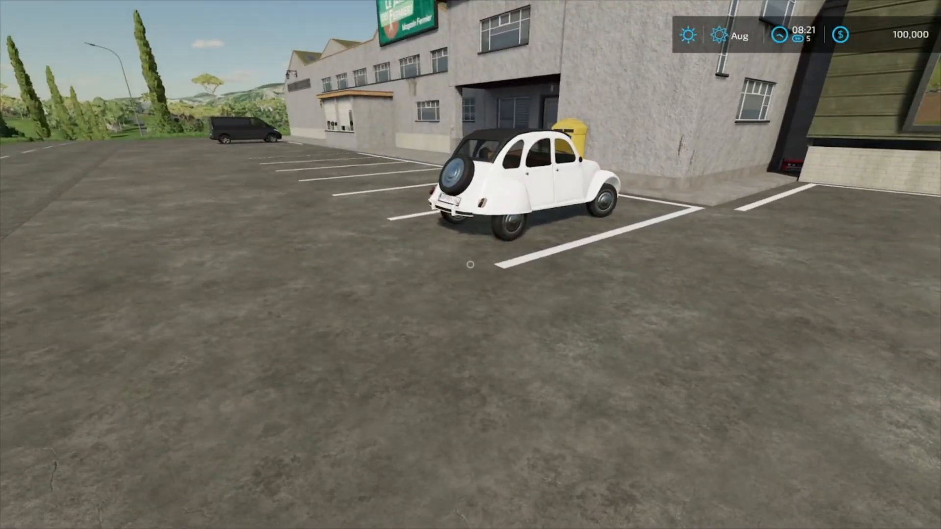
Step: End the current game without saving, quit Farming Simulator 22 and return to the map in GIANTS Editor
key(Escape)
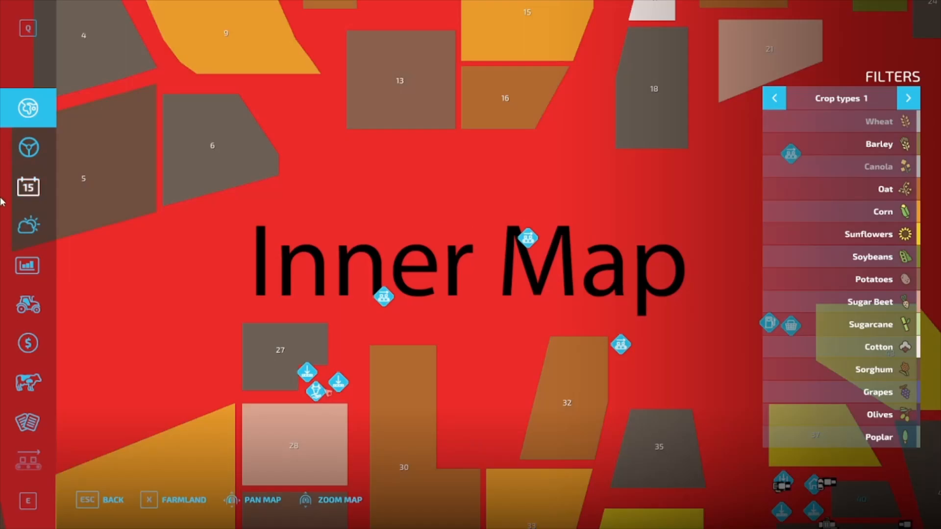
click(23, 185)
click(274, 500)
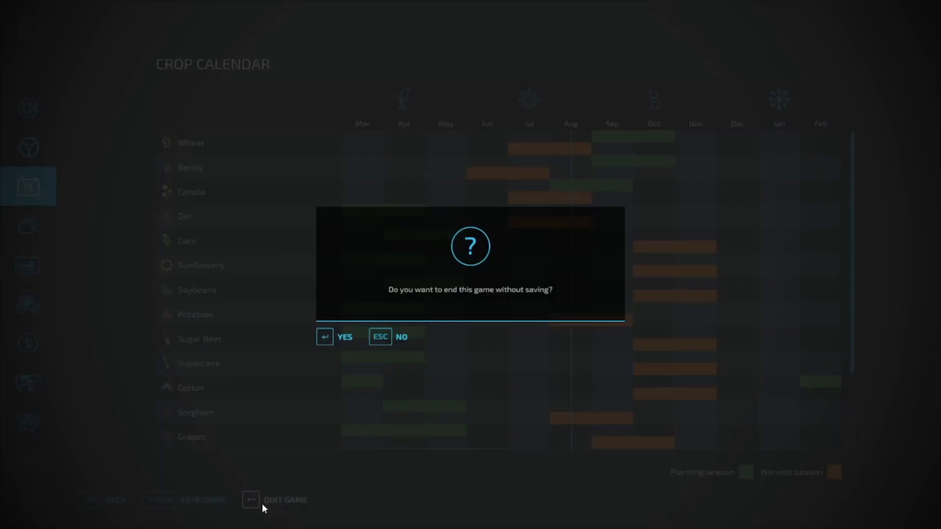
key(Return)
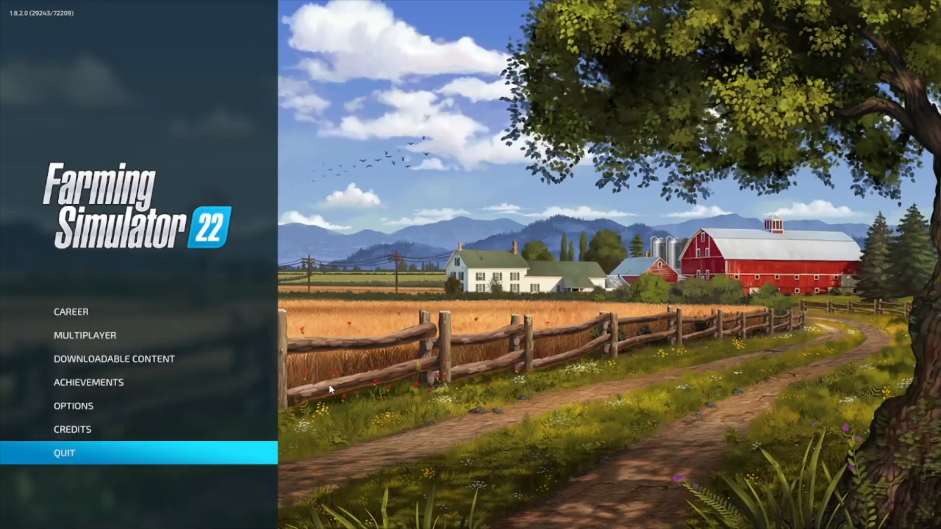
click(184, 448)
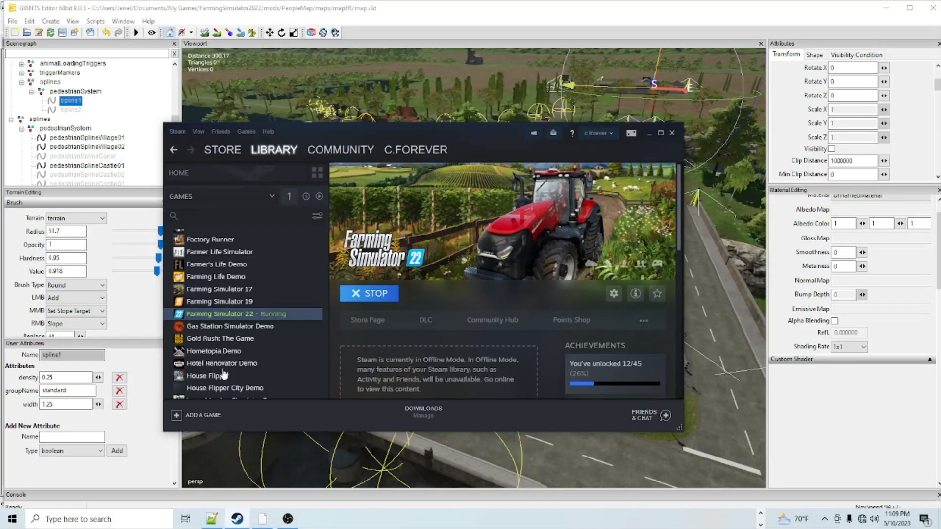
click(652, 135)
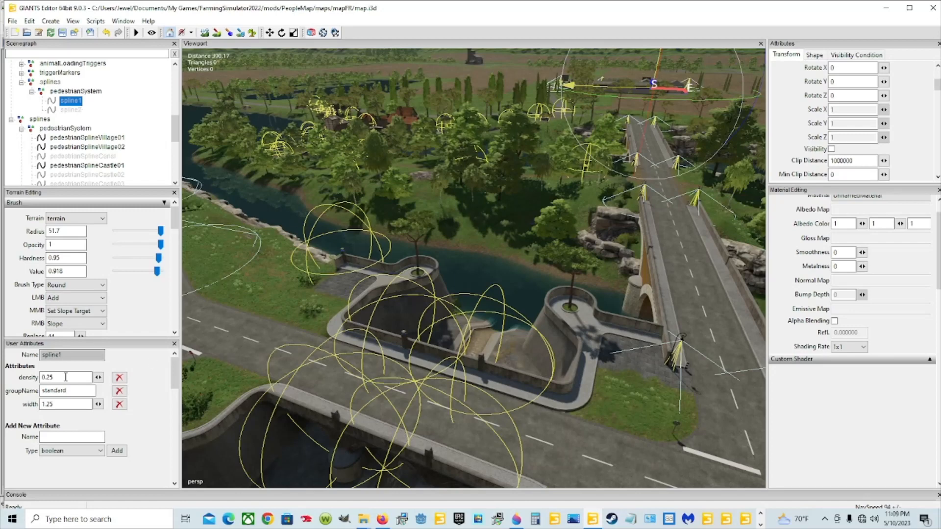
Step: Set the density attribute to 5 on both pedestrian splines, spline2 and spline1, and recheck their attributes
click(71, 109)
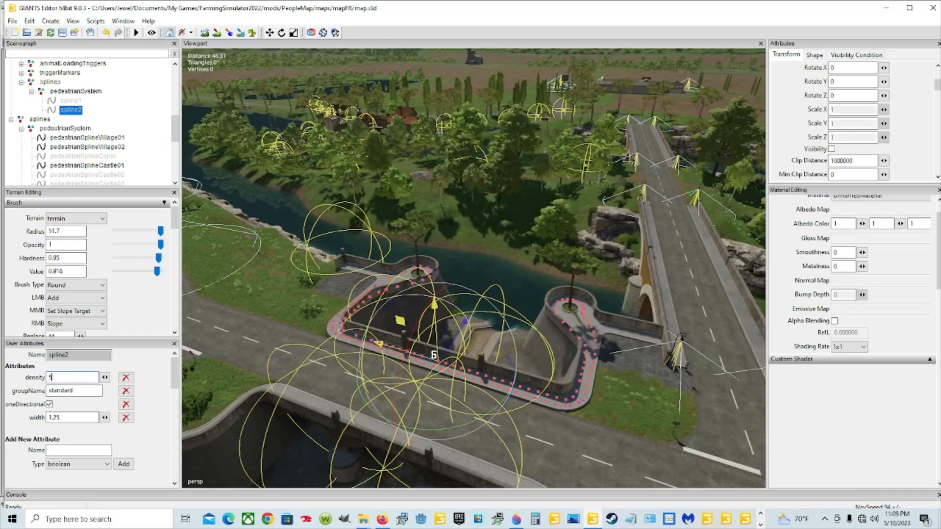
click(70, 100)
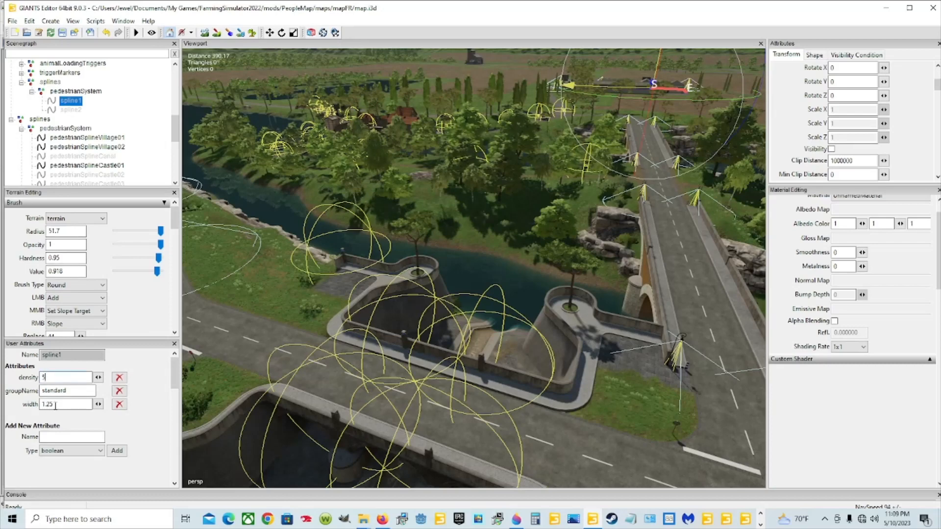
click(70, 109)
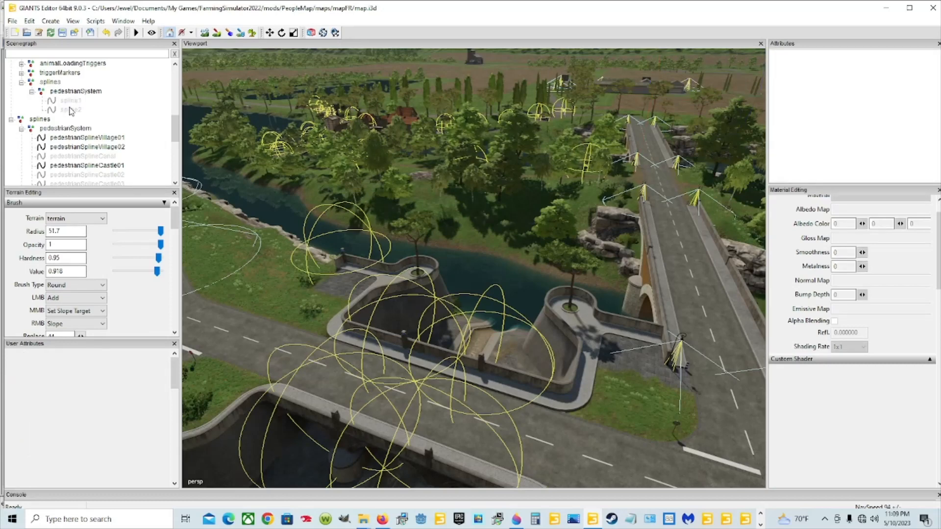
click(72, 109)
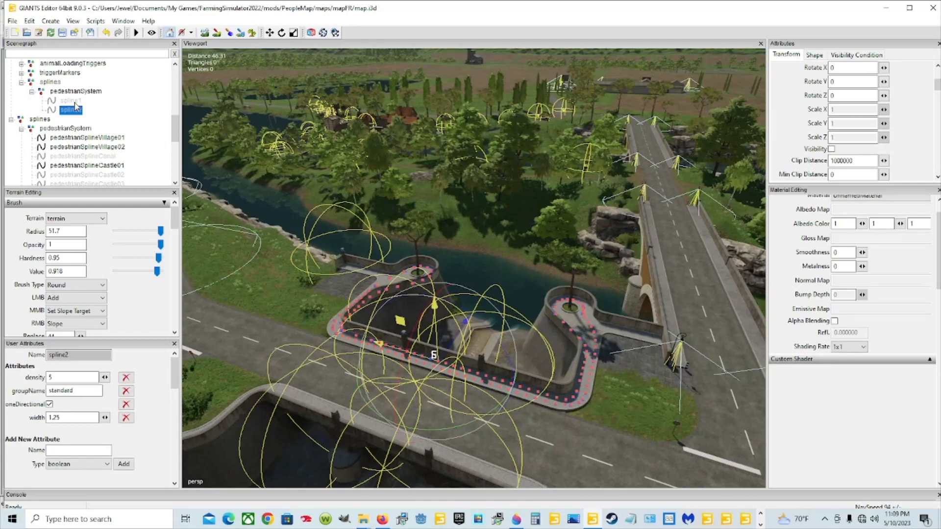
click(74, 103)
click(71, 110)
Step: Switch to Steam, launch Farming Simulator 22, skip the intro and open the career game saves
click(761, 524)
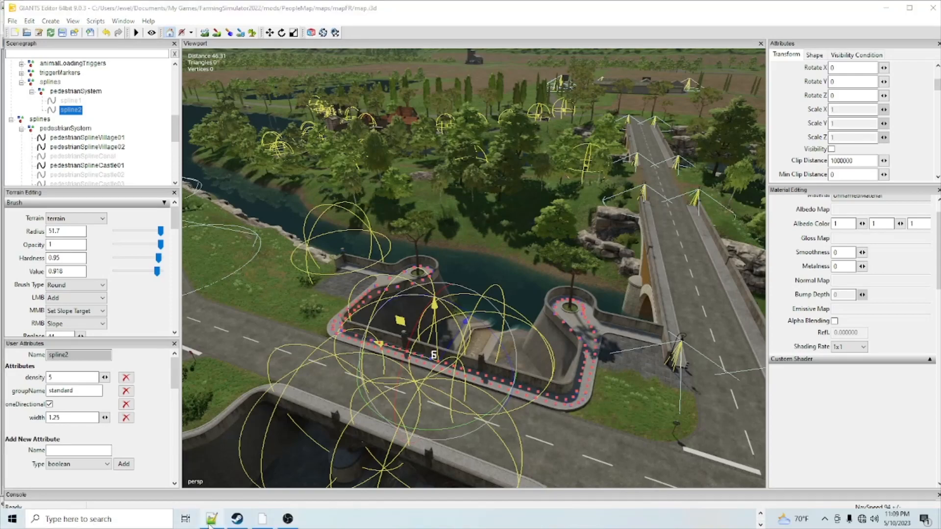
click(237, 519)
click(386, 296)
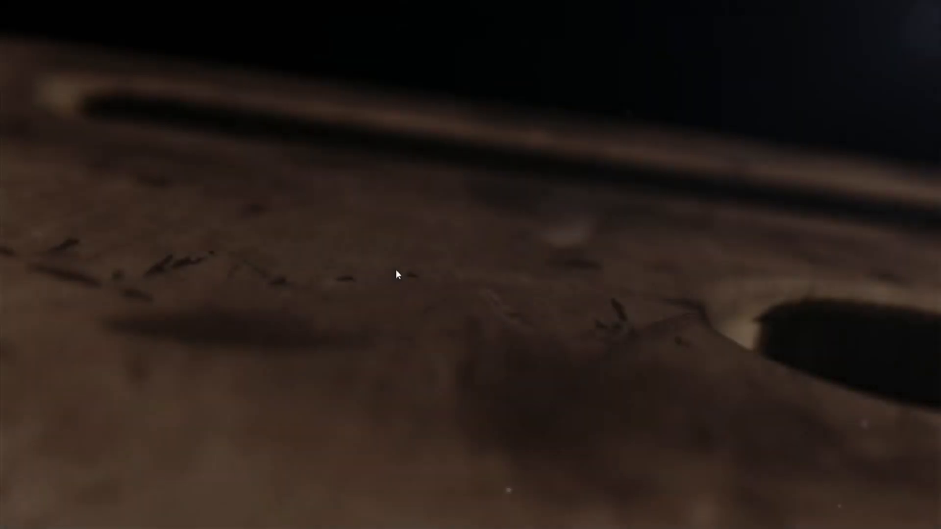
click(396, 269)
click(310, 298)
click(210, 319)
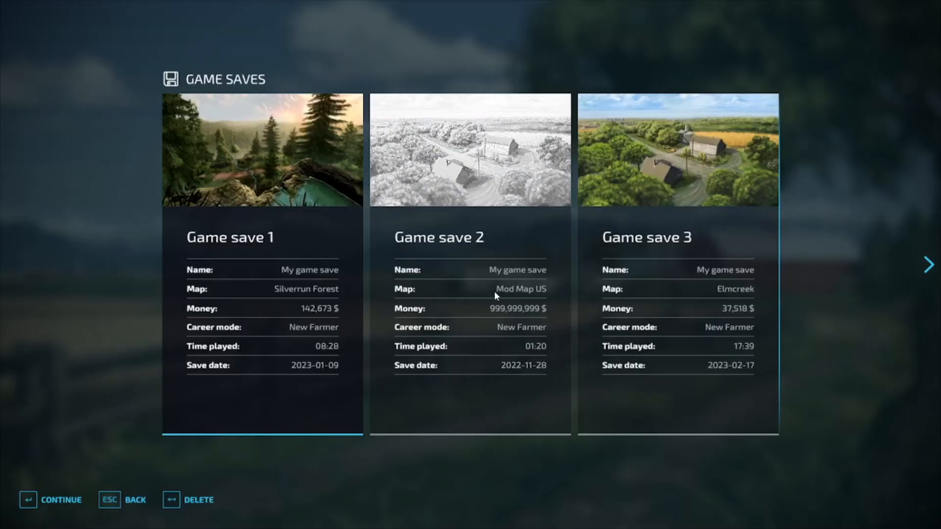
Step: Set up a new career in an empty save slot with the New Farmer mode on Mod Map FR
scroll(494, 291, down, 3)
click(64, 499)
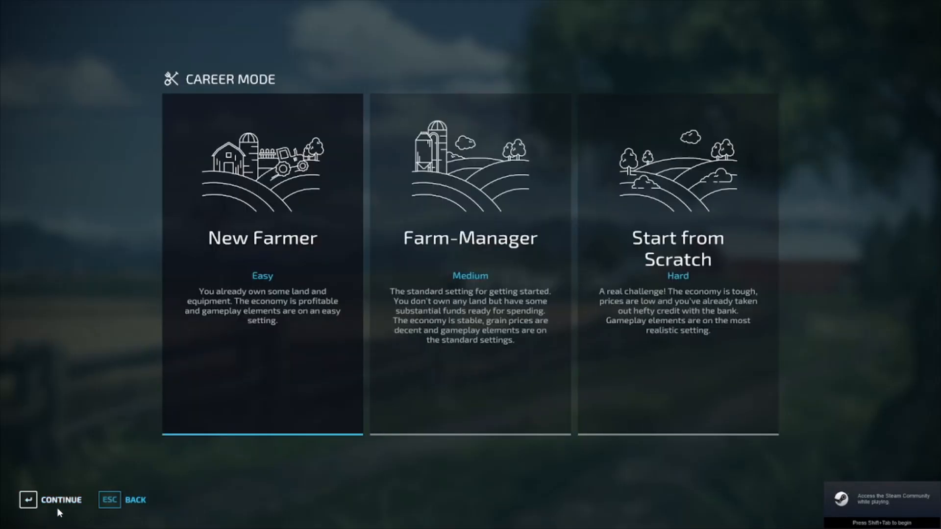
click(60, 499)
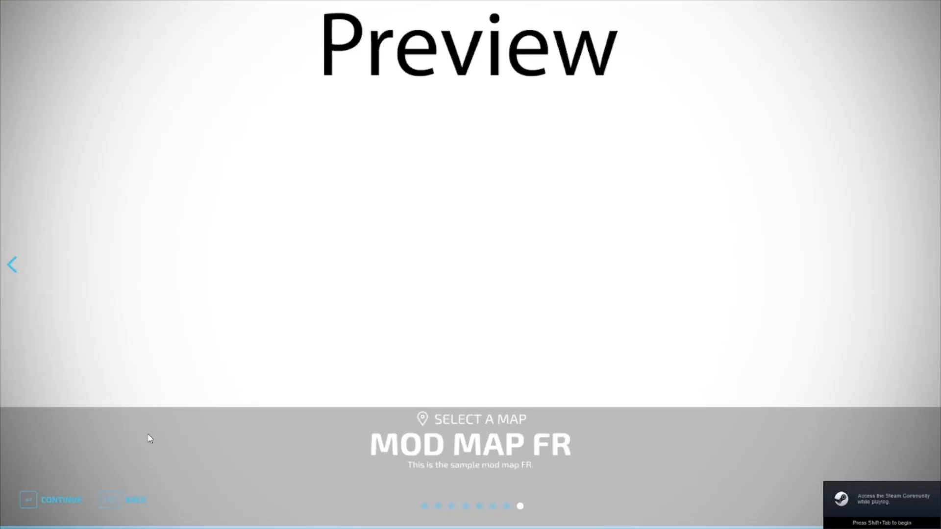
click(40, 504)
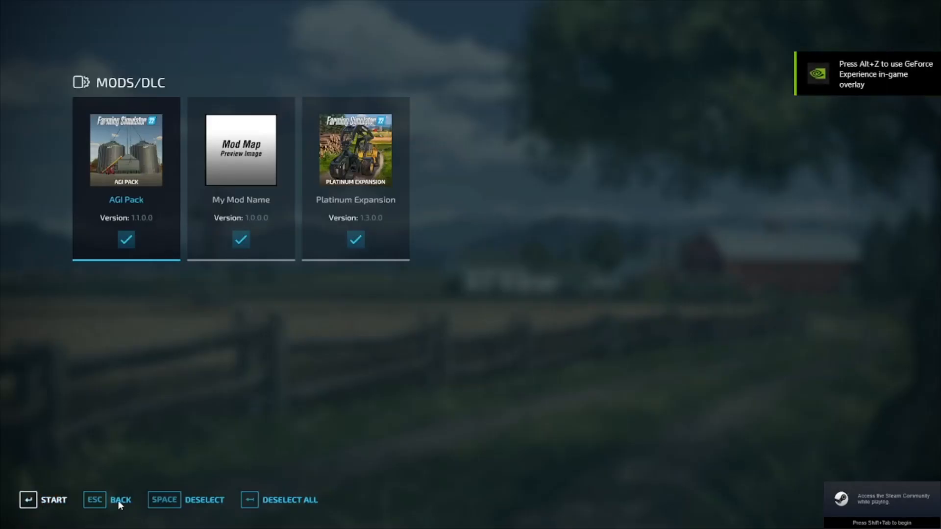
Step: Deselect all optional mods and DLC, start the game and accept the default character
click(310, 506)
click(52, 508)
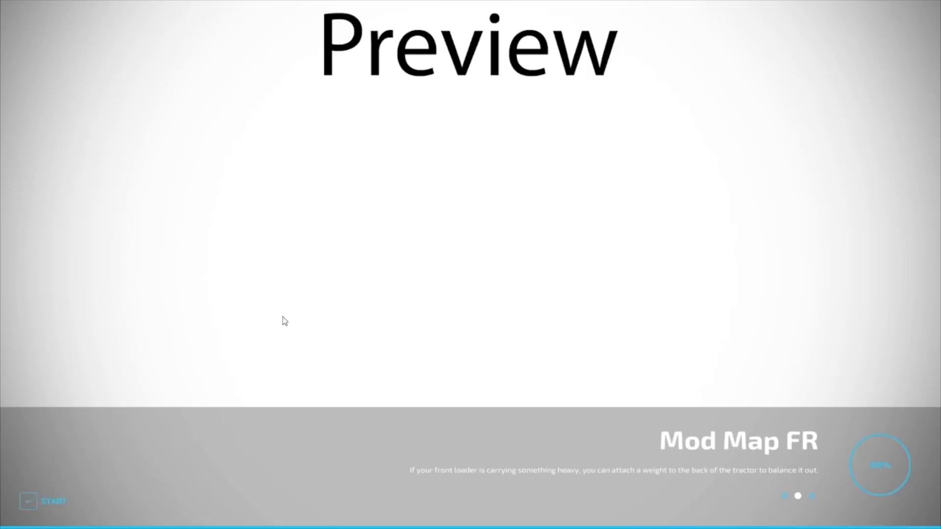
click(52, 501)
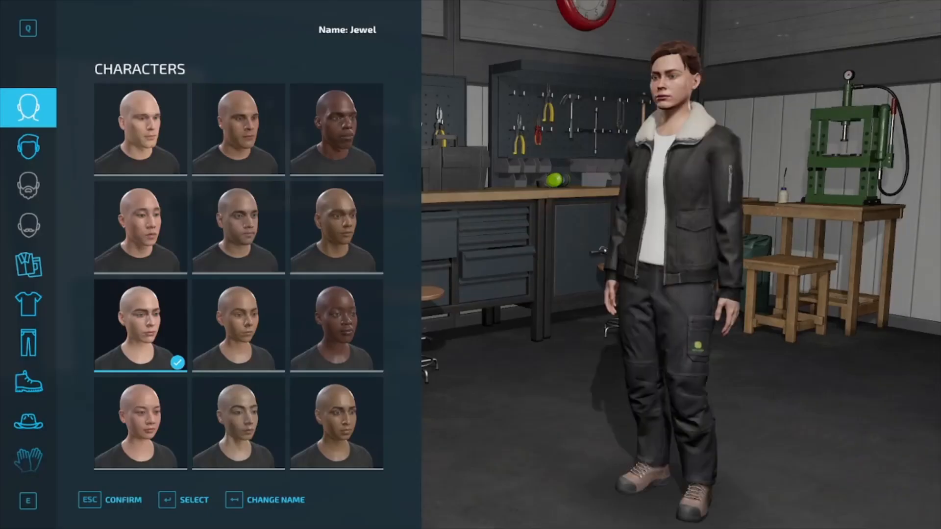
key(Escape)
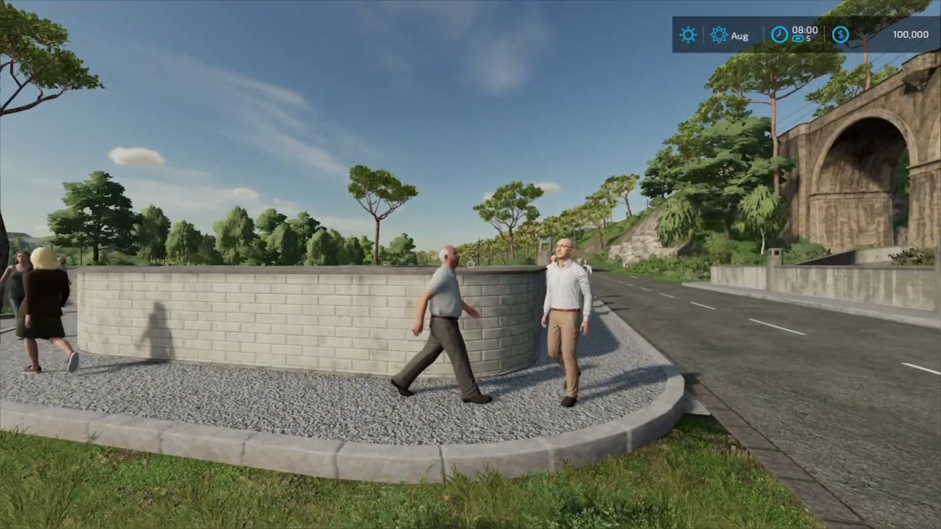
Step: Examine the pedestrians walking around the rounded corner of the canal wall and on both sides of it
key(d)
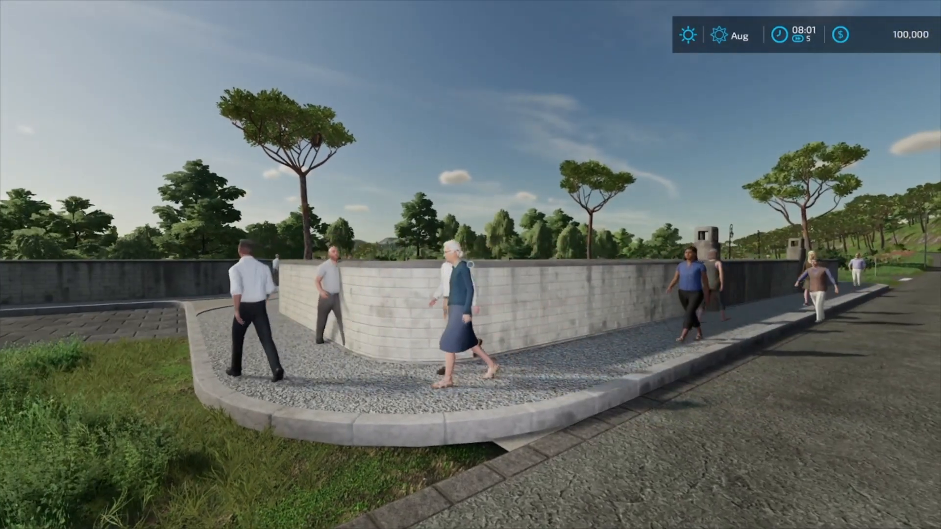
key(w)
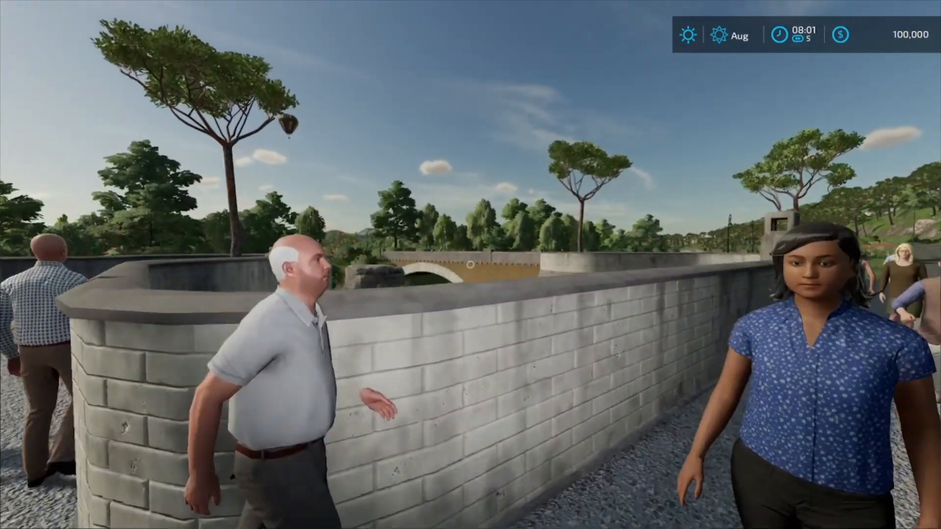
key(s)
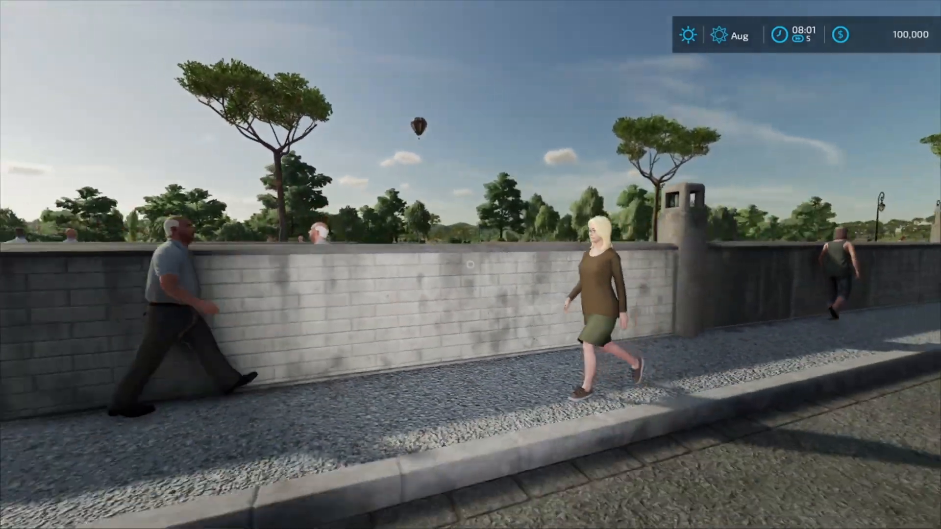
key(w)
key(w)
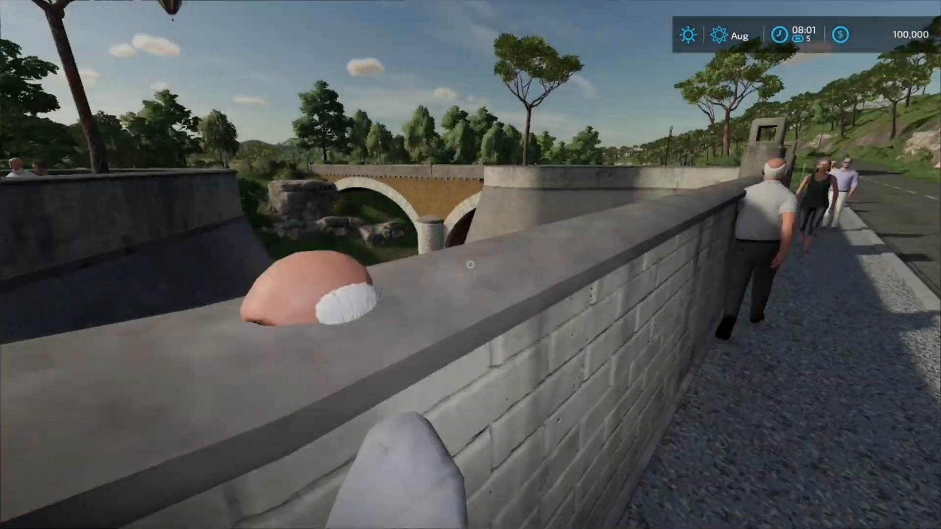
Step: Follow the roadside sidewalk to the far end of the canal wall and check the pedestrians around its bend
key(w)
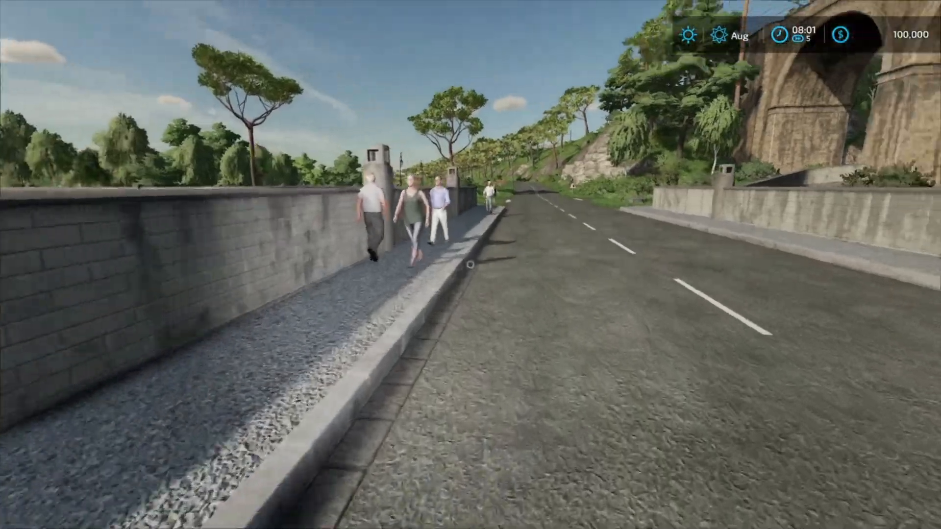
key(w)
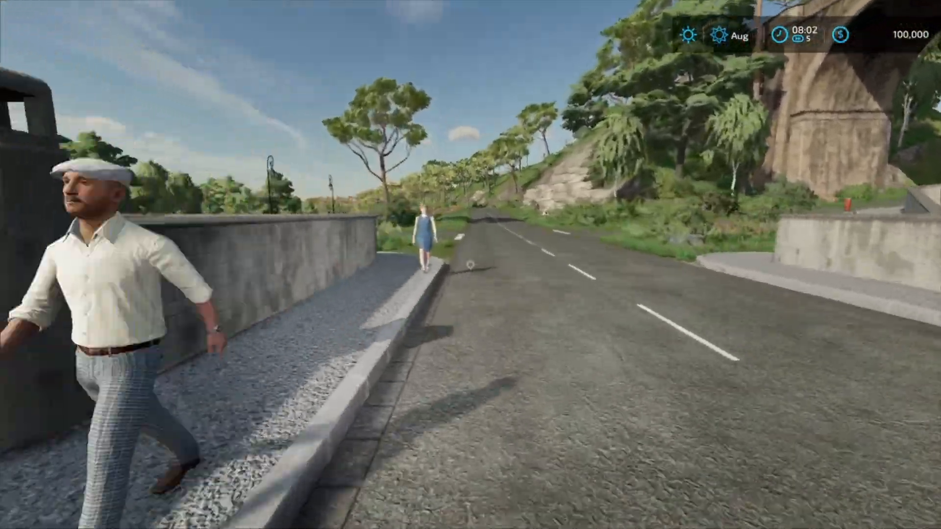
key(w)
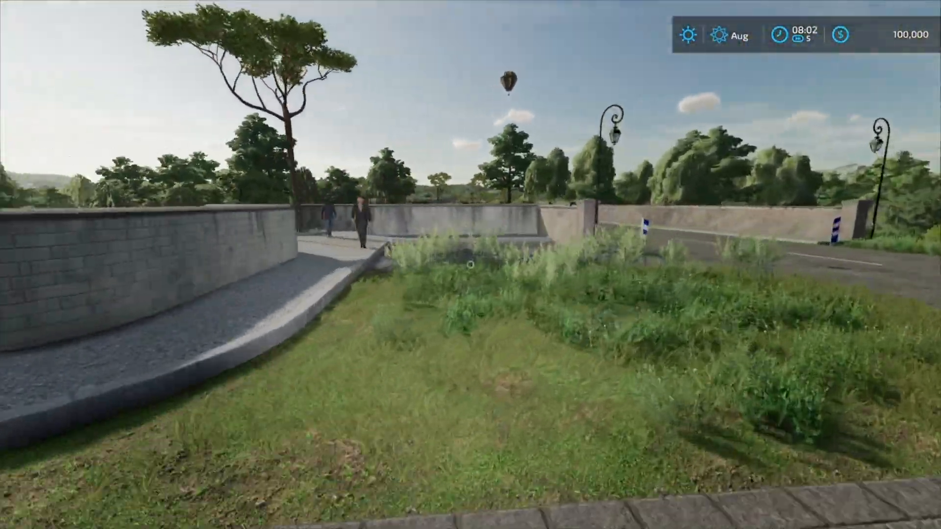
key(w)
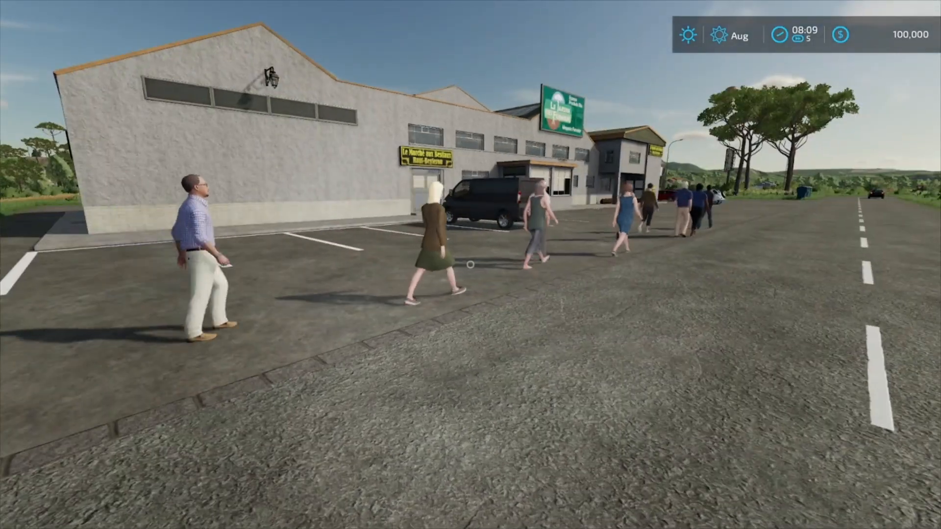
Step: Walk along the shop parking lot and watch the pedestrians passing the Marché aux Bestiaux building and black van
key(w)
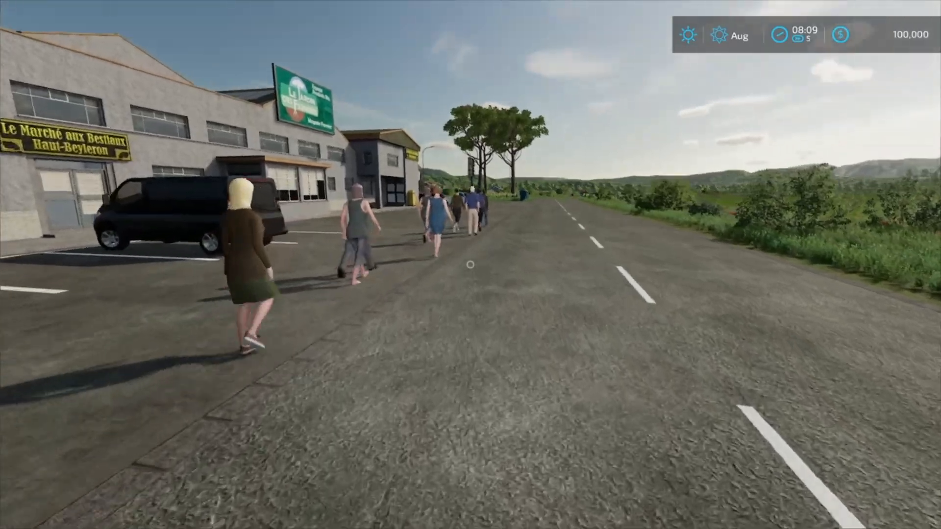
key(w)
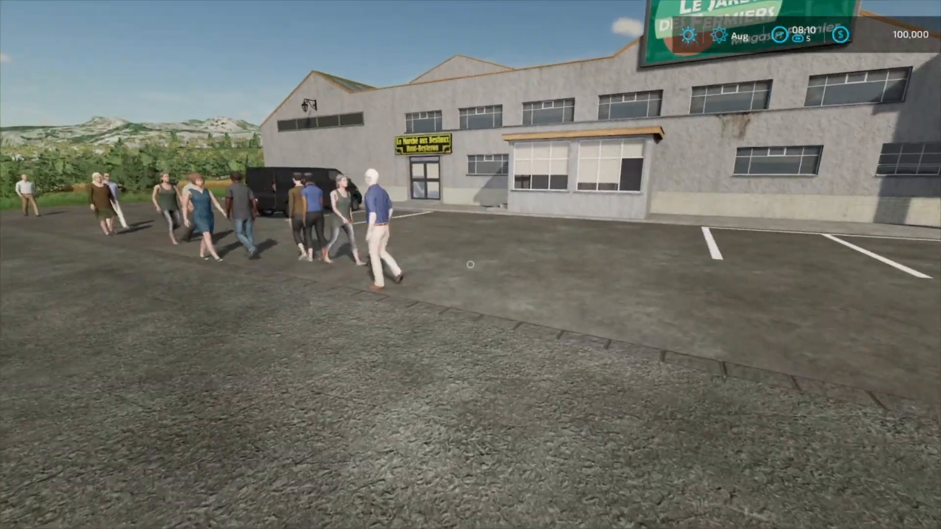
key(w)
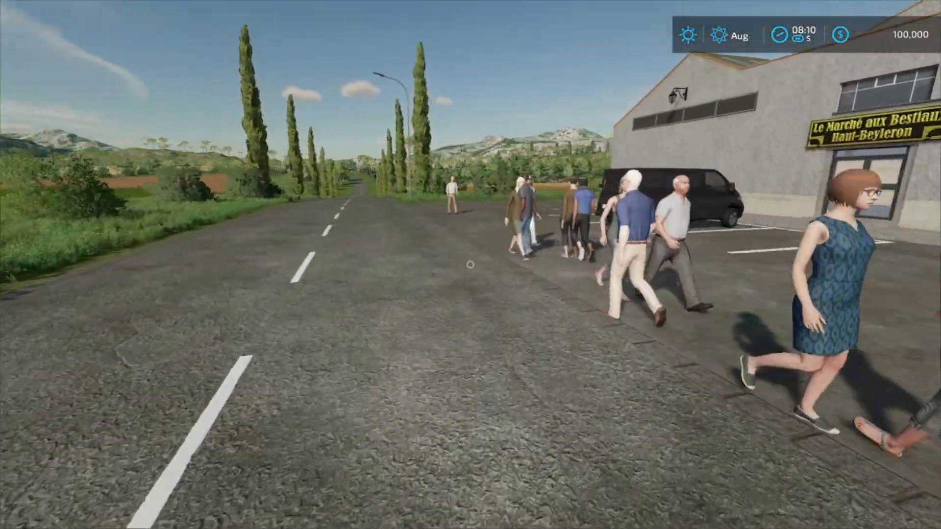
key(w)
key(s)
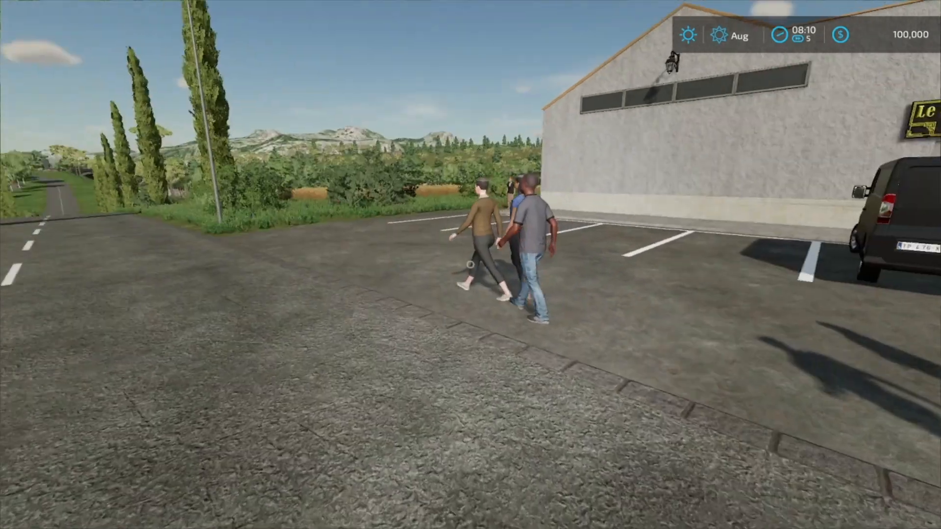
Step: Follow the pedestrians across the shop parking lot and check the walkway at the building's corner
key(w)
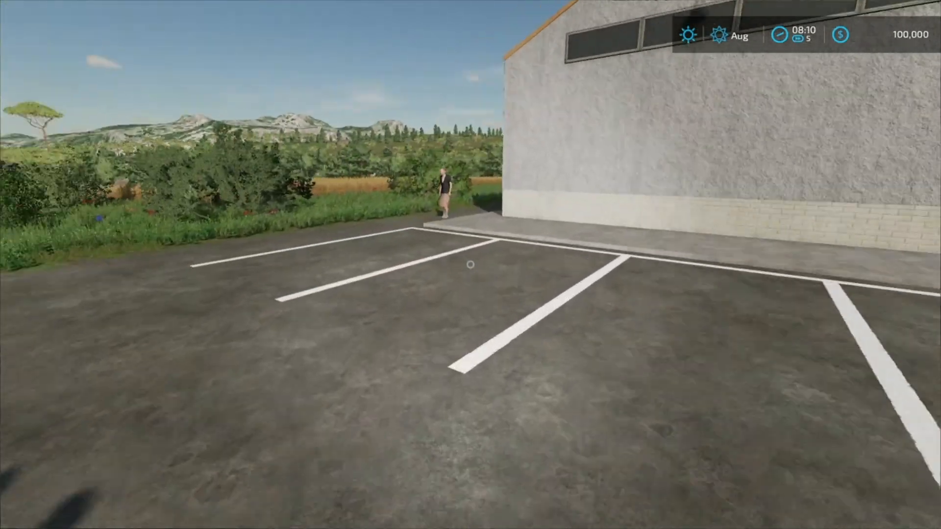
key(w)
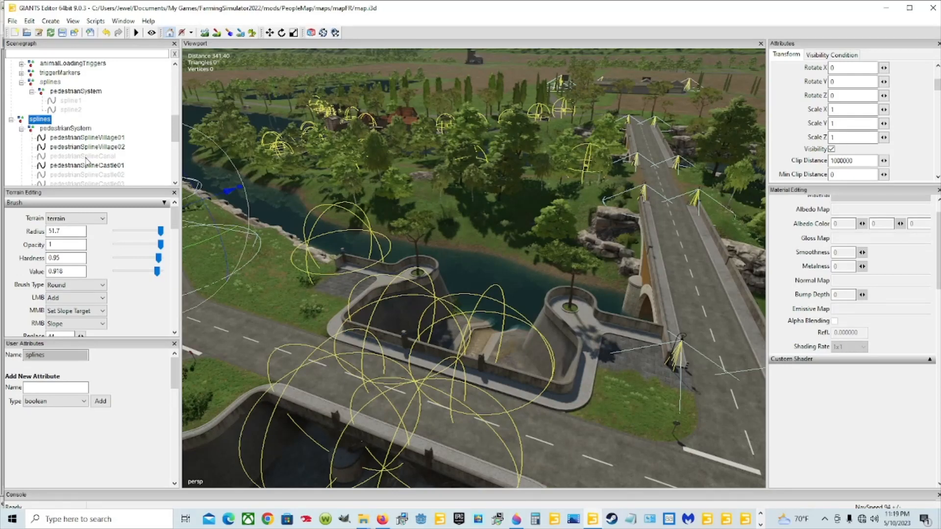
Step: Delete the splines group whose pedestrianSystem holds the village, canal and castle pedestrian splines, keeping the group with spline1 and spline2
key(Delete)
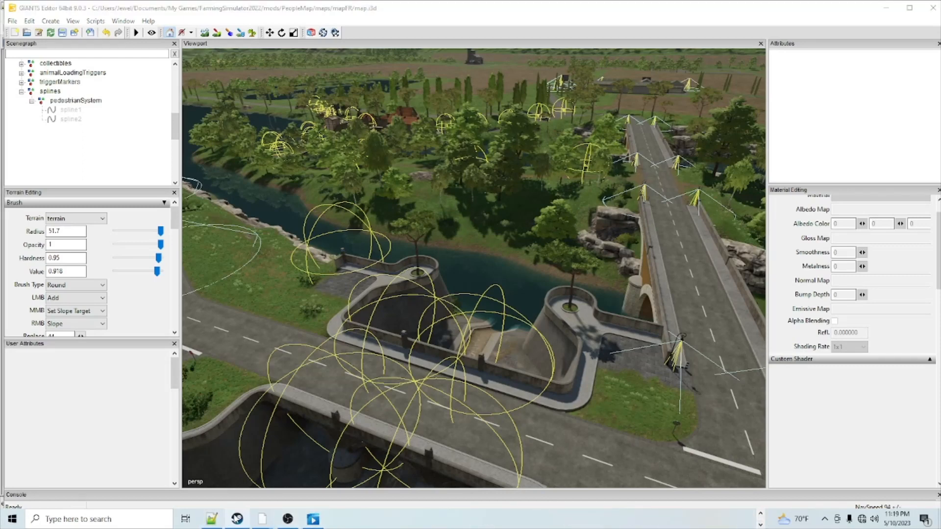
Step: Launch Farming Simulator 22, skip the intro videos and browse the career game saves for a slot
click(236, 519)
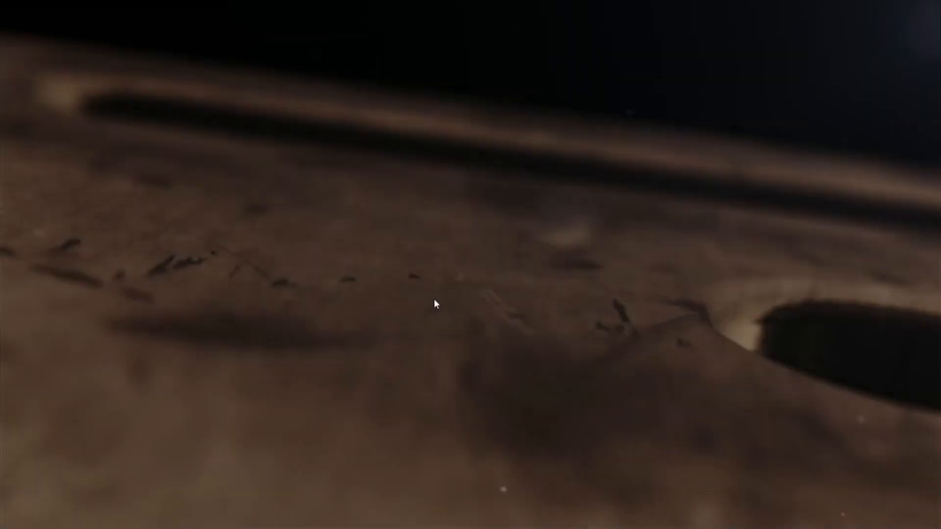
click(431, 299)
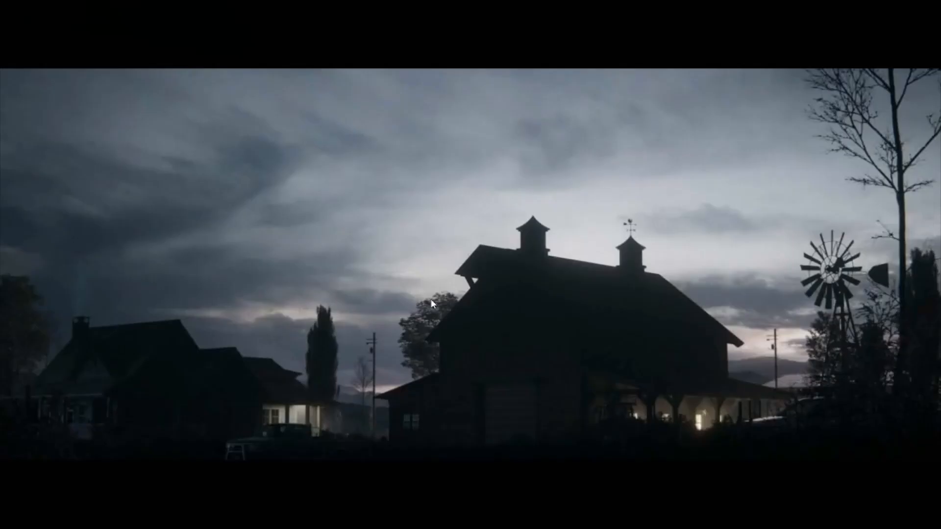
click(426, 298)
click(186, 301)
scroll(337, 293, down, 4)
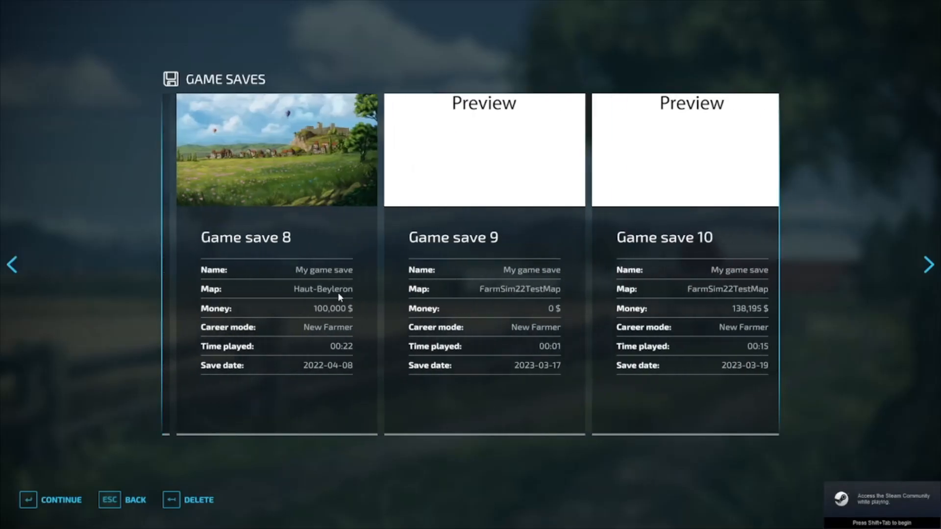
Step: Start a new career in New Farmer mode on the custom mod map
click(60, 478)
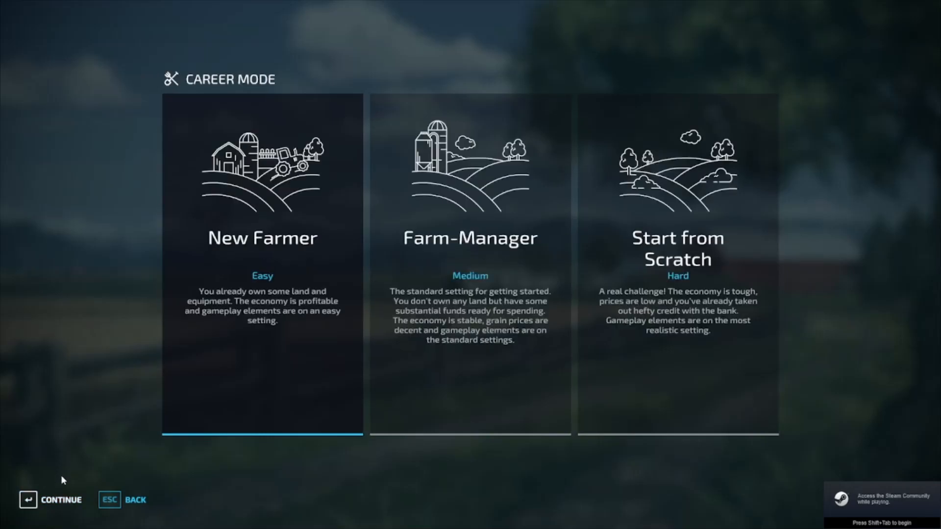
click(62, 478)
scroll(123, 410, down, 7)
click(63, 480)
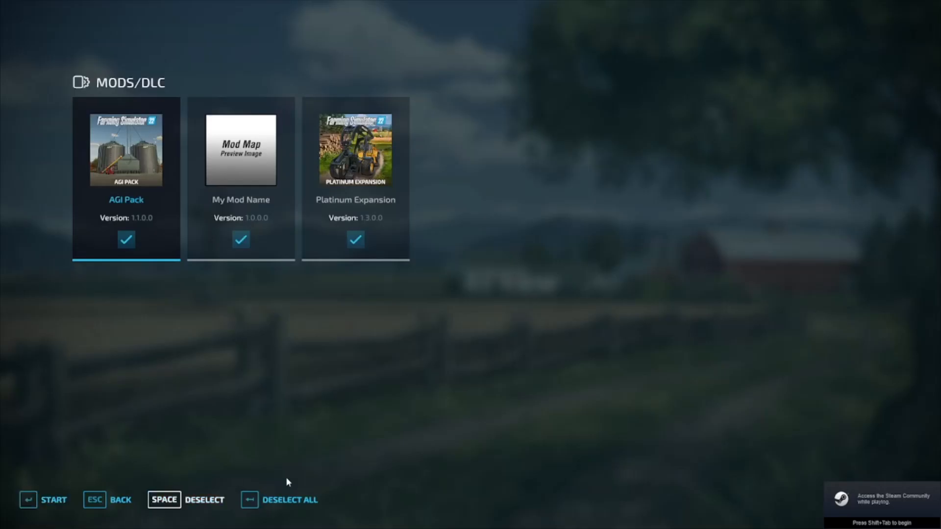
click(48, 481)
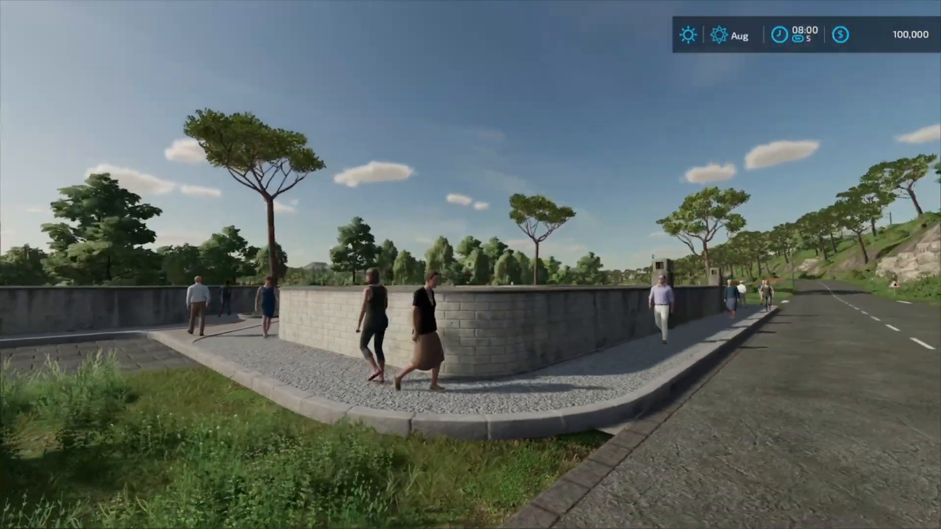
Step: Walk along the canal wall's roadside sidewalk and around to its inner side, checking the pedestrians on the loop
key(w)
key(w)
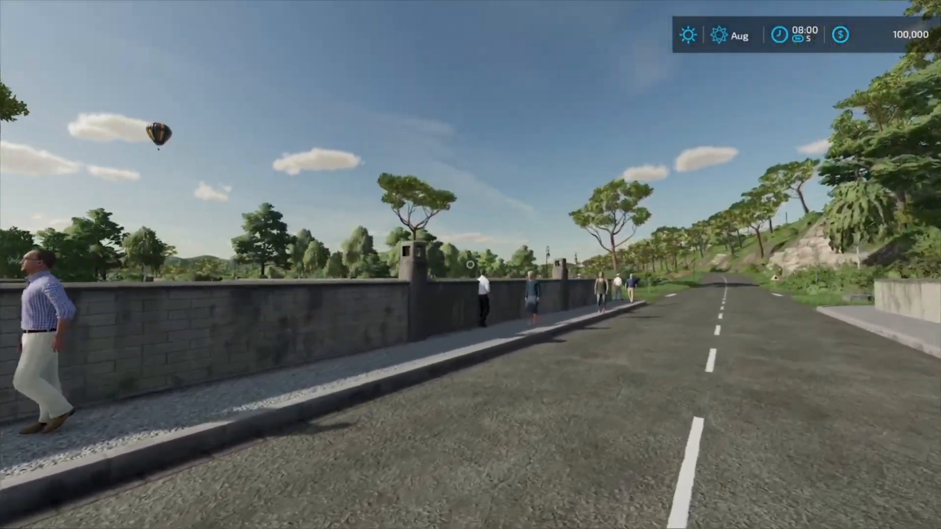
key(w)
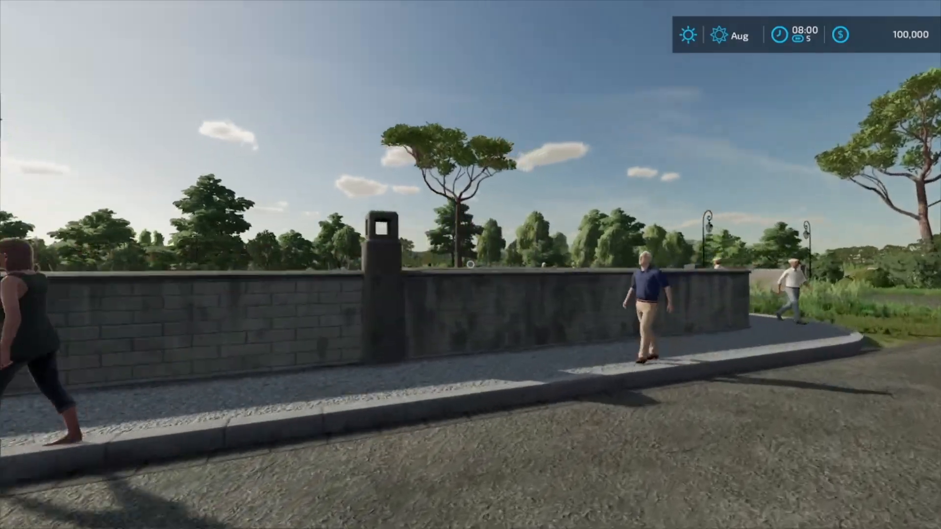
key(w)
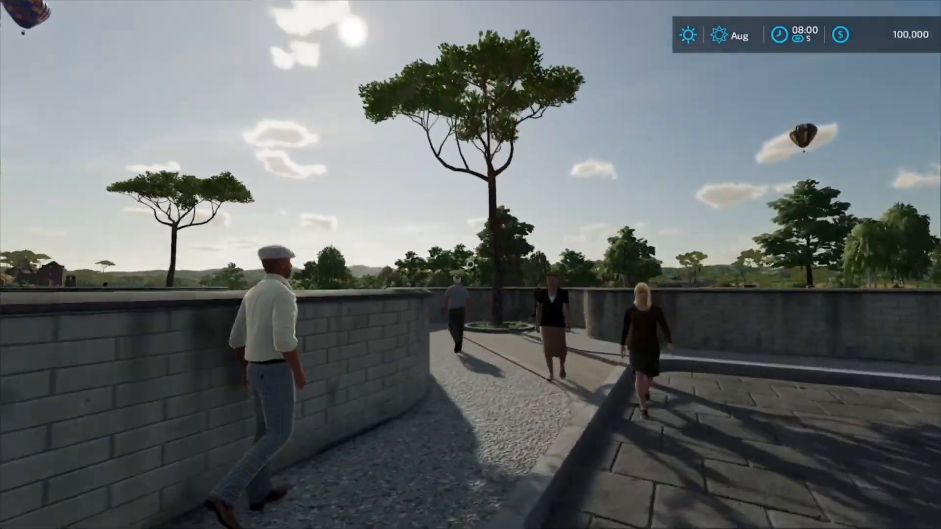
key(w)
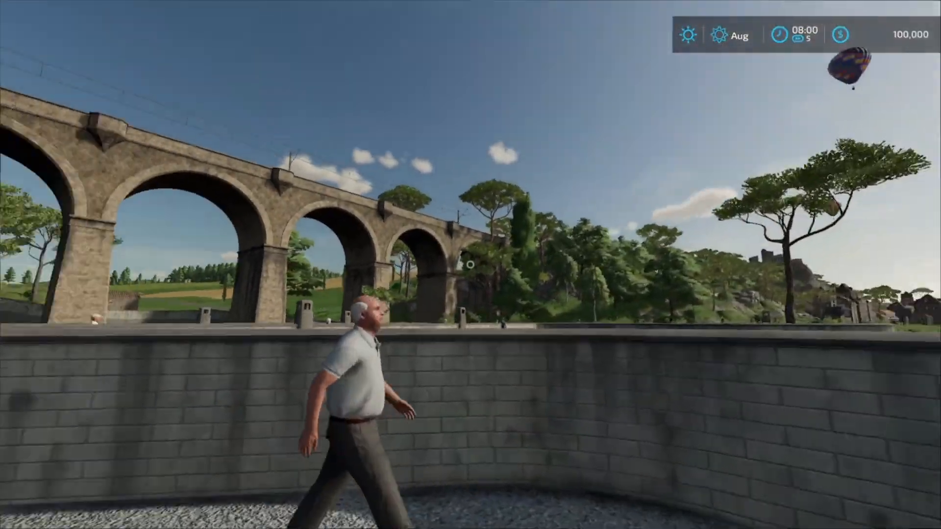
Step: Examine the pedestrians at the rounded wall corner, the stone bridge across the canal and the gravel path's dead end
key(w)
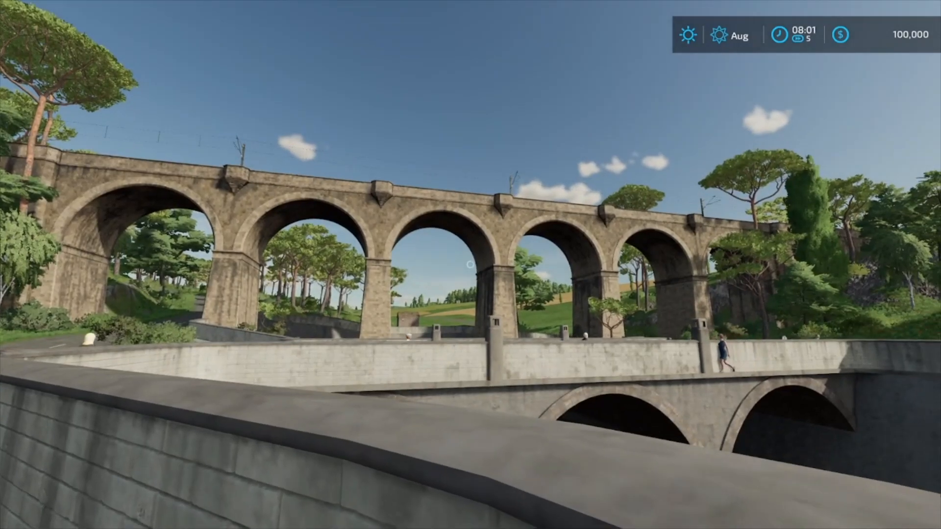
key(s)
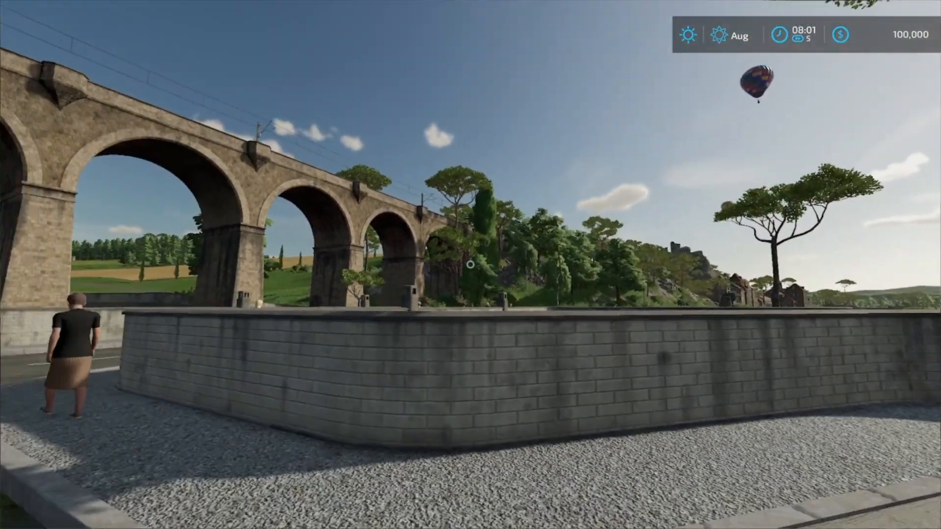
key(s)
key(w)
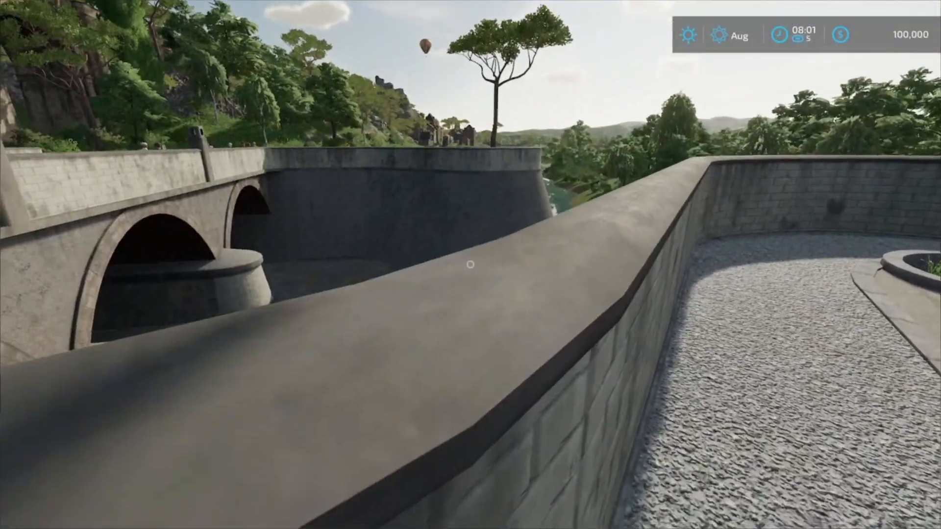
key(s)
key(s)
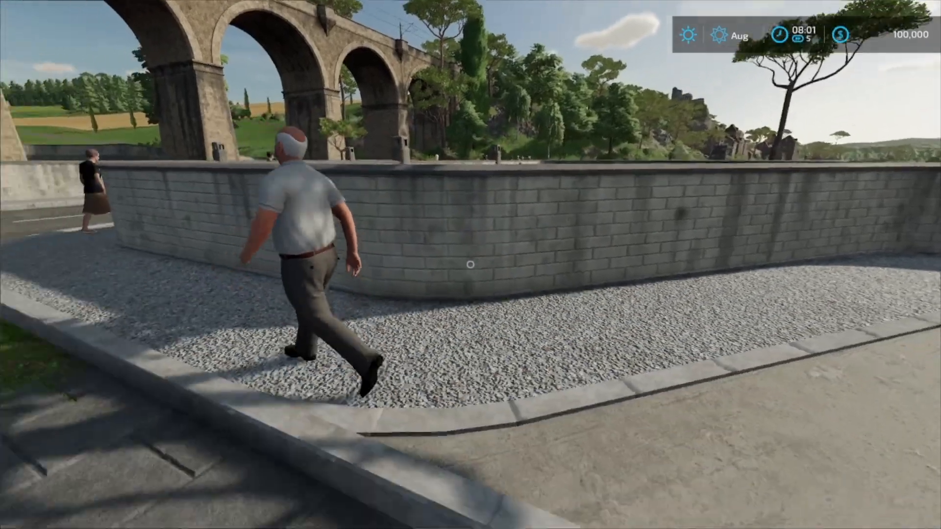
key(w)
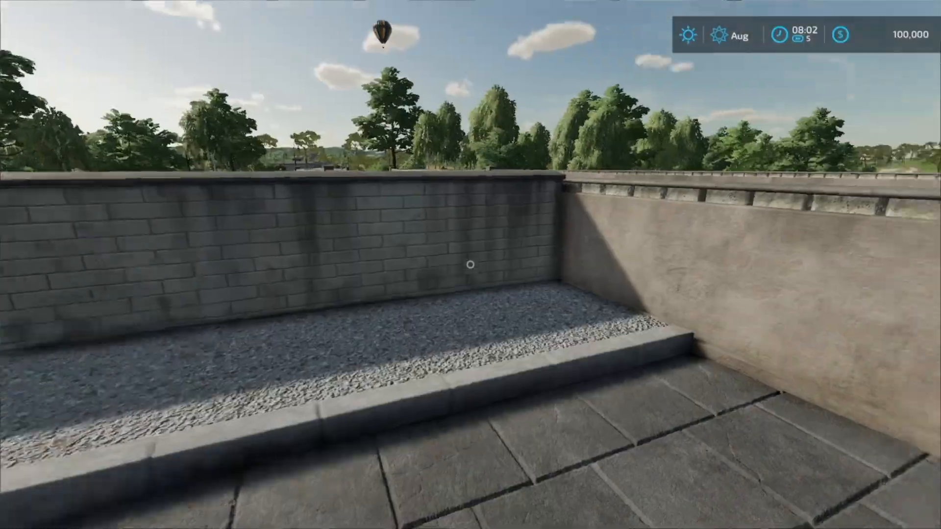
Step: Follow the road across both walled bridges and check their sidewalks for pedestrians
key(w)
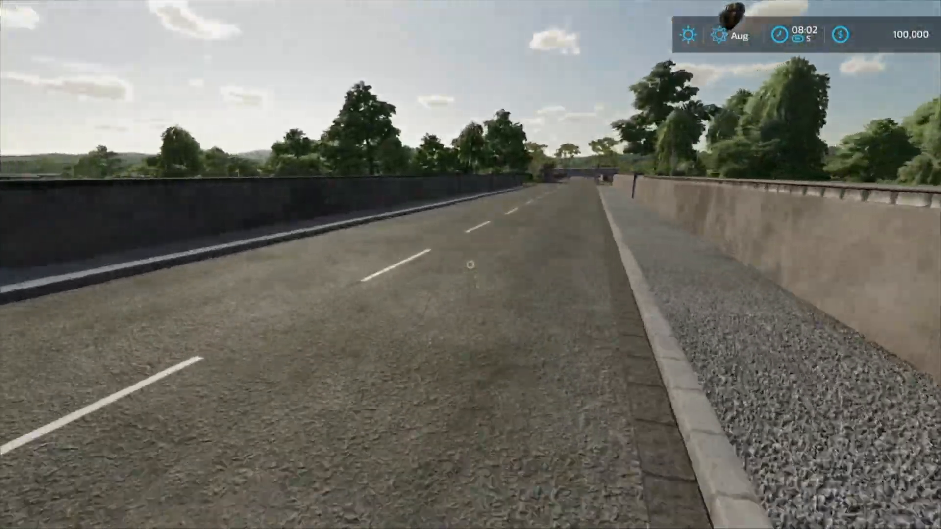
key(w)
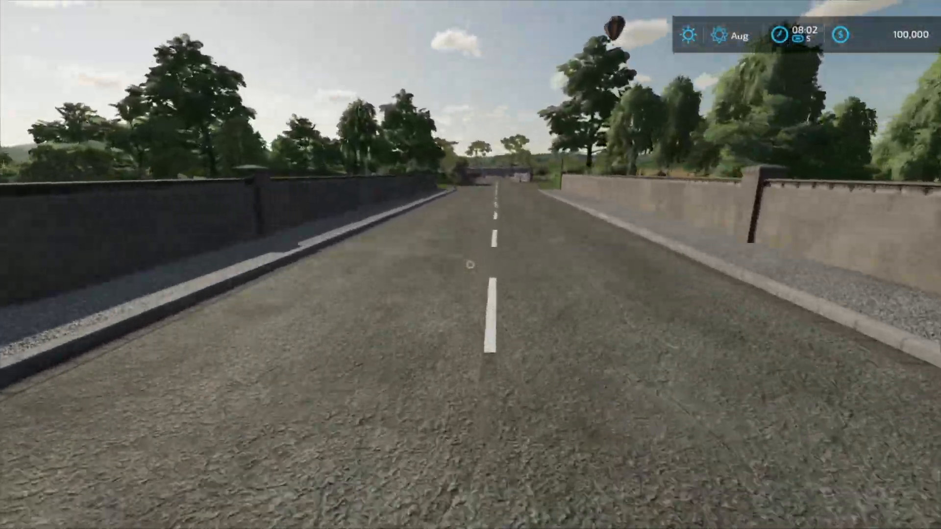
key(w)
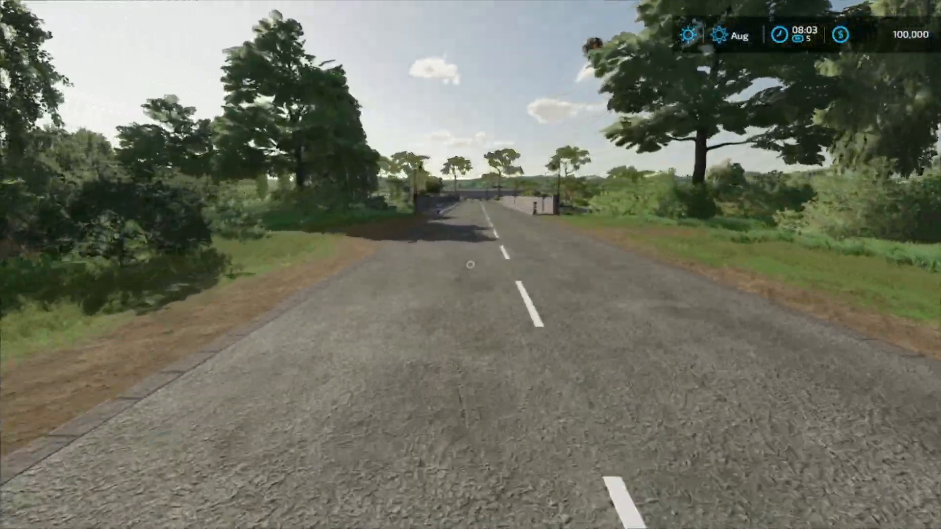
key(w)
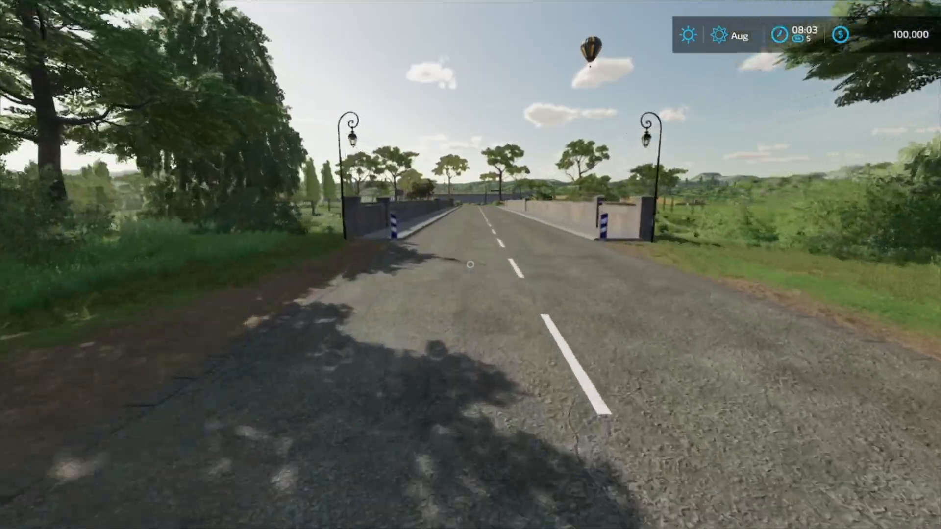
key(w)
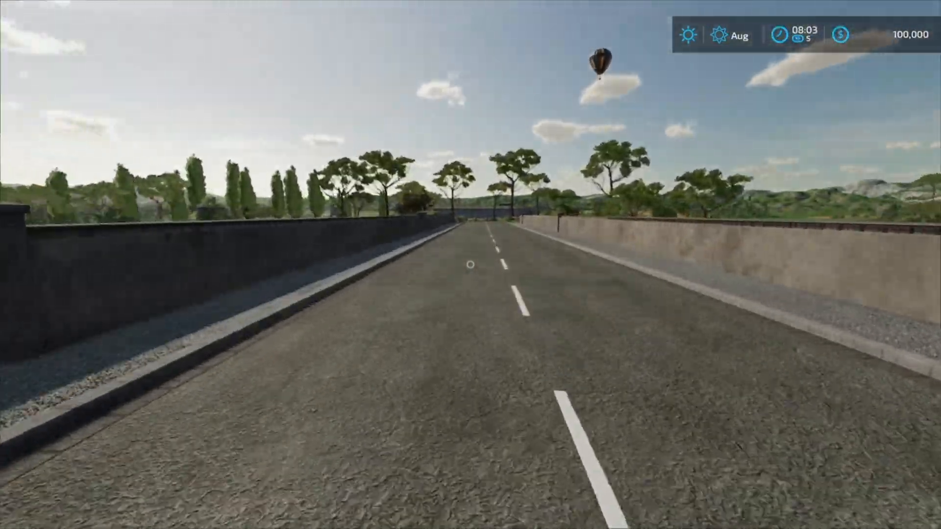
key(w)
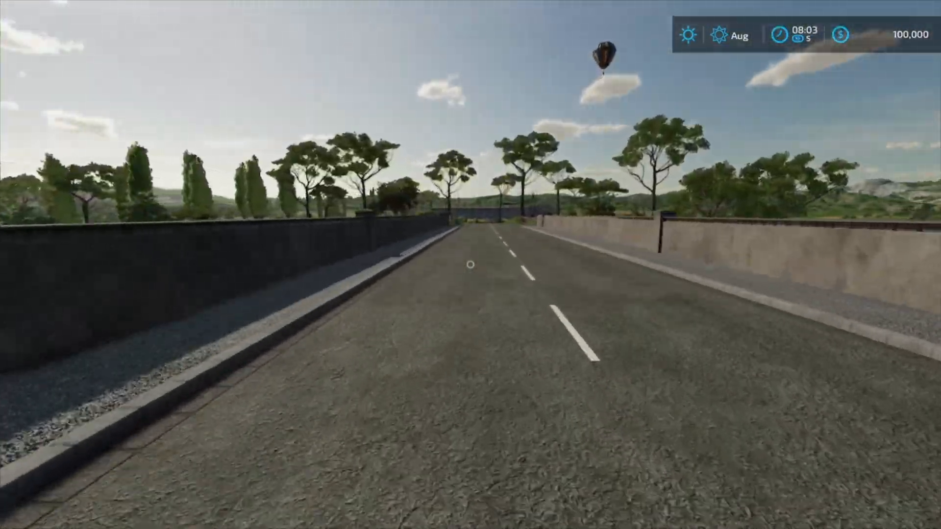
key(w)
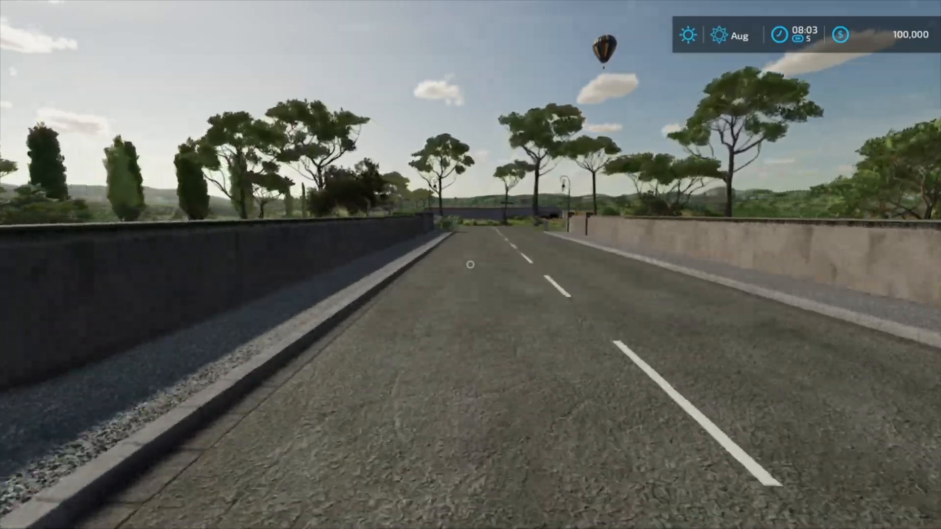
key(w)
key(w)
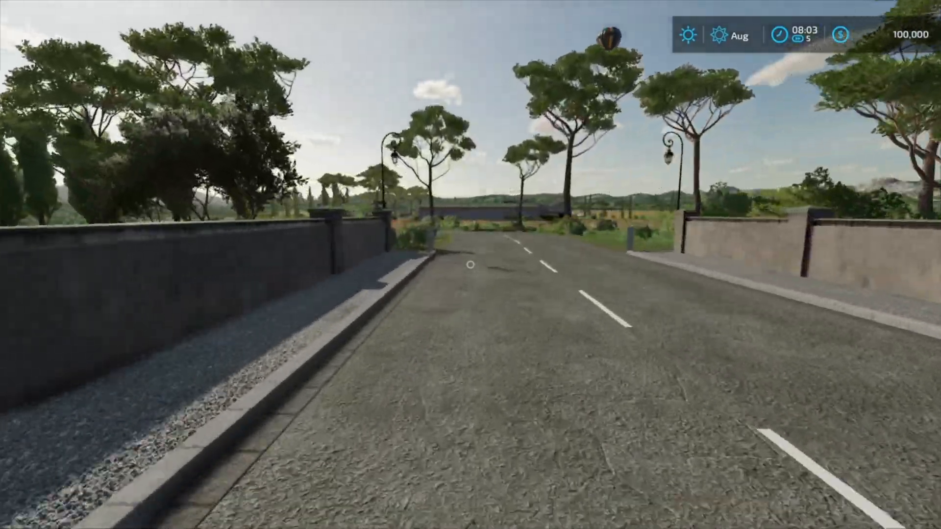
Step: Continue along the cypress-lined road to the fenced yard beside the billboard, checking the roadside for pedestrians
key(w)
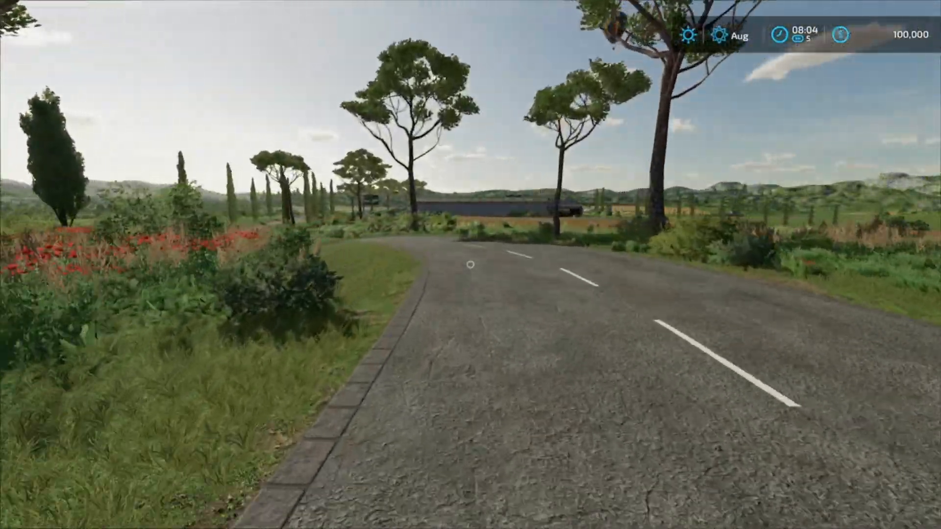
key(w)
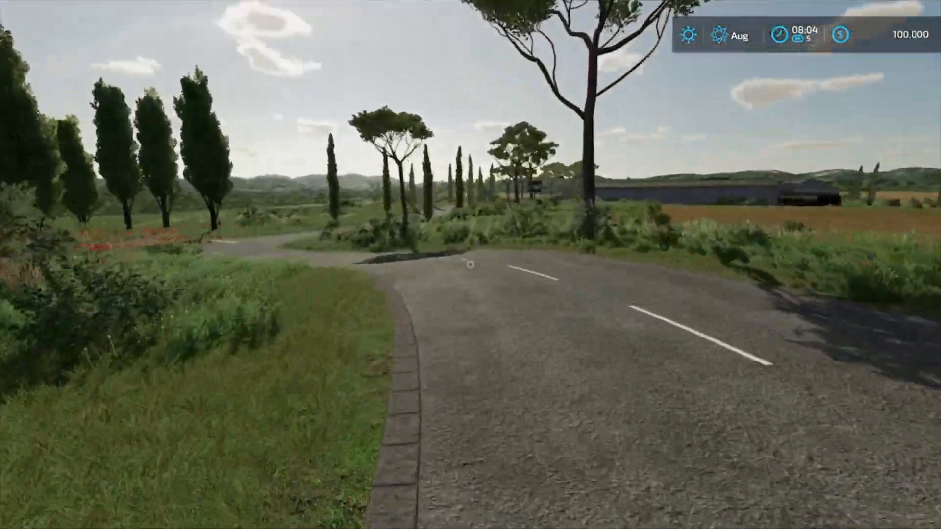
key(w)
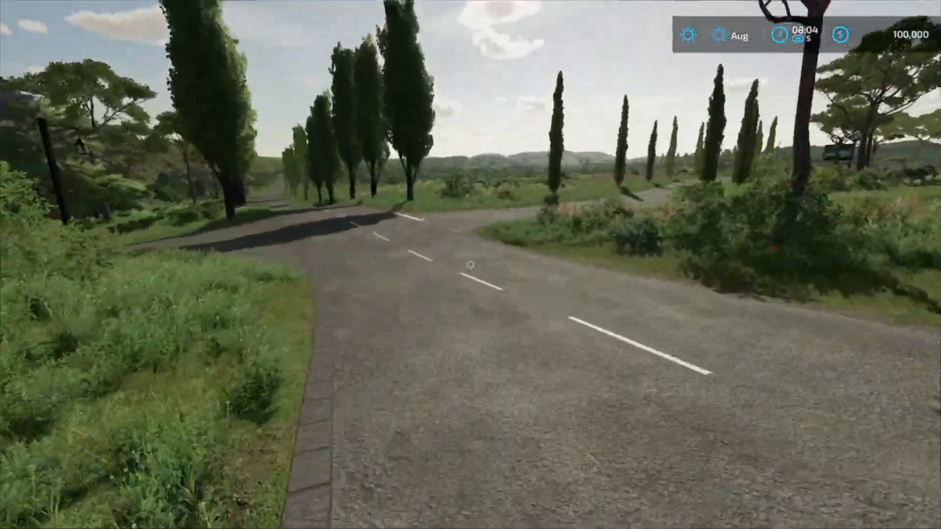
key(w)
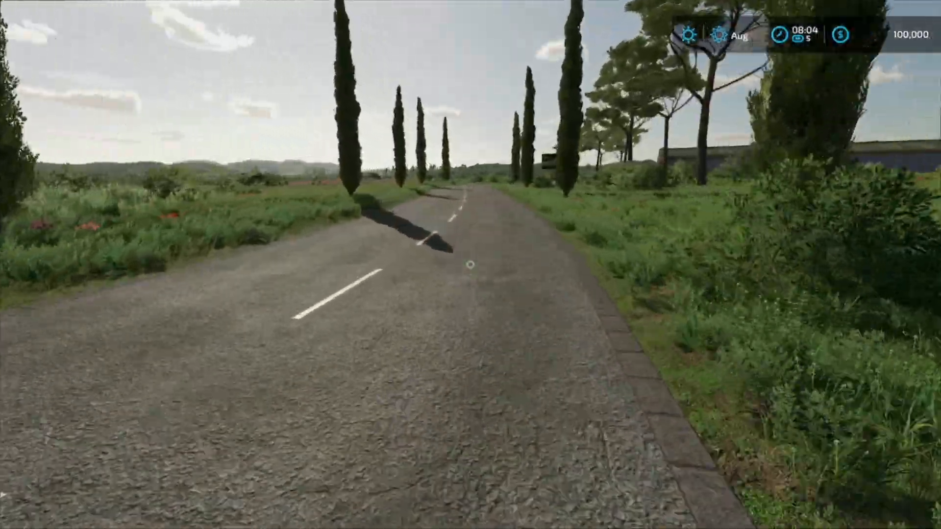
key(w)
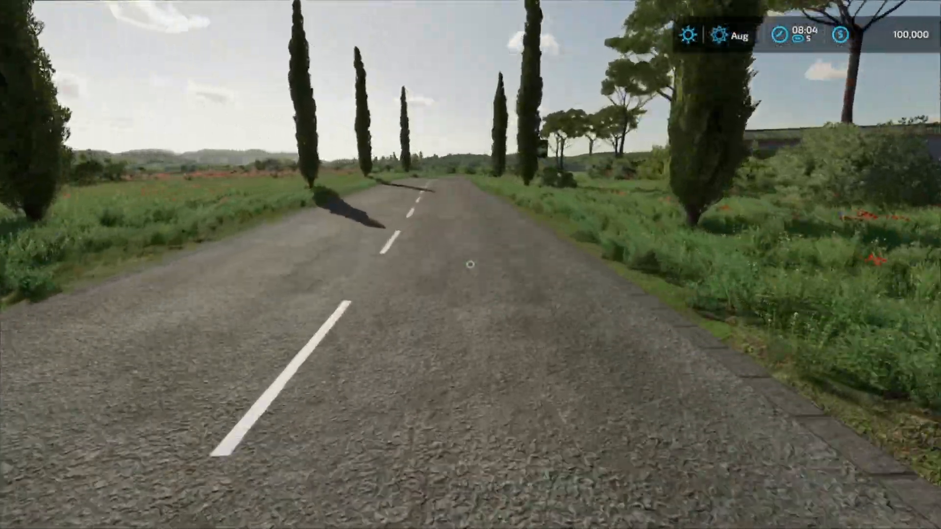
key(w)
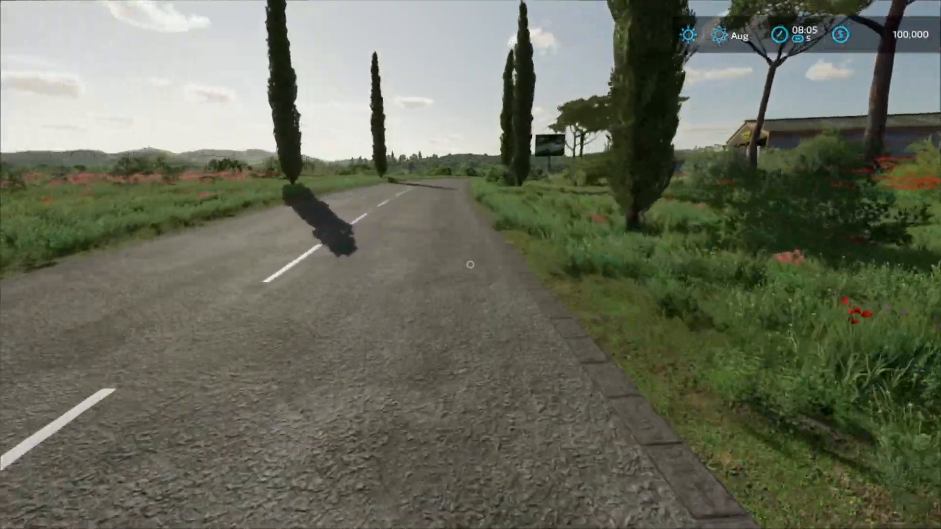
key(w)
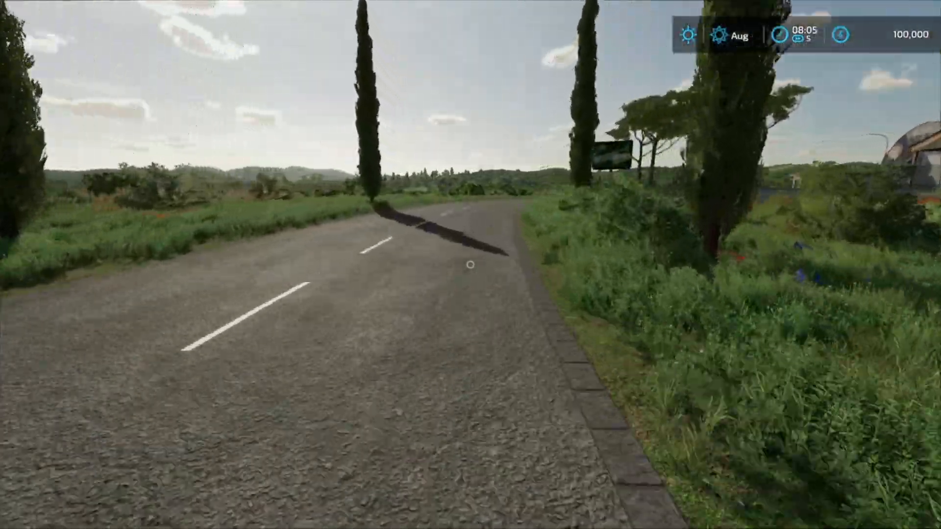
key(w)
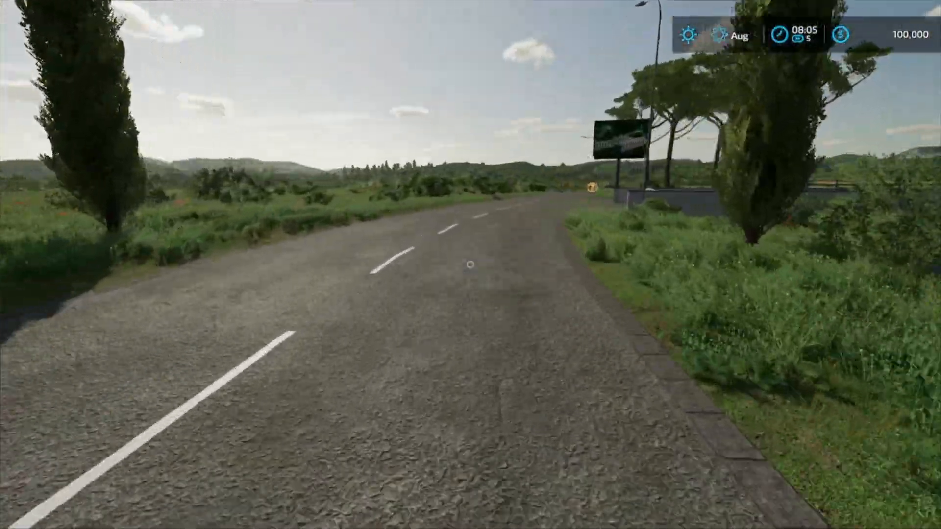
key(w)
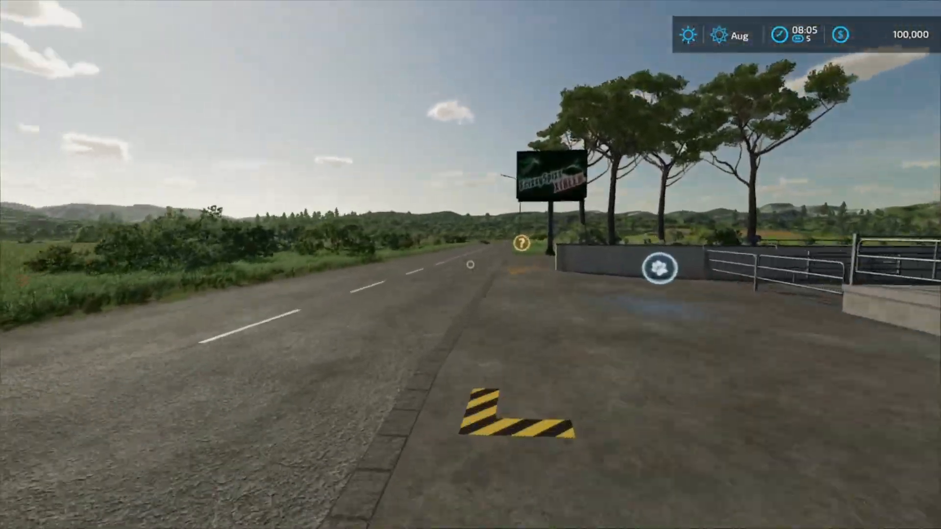
Step: Follow the road past the billboard and the arched warehouse to the livestock market's parking lot, checking for pedestrians on the shop loop
key(w)
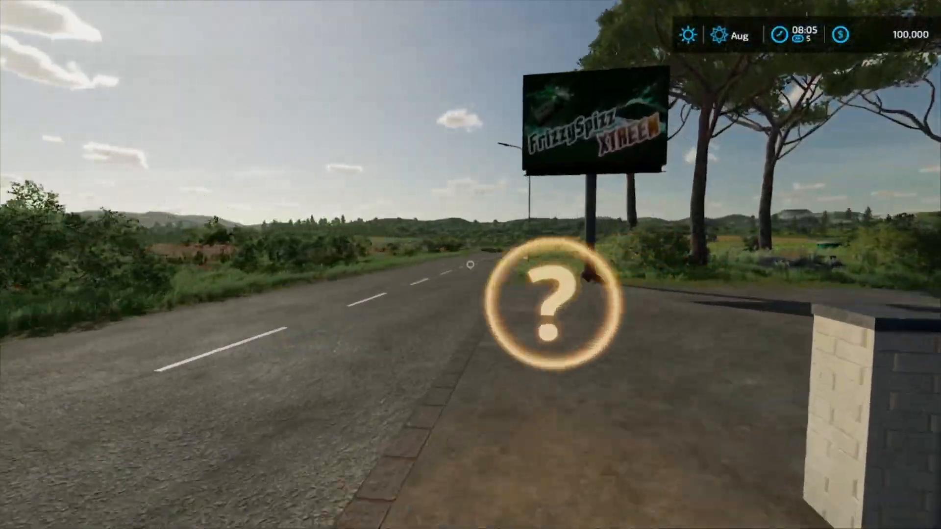
key(w)
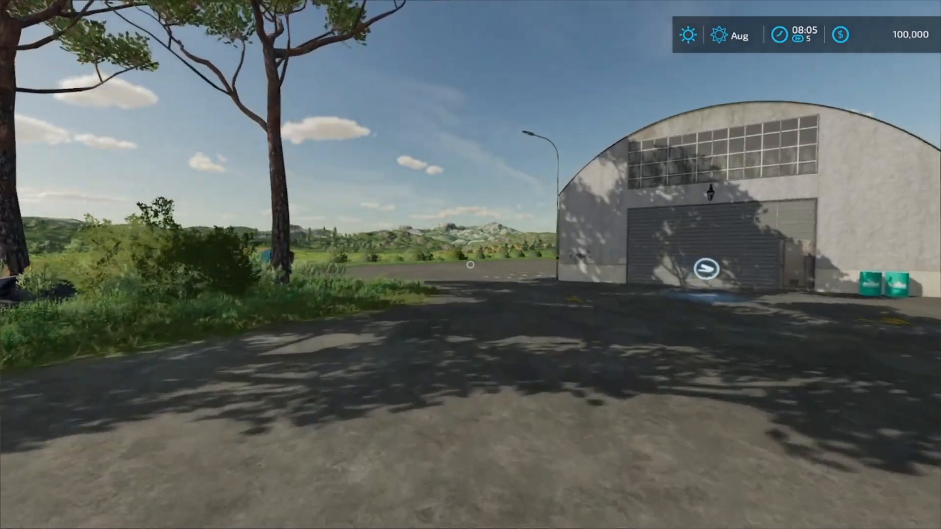
key(w)
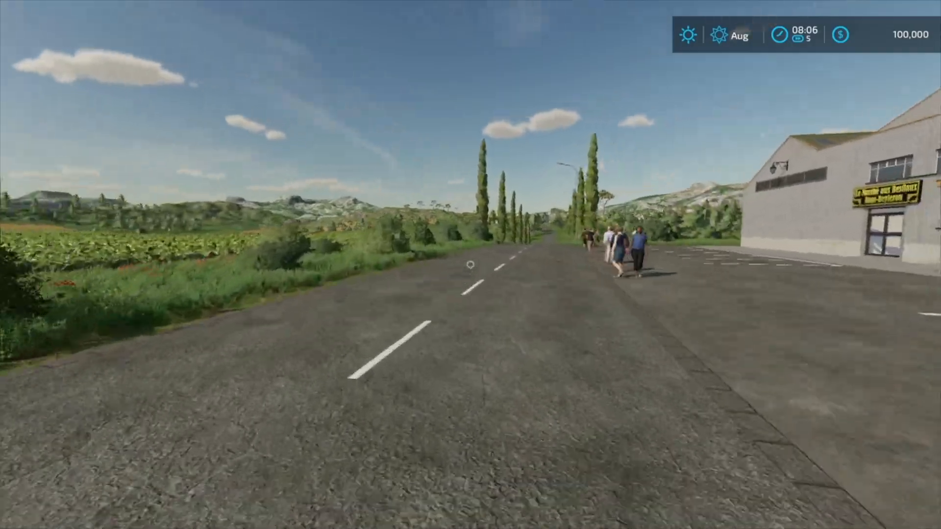
key(w)
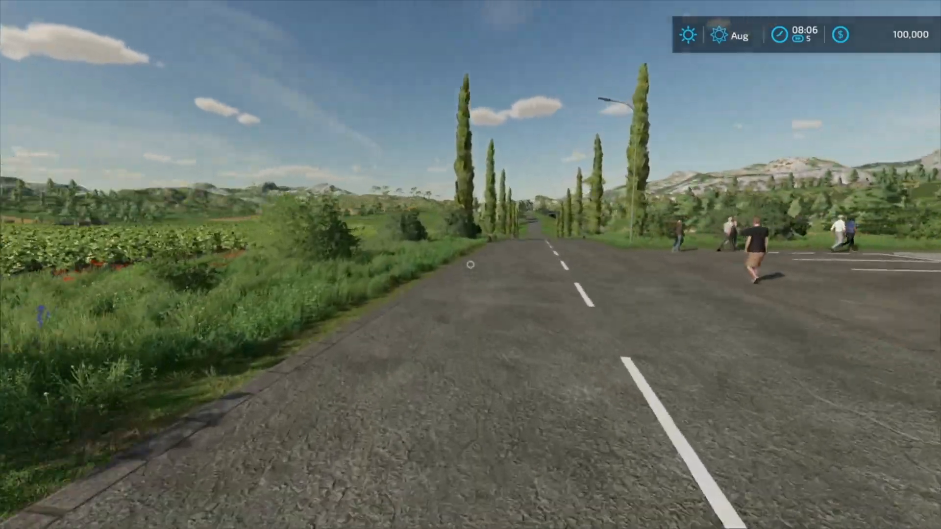
key(w)
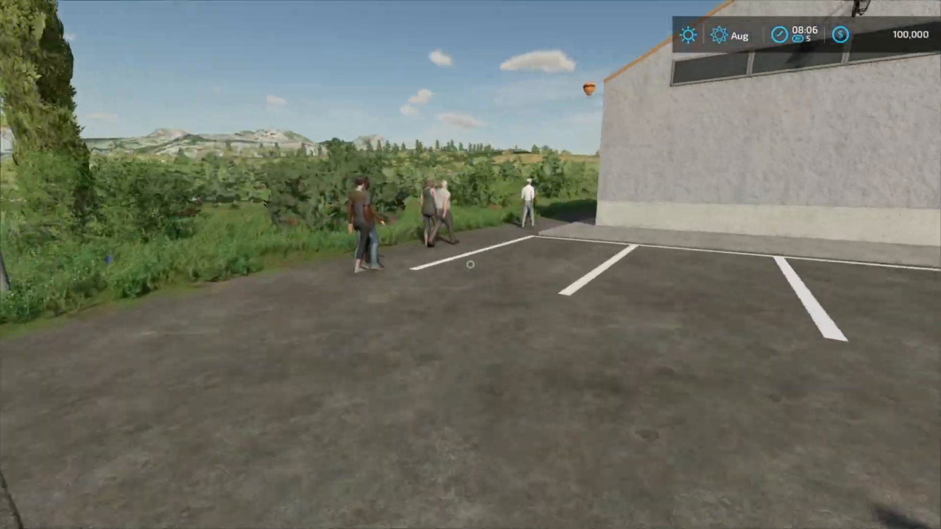
Step: Examine the pedestrians along the path beside the livestock market building and at the corner of its marked parking bays
key(w)
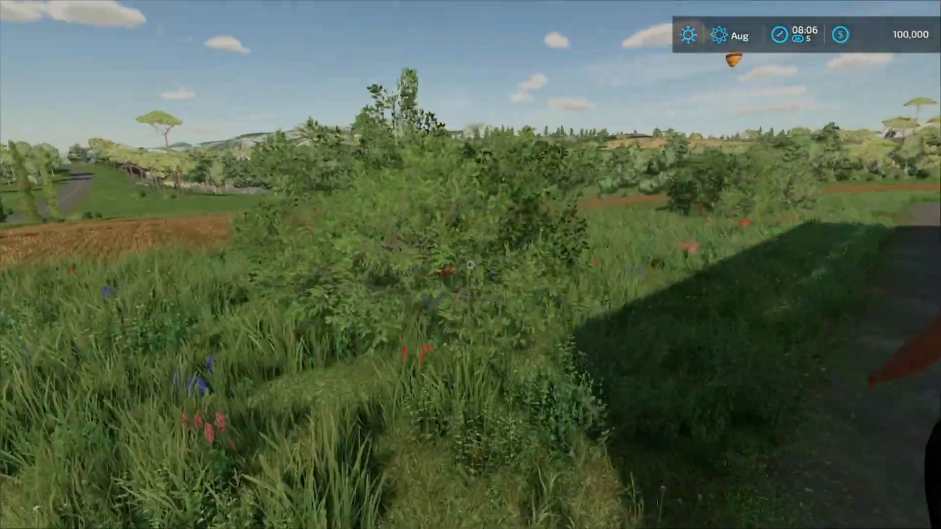
key(w)
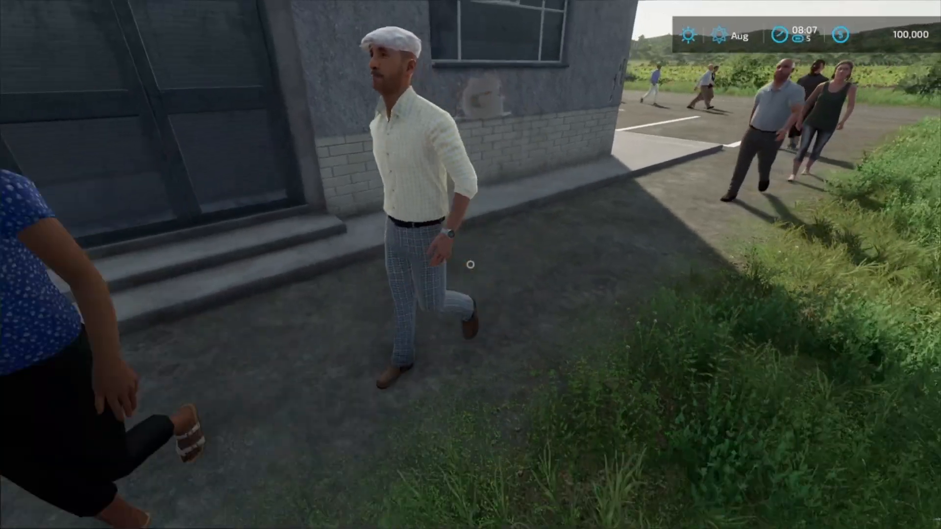
key(s)
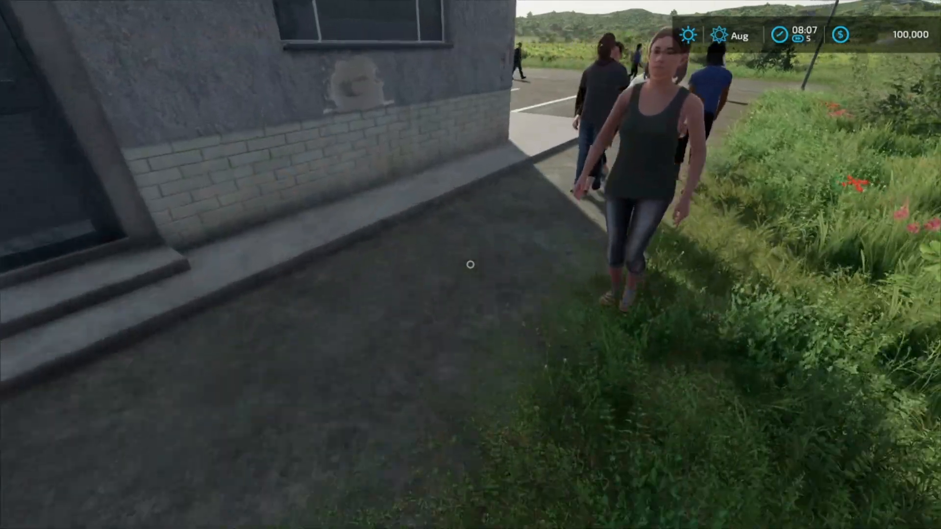
key(w)
key(w)
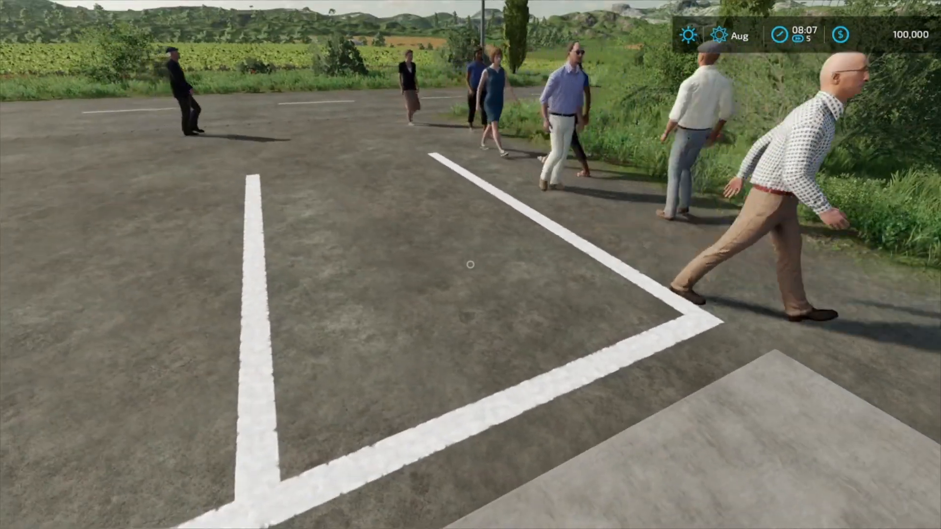
key(w)
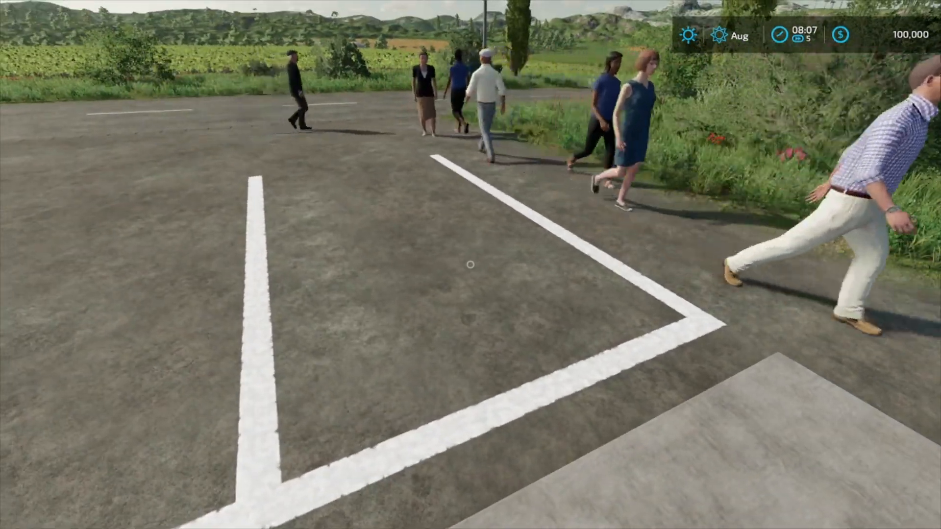
key(w)
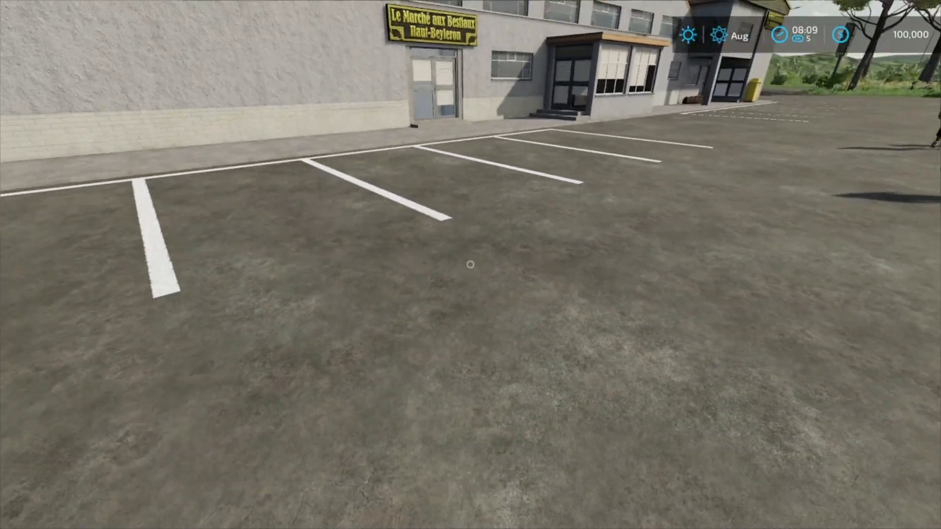
Step: Back out onto the road and examine the crowd walking along the front edge of the livestock market's parking lot
key(s)
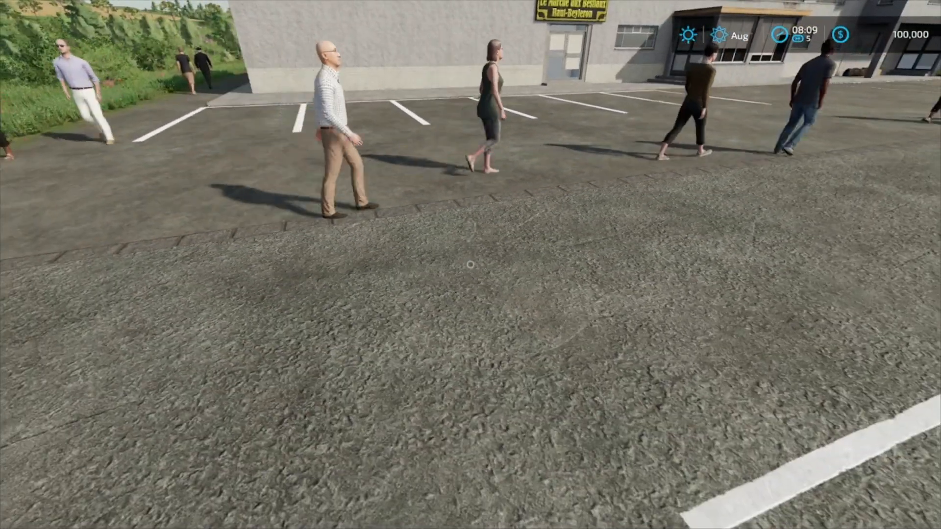
key(s)
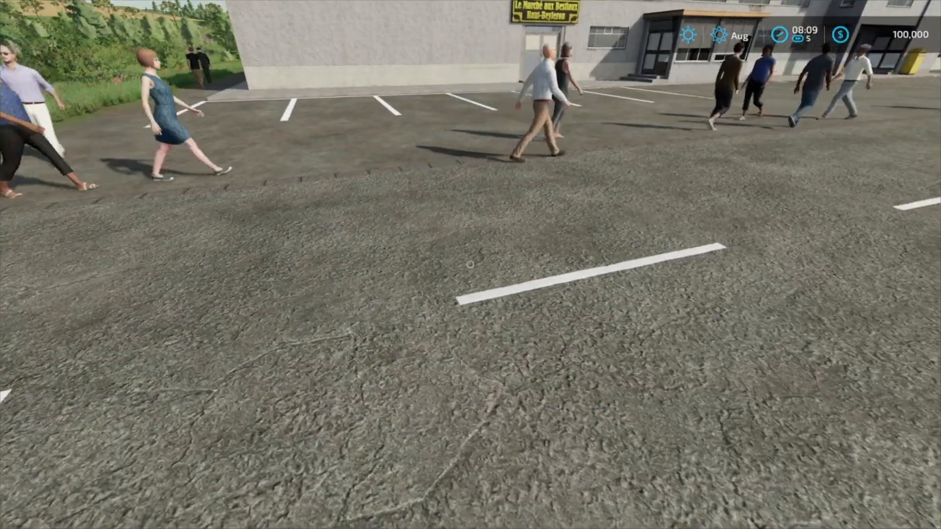
key(s)
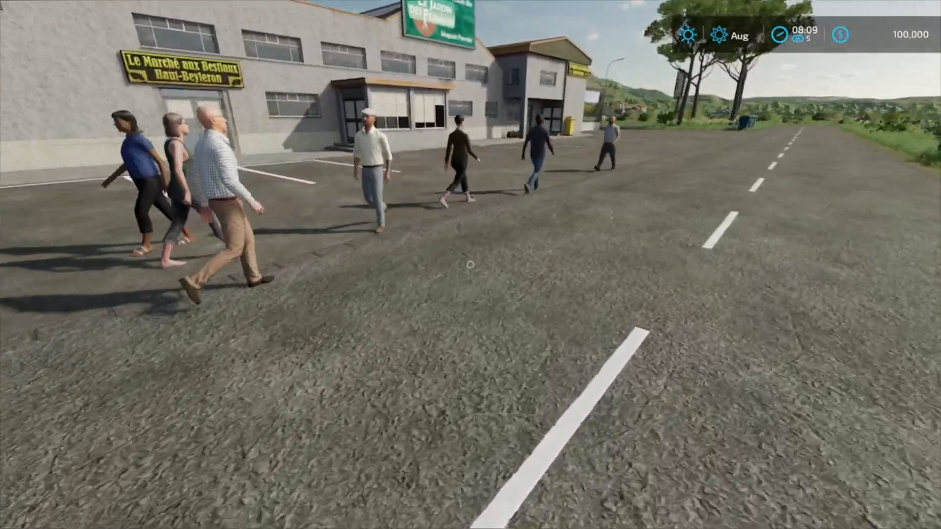
key(w)
key(d)
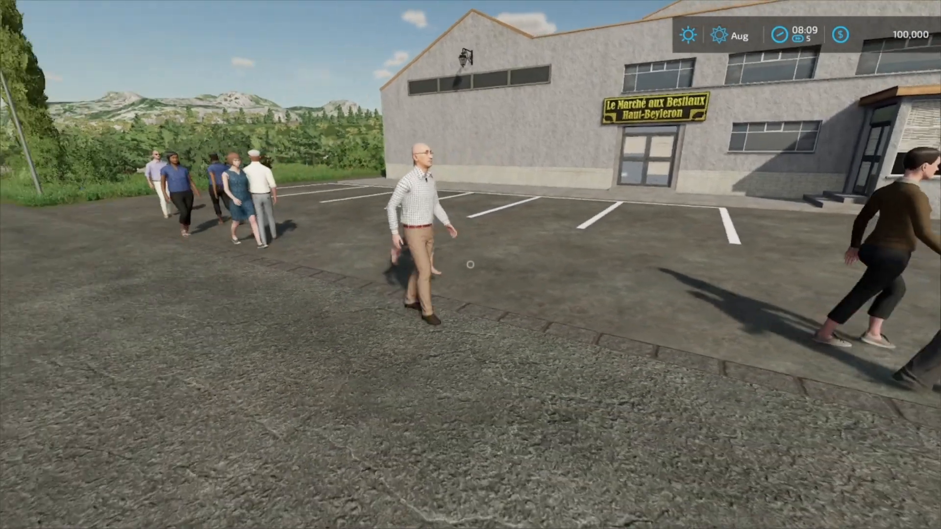
key(s)
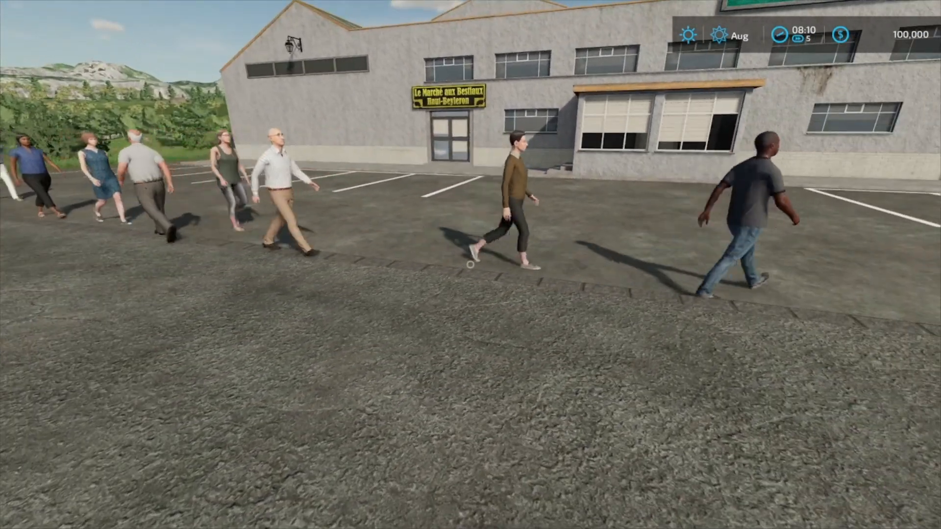